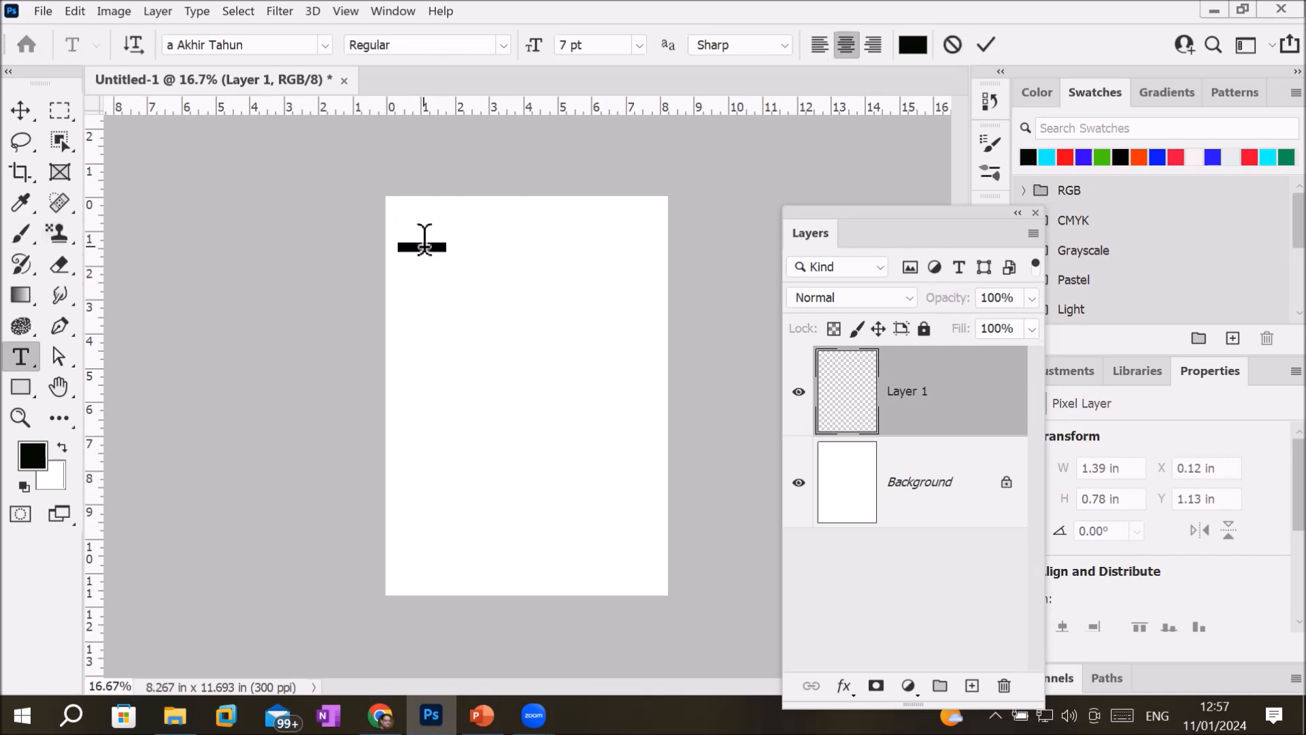
Step: Replace the selected placeholder text with the title "Pattern Stamp Tool" on a type layer
key(BackSpace)
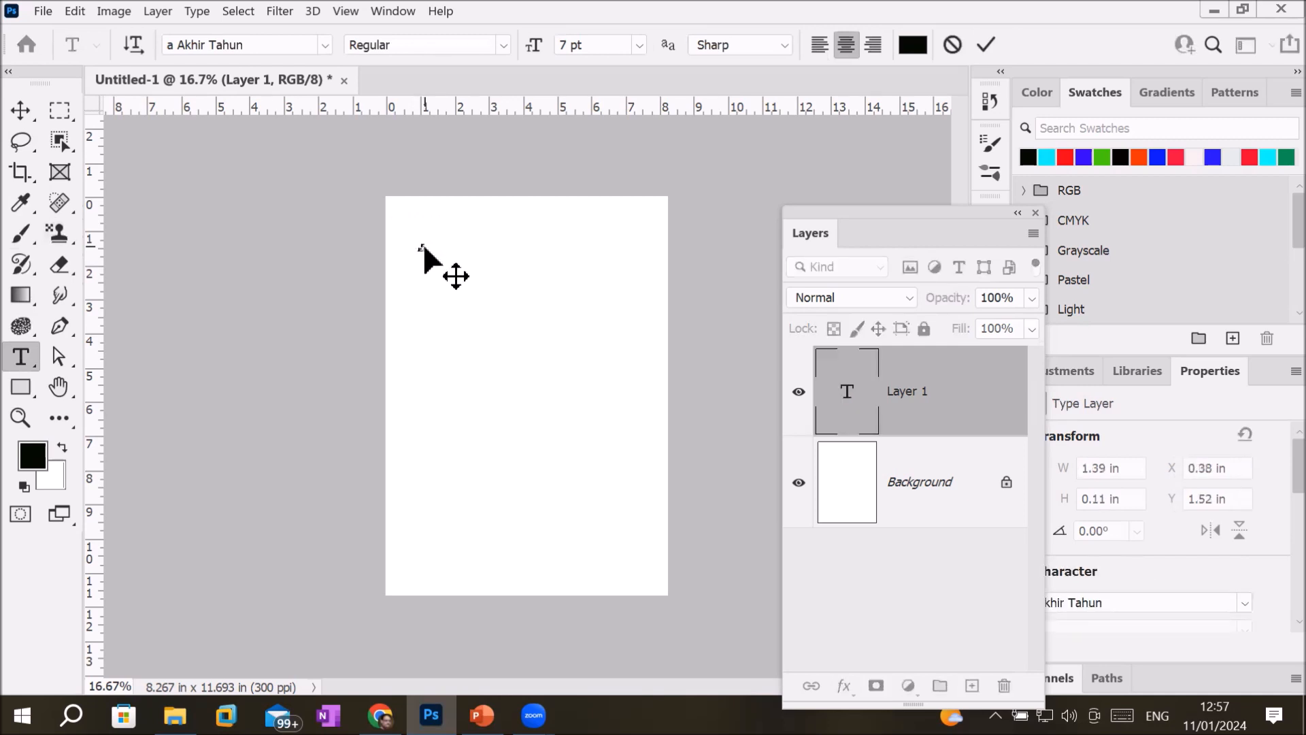
text(PATTERN NAME TO)
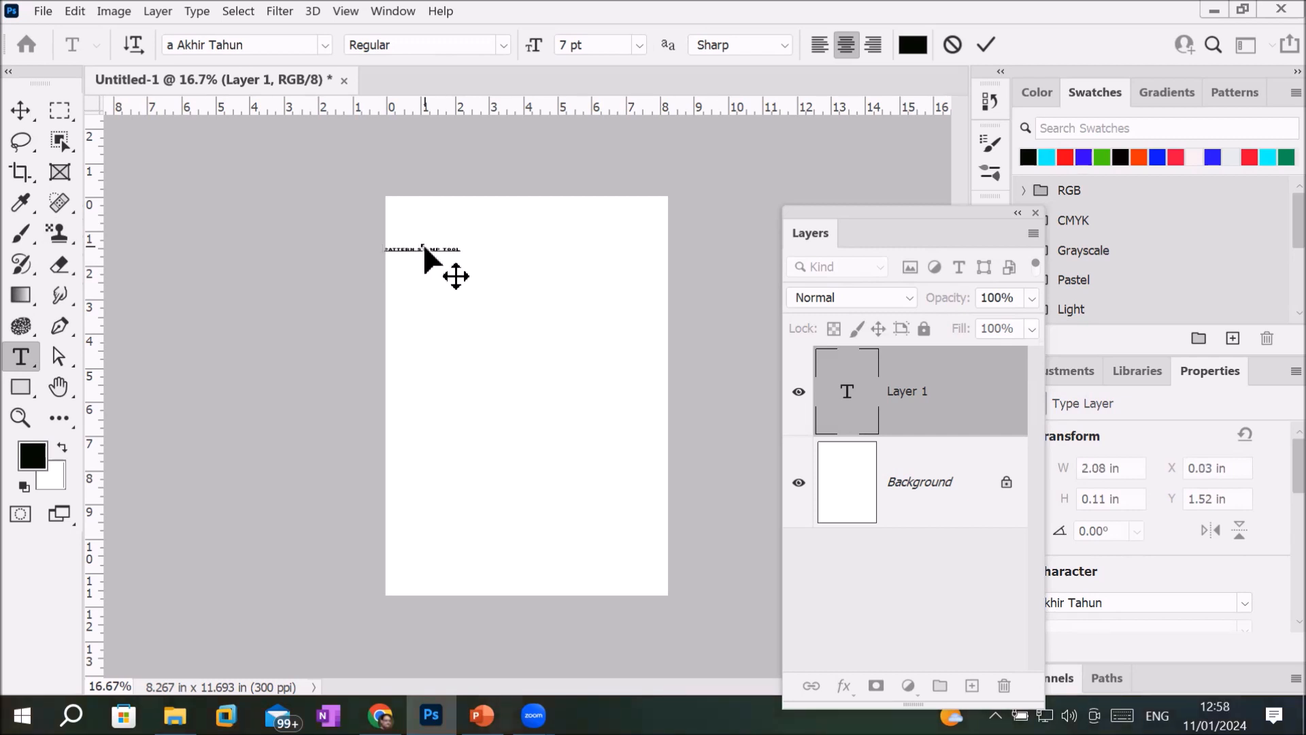
click(19, 112)
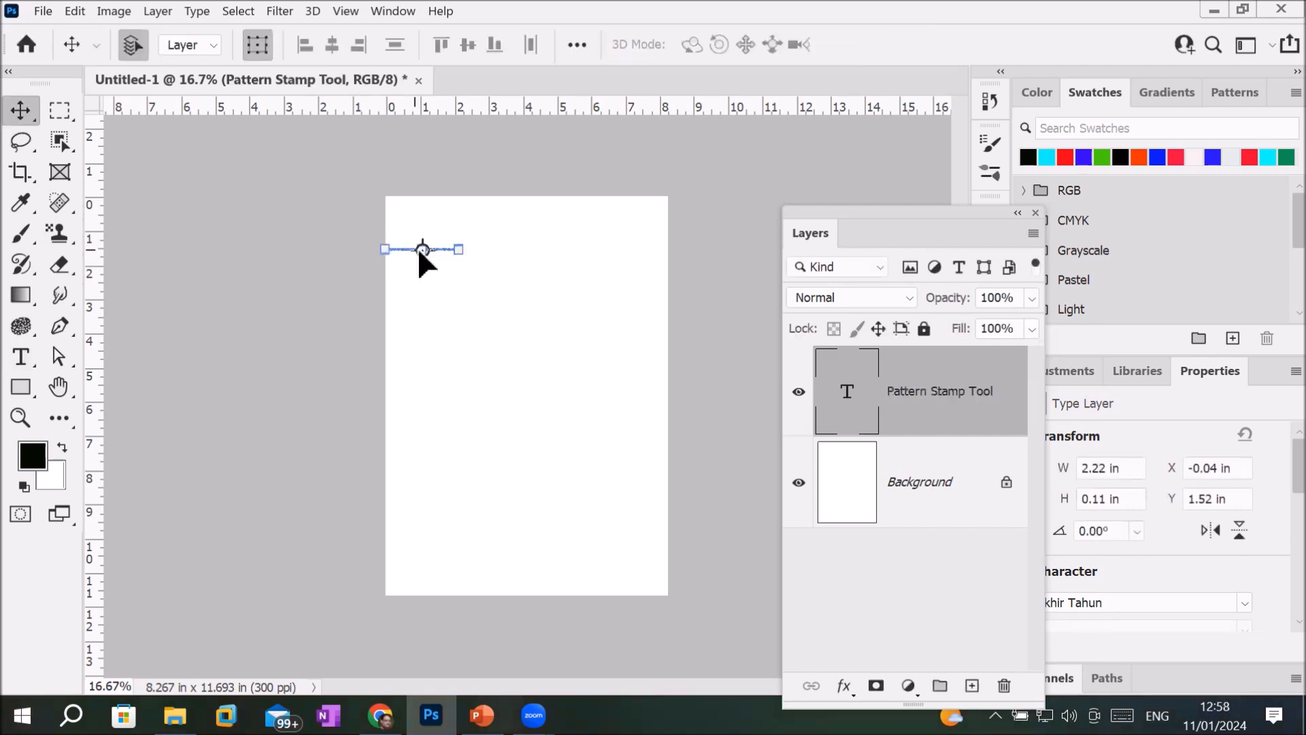
Step: Set the font size of the whole "Pattern Stamp Tool" title to 16 pt
scroll(418, 247, up, 3)
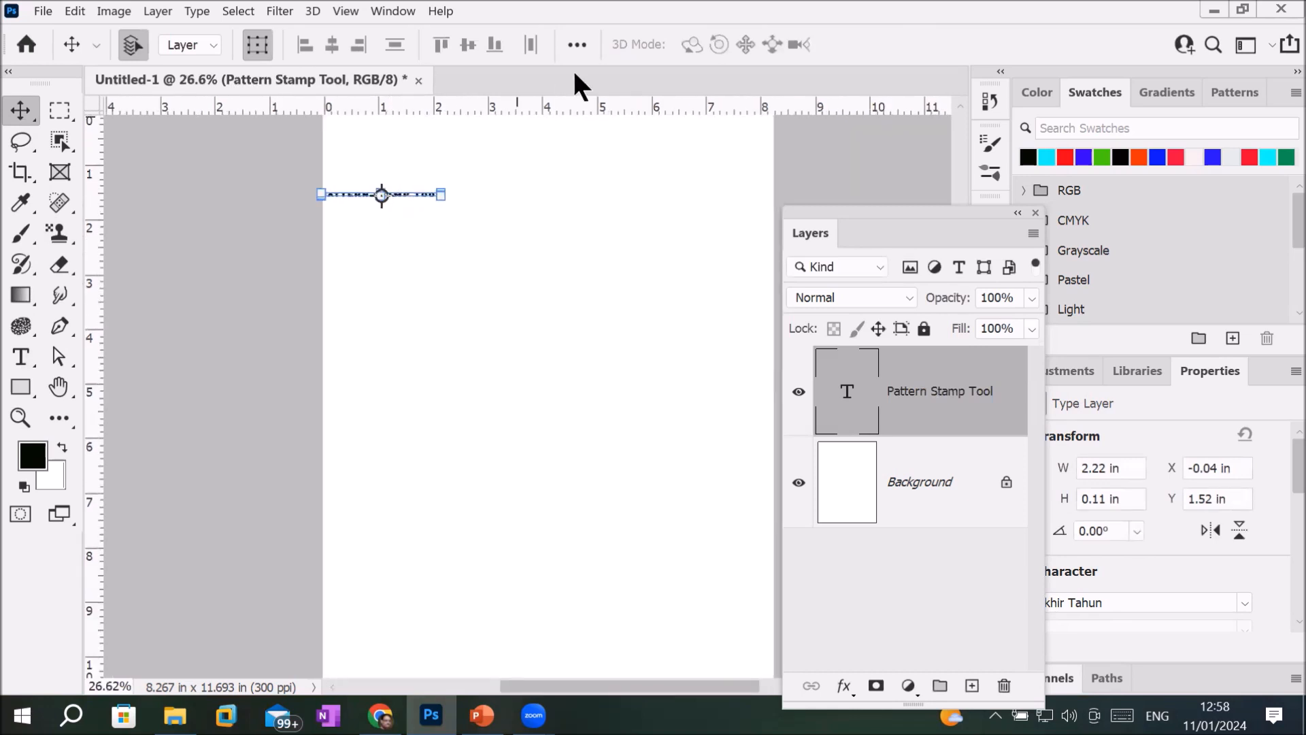
click(21, 357)
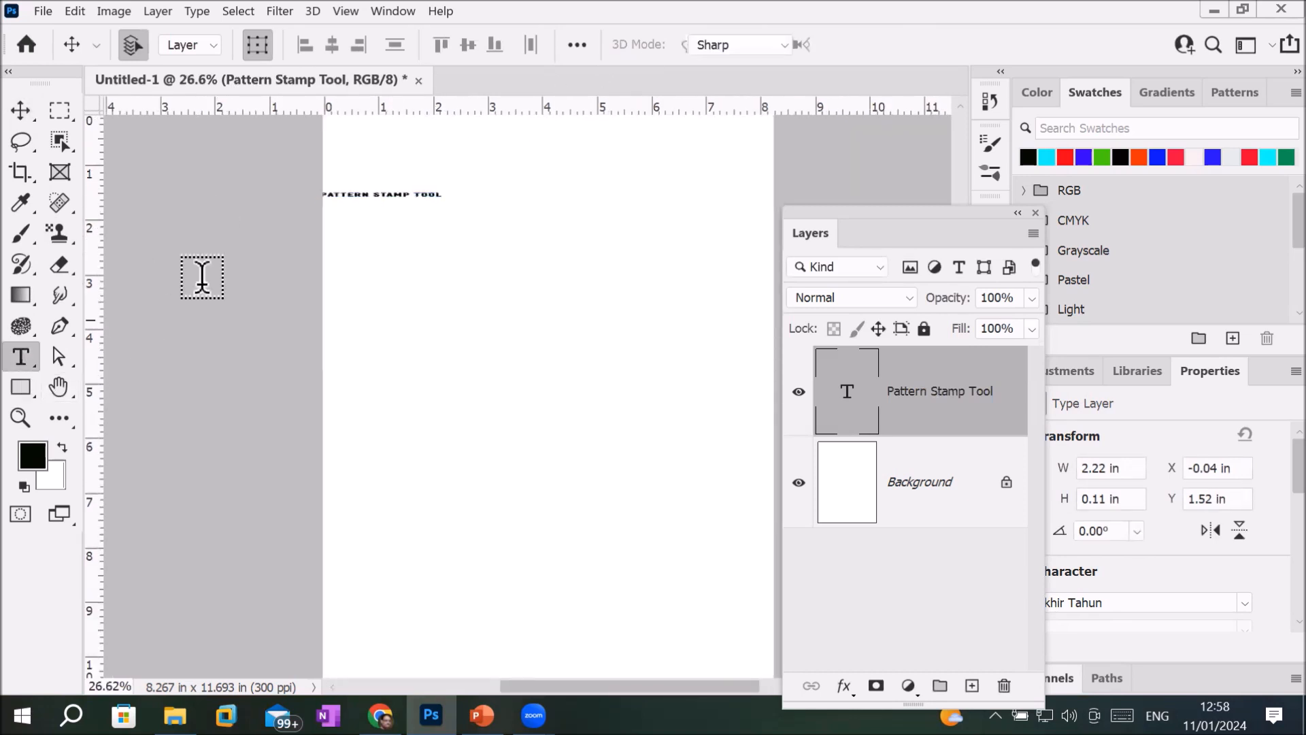
triple_click(389, 193)
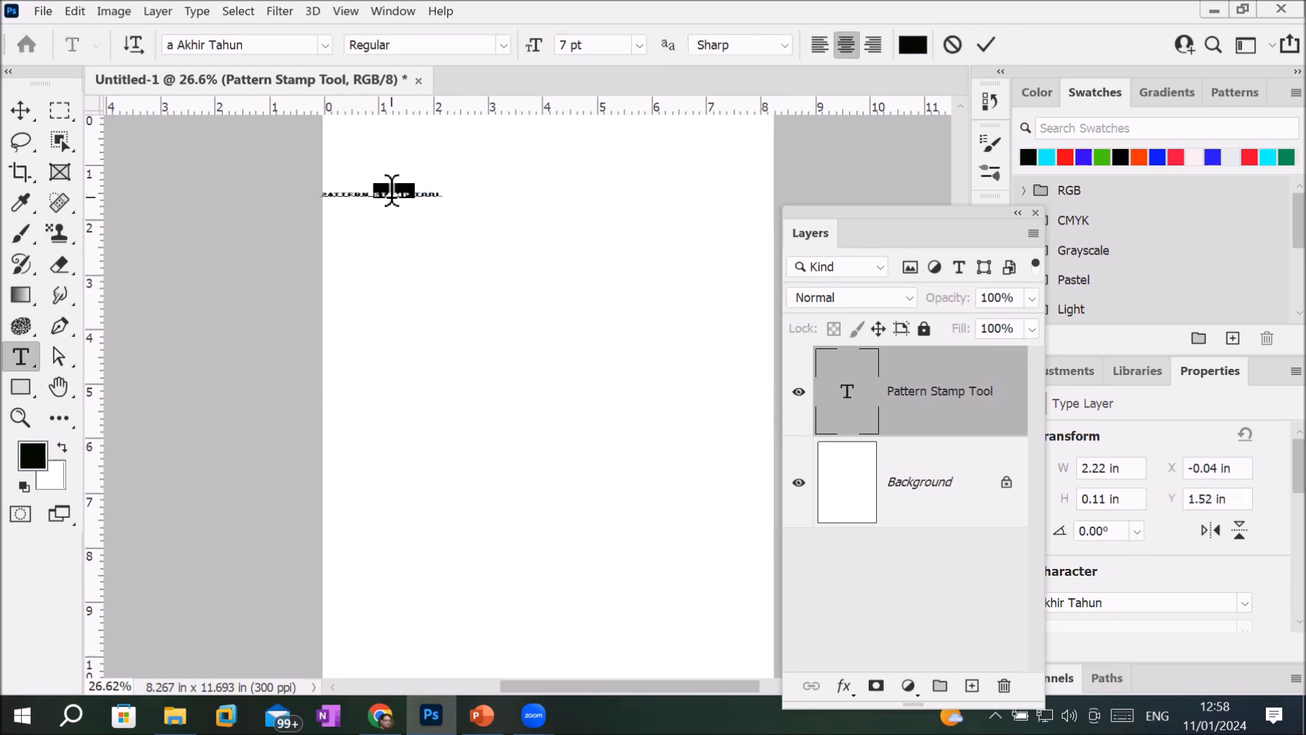
click(598, 44)
scroll(588, 47, up, 7)
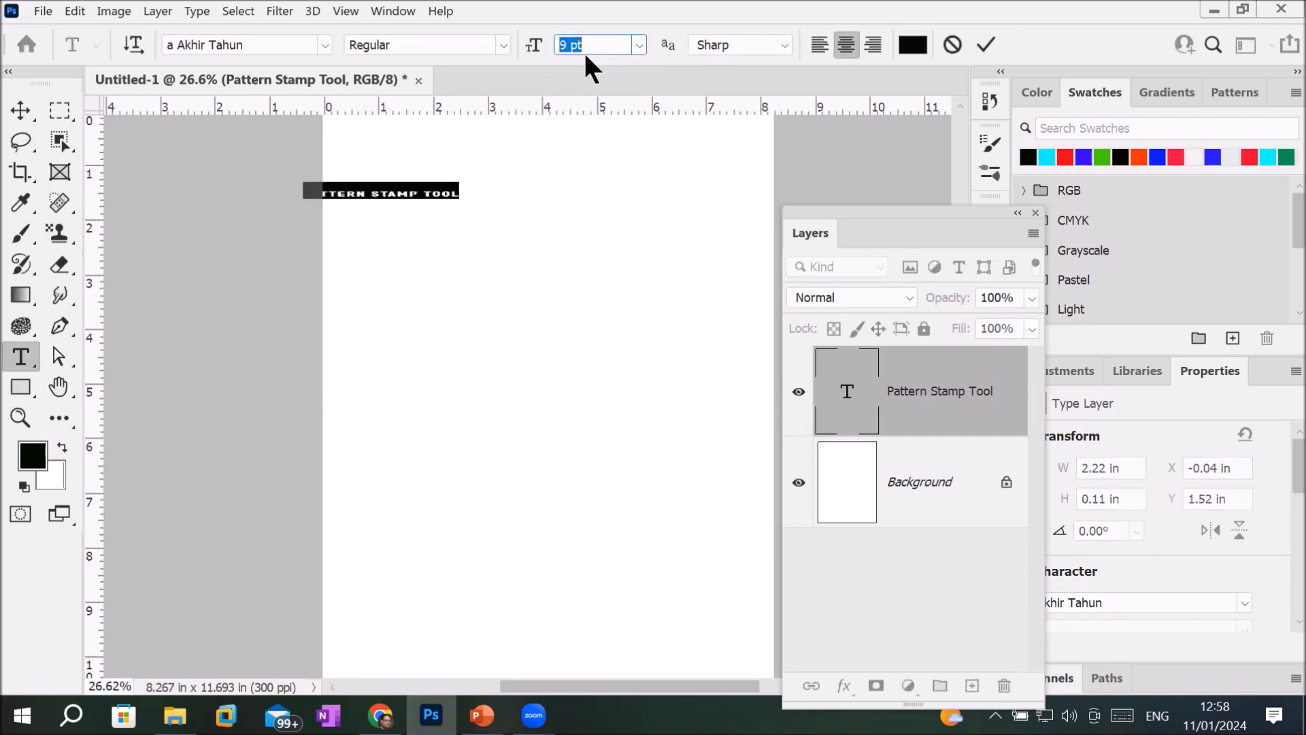
scroll(591, 45, up, 2)
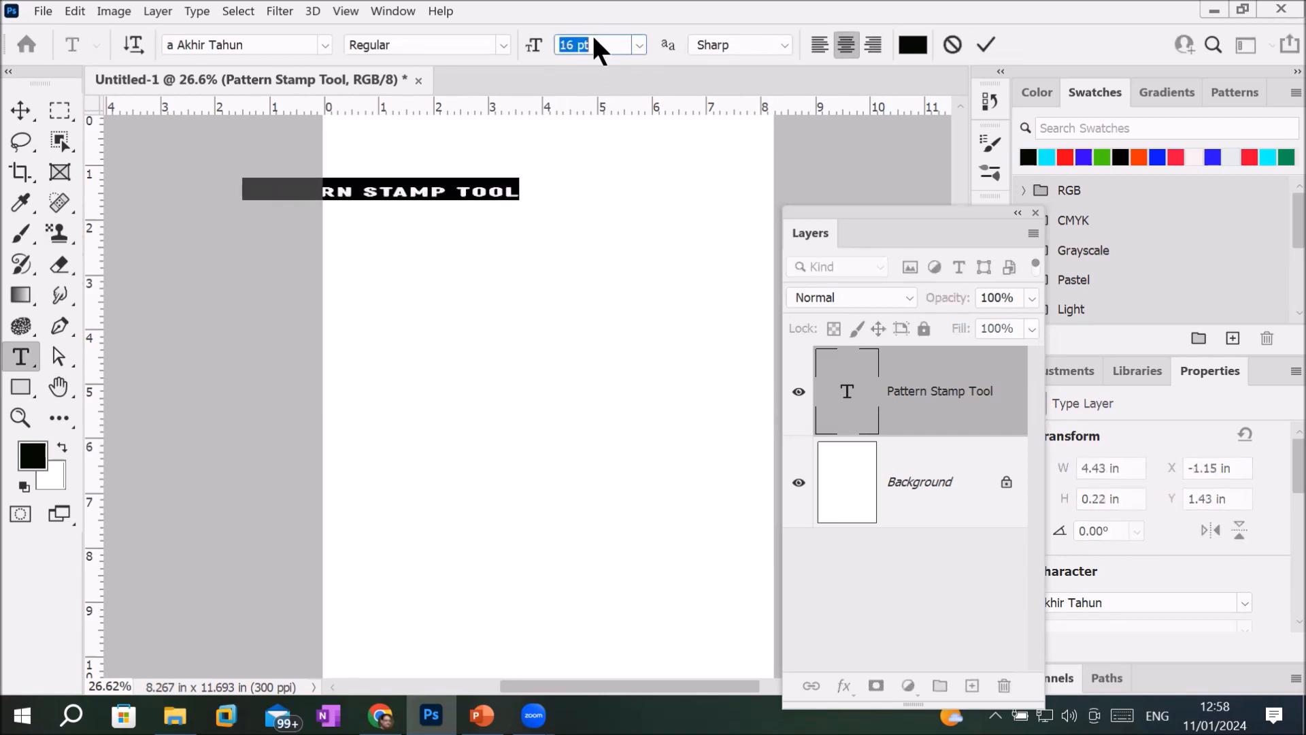
Step: Move the title to the top centre of the page and stretch its height to about 496%, keeping its width
click(20, 110)
drag(481, 198, 586, 144)
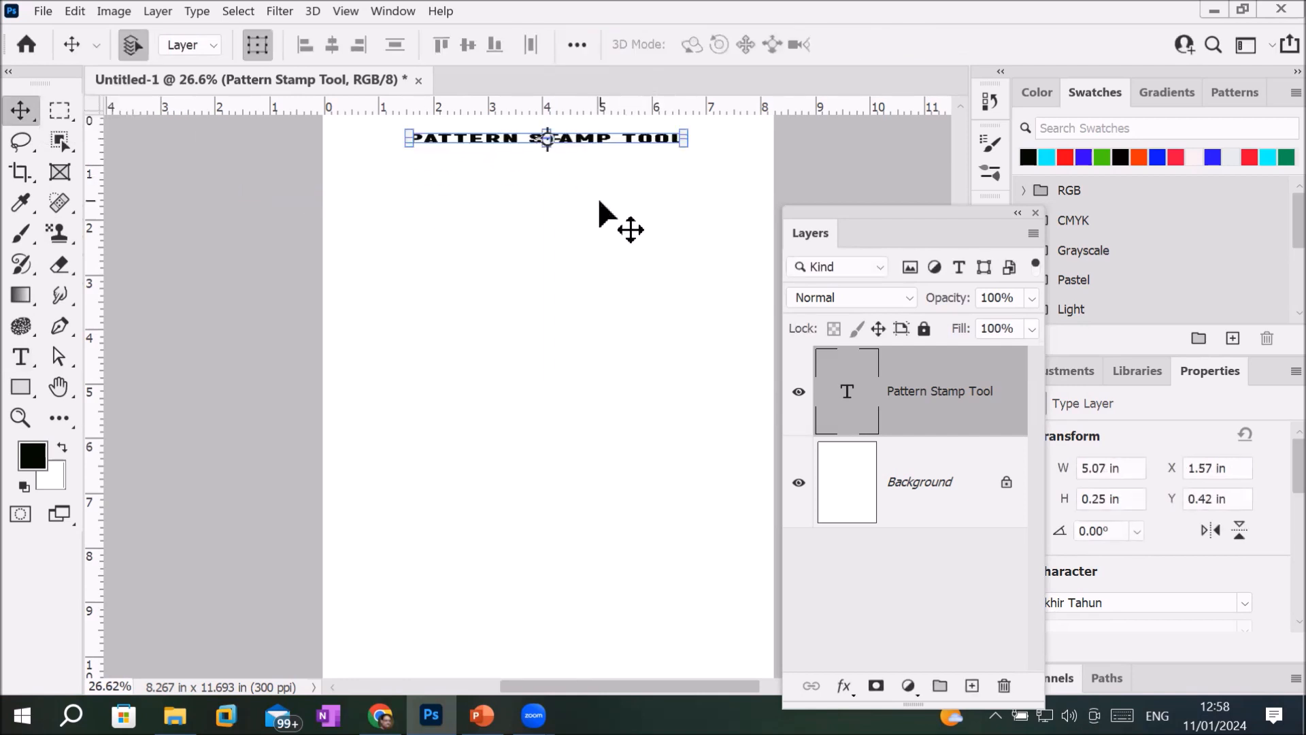
key(ctrl+0)
drag(530, 164, 525, 207)
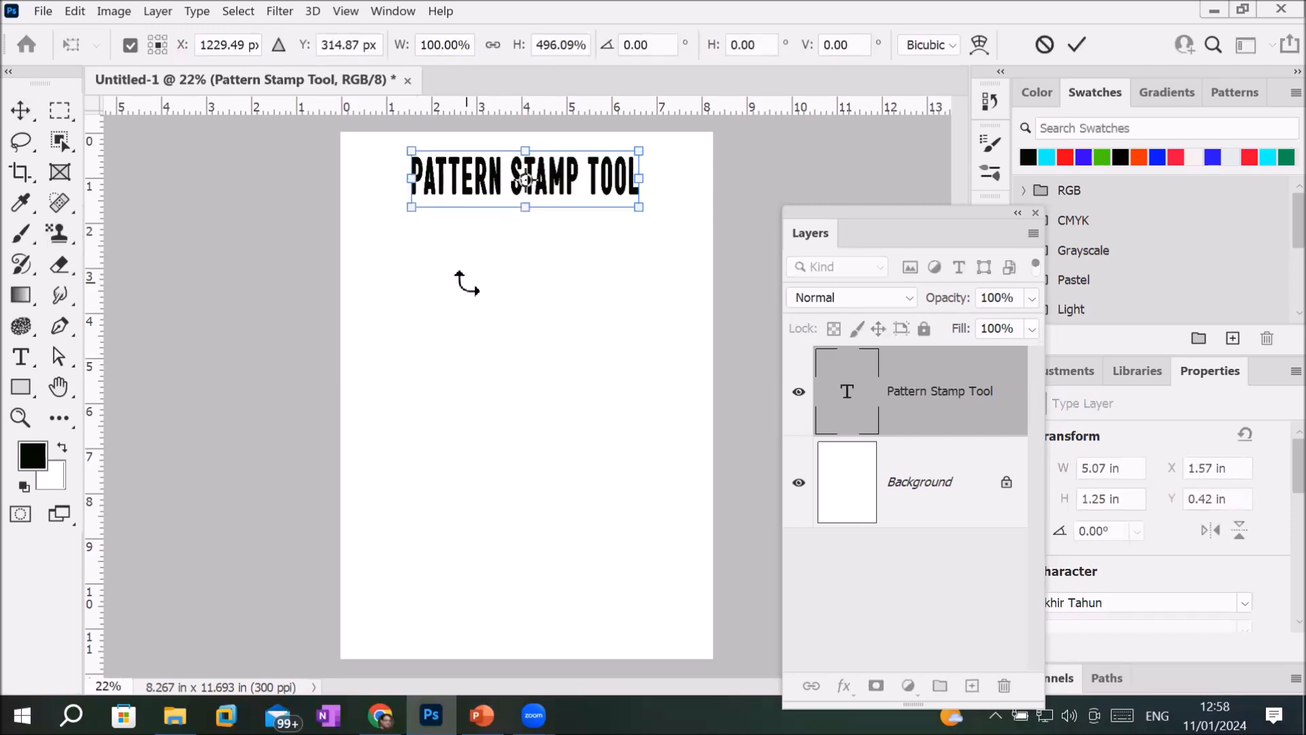
click(1076, 46)
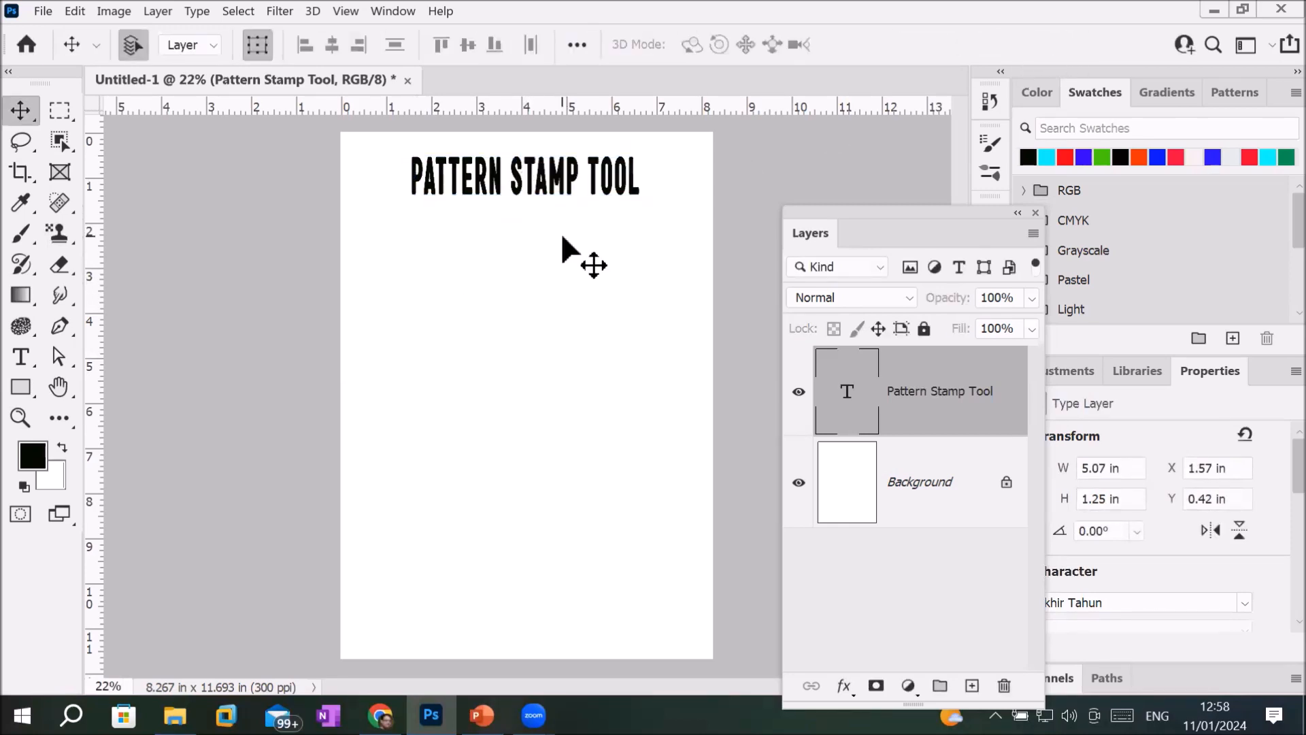
click(558, 237)
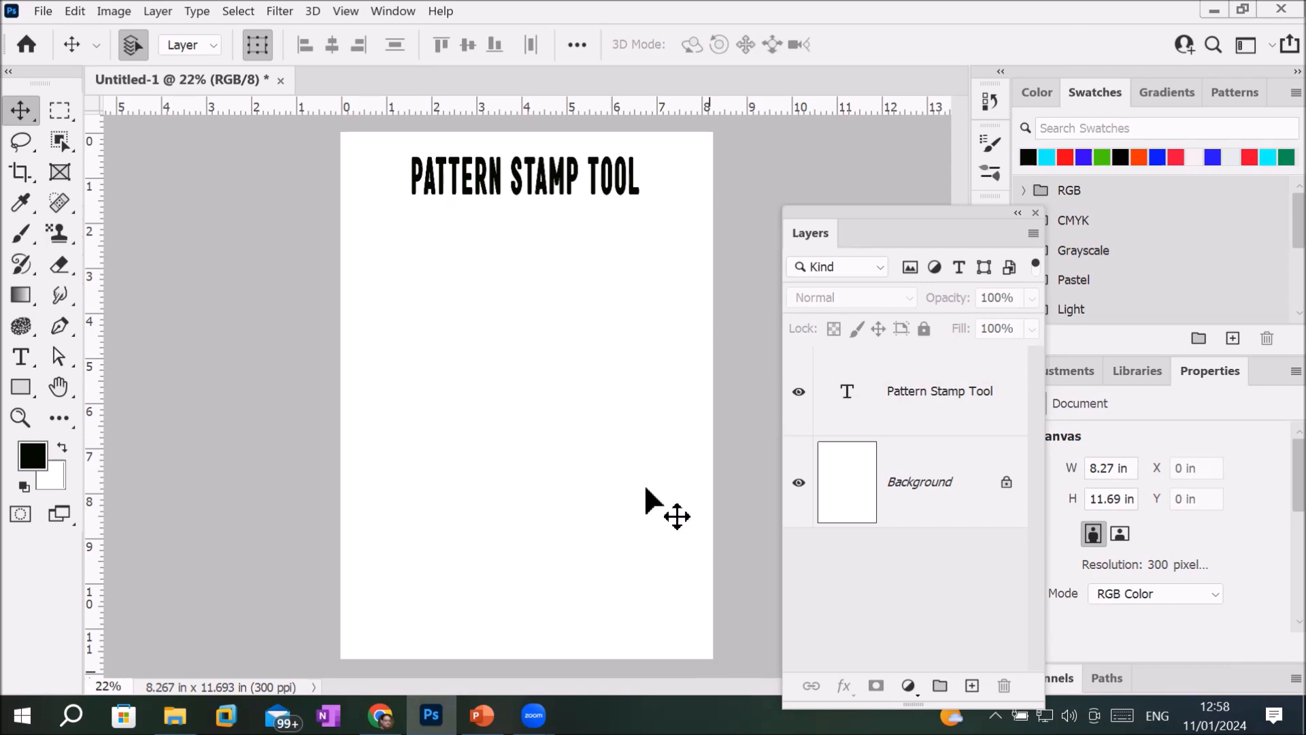
Step: Set up the Pattern Stamp Tool with the green conifer pattern from the Trees group and add a new layer above the title
scroll(646, 489, down, 1)
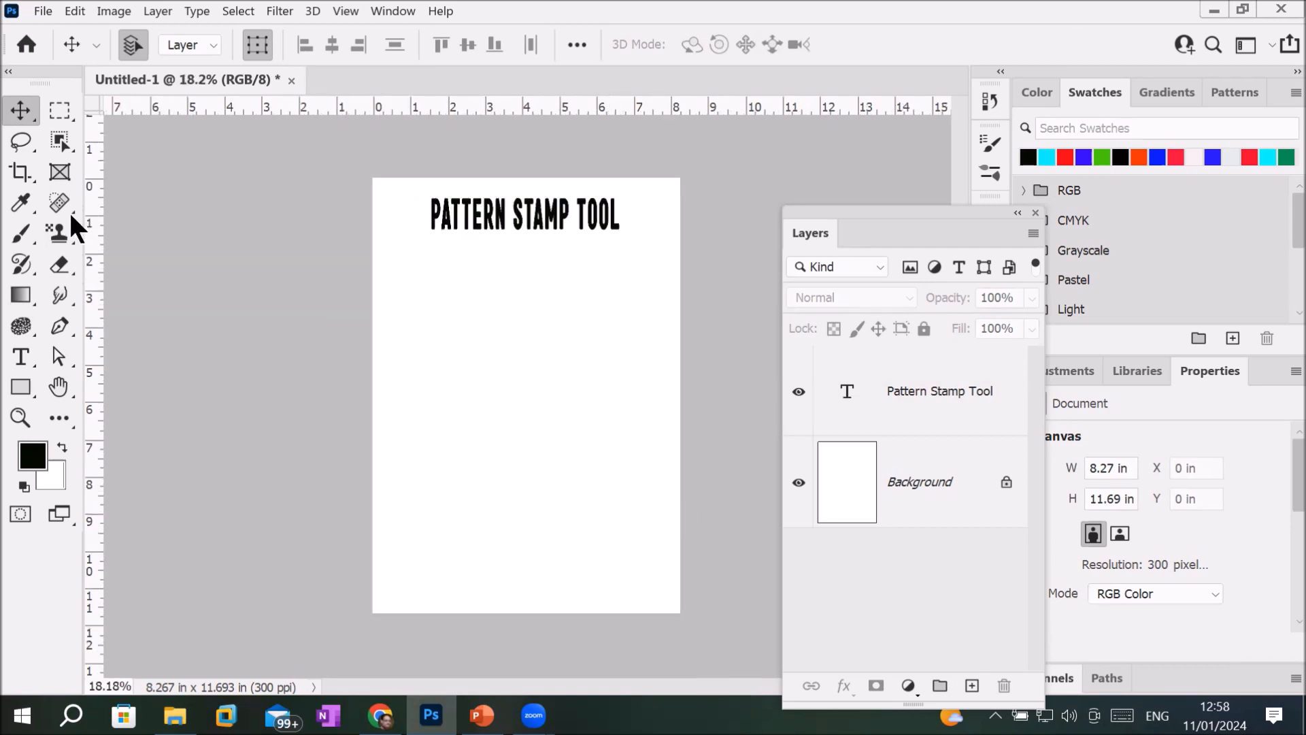
click(54, 233)
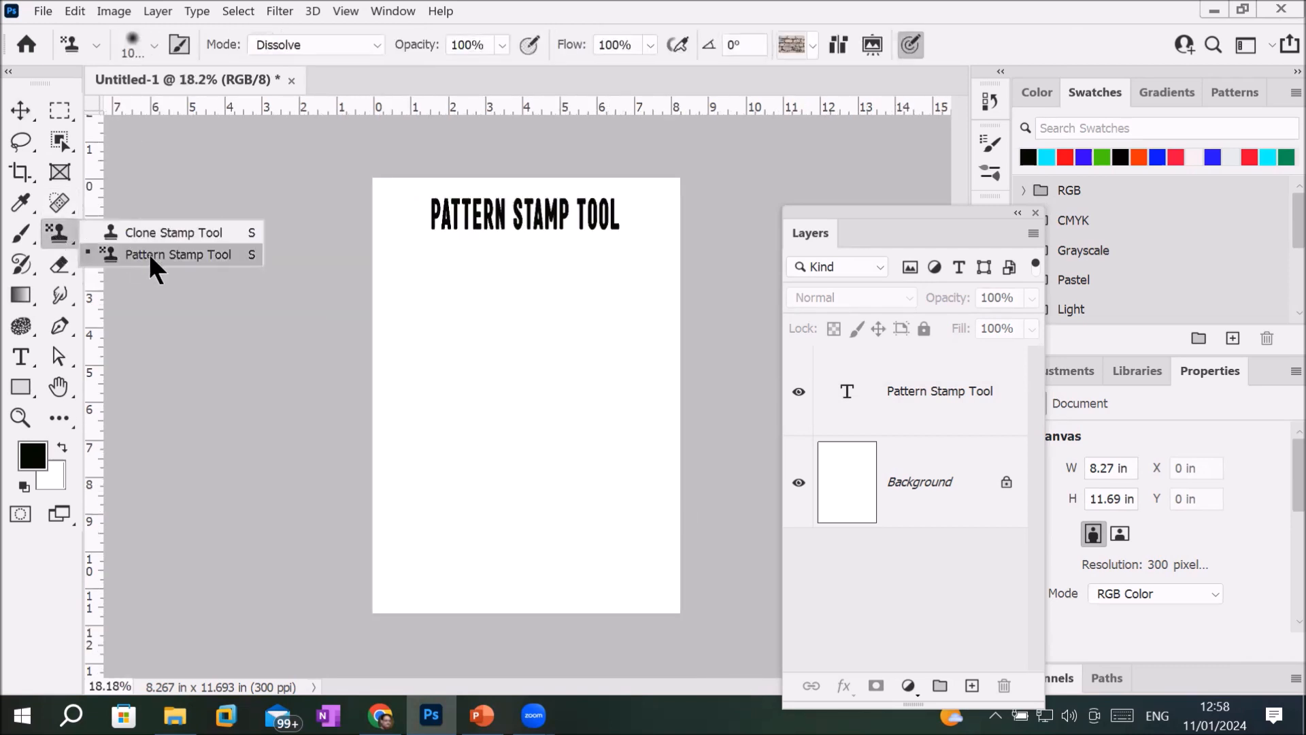
click(812, 44)
drag(878, 160, 896, 80)
click(685, 87)
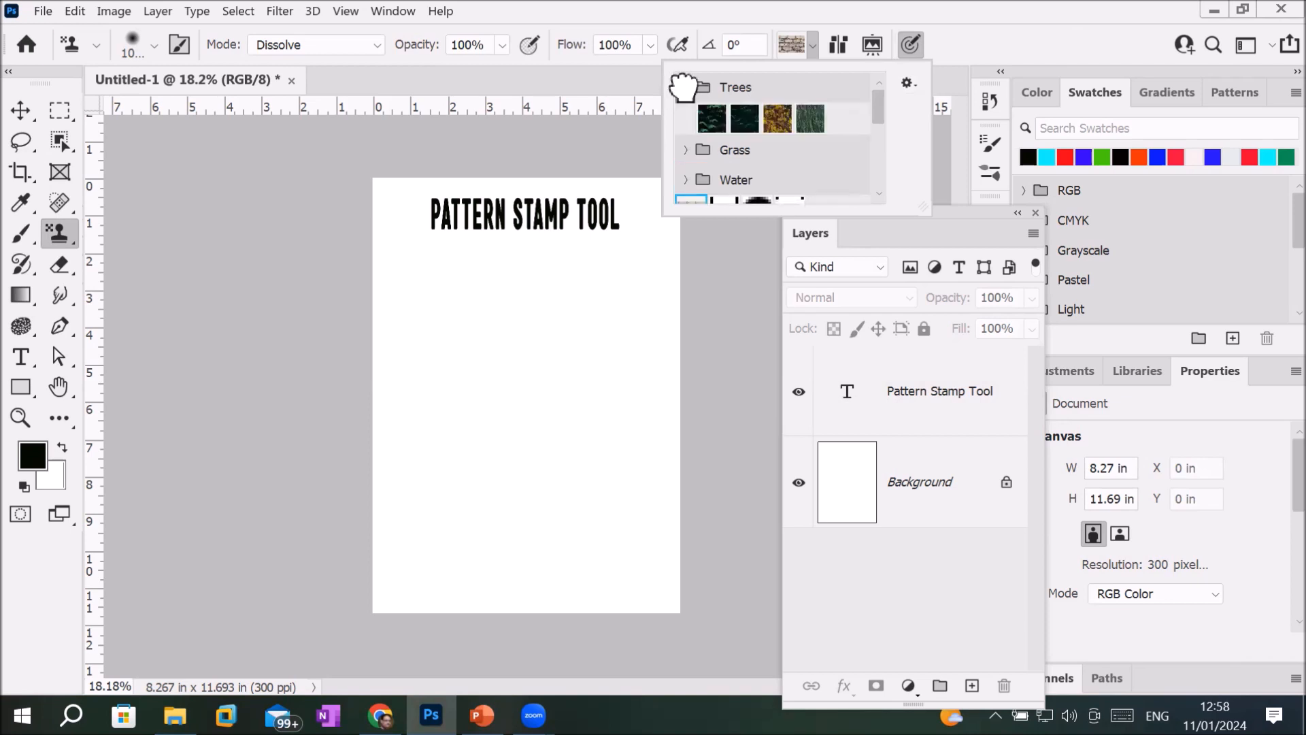
click(810, 119)
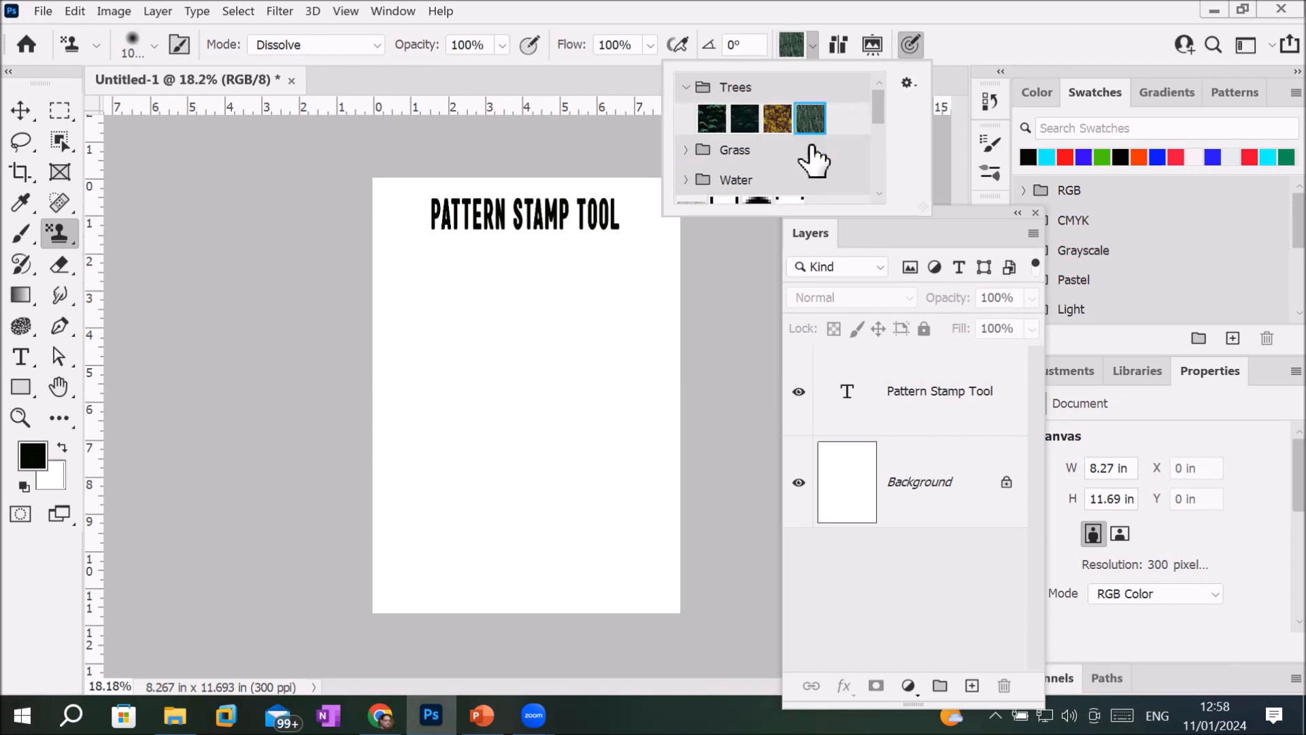
click(890, 390)
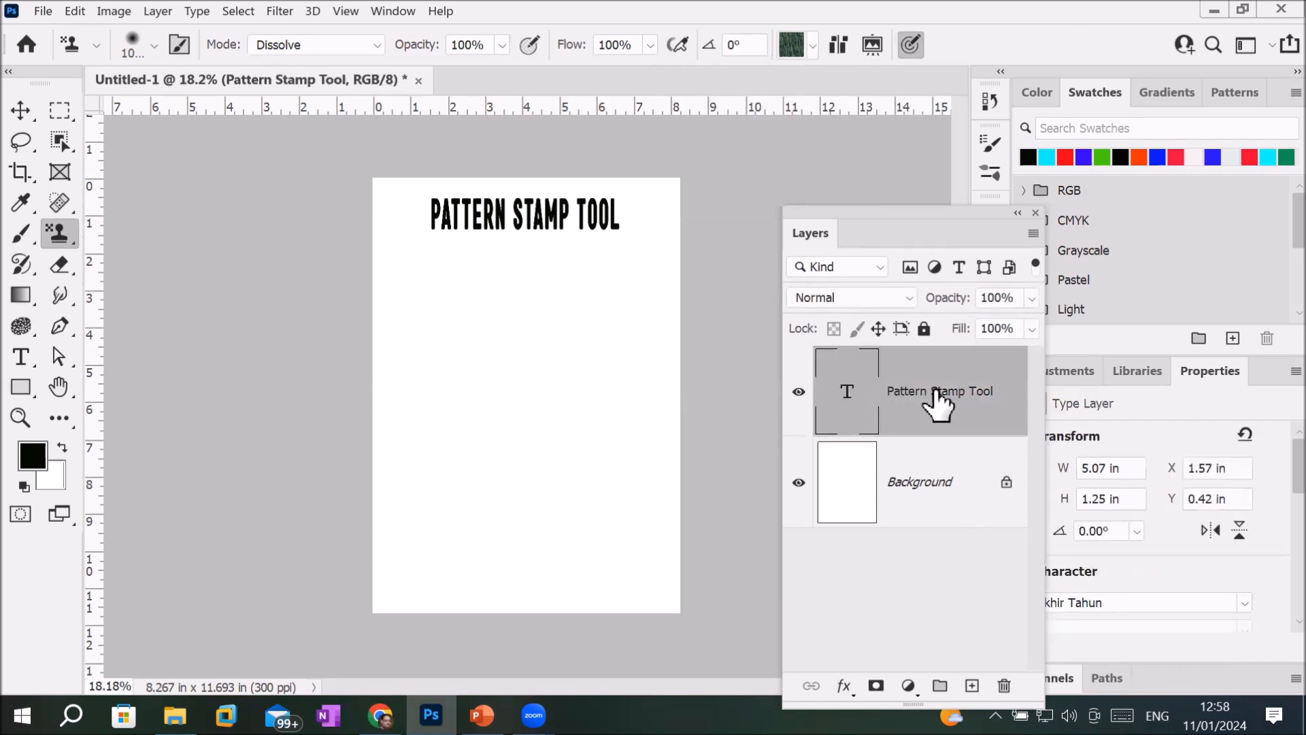
click(977, 677)
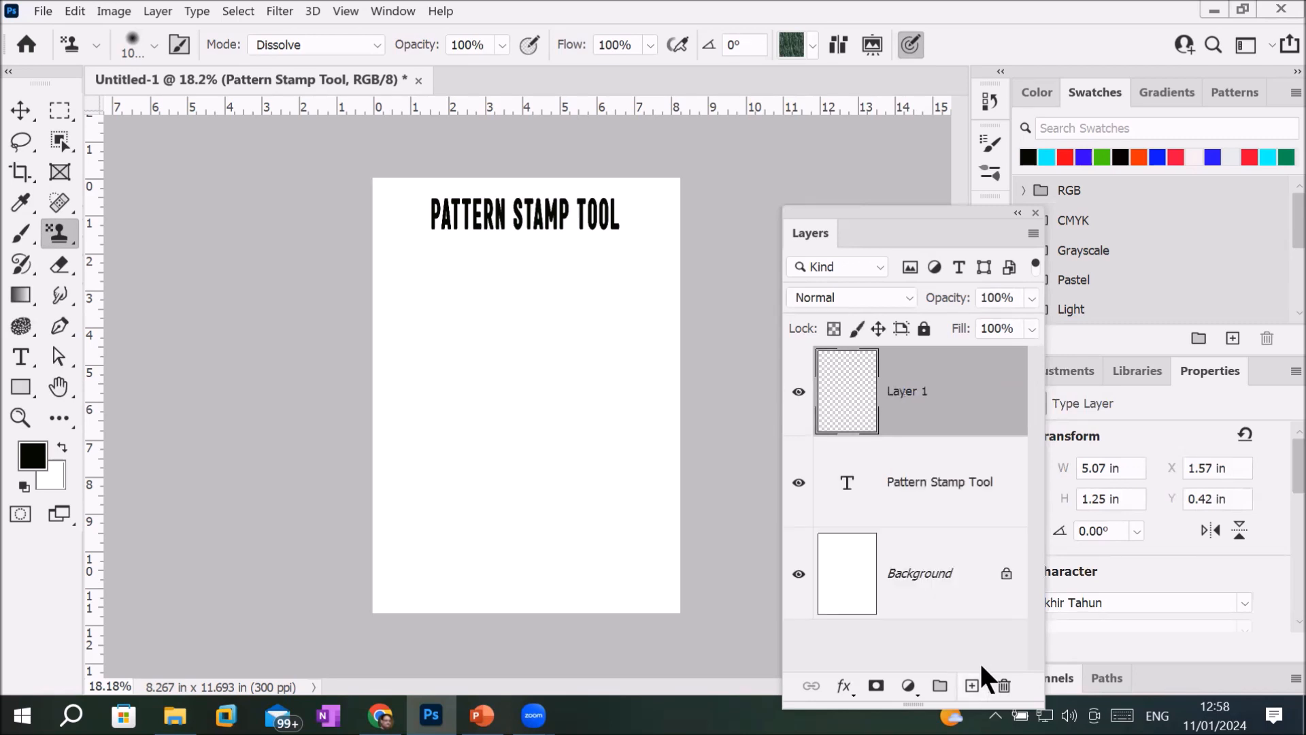
Step: Stamp the green tree pattern across the full width of the page's lower part on the new layer
click(813, 43)
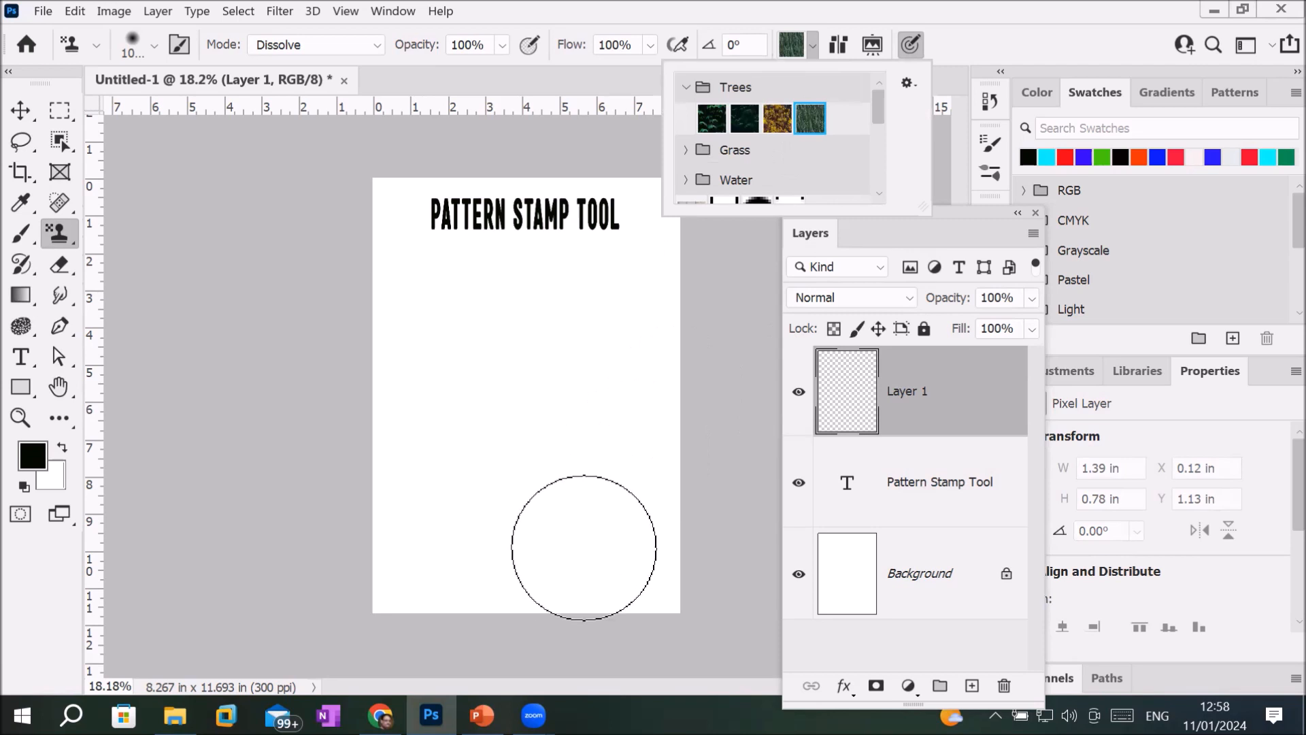
click(647, 560)
mouse_move(681, 558)
mouse_down()
mouse_move(369, 579)
mouse_move(687, 570)
mouse_move(715, 487)
mouse_move(558, 544)
mouse_move(368, 528)
mouse_move(219, 525)
mouse_up()
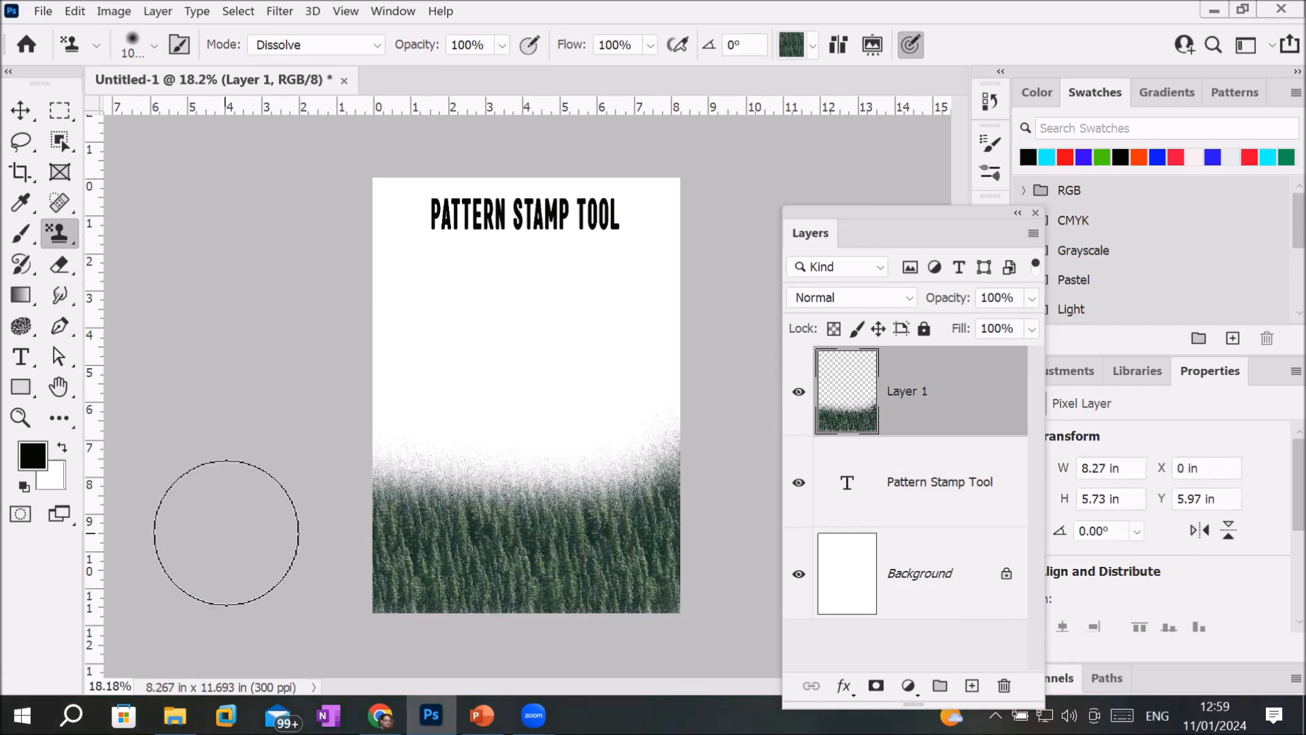
Step: Choose the yellow tree pattern from the Trees group and stamp a band of it above the green trees
click(810, 43)
click(779, 135)
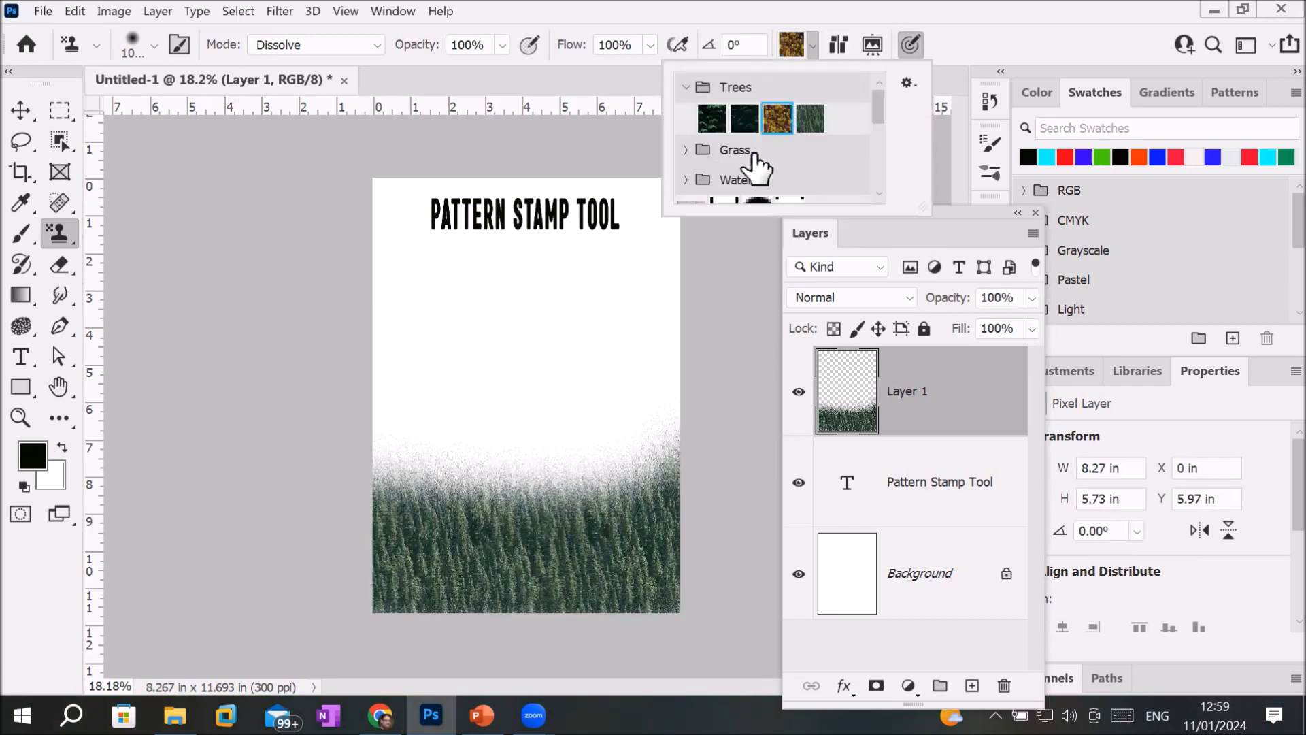
click(633, 417)
mouse_move(633, 417)
mouse_down()
mouse_move(426, 441)
mouse_move(379, 408)
mouse_move(388, 417)
mouse_up()
Step: Choose the last portrait pattern of the woman in a denim jacket and stamp it between the title and the yellow trees
click(811, 42)
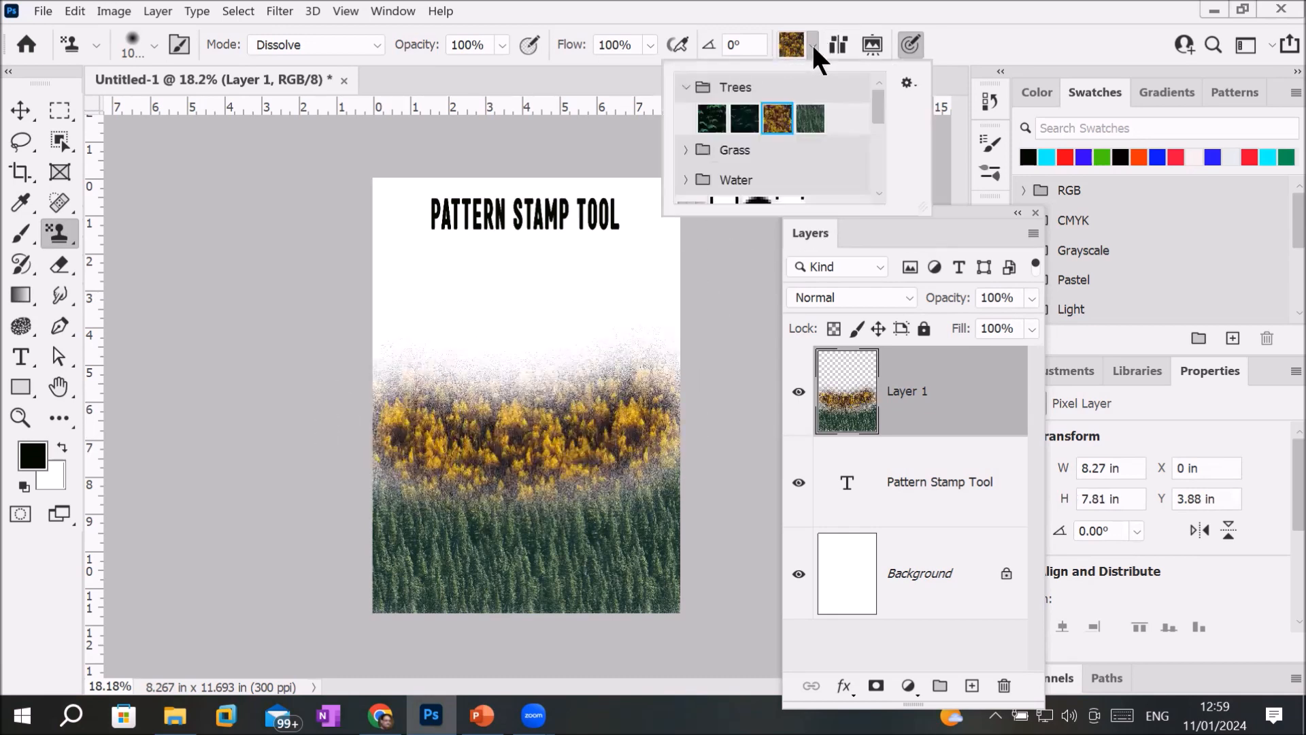
drag(875, 110, 860, 198)
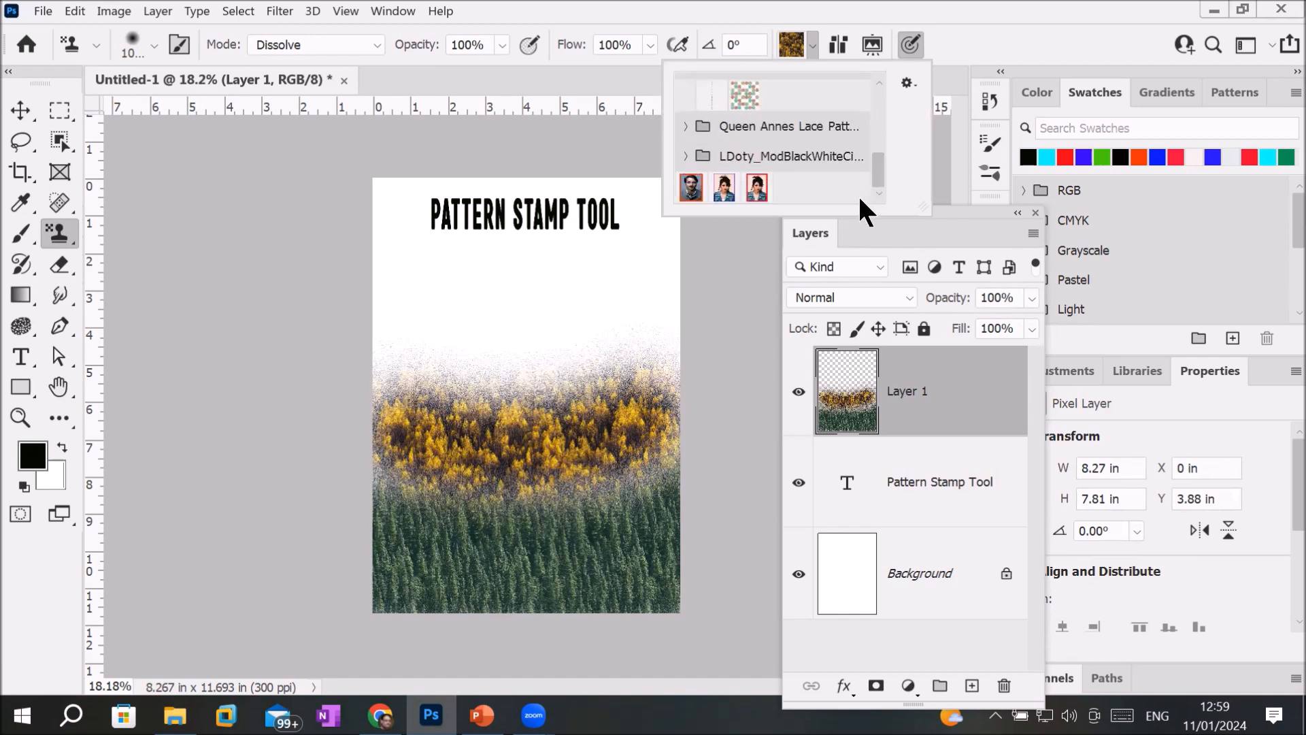
click(756, 187)
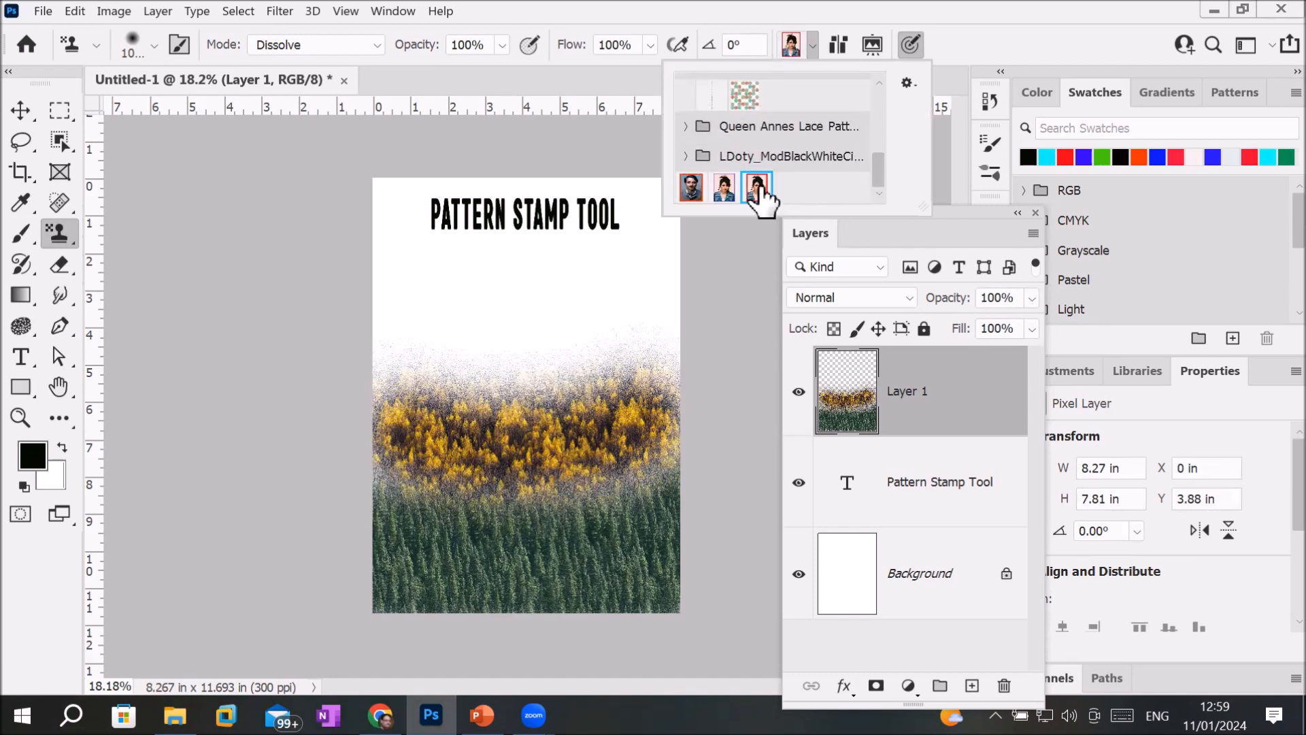
mouse_move(379, 327)
mouse_down()
mouse_move(519, 277)
mouse_move(665, 300)
mouse_move(794, 434)
mouse_up()
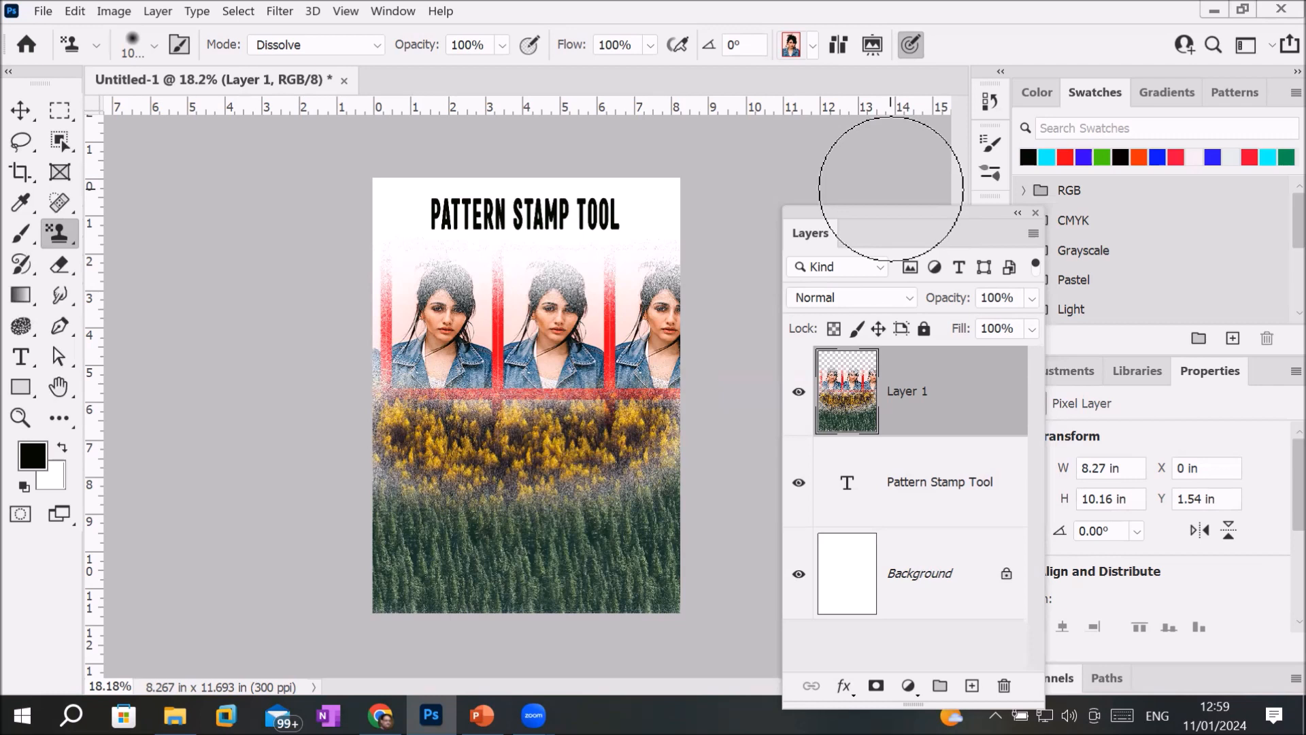
click(74, 10)
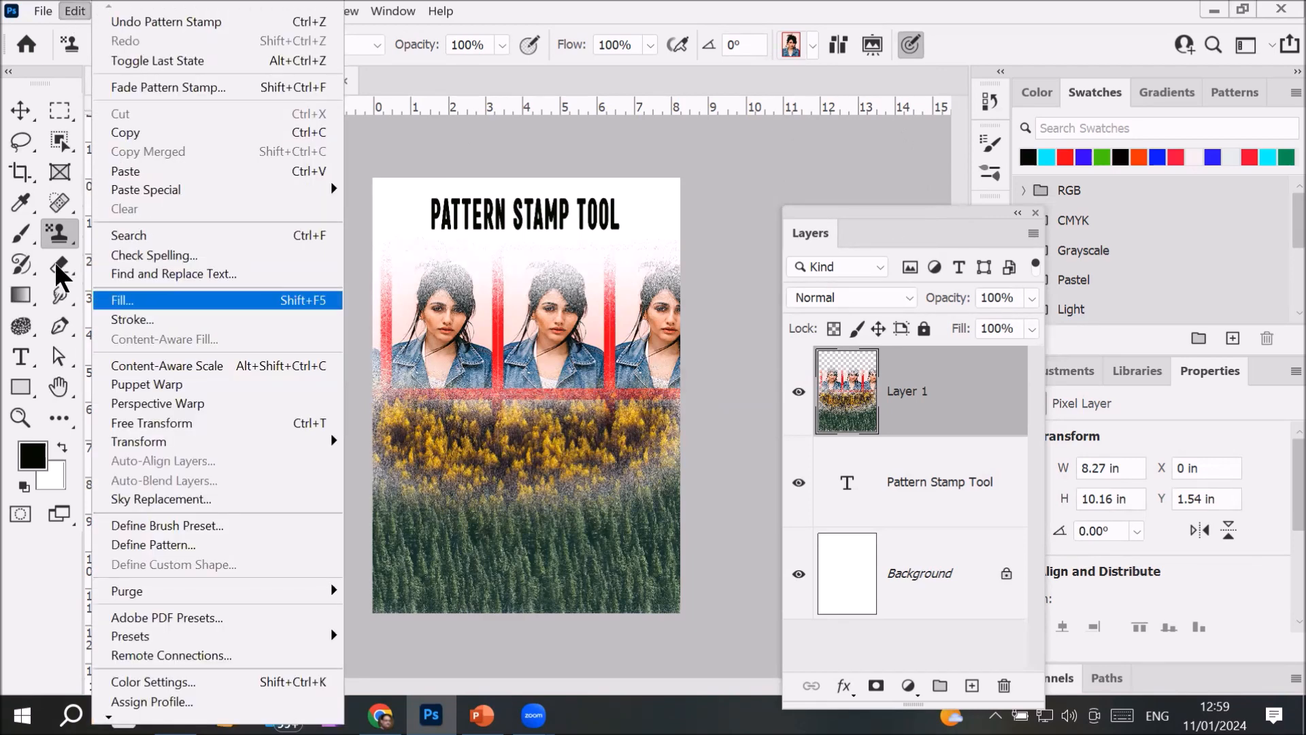
click(44, 236)
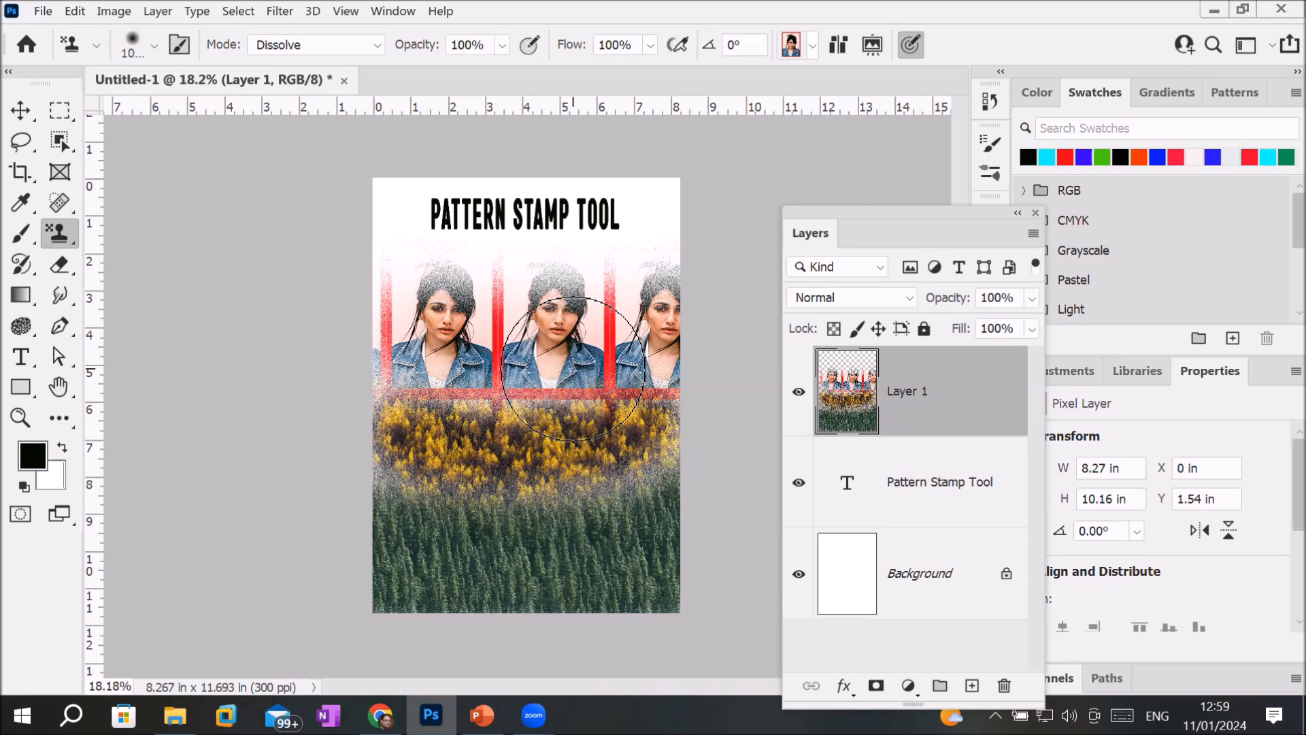
Step: Undo all the pattern stamp strokes until the new layer is empty
key(ctrl+z)
key(ctrl+z)
key(ctrl+z)
key(ctrl+z)
key(ctrl+z)
key(ctrl+z)
key(ctrl+z)
key(ctrl+z)
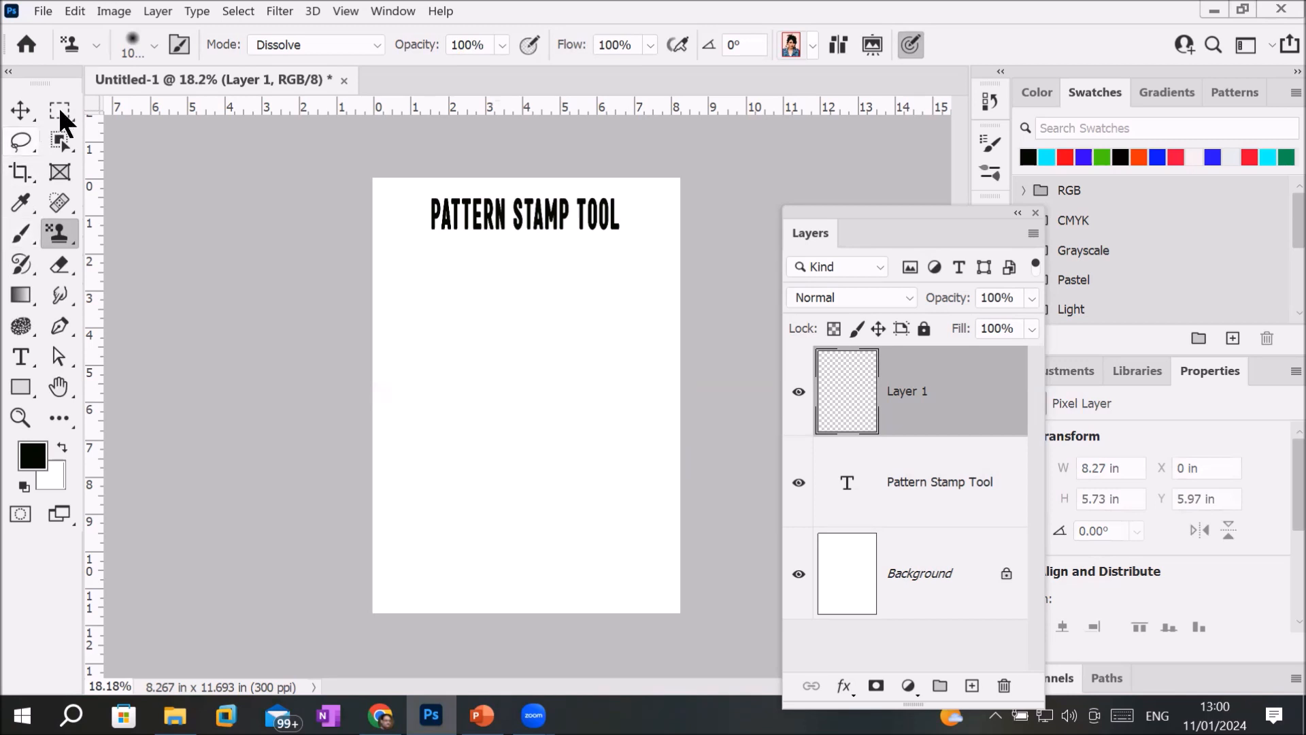
Step: Draw a freehand Lasso selection about 8.27 by 8.19 in, rising from the page's lower-left corner to its right edge
click(60, 112)
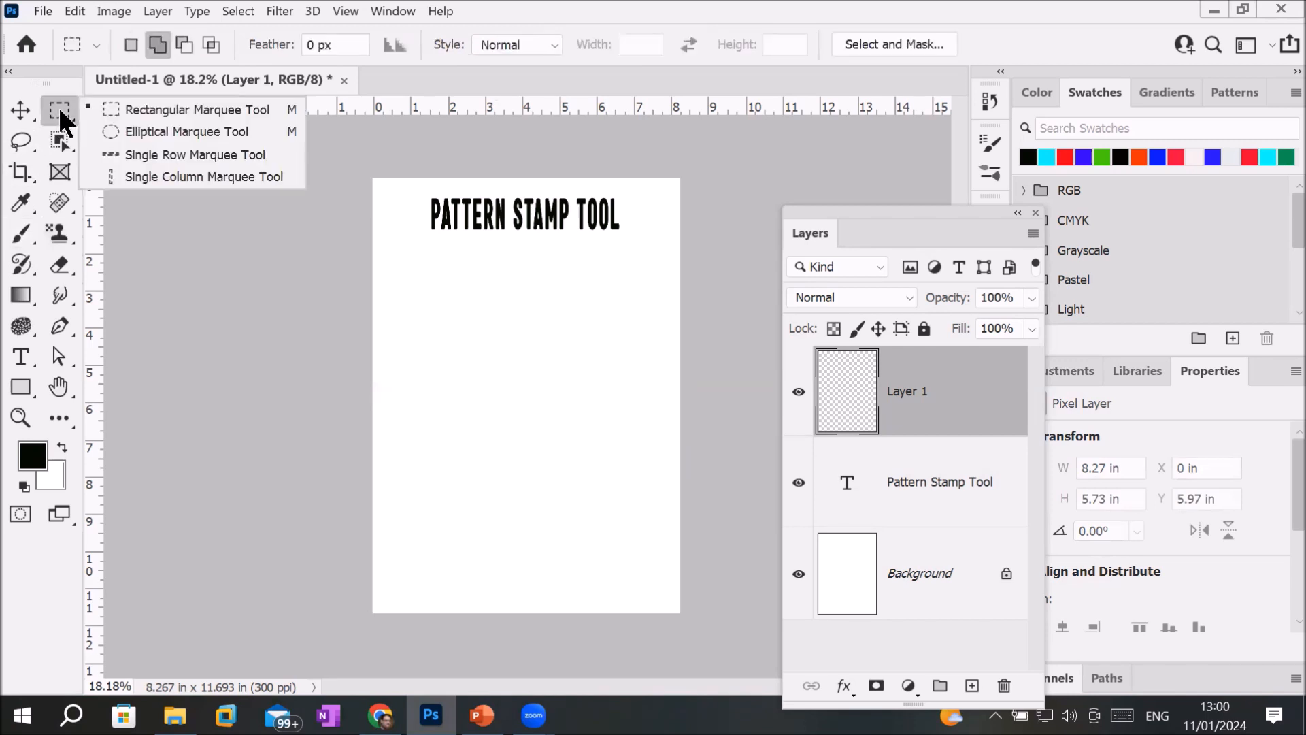
click(21, 139)
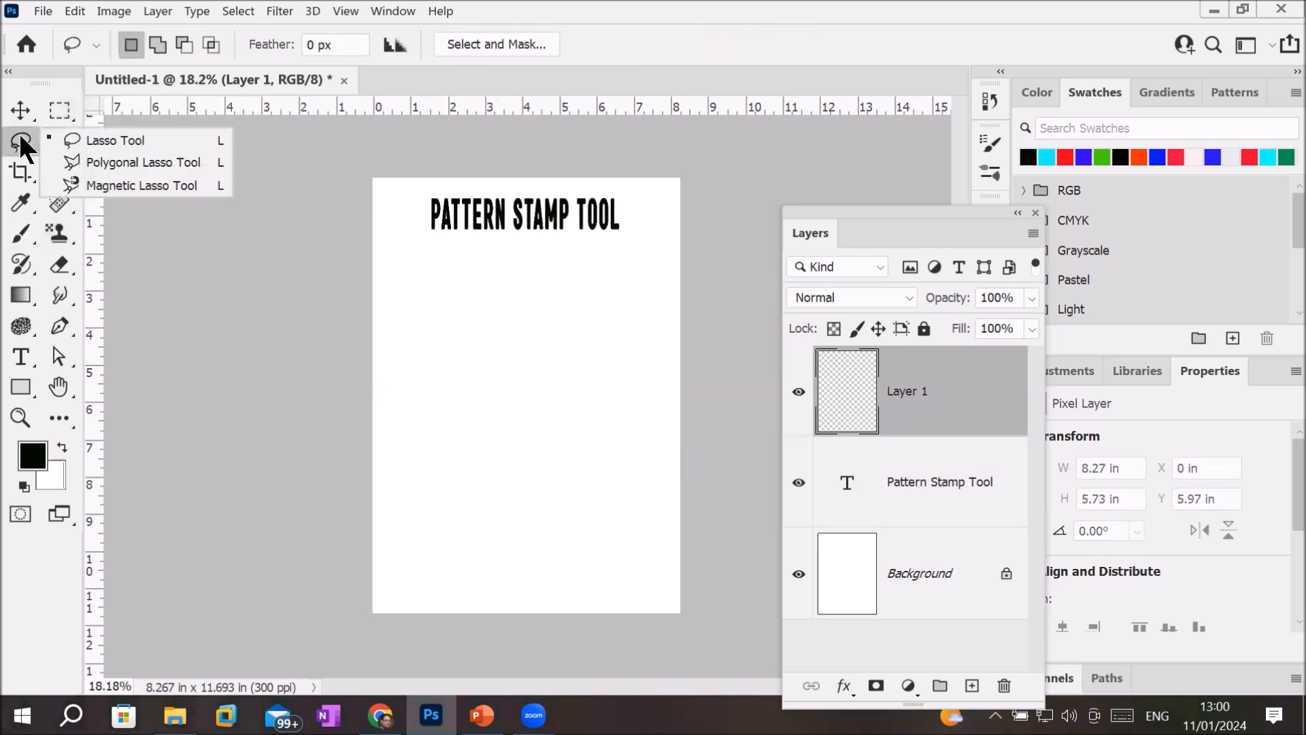
click(103, 140)
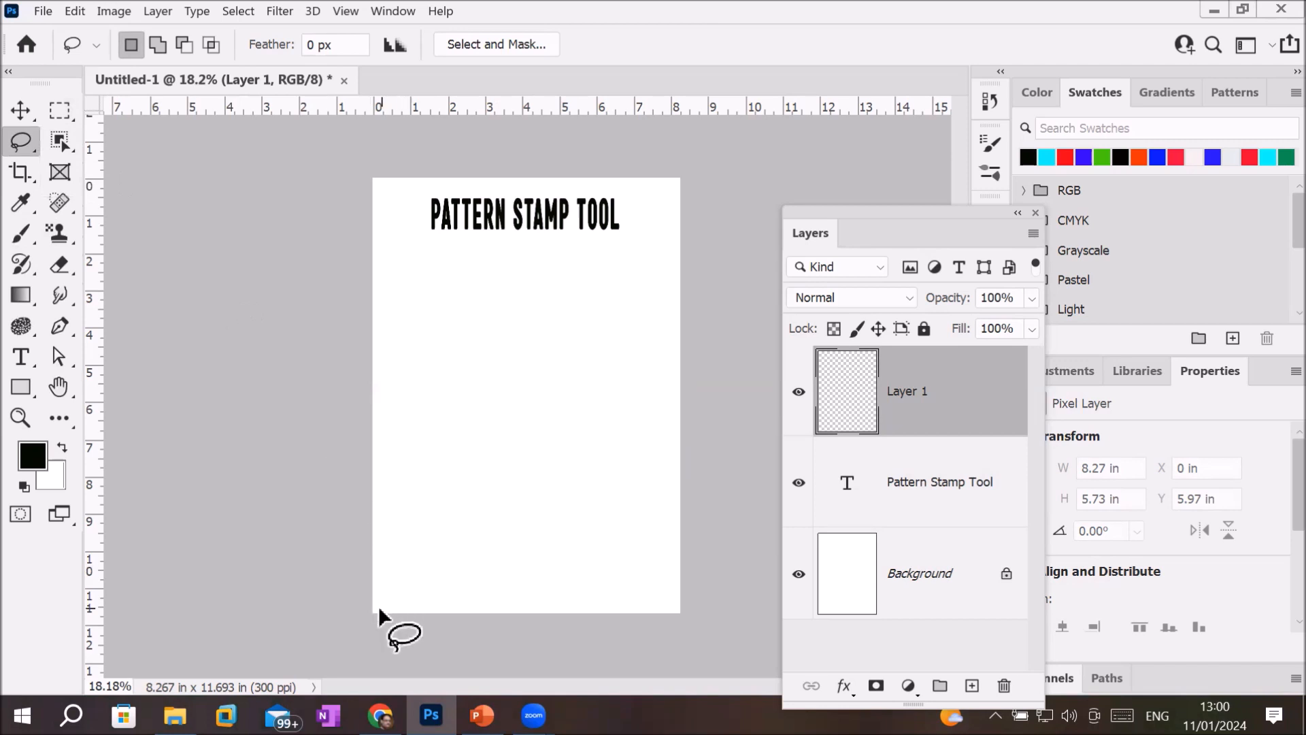
mouse_move(371, 606)
mouse_down()
mouse_move(381, 611)
mouse_move(537, 432)
mouse_move(711, 292)
mouse_move(677, 620)
mouse_move(475, 624)
mouse_move(363, 606)
mouse_up()
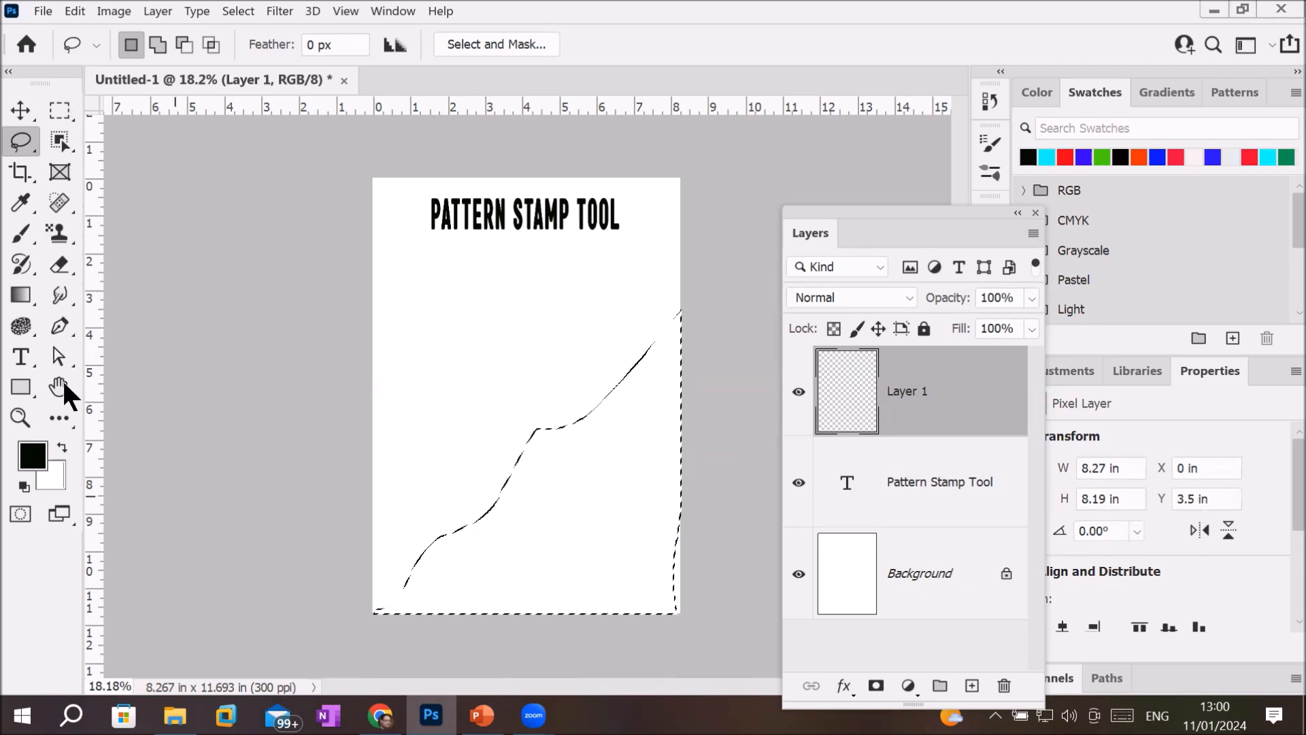
Step: Choose the last white-flower pattern from the Queen Annes Lace group and stamp it throughout the lasso selection with the Pattern Stamp Tool
click(55, 228)
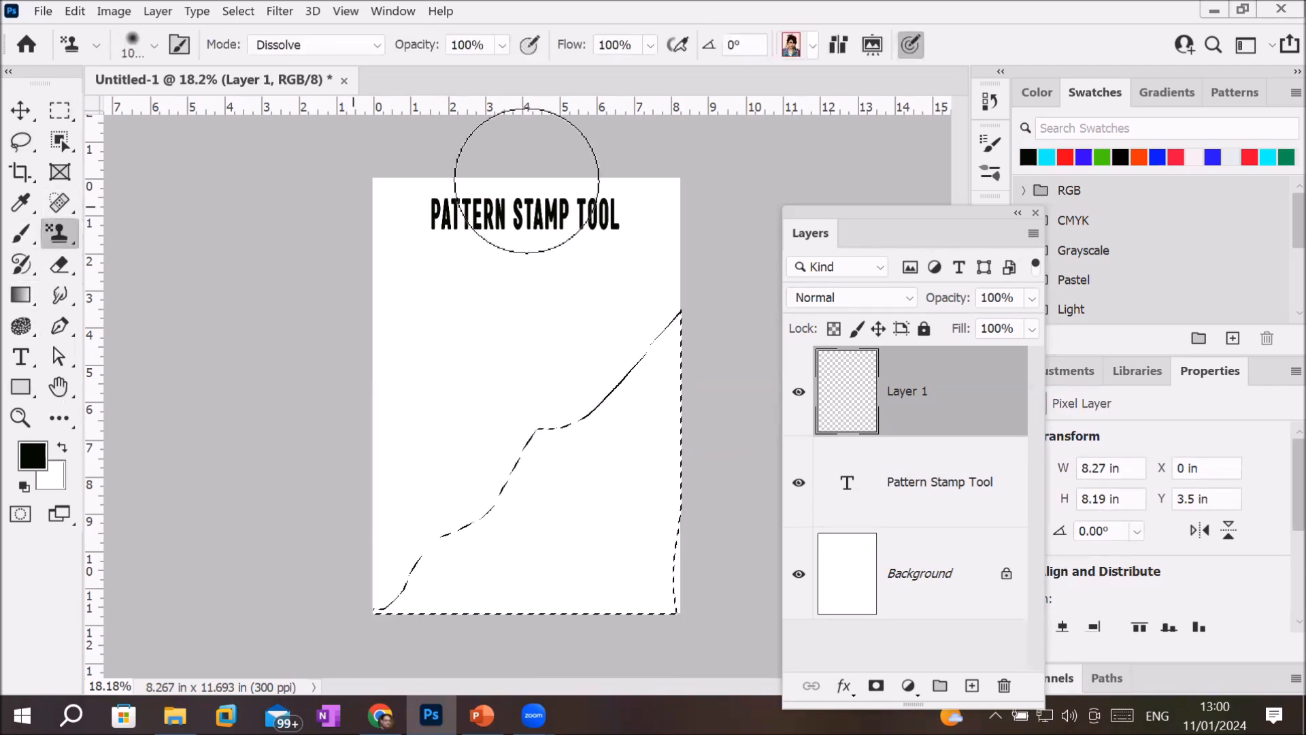
click(812, 45)
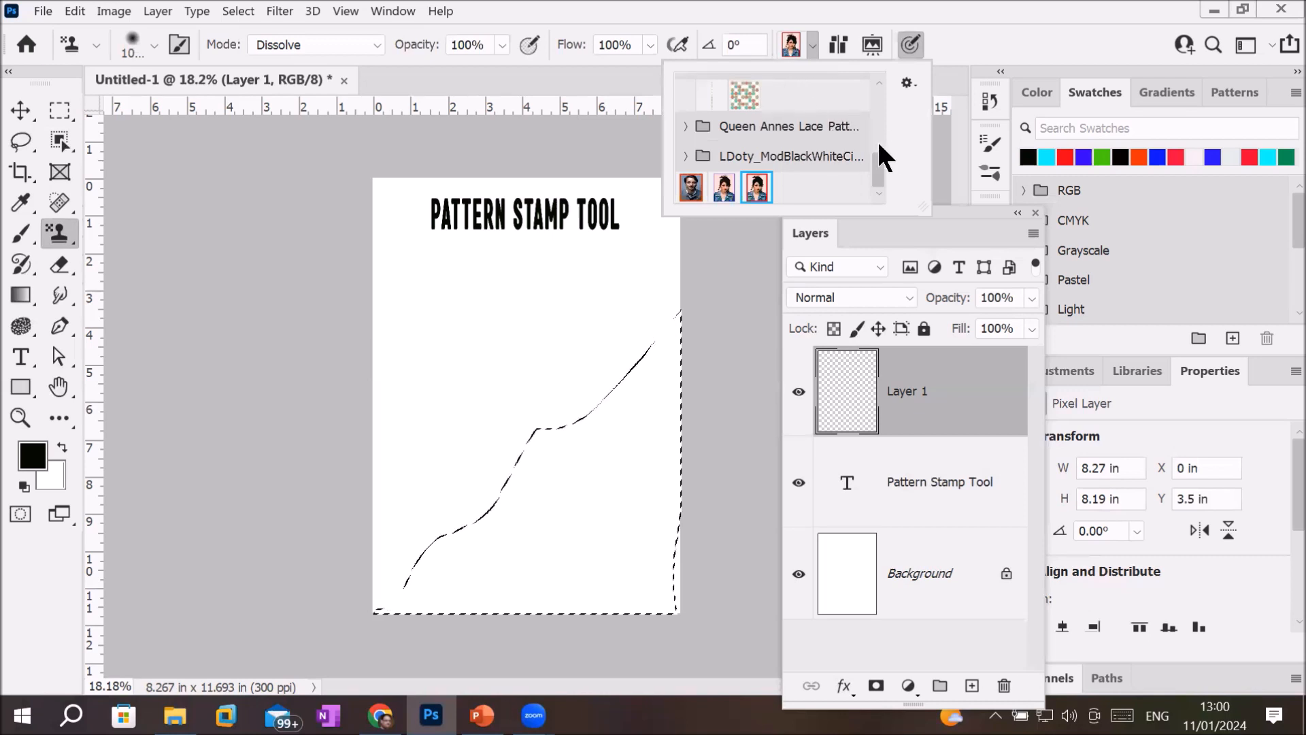
click(685, 127)
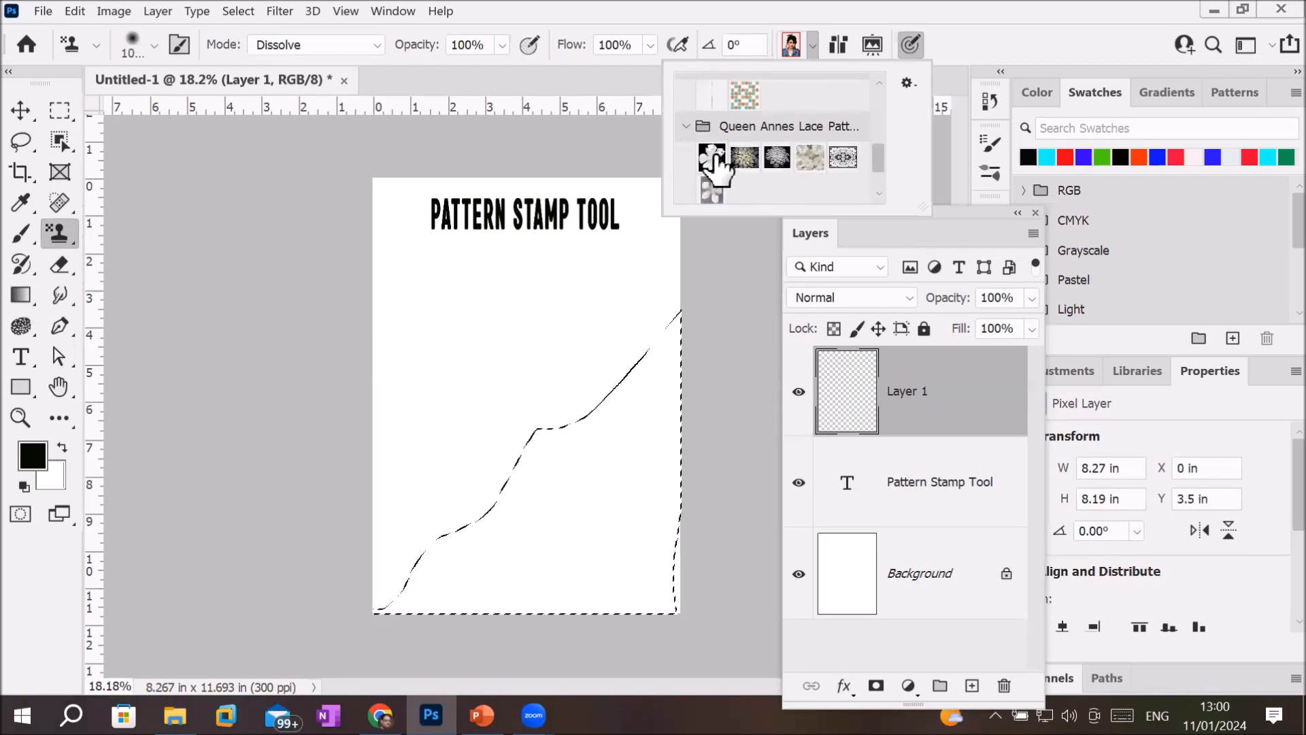
click(712, 189)
click(671, 320)
mouse_move(647, 336)
mouse_down()
mouse_move(617, 462)
mouse_move(477, 554)
mouse_move(319, 608)
mouse_move(757, 569)
mouse_move(778, 524)
mouse_move(710, 475)
mouse_move(636, 577)
mouse_move(537, 560)
mouse_up()
key(ctrl+plus)
scroll(600, 511, up, 6)
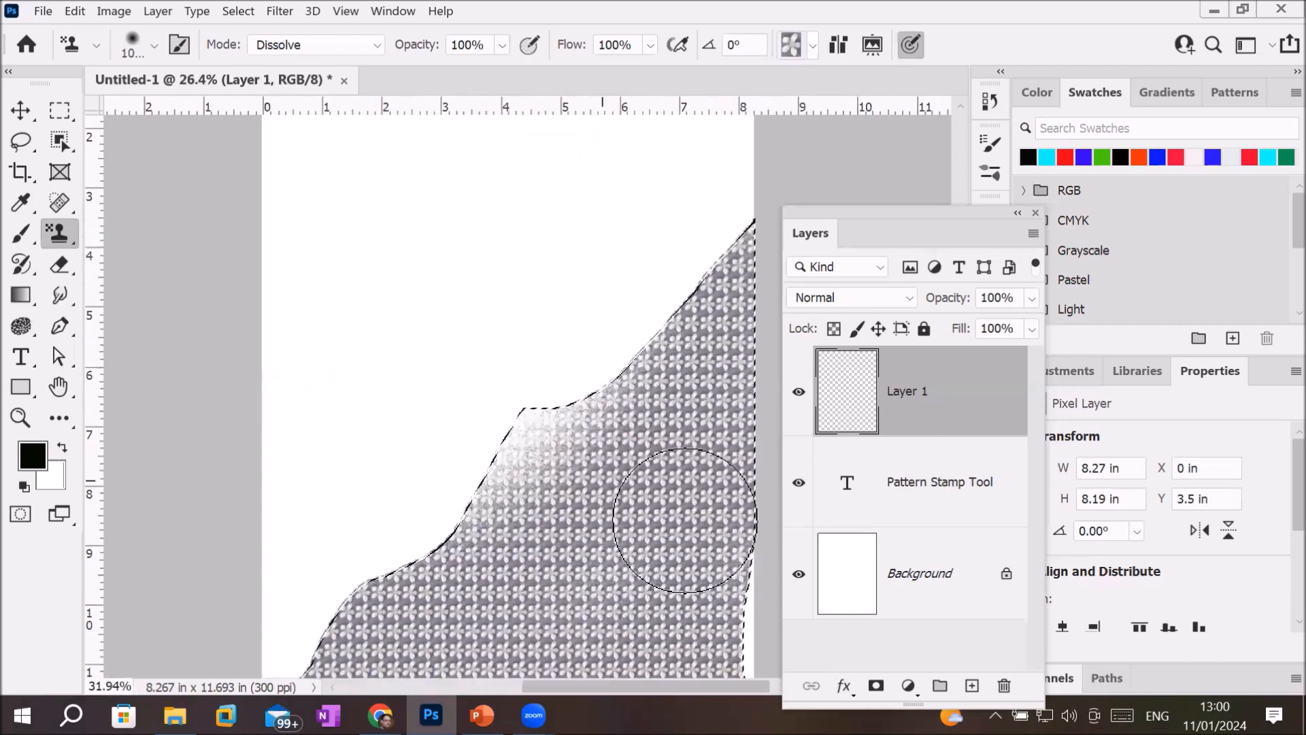
scroll(702, 488, up, 2)
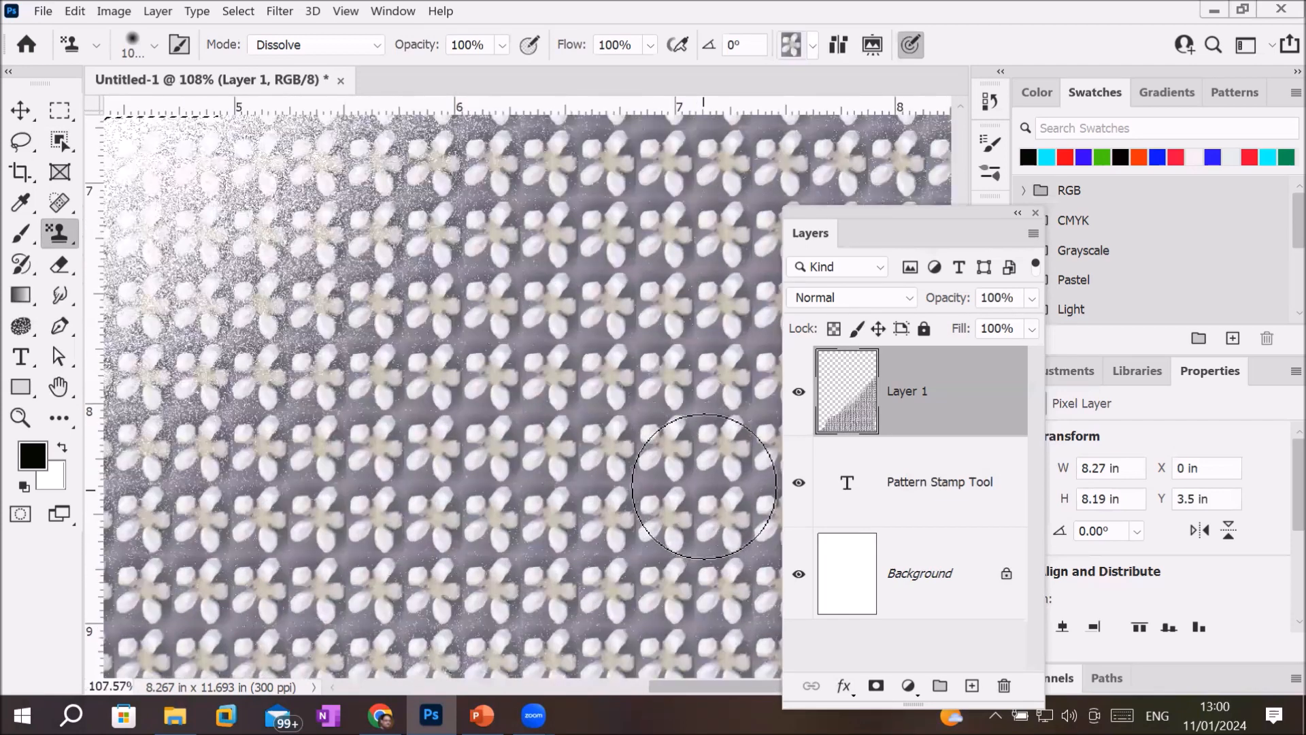
scroll(628, 395, down, 5)
scroll(627, 394, down, 2)
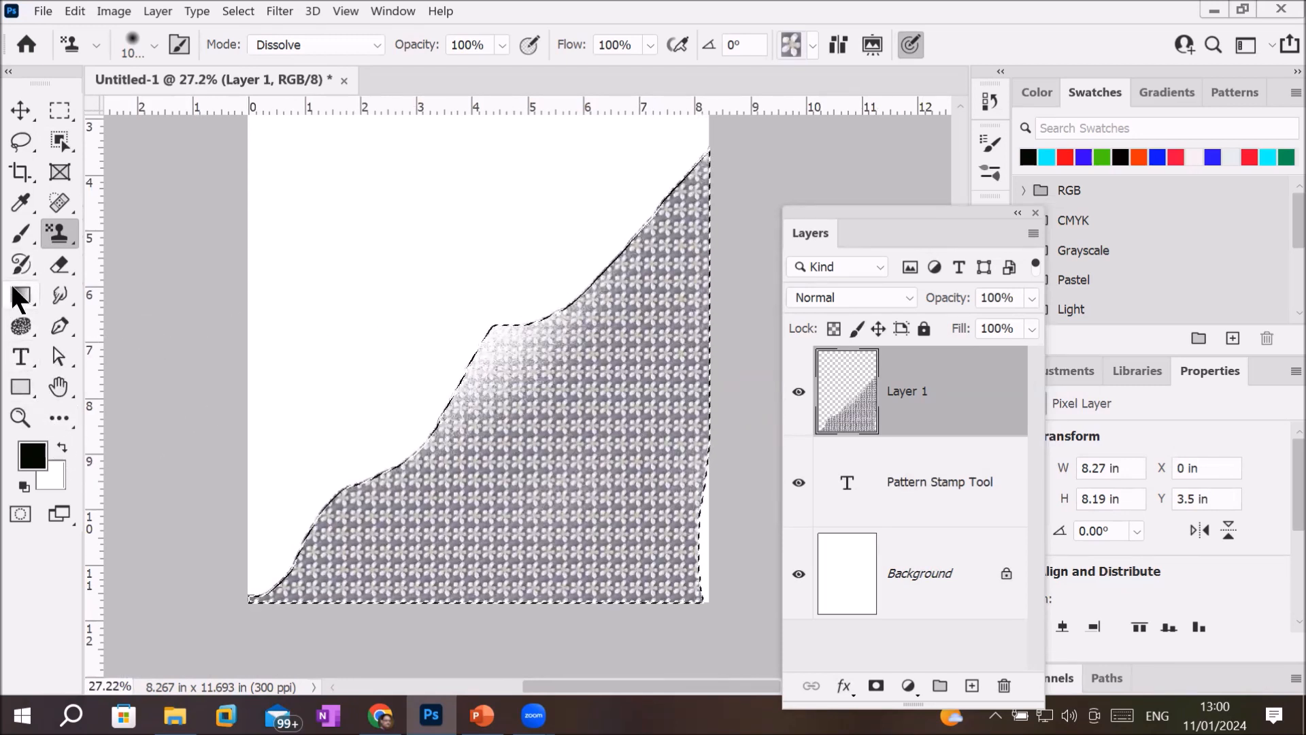
Step: Replace the selection with a triangular Polygonal Lasso selection about 8.13 by 8.35 in, covering the empty area above the flower pattern's sloping edge
click(68, 112)
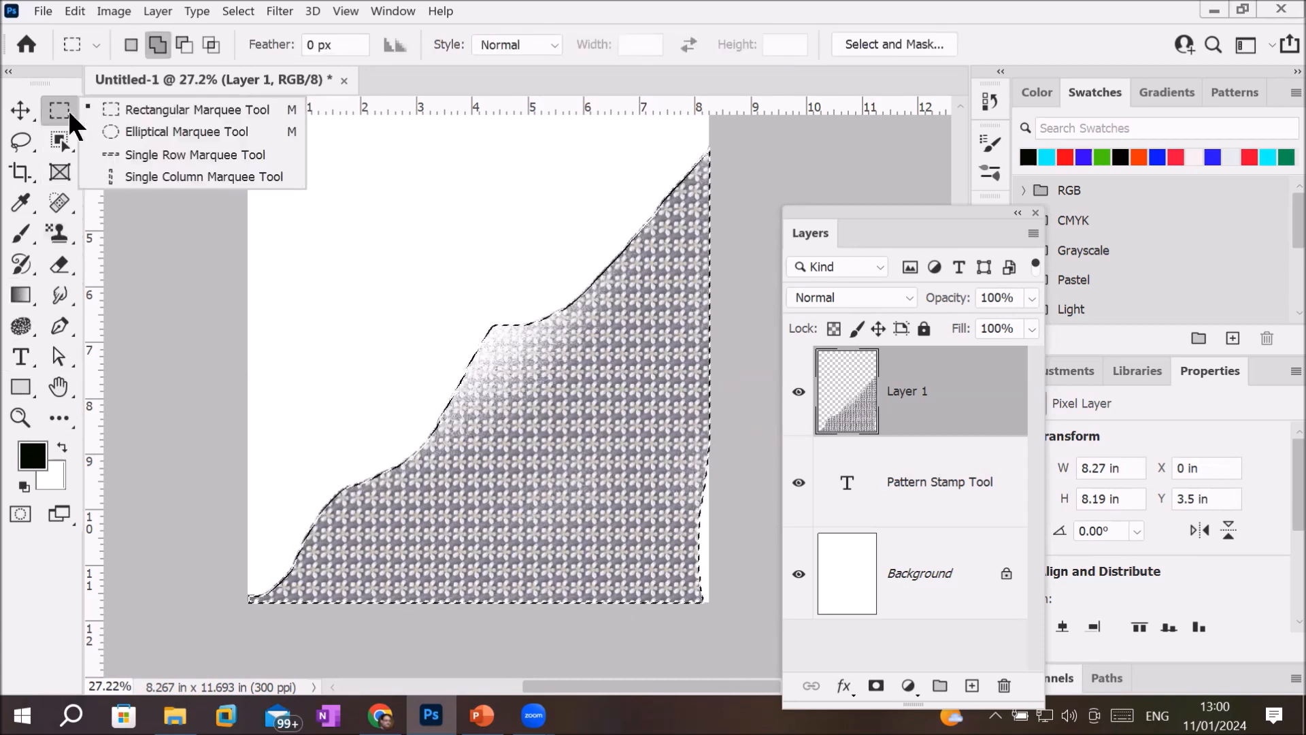
click(27, 140)
click(28, 141)
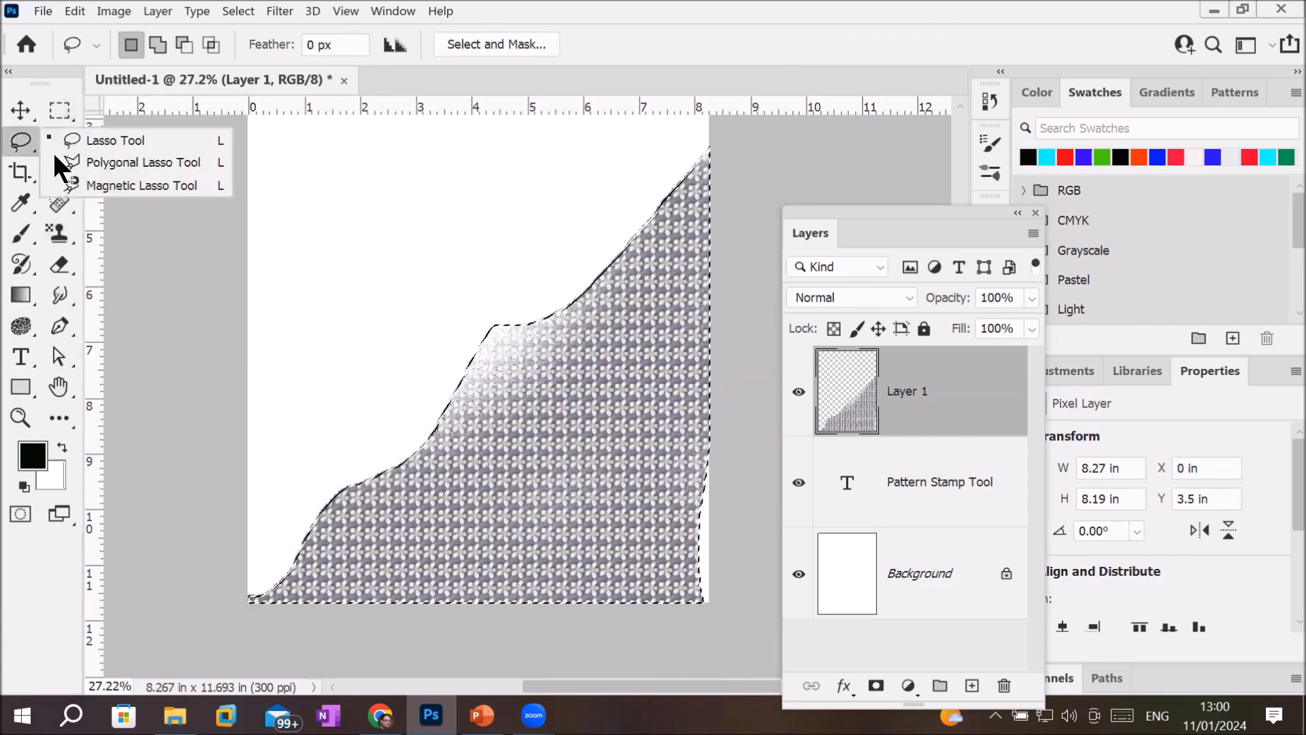
click(72, 159)
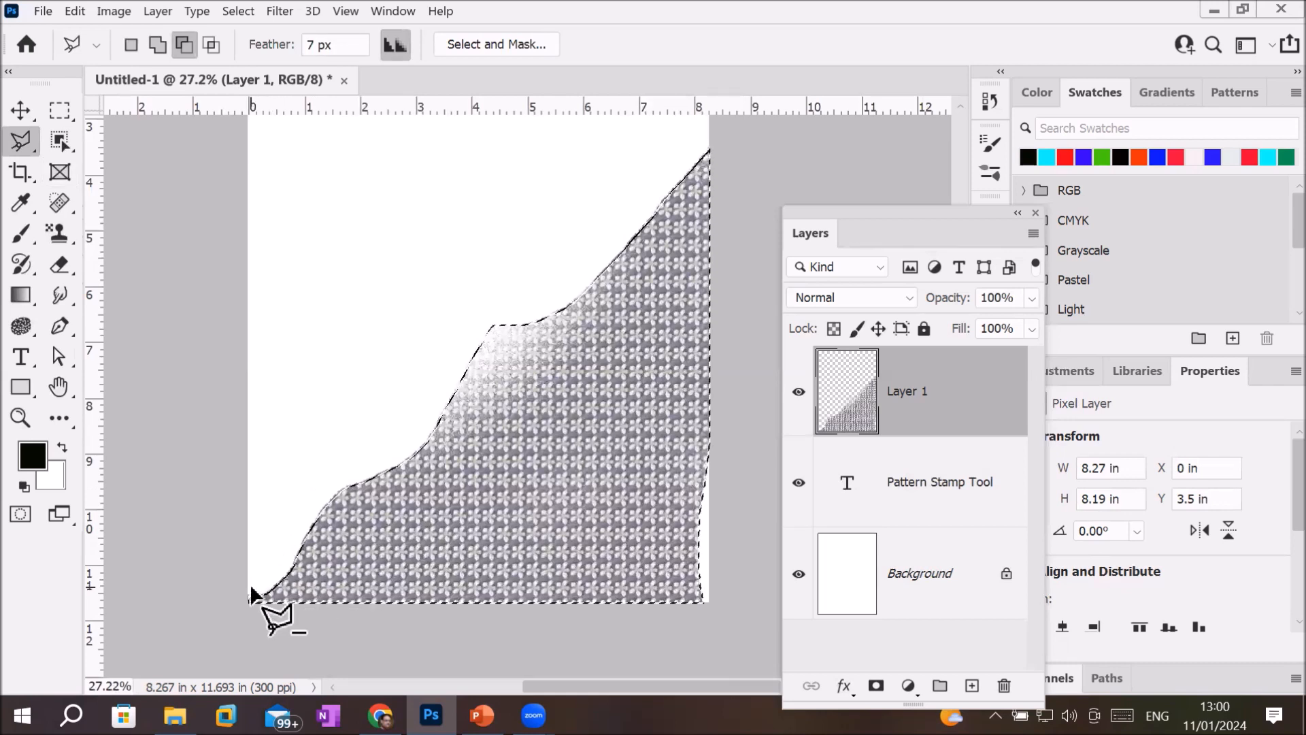
click(131, 45)
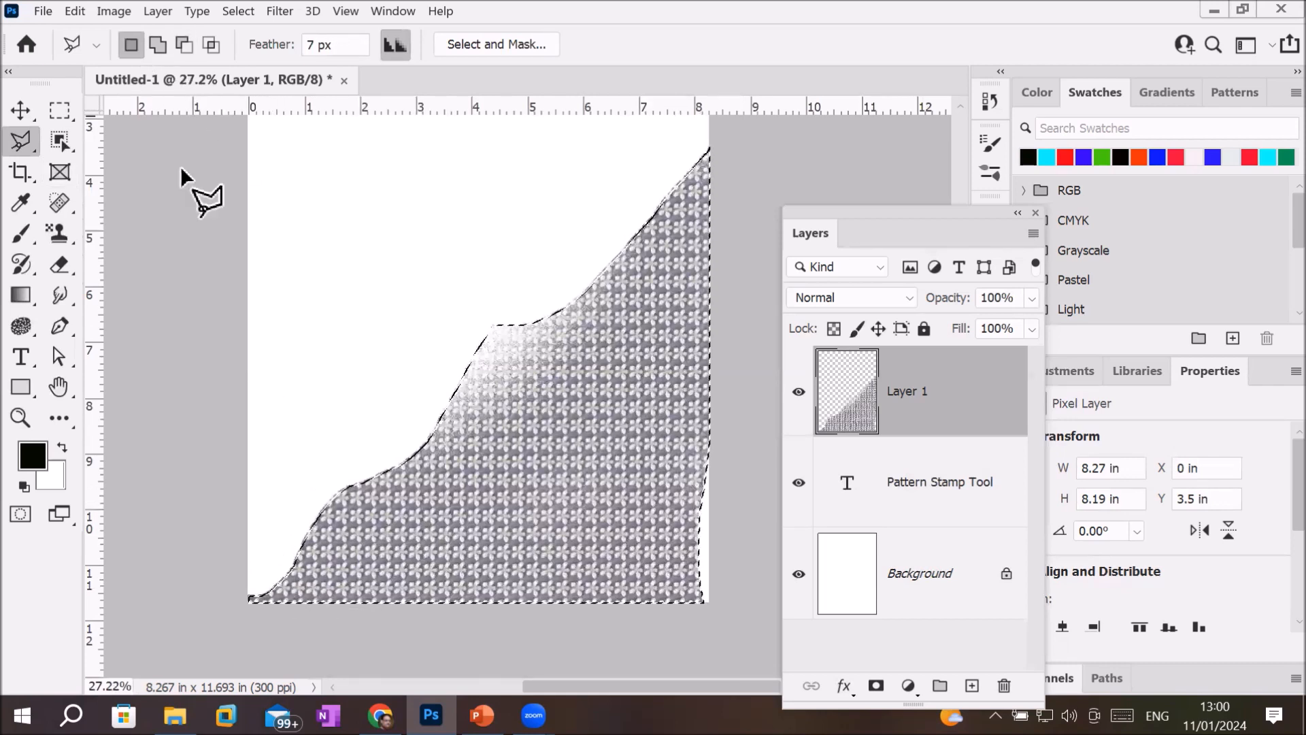
click(292, 607)
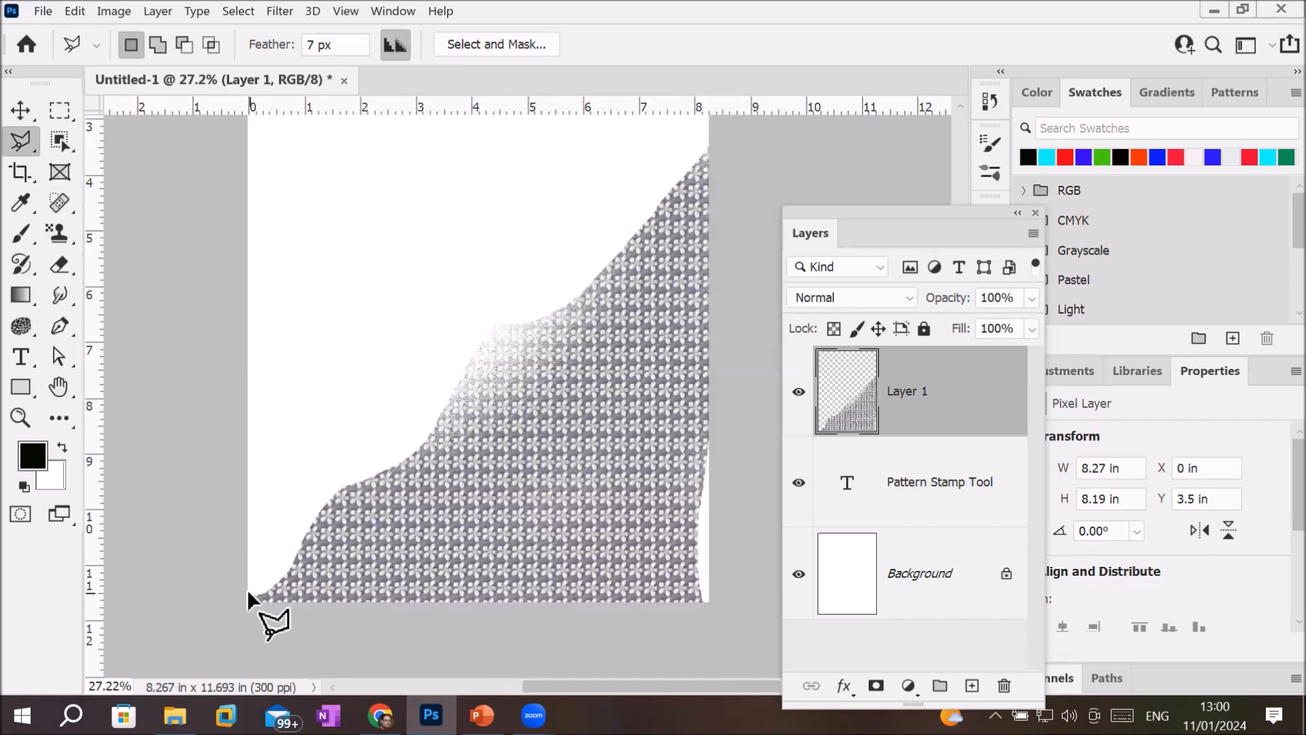
click(249, 594)
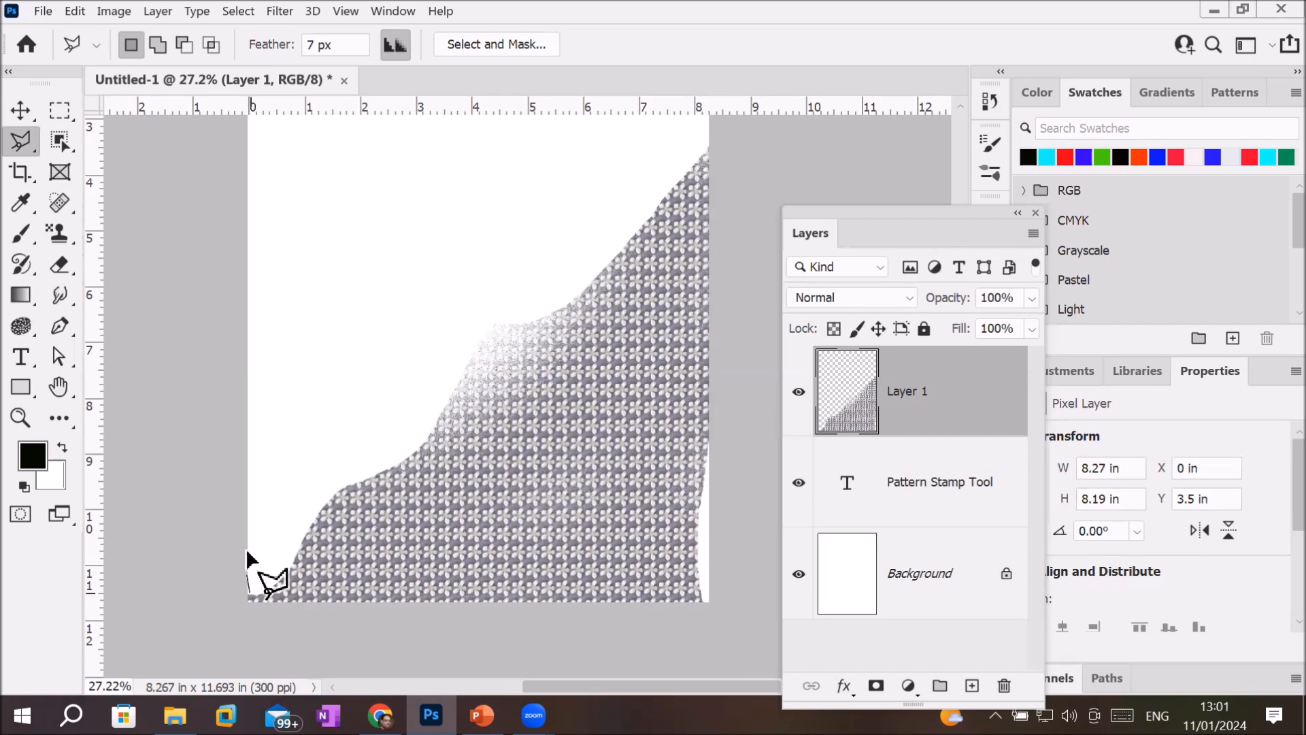
click(253, 141)
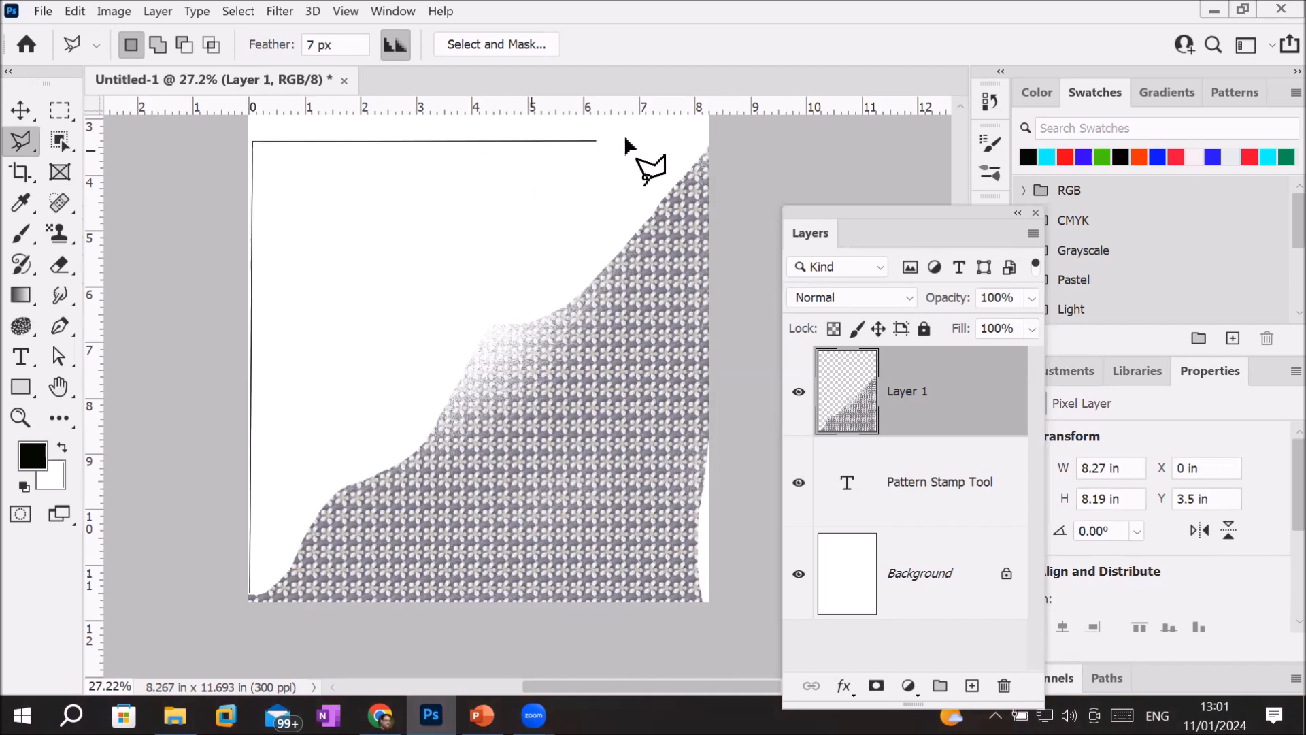
click(696, 134)
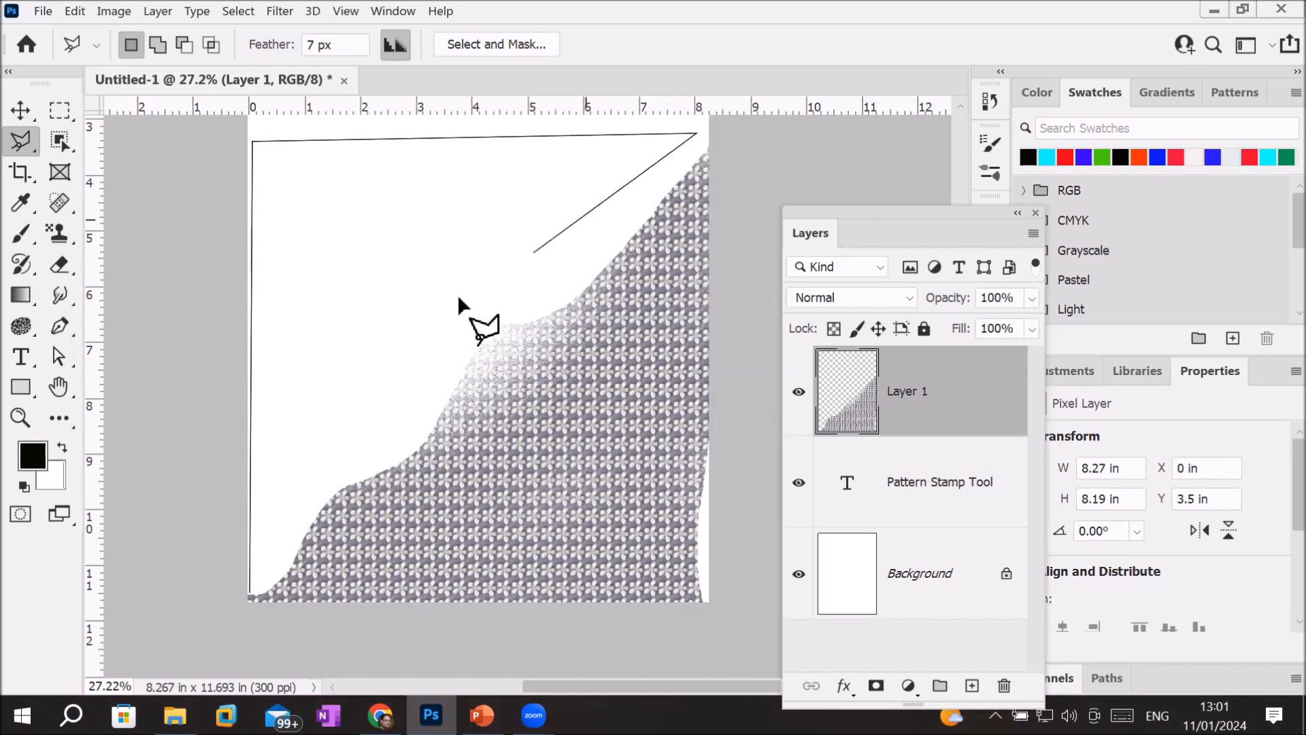
double_click(250, 593)
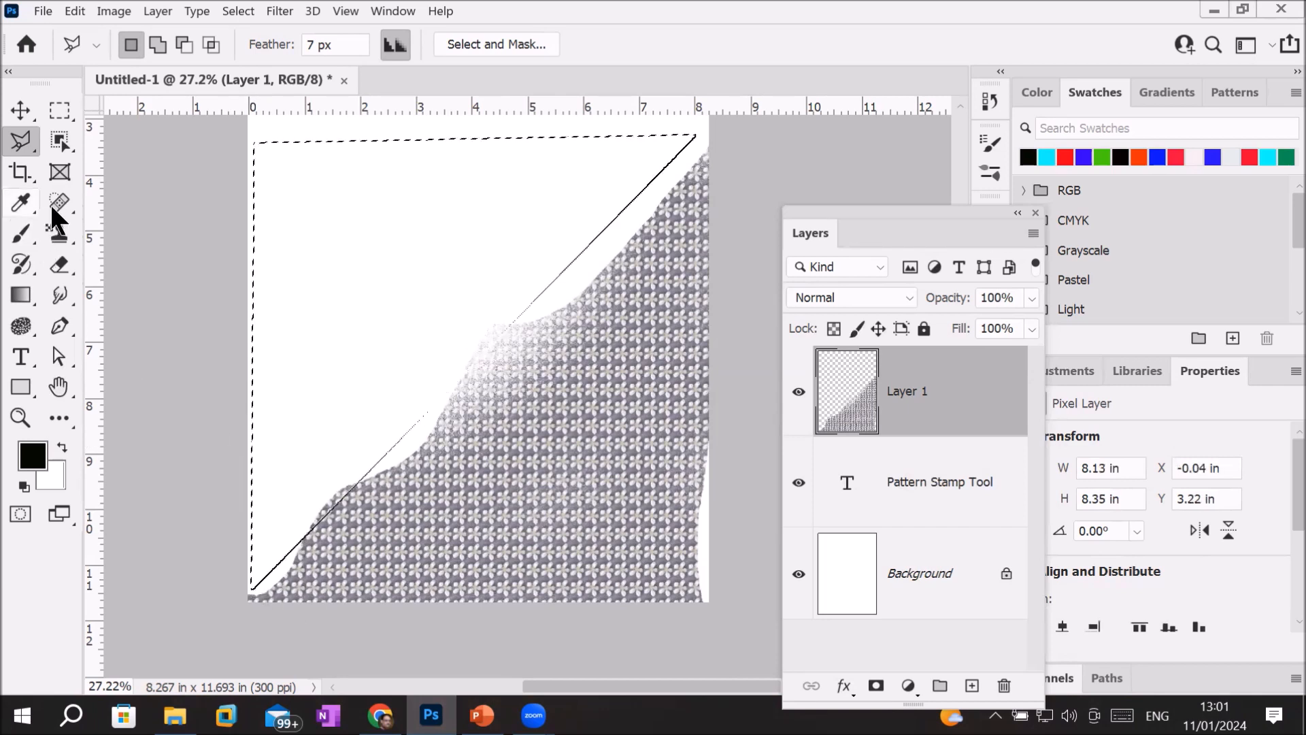
Step: Choose the plus-and-cross pattern from the black white creative group and stamp it throughout the triangular selection
click(57, 231)
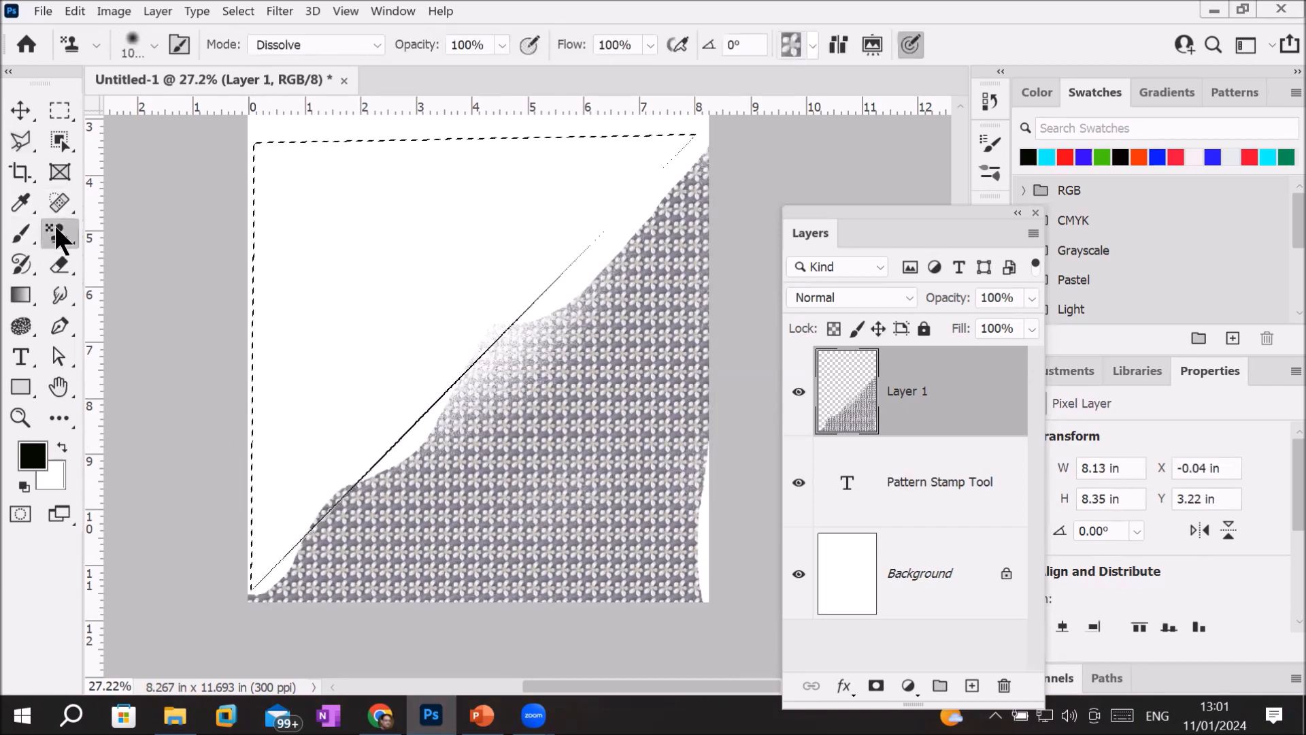
click(812, 47)
scroll(781, 105, up, 4)
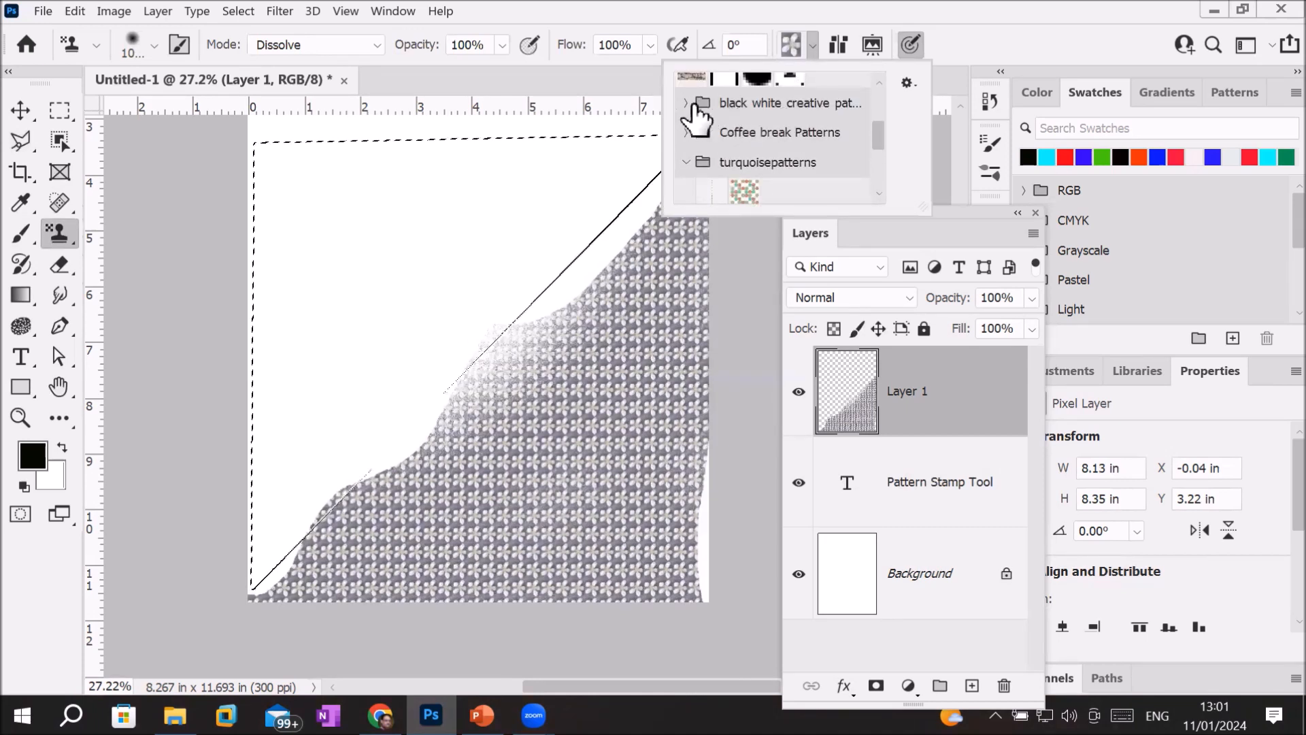
click(683, 132)
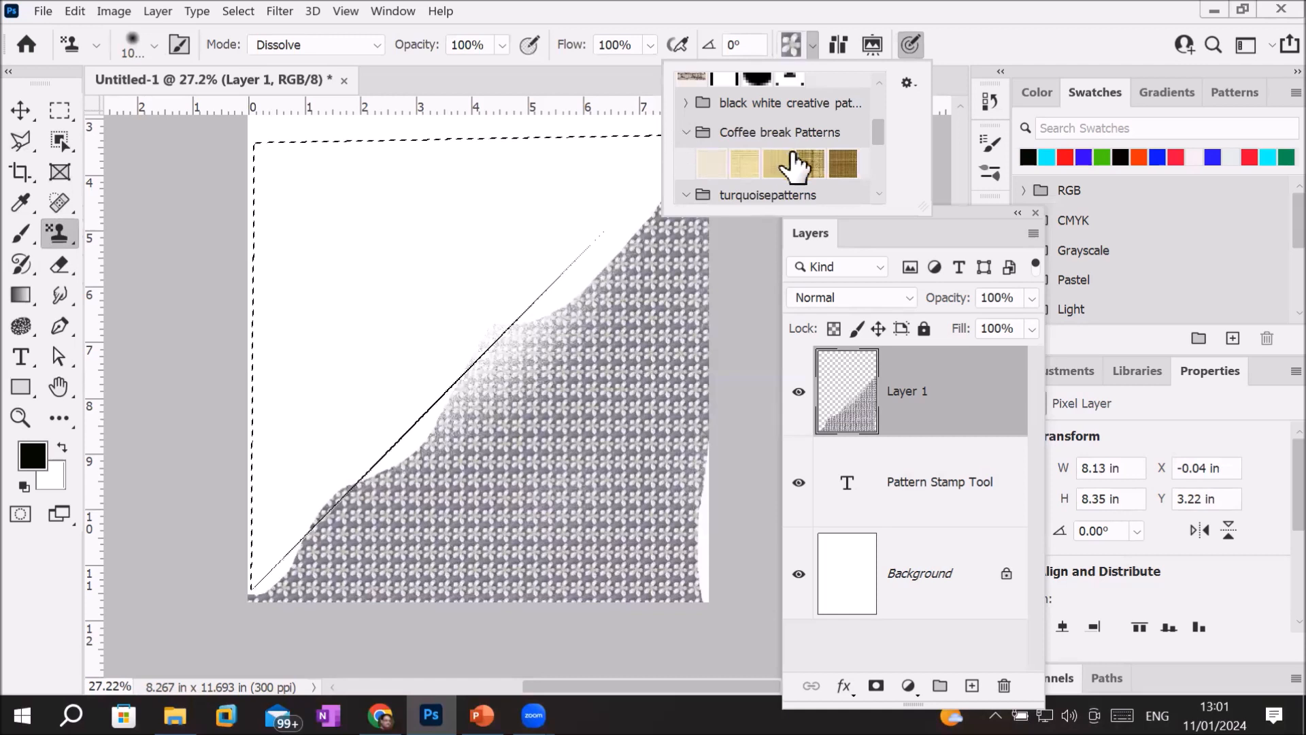
click(687, 104)
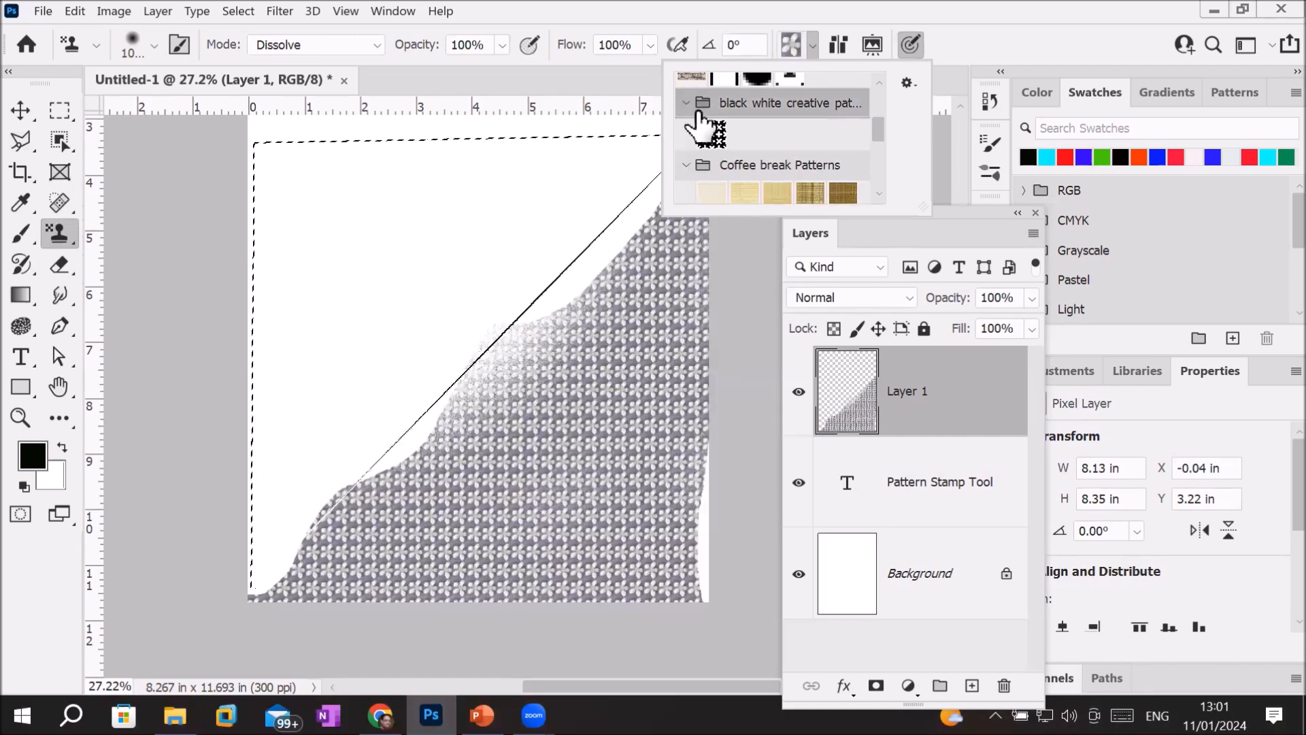
click(712, 135)
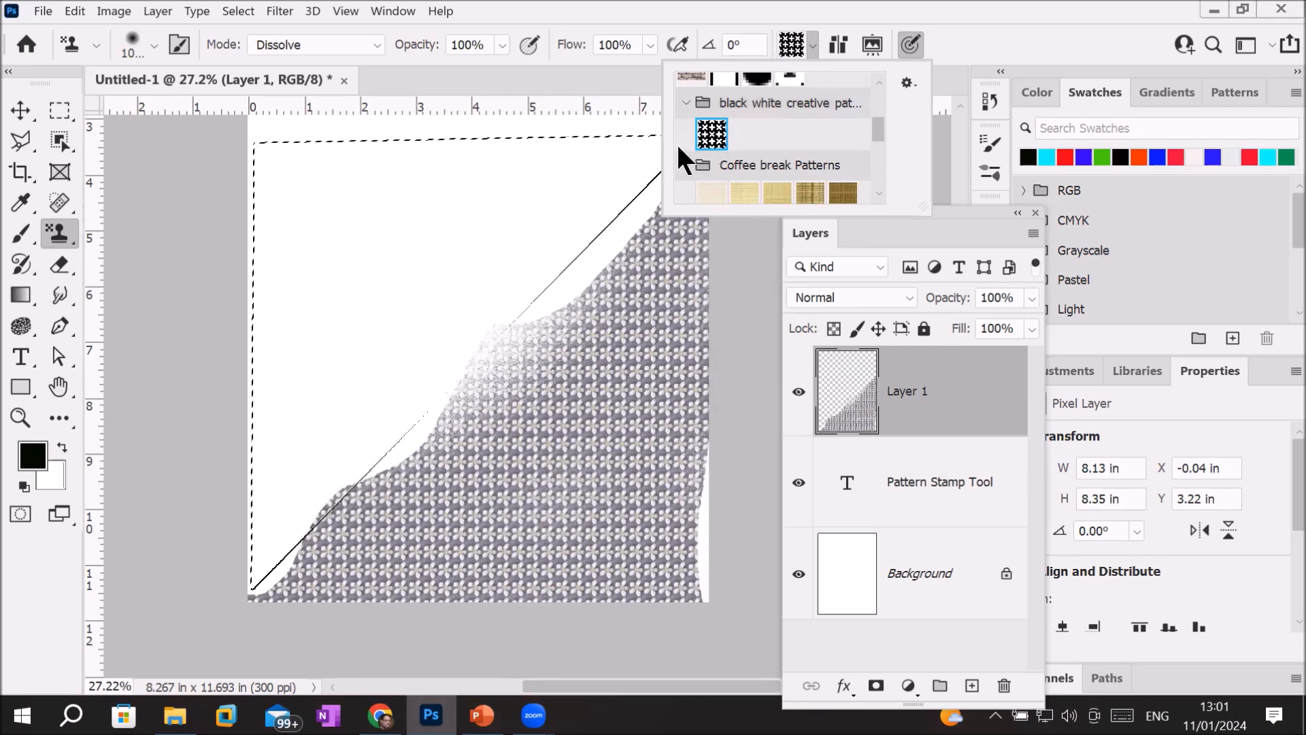
mouse_move(604, 157)
mouse_down()
mouse_move(417, 267)
mouse_move(315, 447)
mouse_move(260, 513)
mouse_move(311, 181)
mouse_move(632, 157)
mouse_move(388, 394)
mouse_move(260, 57)
mouse_move(234, 408)
mouse_move(519, 284)
mouse_move(656, 172)
mouse_move(652, 226)
mouse_move(633, 243)
mouse_up()
scroll(569, 215, down, 3)
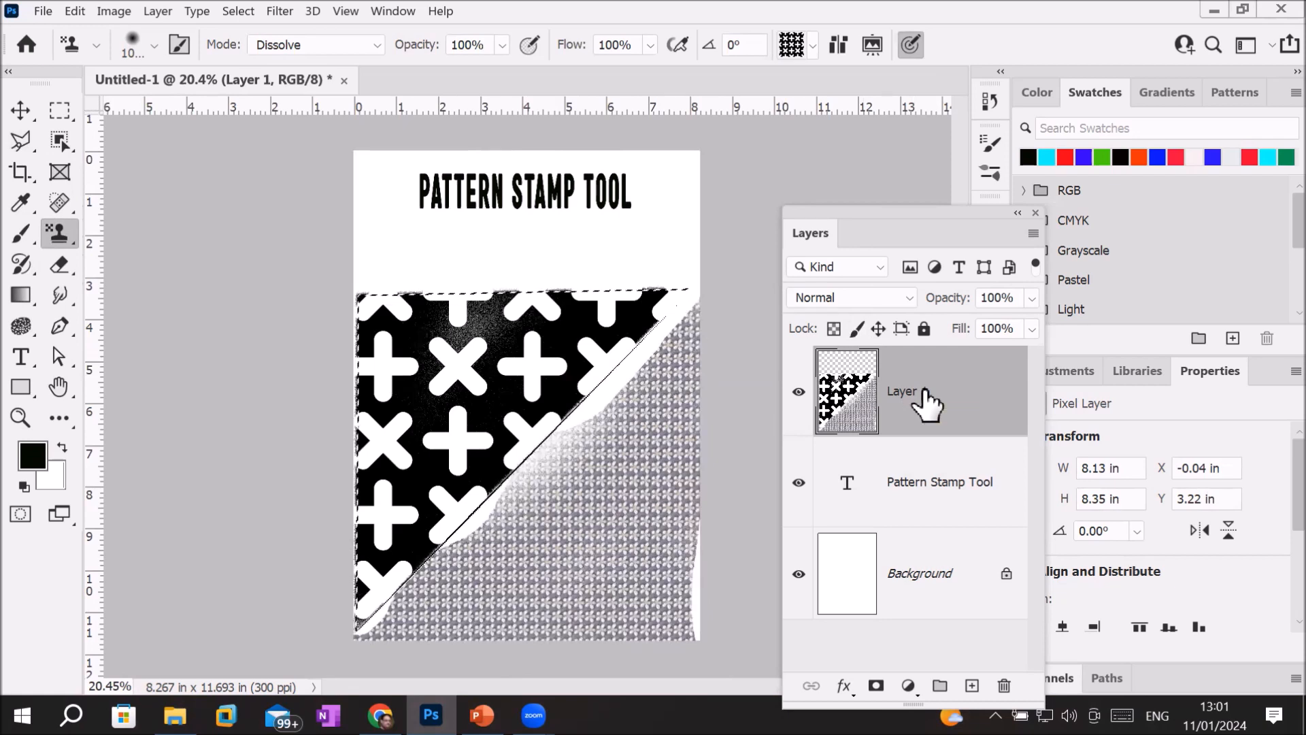
Step: Deselect the triangular area and lower Layer 1's opacity to 12%
key(ctrl+d)
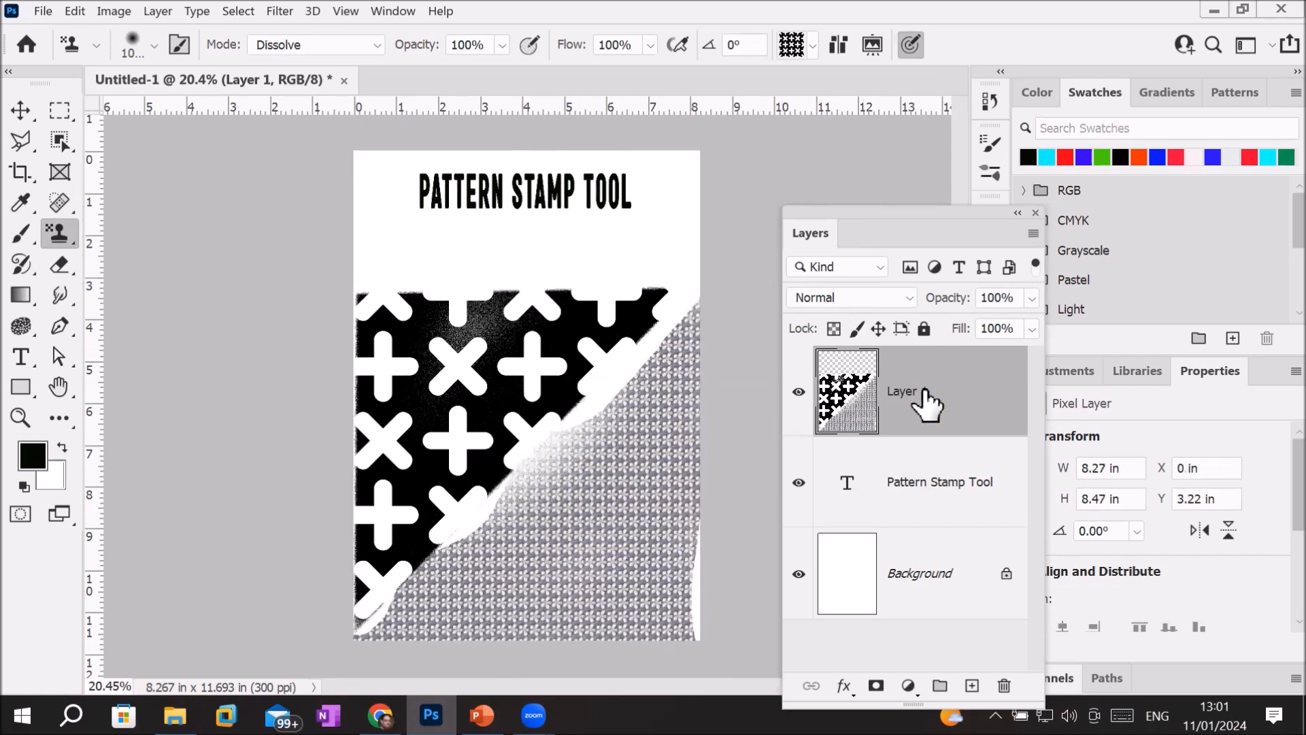
click(1031, 298)
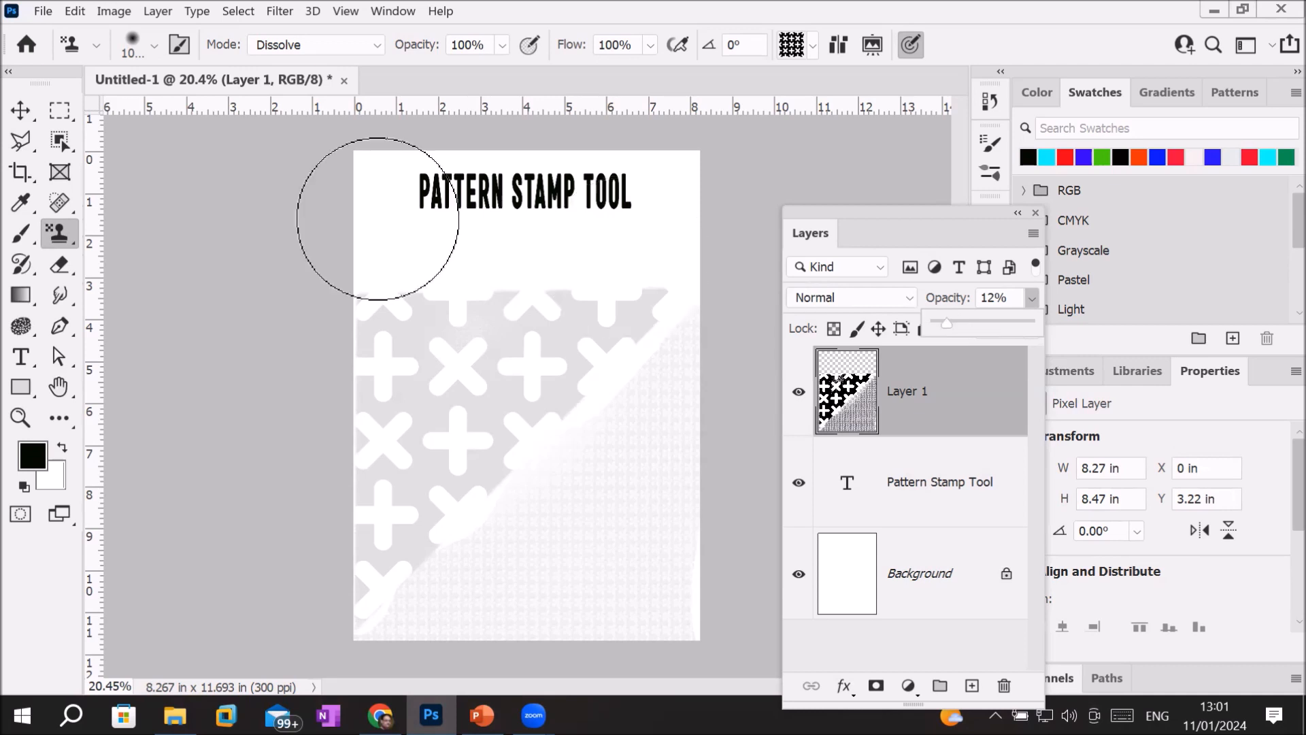
click(60, 237)
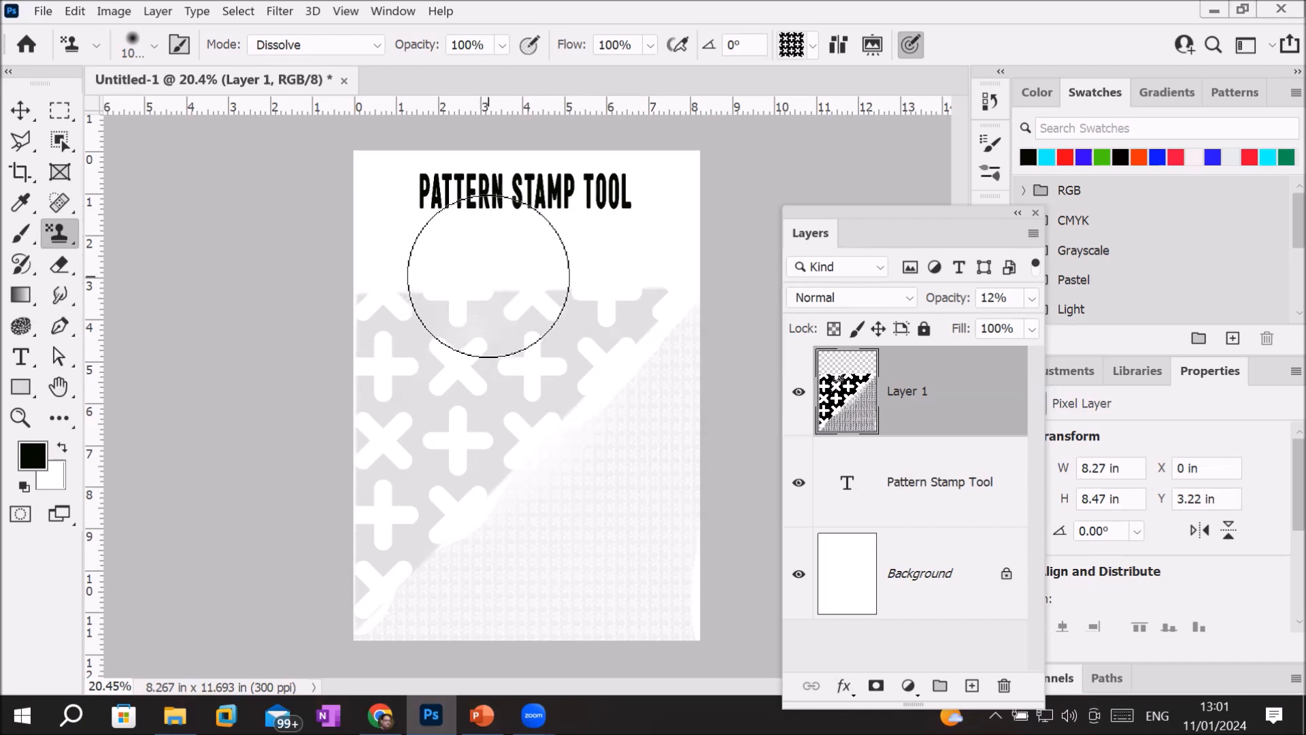
Step: Choose the black H-shaped line pattern below the Water group for the Pattern Stamp Tool
click(813, 46)
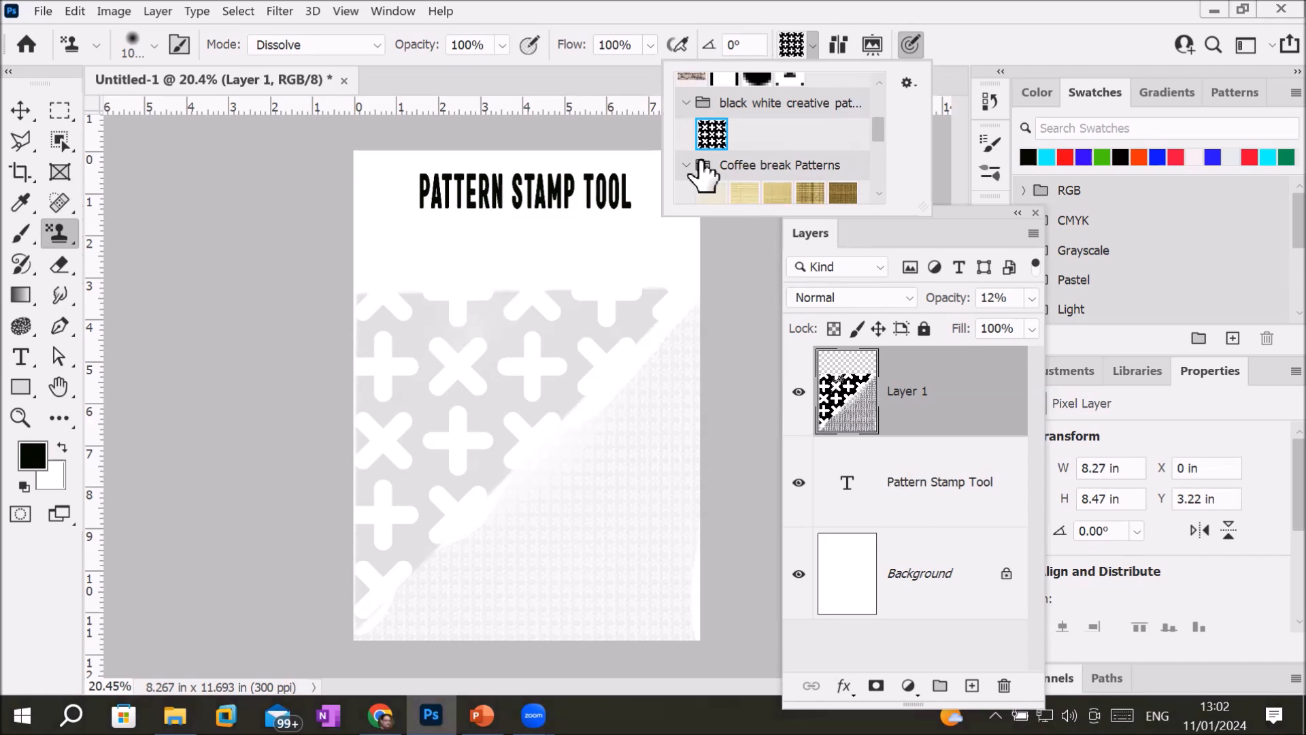
mouse_move(877, 131)
mouse_down()
mouse_move(877, 201)
mouse_move(900, 100)
mouse_move(898, 124)
mouse_up()
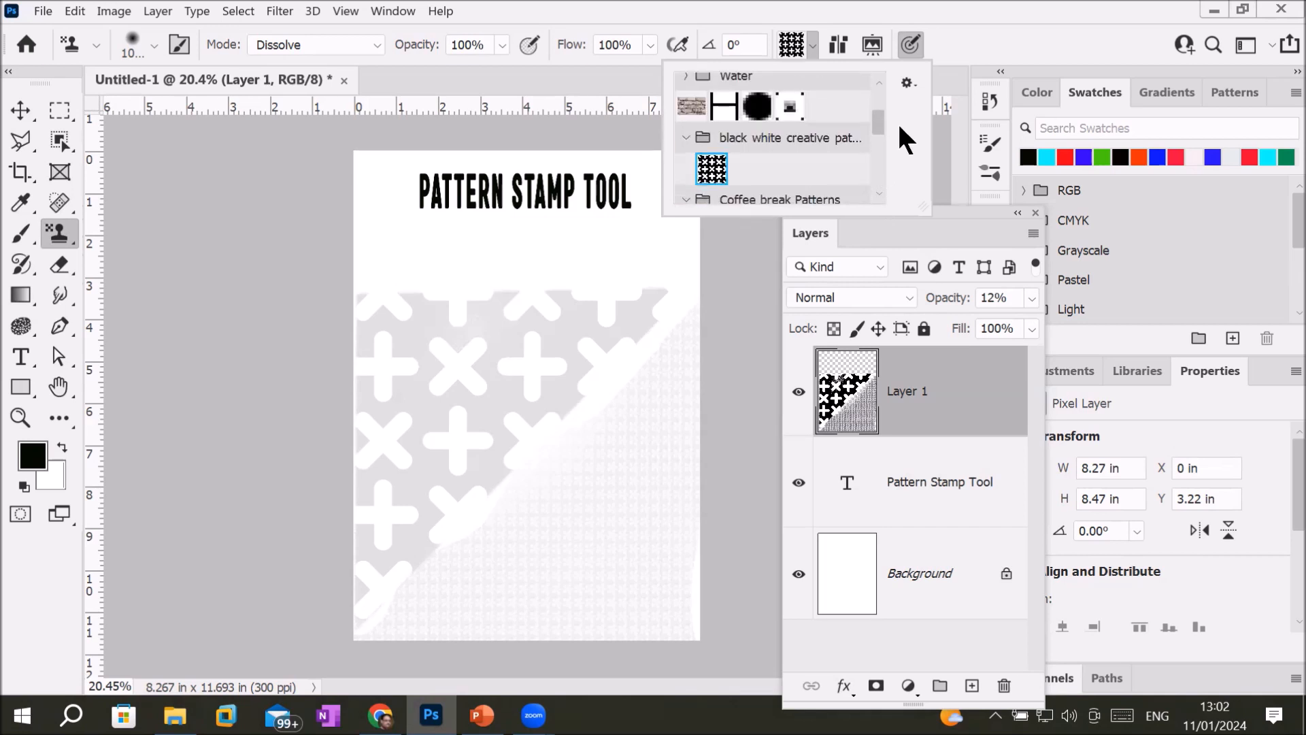
click(790, 106)
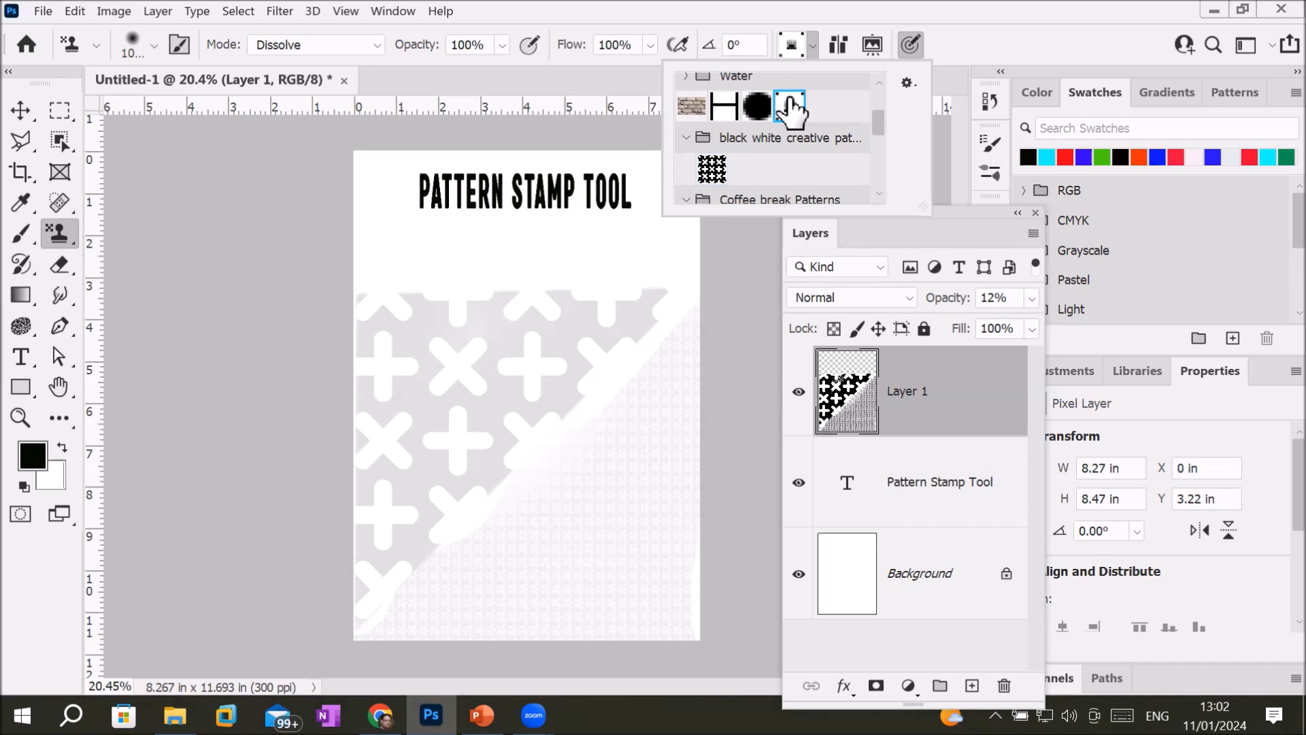
click(721, 106)
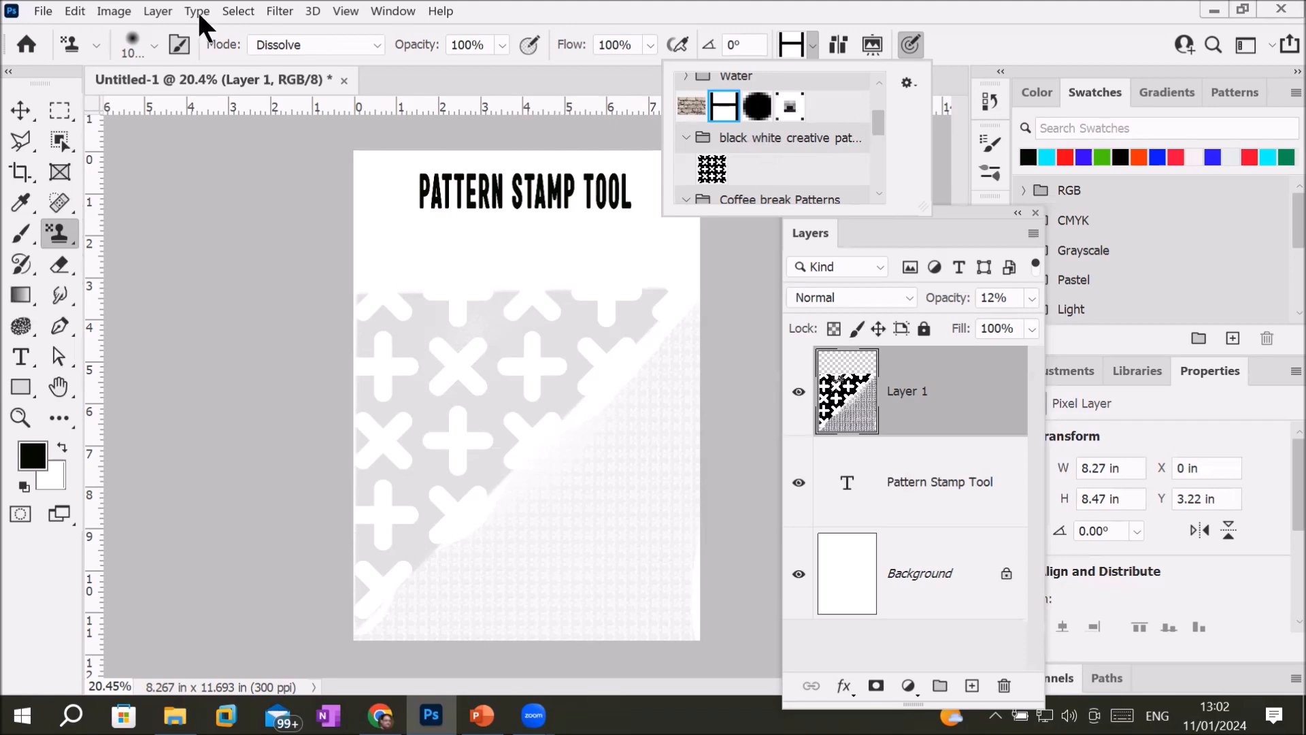
Step: Create a new blank document 100 by 100 pixels at 300 pixels/inch in RGB Color with a white background
click(42, 10)
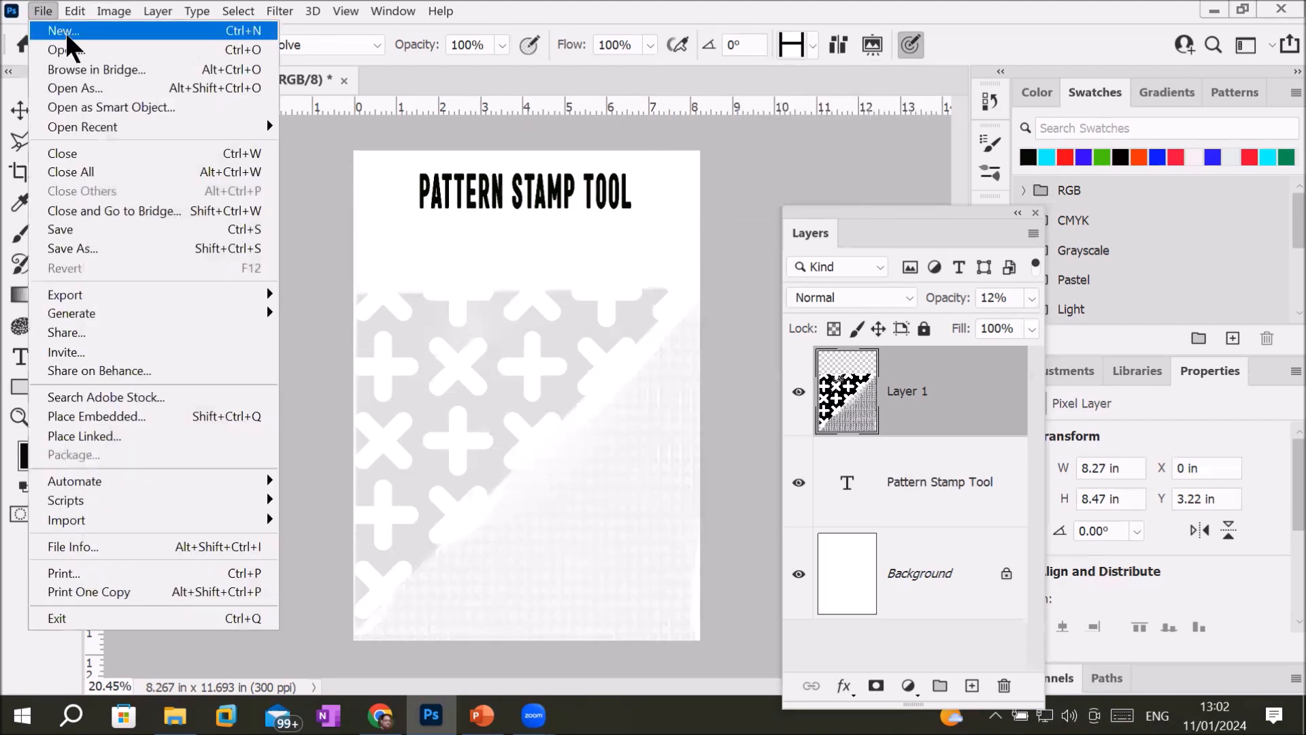
click(65, 31)
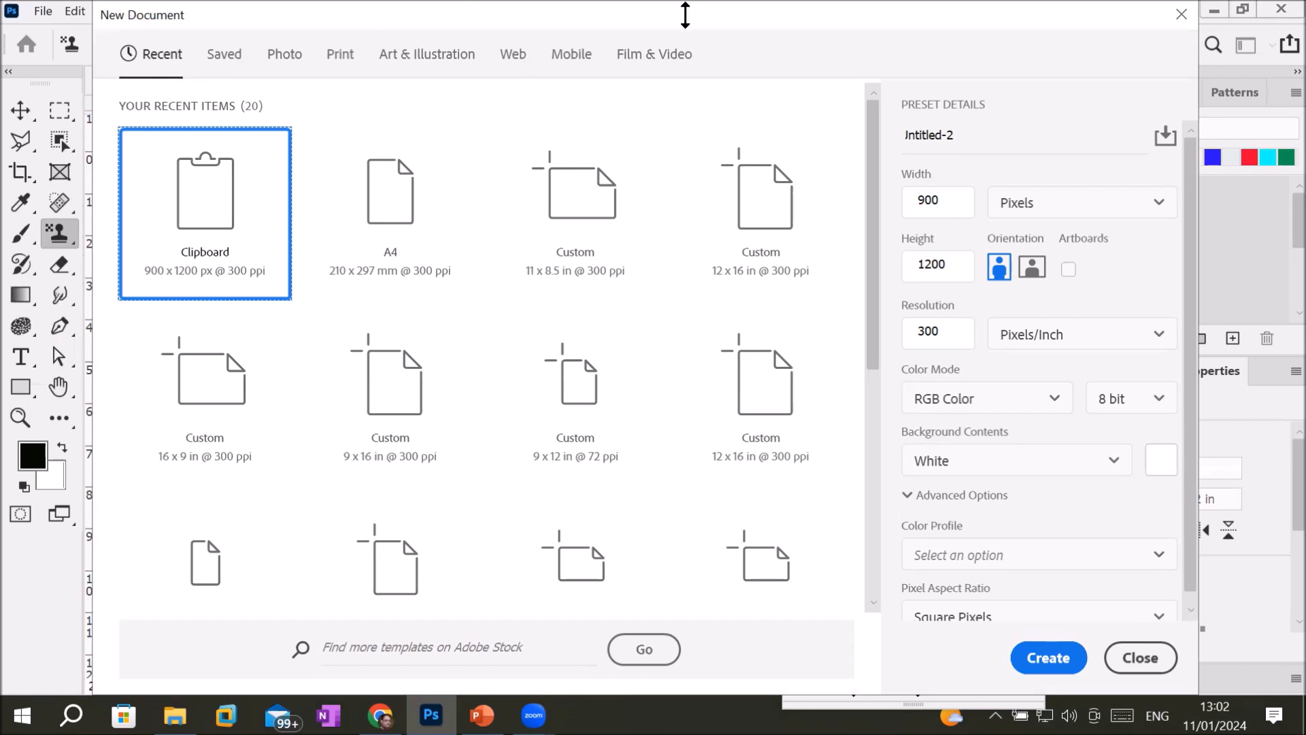
double_click(949, 196)
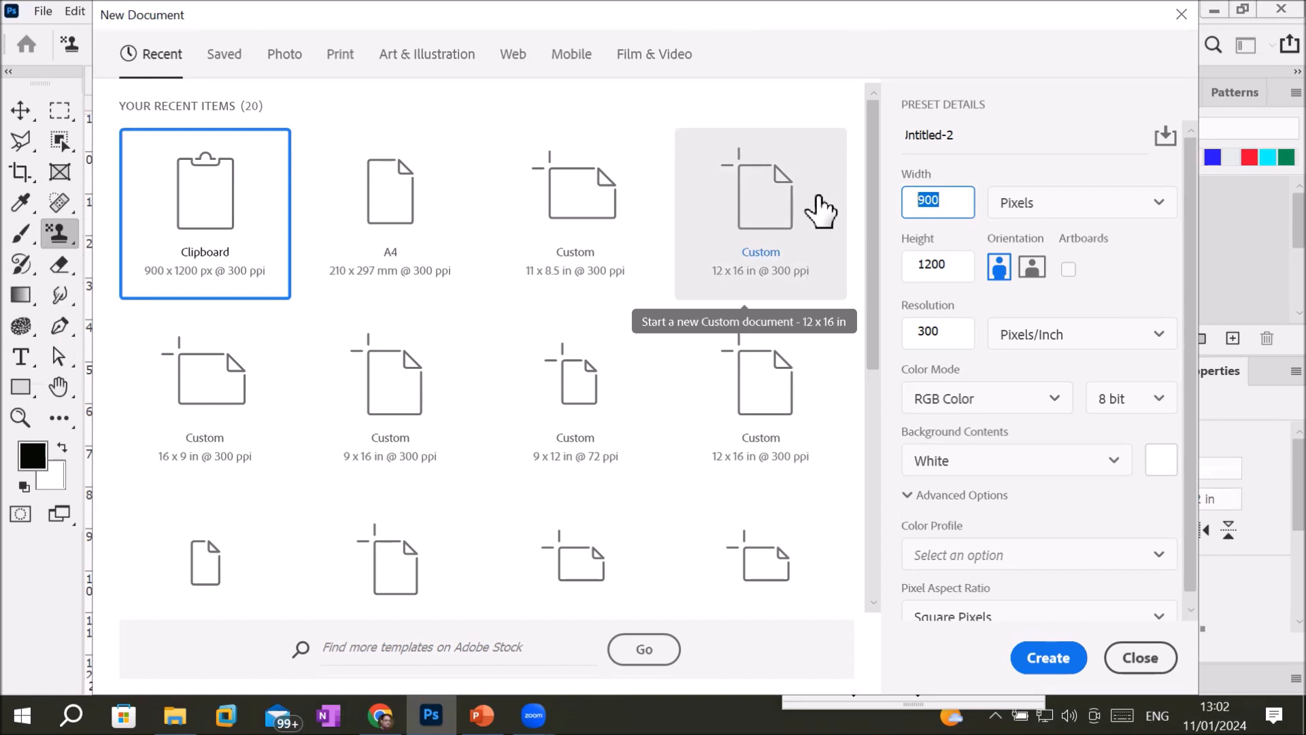
text(1)
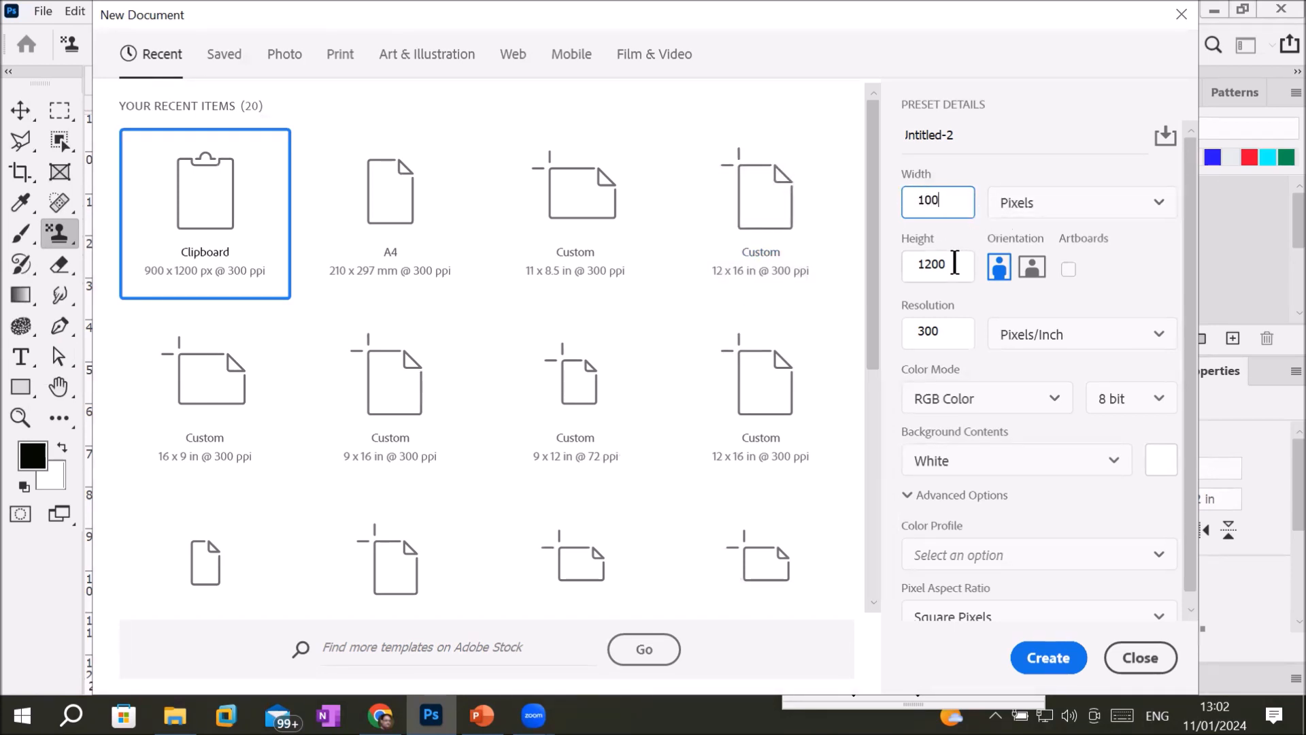
click(956, 271)
text(1)
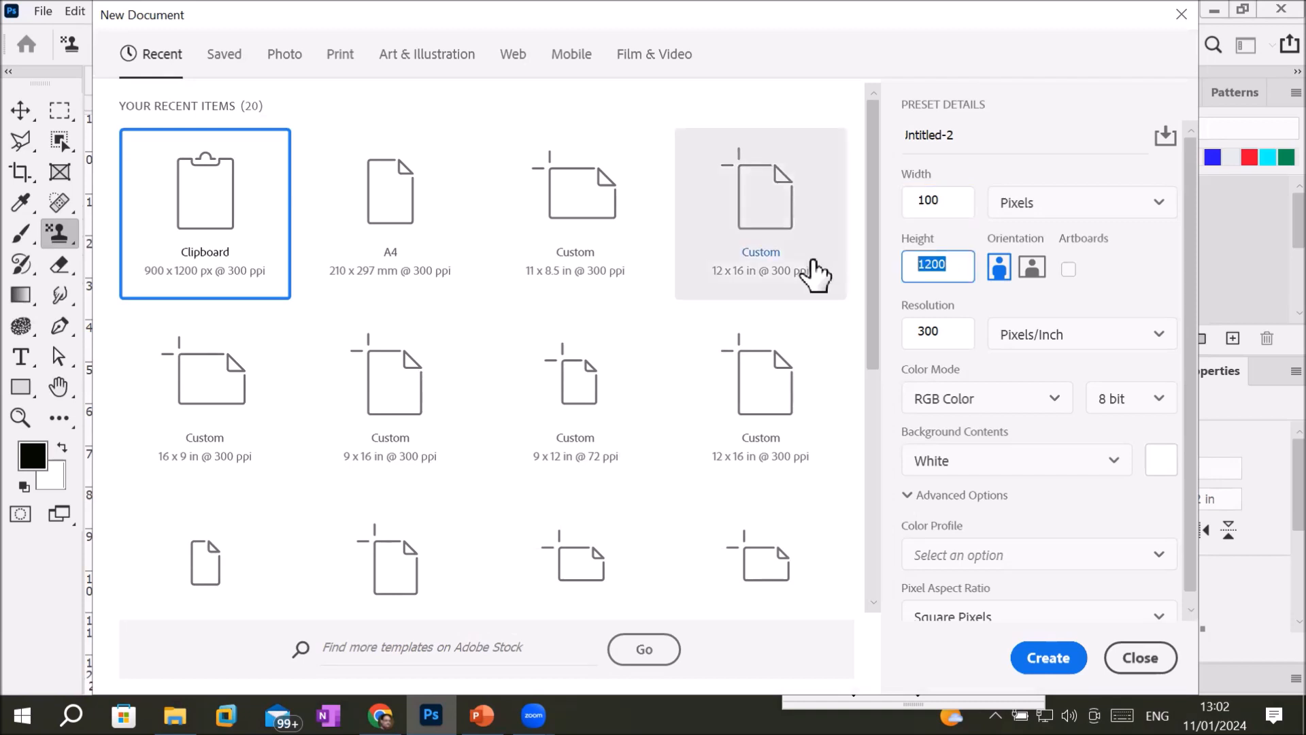
text(00)
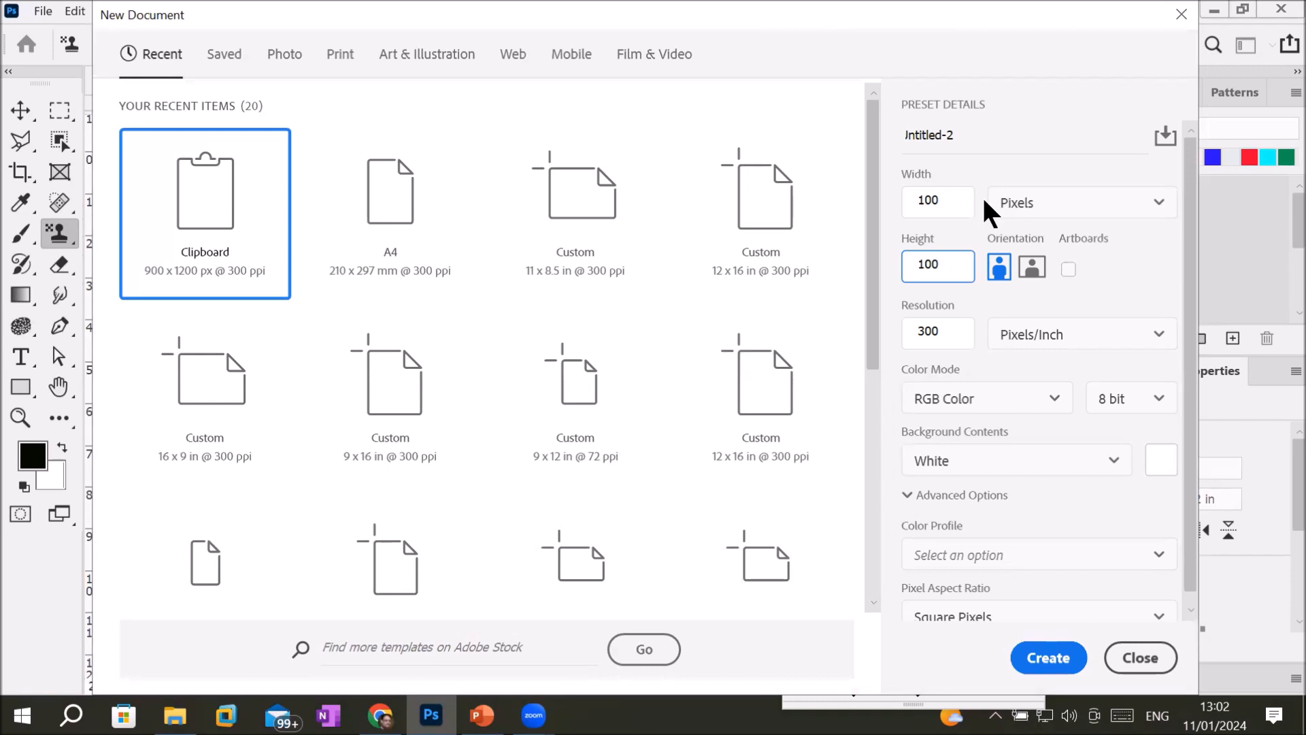
click(1026, 658)
scroll(578, 396, up, 3)
scroll(500, 360, up, 5)
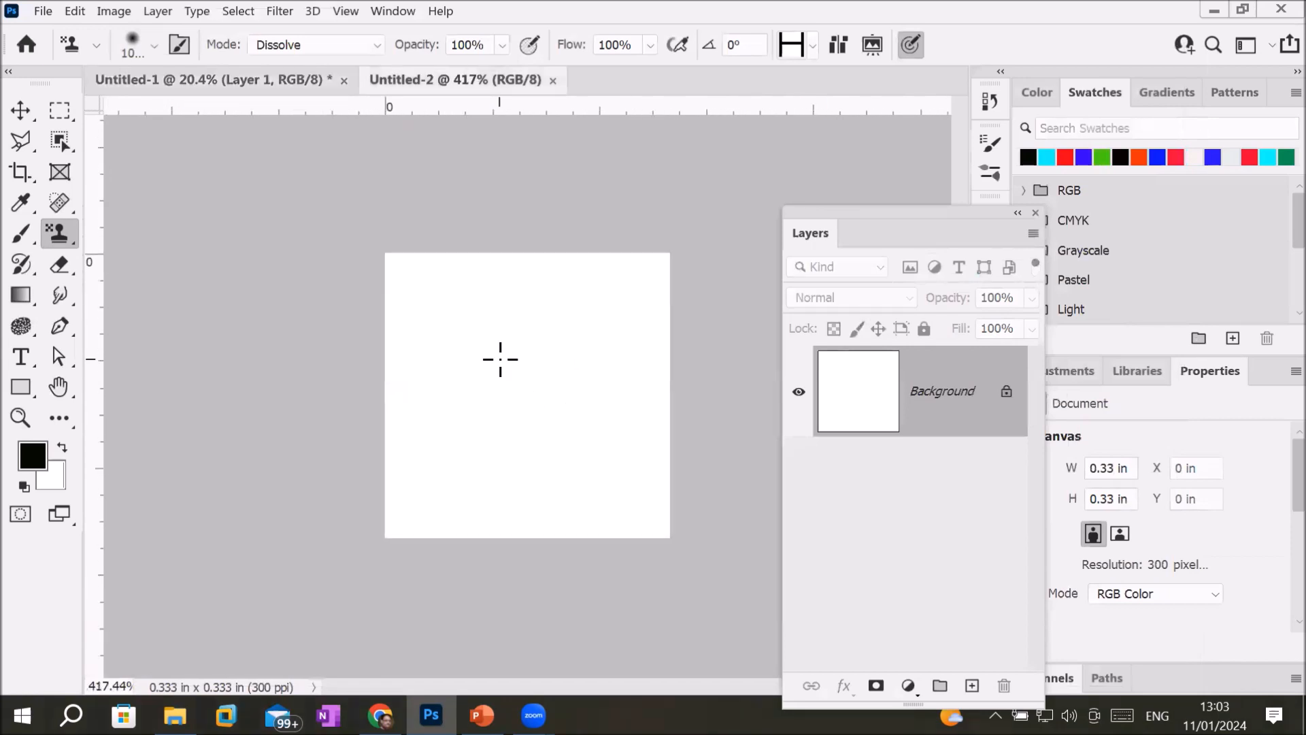
Step: Reduce the bird brush to 25 px and stamp three black birds at scattered spots on the white canvas
scroll(527, 338, up, 1)
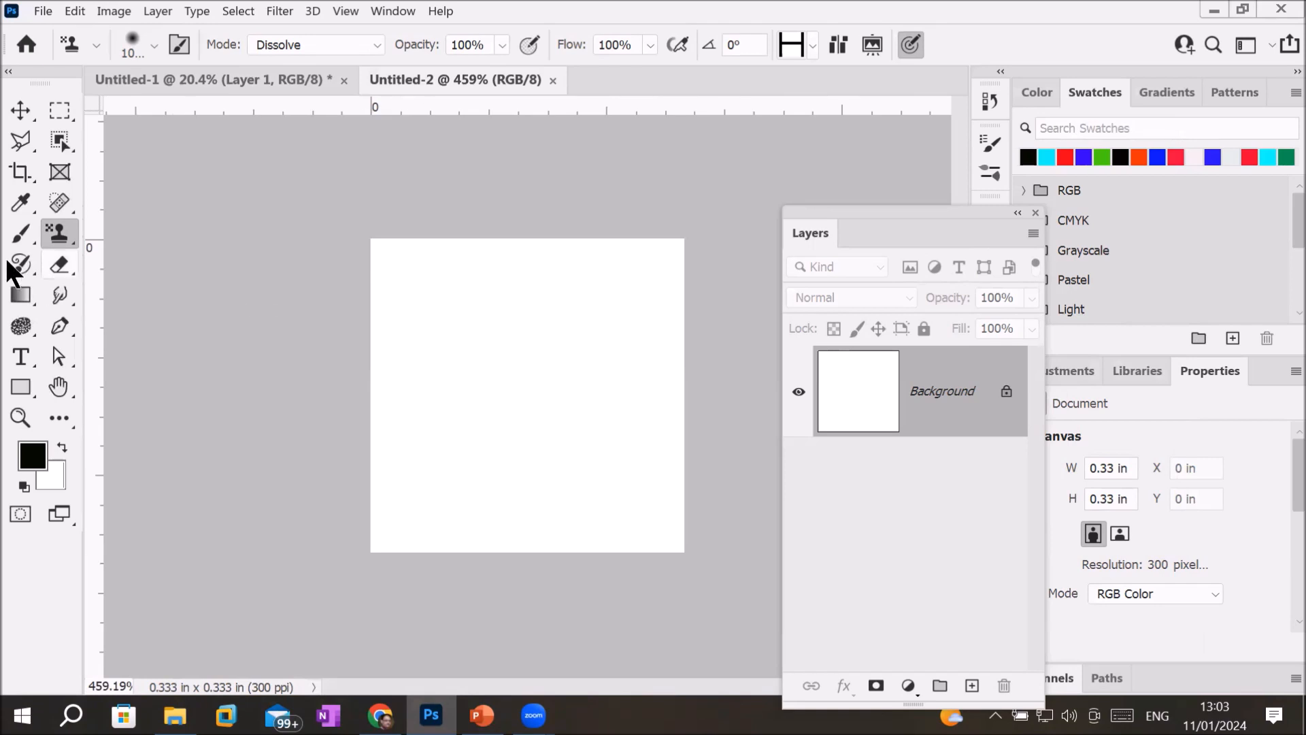
click(21, 233)
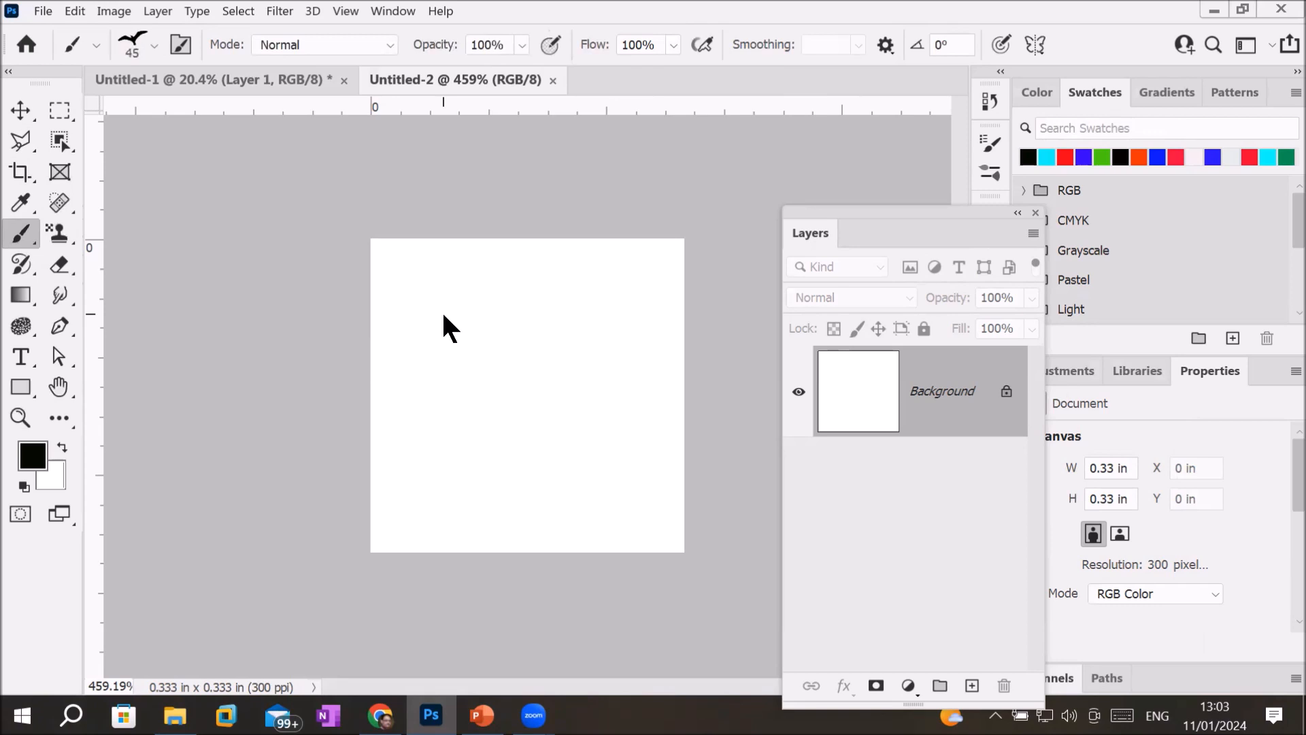
key(bracketleft)
key(bracketleft)
click(508, 321)
click(438, 473)
click(604, 427)
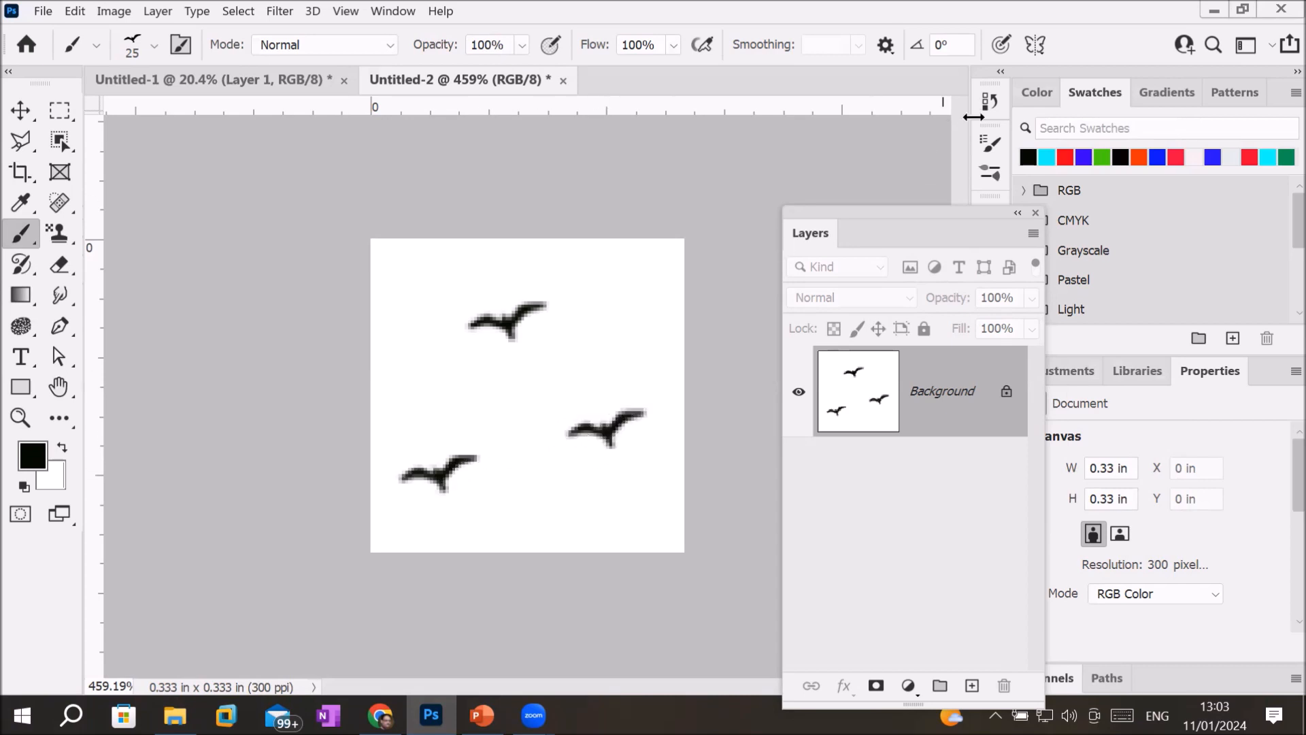
Step: Choose the flying-flock brush tip from the bird brushes and set its spacing to 89%
click(989, 174)
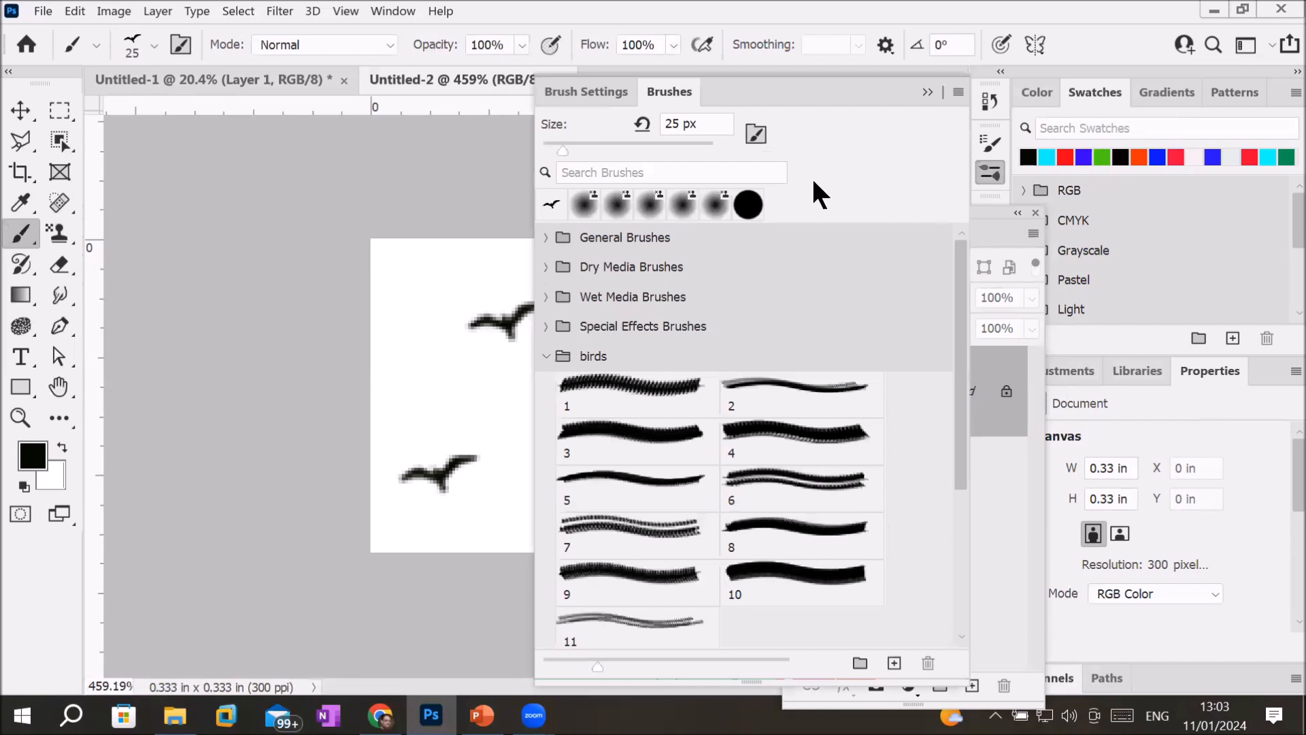
click(671, 84)
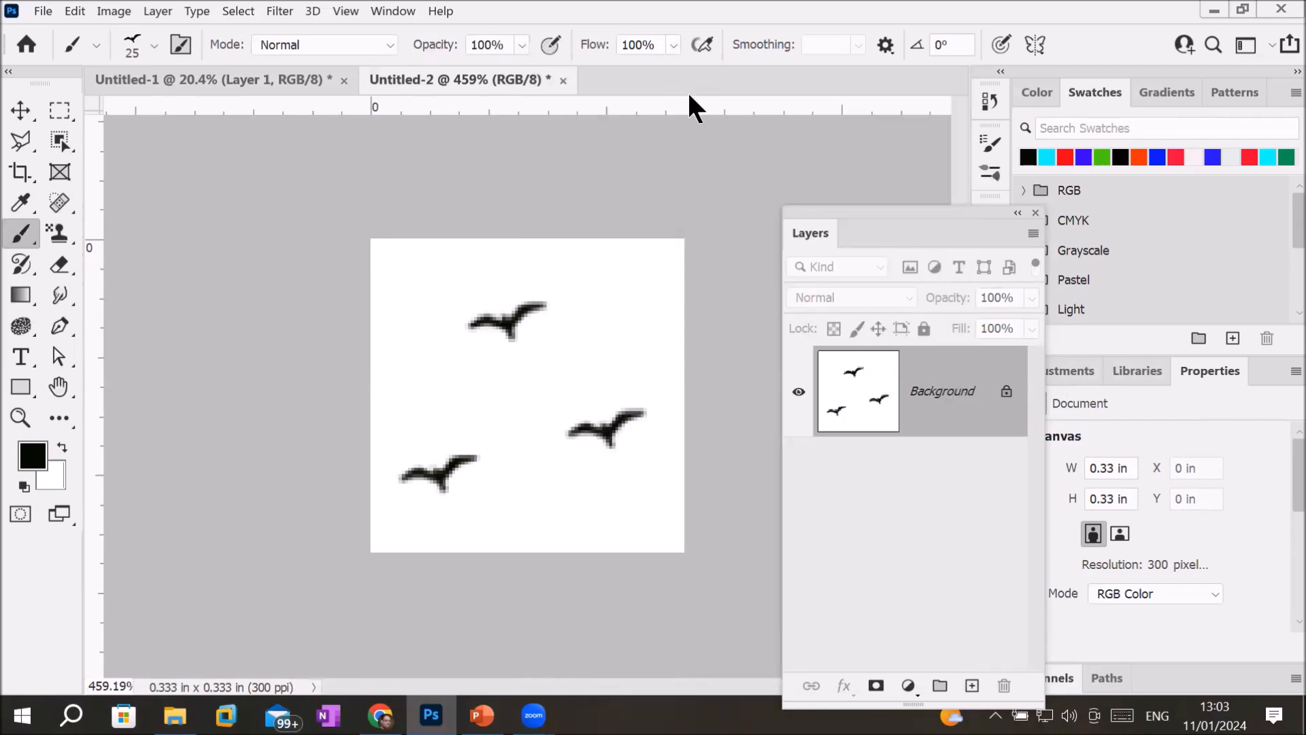
click(993, 140)
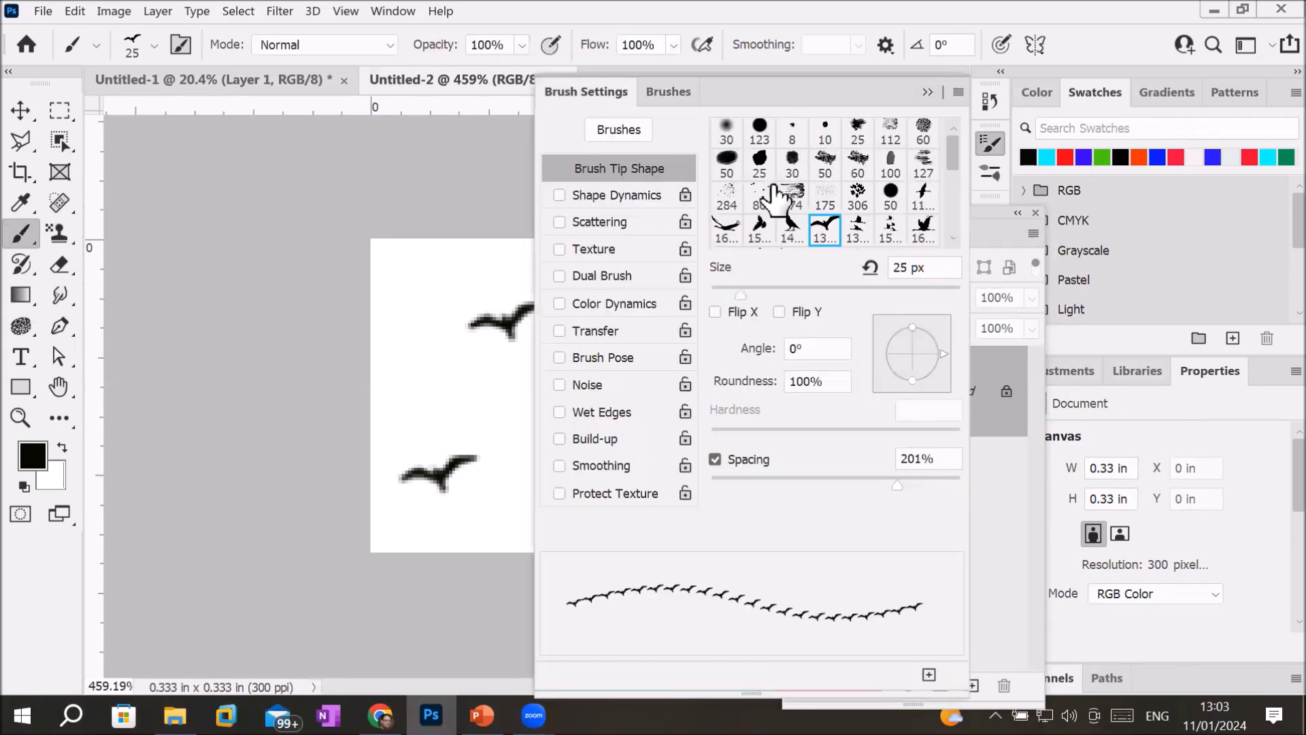
click(891, 230)
drag(739, 486, 821, 484)
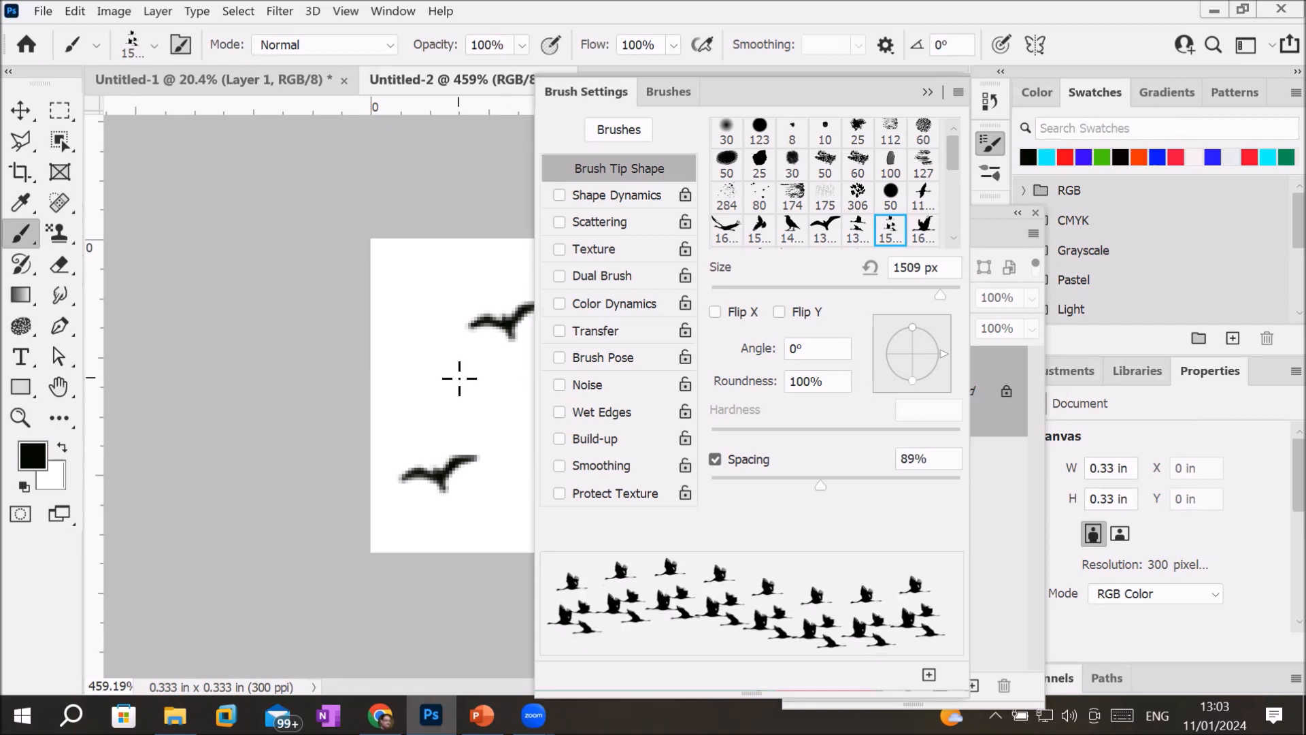
click(937, 91)
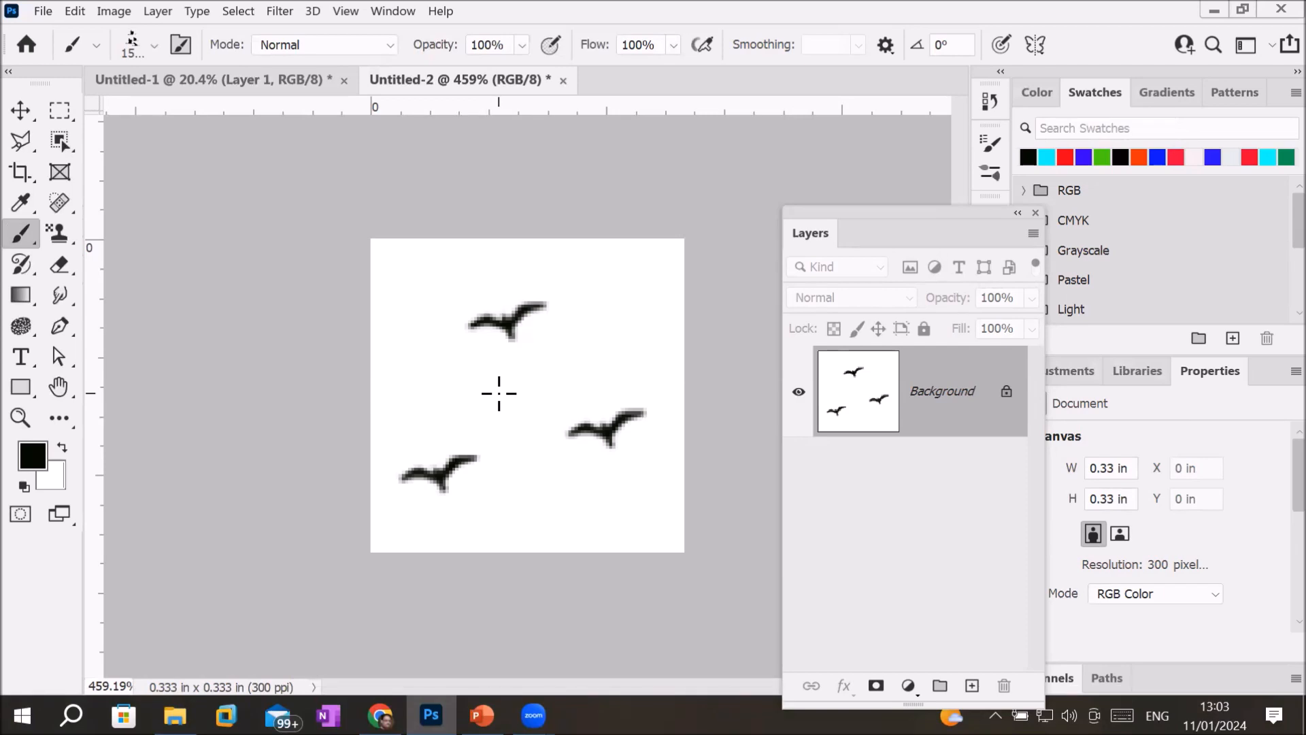
Step: Select the top pixel row of the canvas with the Single Row Marquee Tool
click(58, 111)
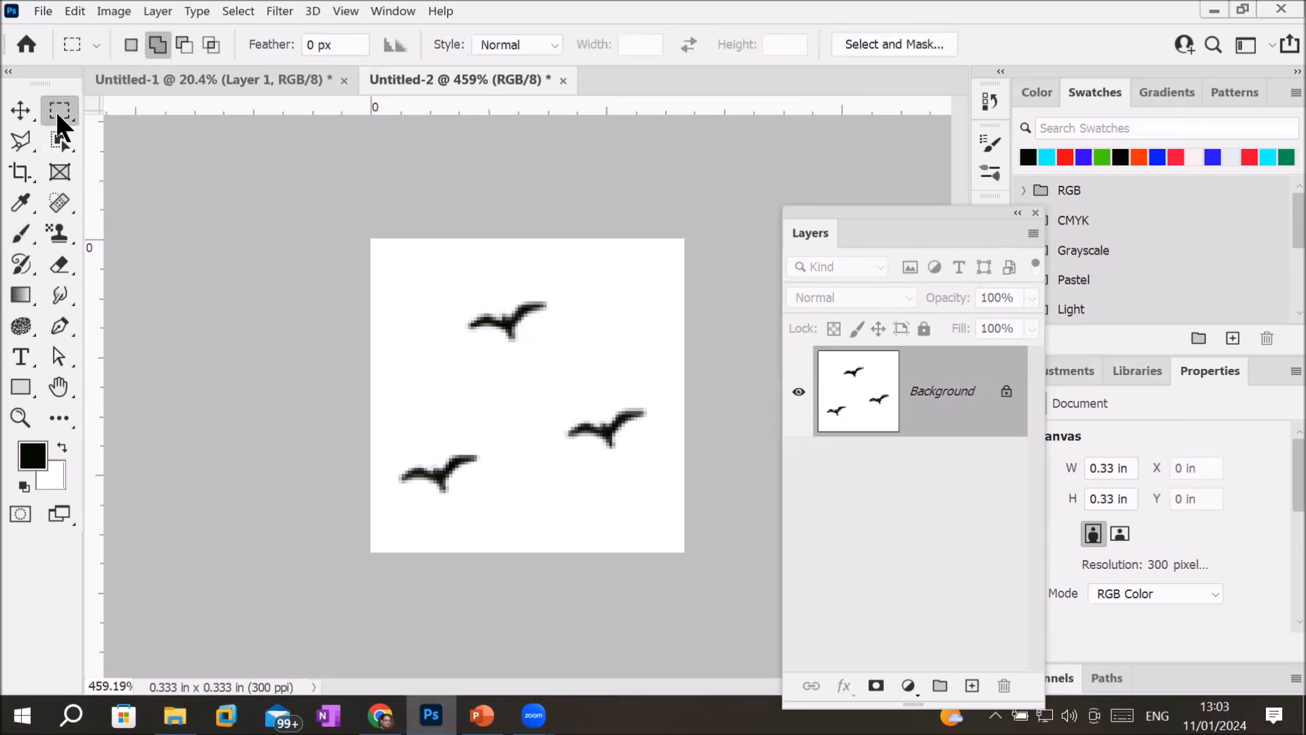
click(164, 155)
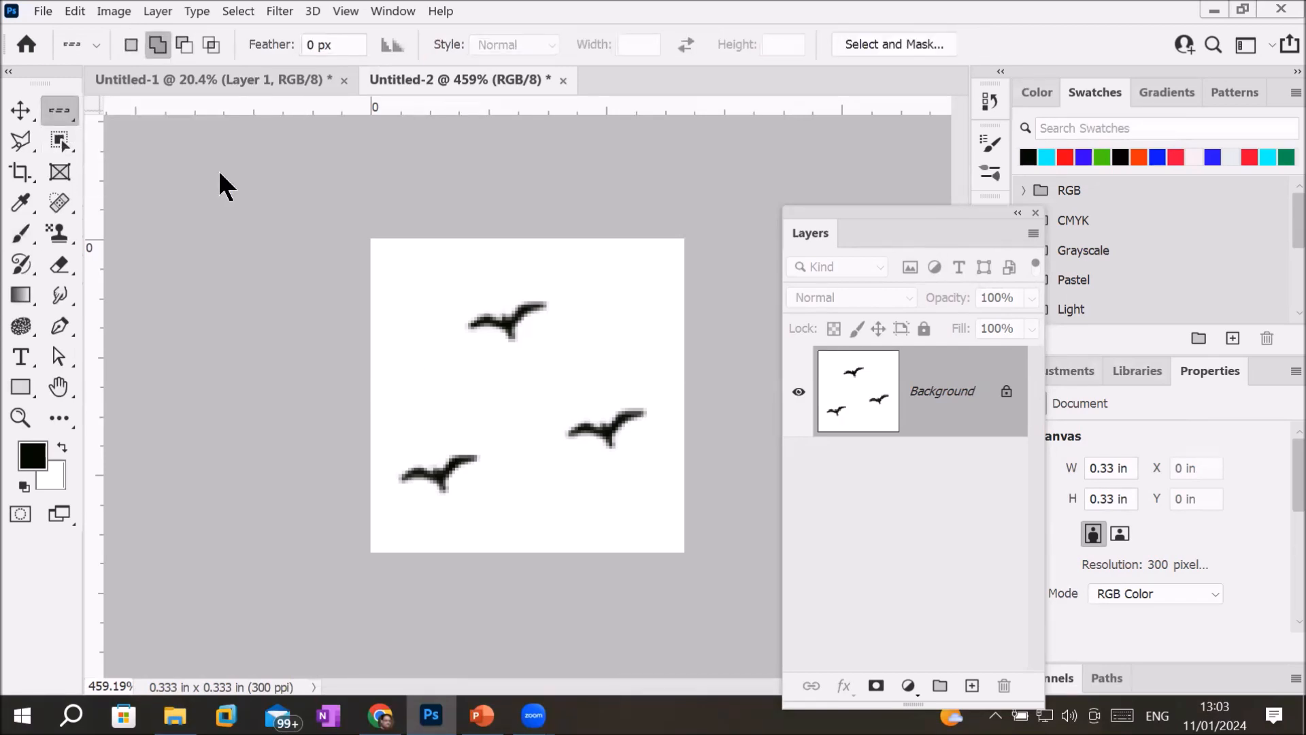
click(375, 243)
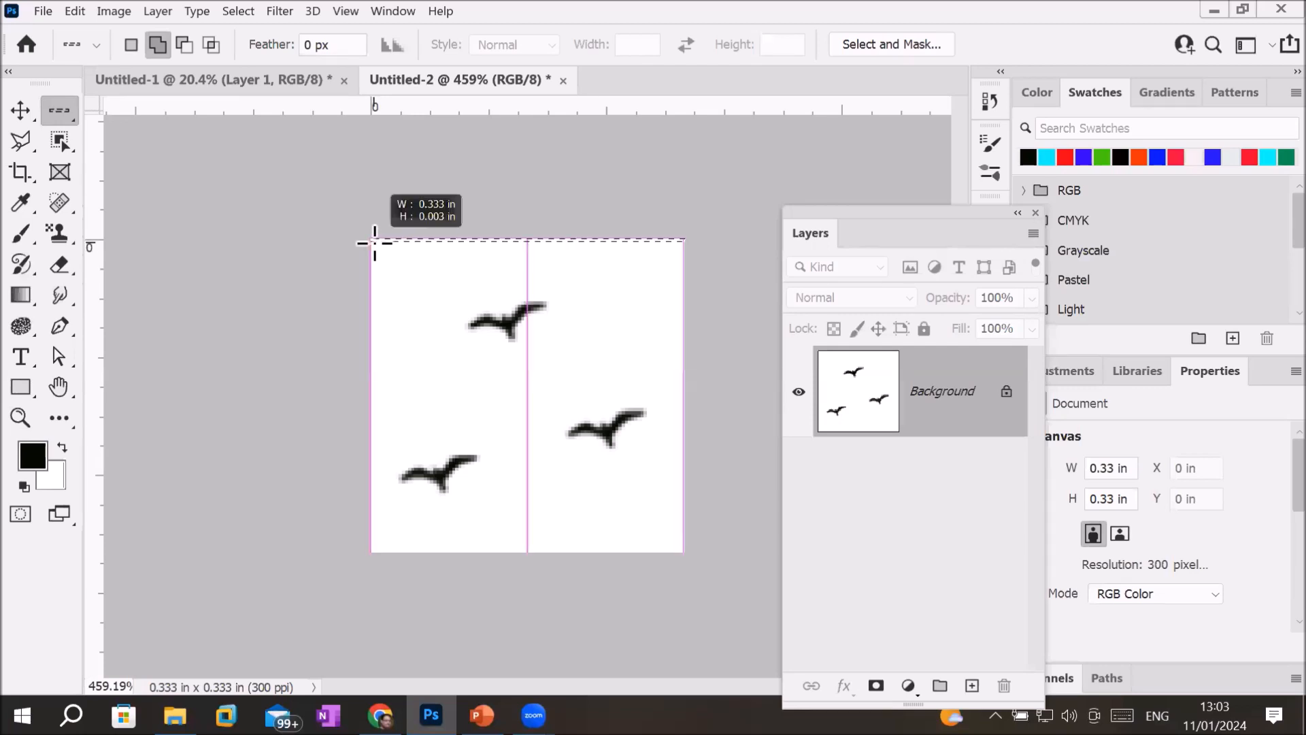
scroll(533, 213, up, 1)
scroll(574, 149, up, 1)
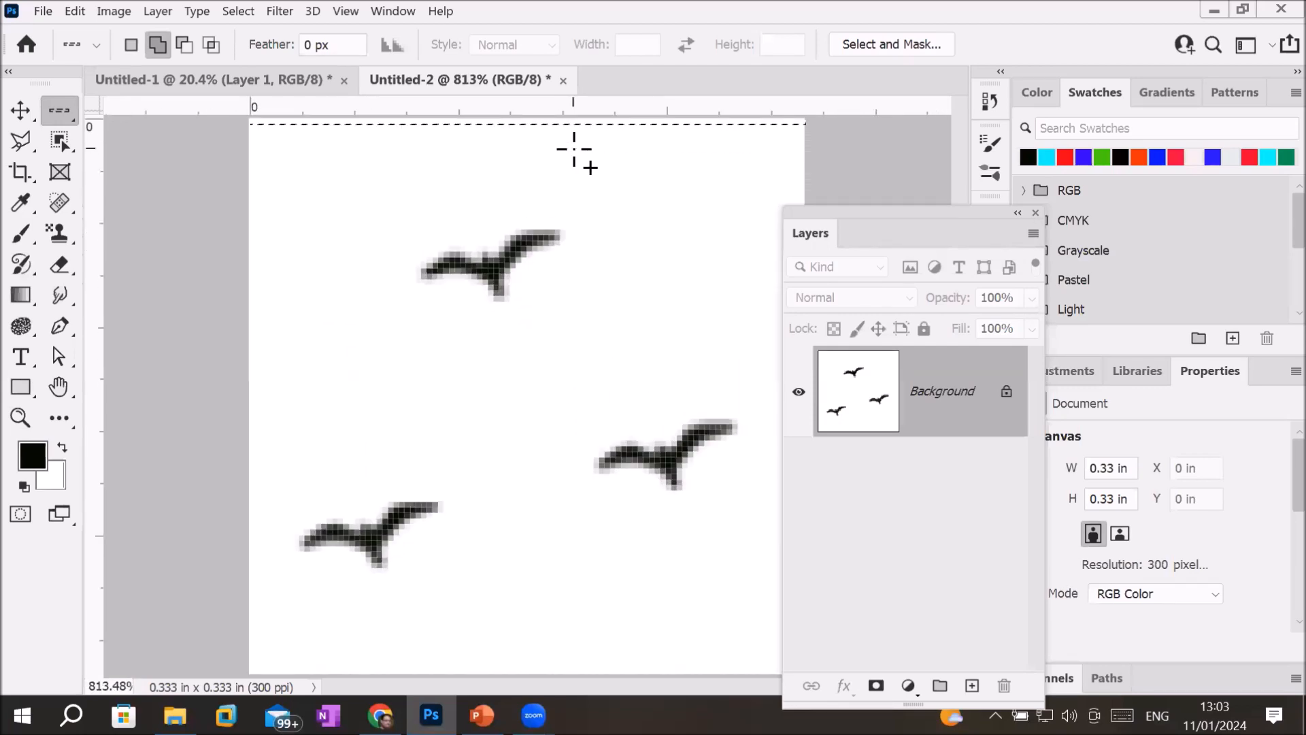
scroll(574, 147, down, 1)
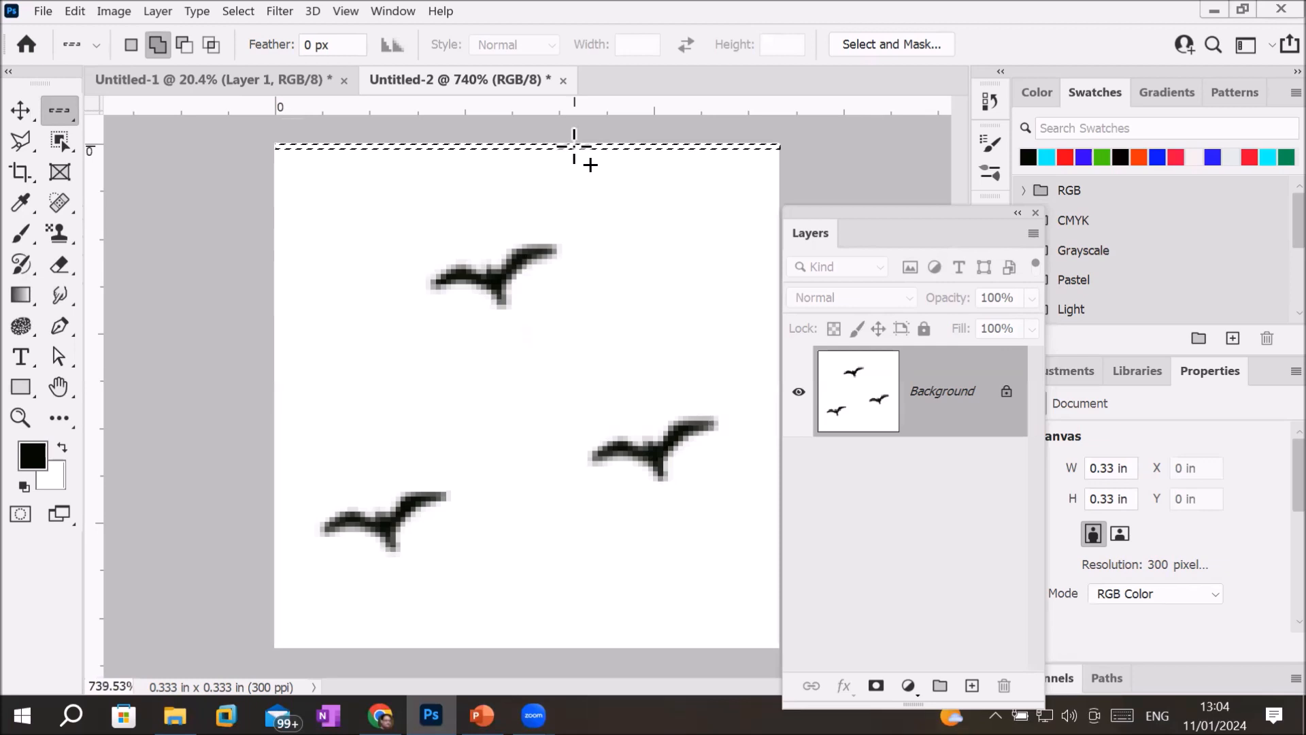
Step: Set the foreground color to red fc0735 and fill the selected top pixel row with it
click(32, 470)
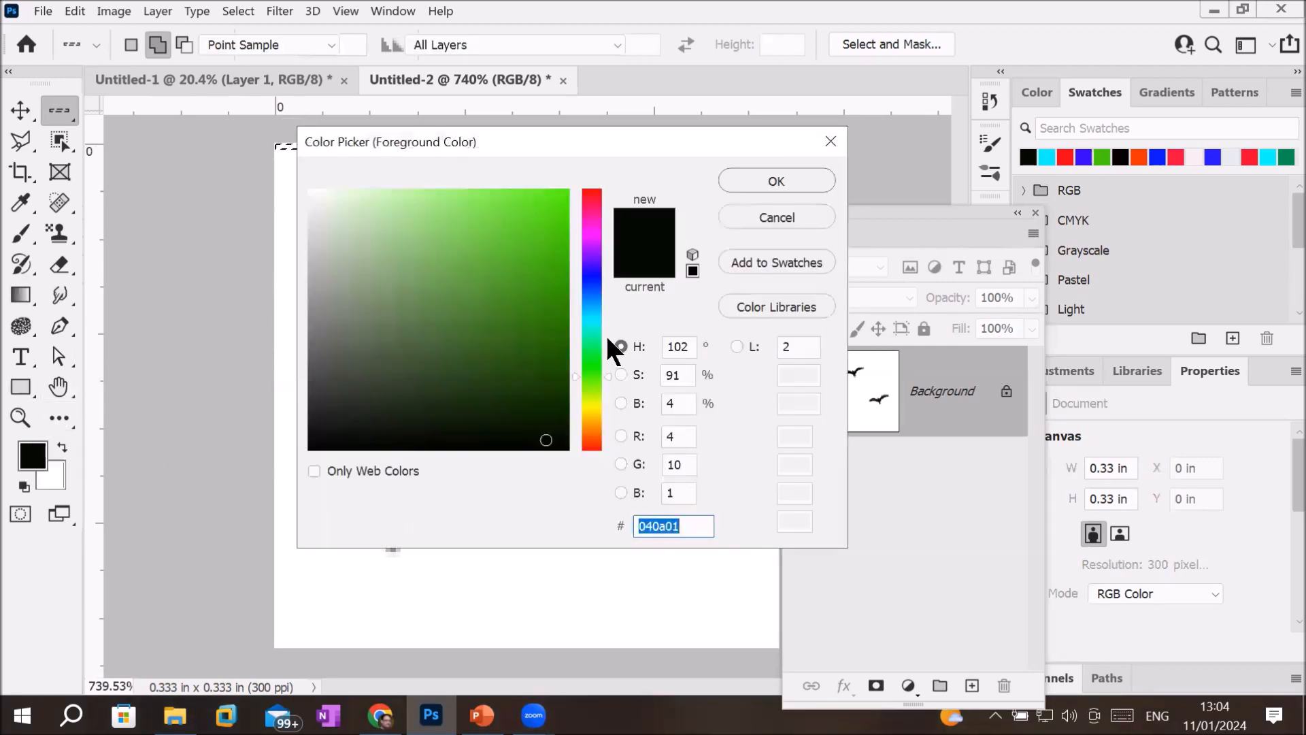
click(592, 198)
click(558, 192)
click(749, 181)
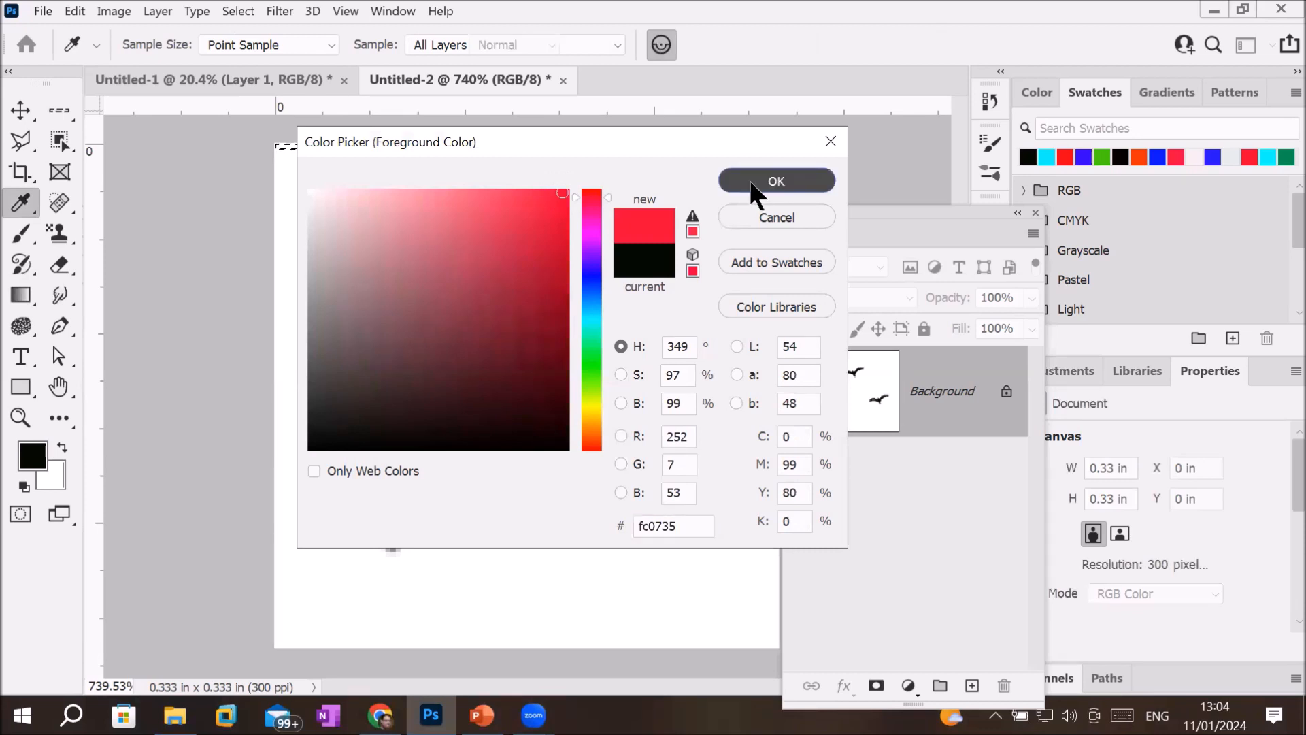
key(alt+BackSpace)
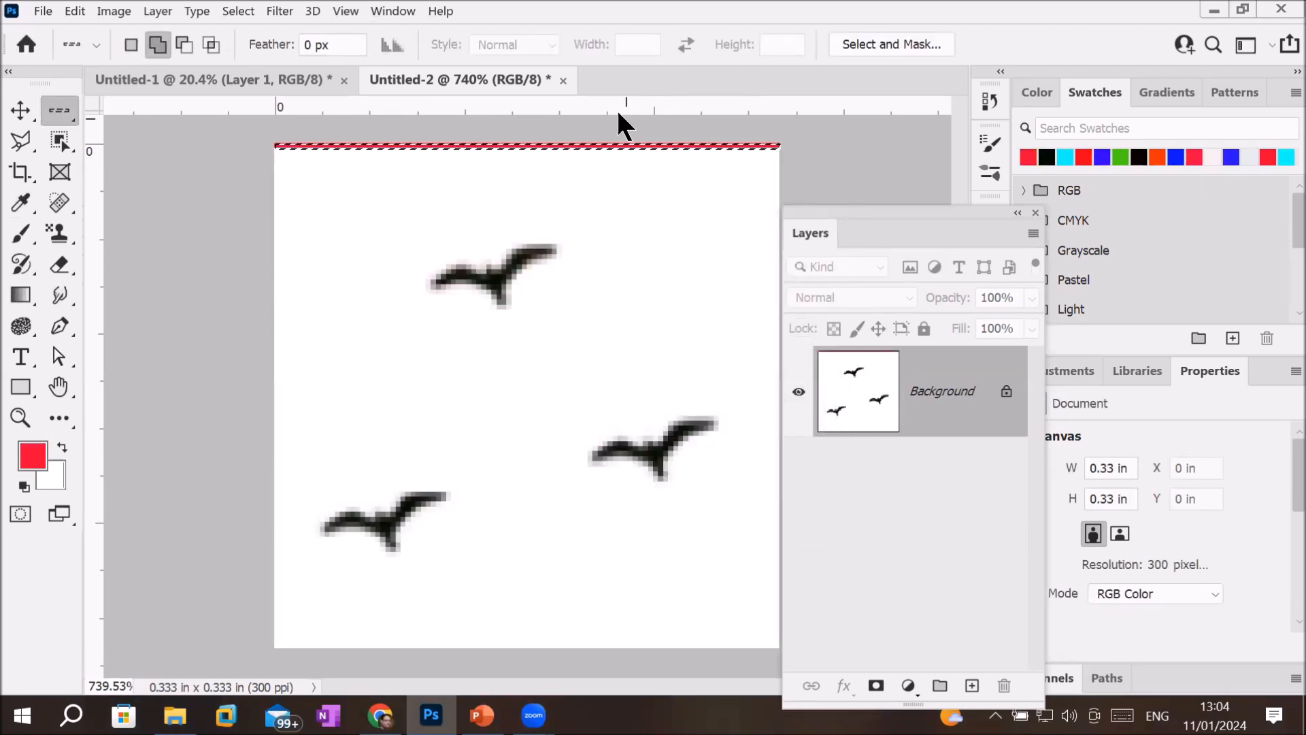
Step: Add the canvas's left pixel column to the selection with the Single Column Marquee Tool
scroll(599, 121, up, 1)
scroll(585, 129, down, 3)
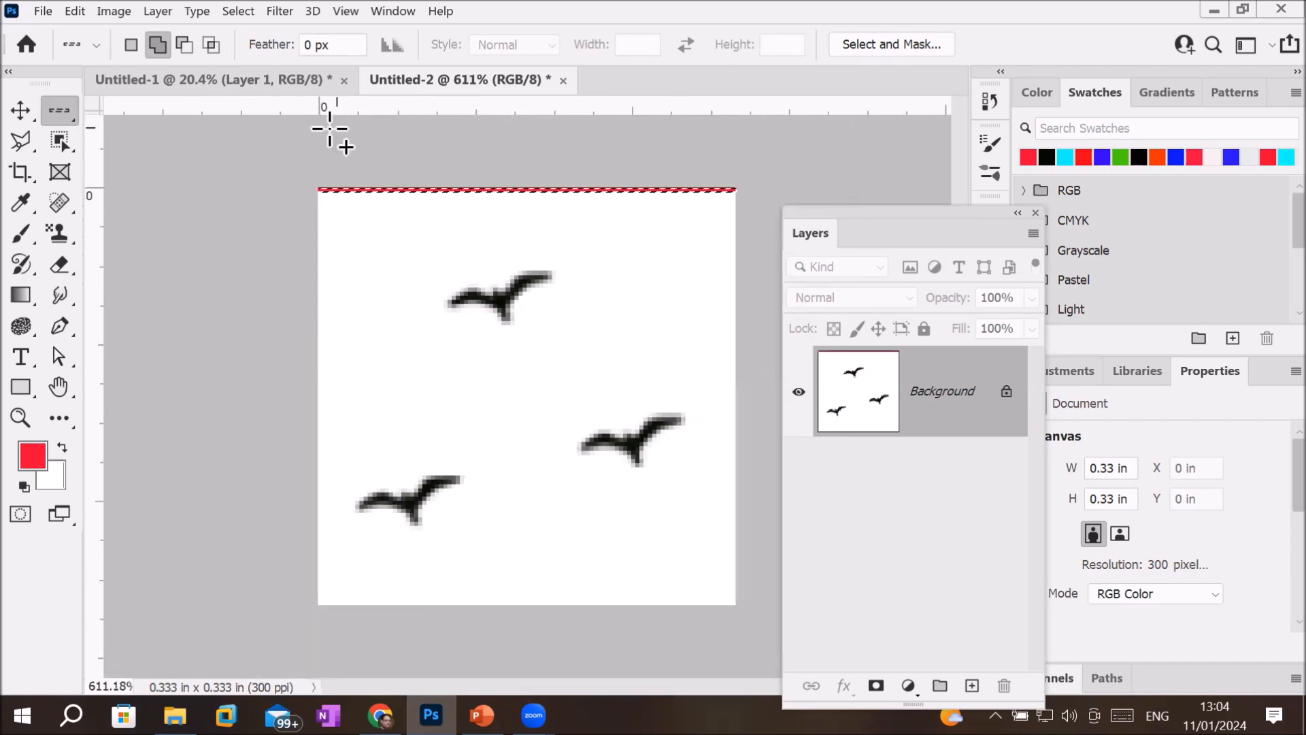
scroll(340, 136, up, 1)
scroll(340, 136, down, 2)
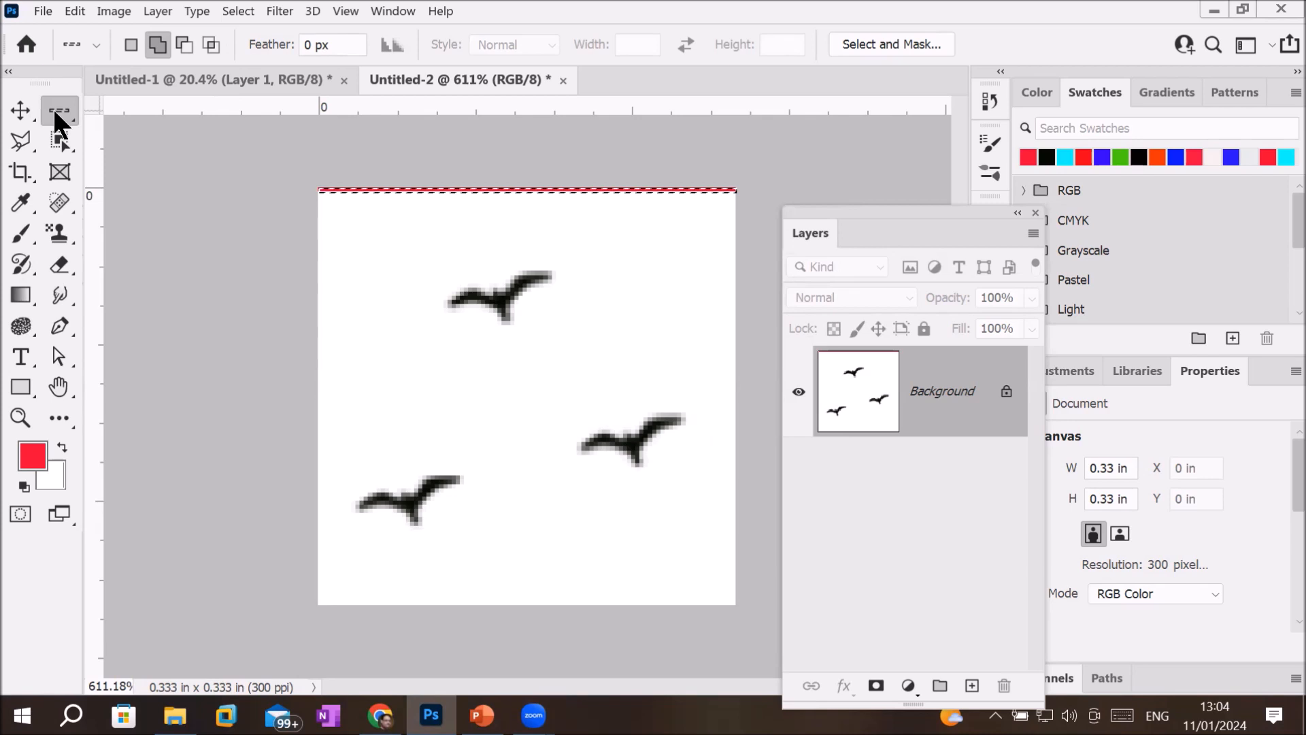
right_click(54, 112)
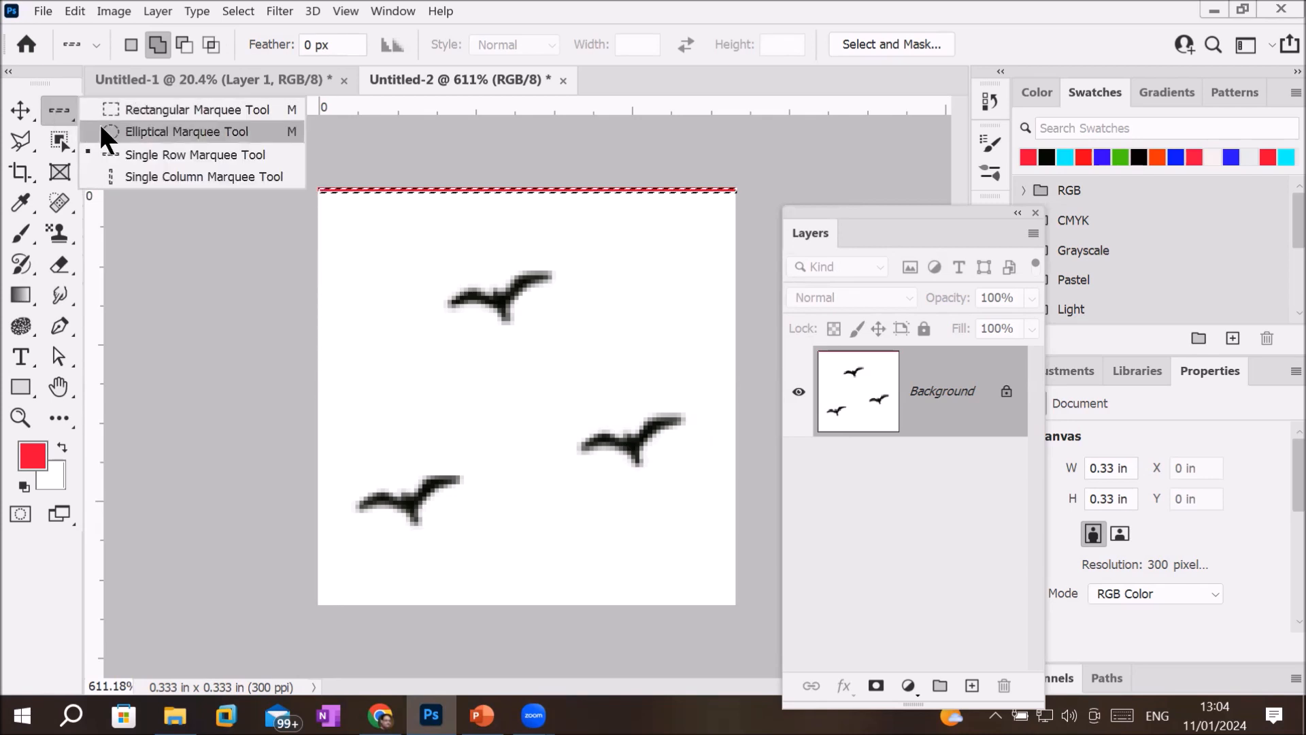
click(59, 109)
right_click(59, 109)
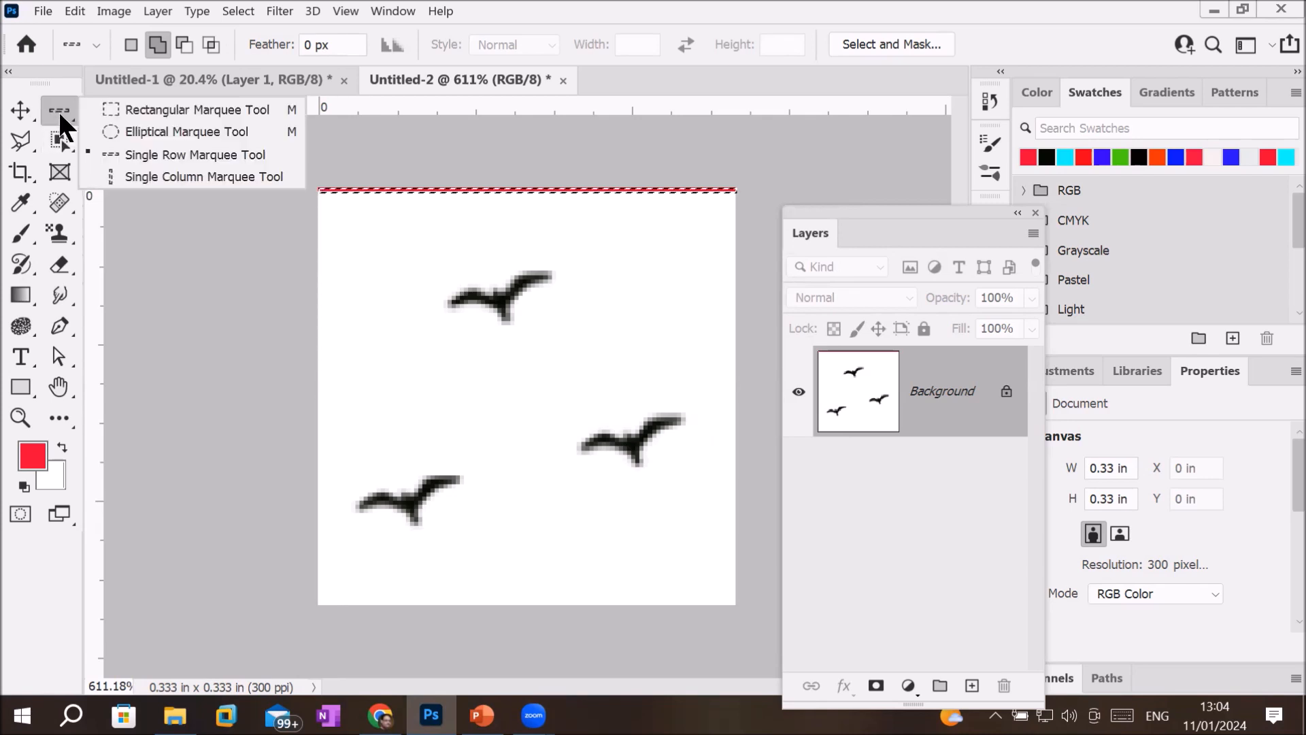
click(143, 177)
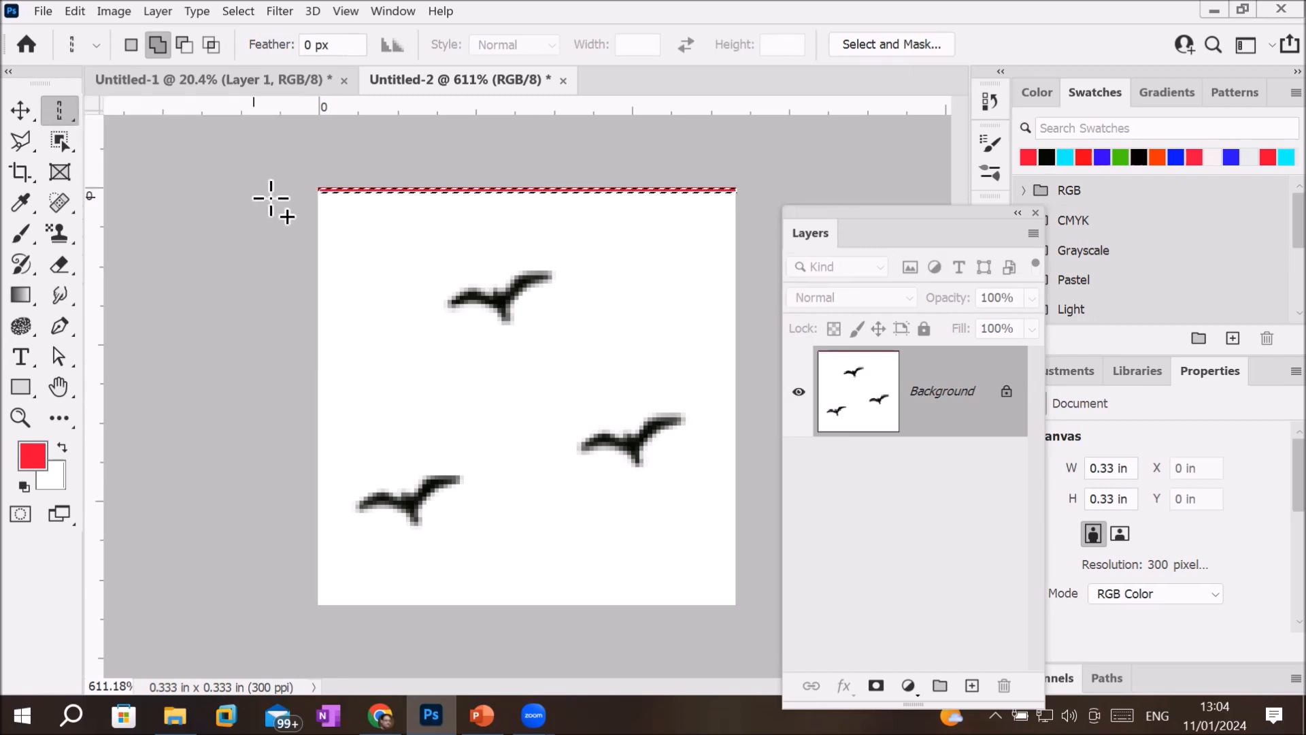
click(318, 192)
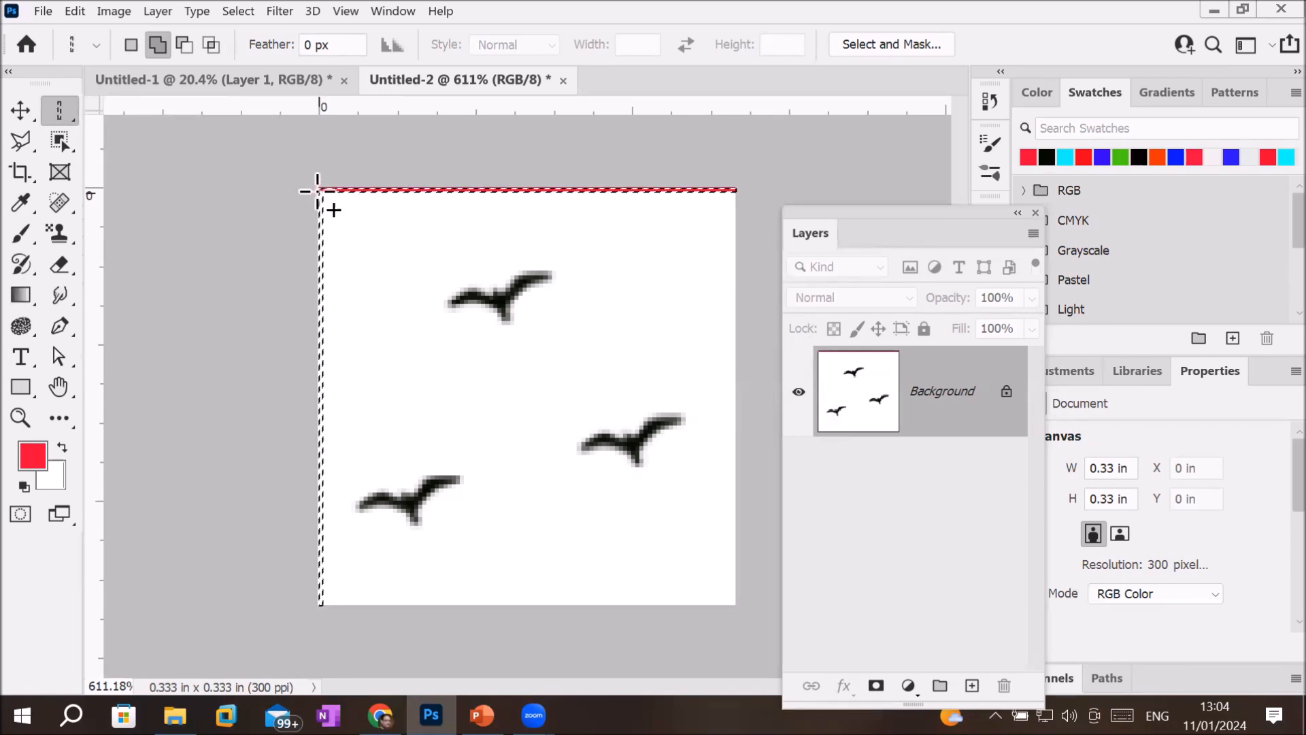
Step: Set the foreground color to blue 0600fa, fill the selected top row and left column, and clear the selection without saving
click(35, 450)
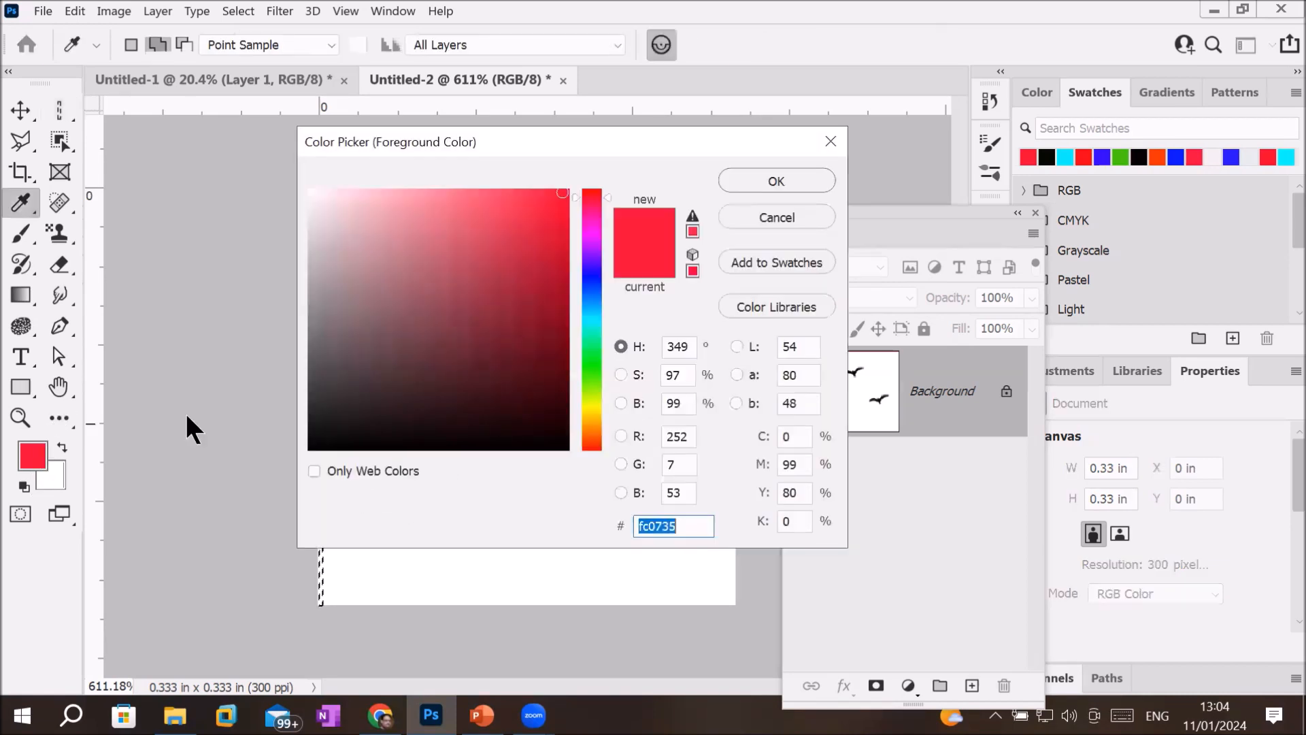
click(592, 276)
drag(559, 195, 568, 195)
click(725, 185)
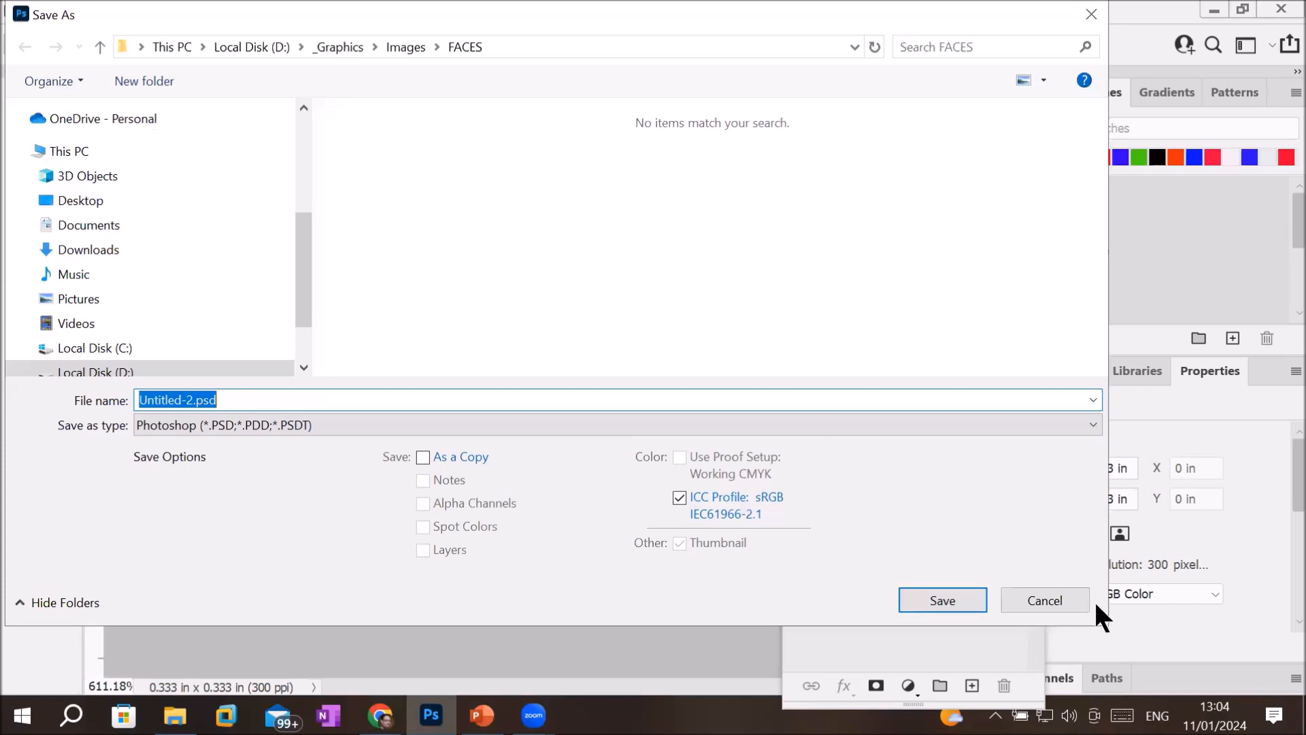
click(1070, 602)
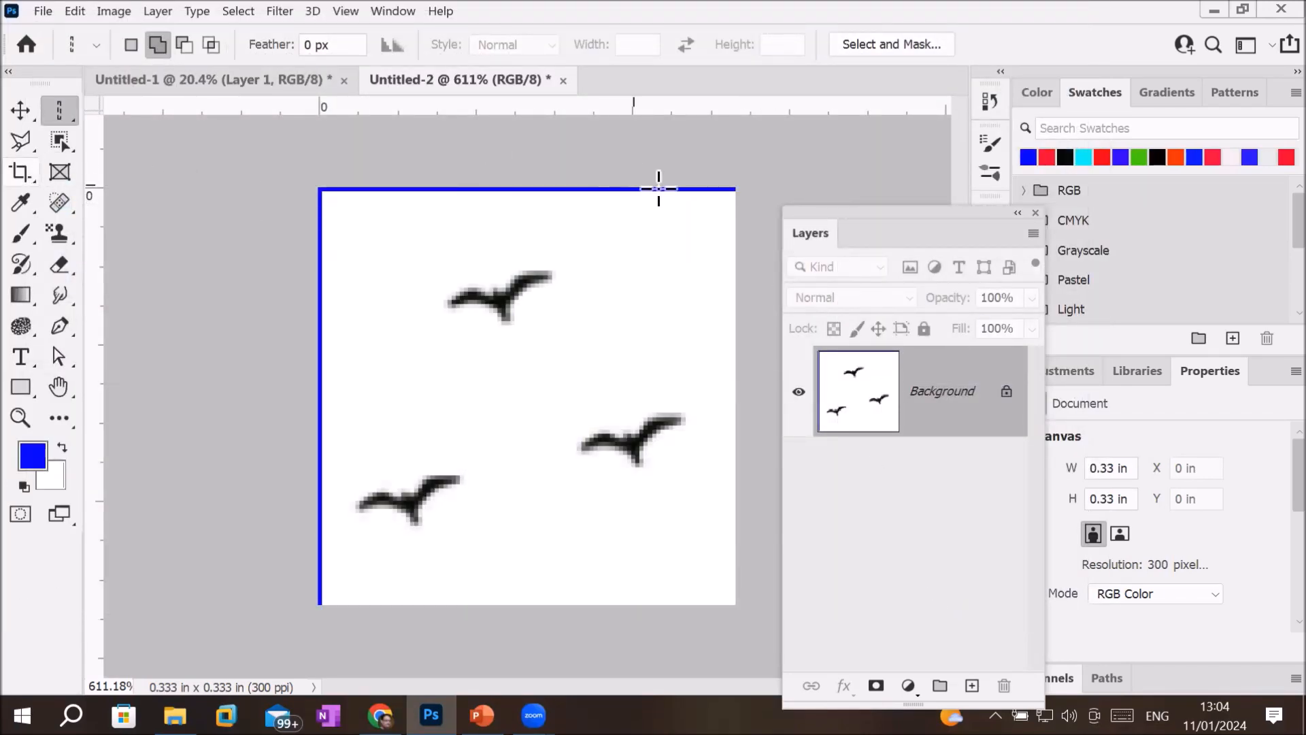
Step: Select the canvas's right pixel column and fill it with red f80521 as the foreground color
click(733, 192)
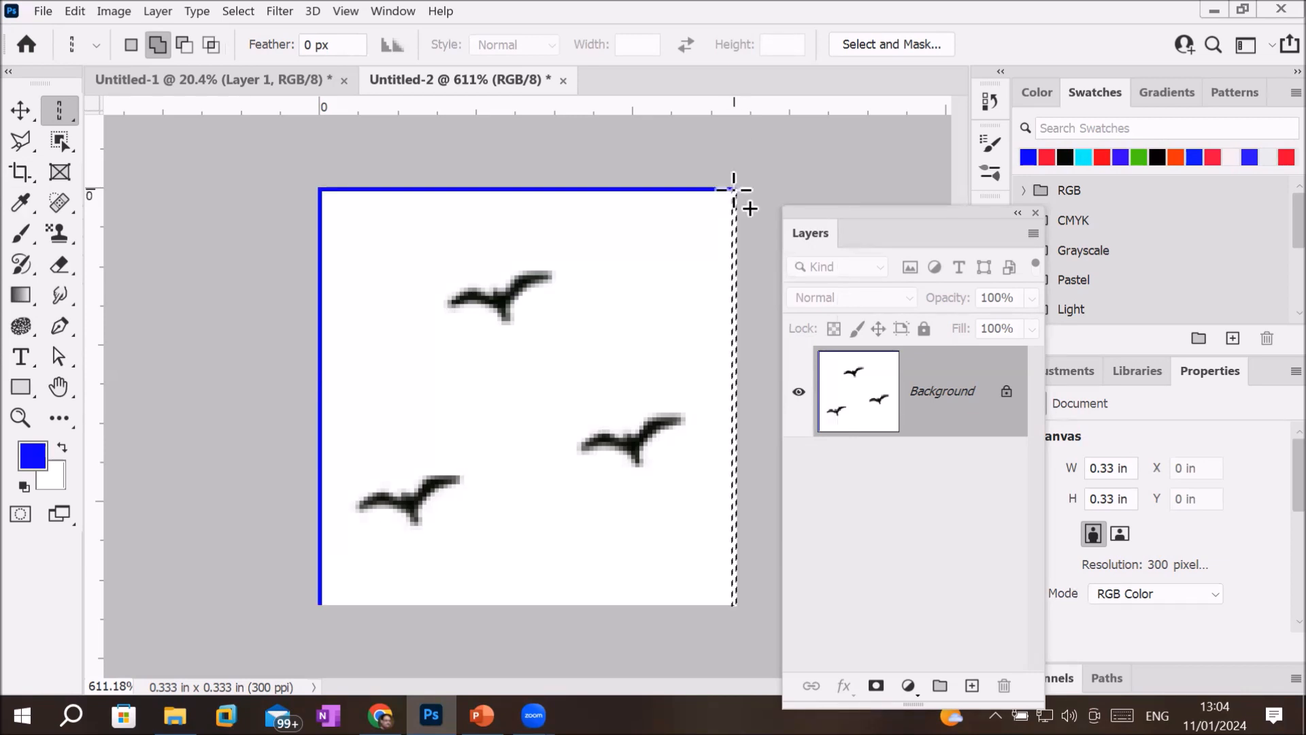
click(33, 455)
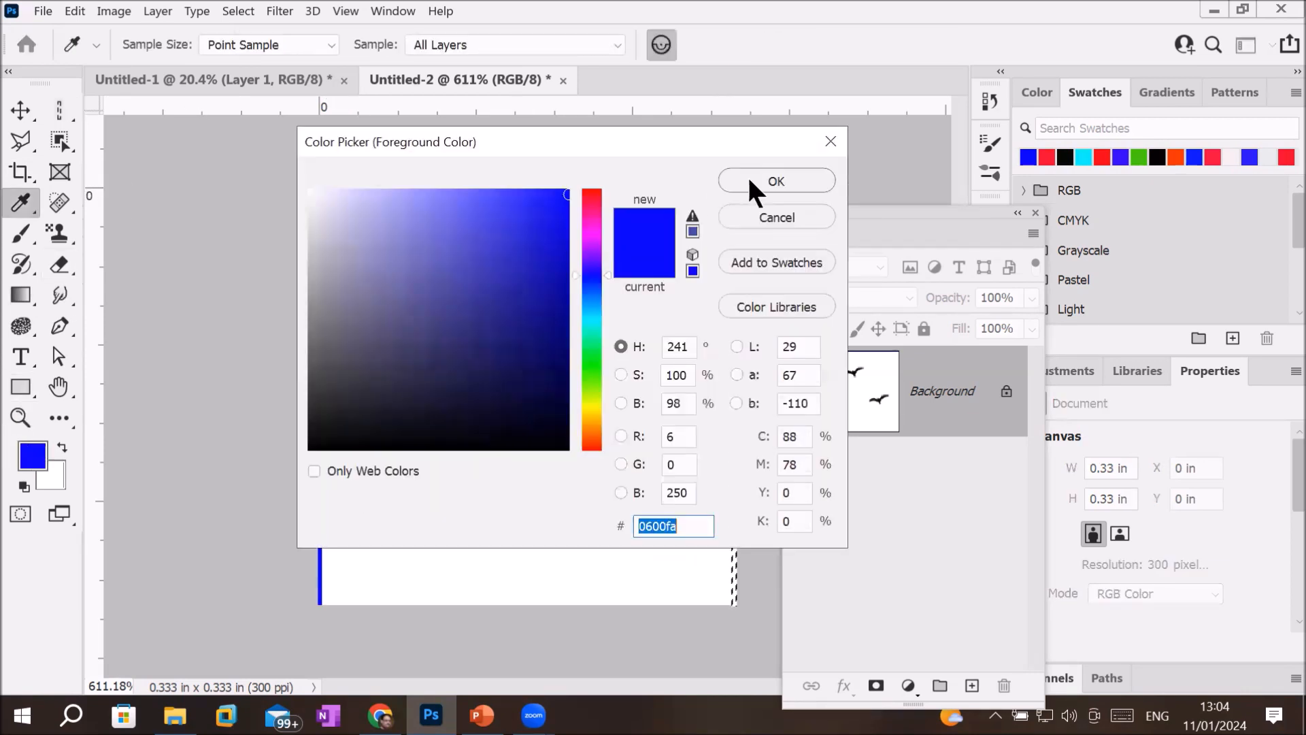
click(584, 194)
click(563, 197)
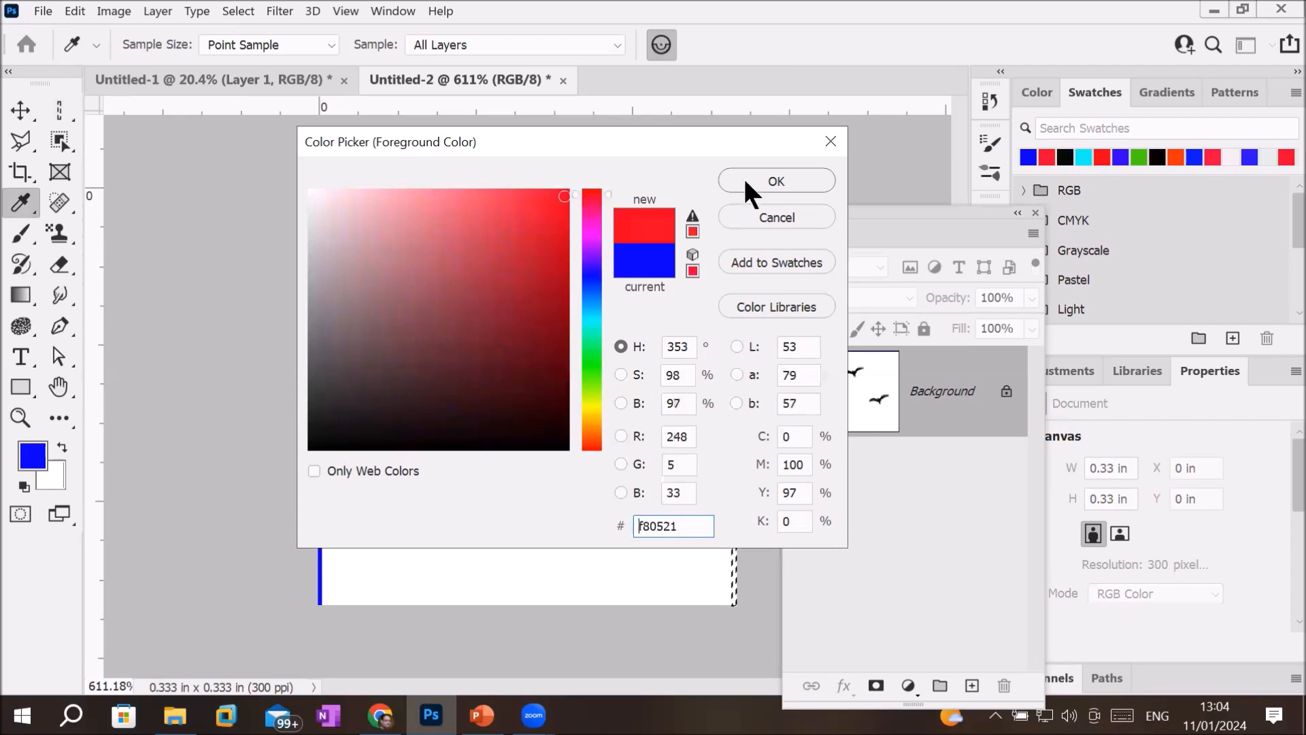
click(777, 180)
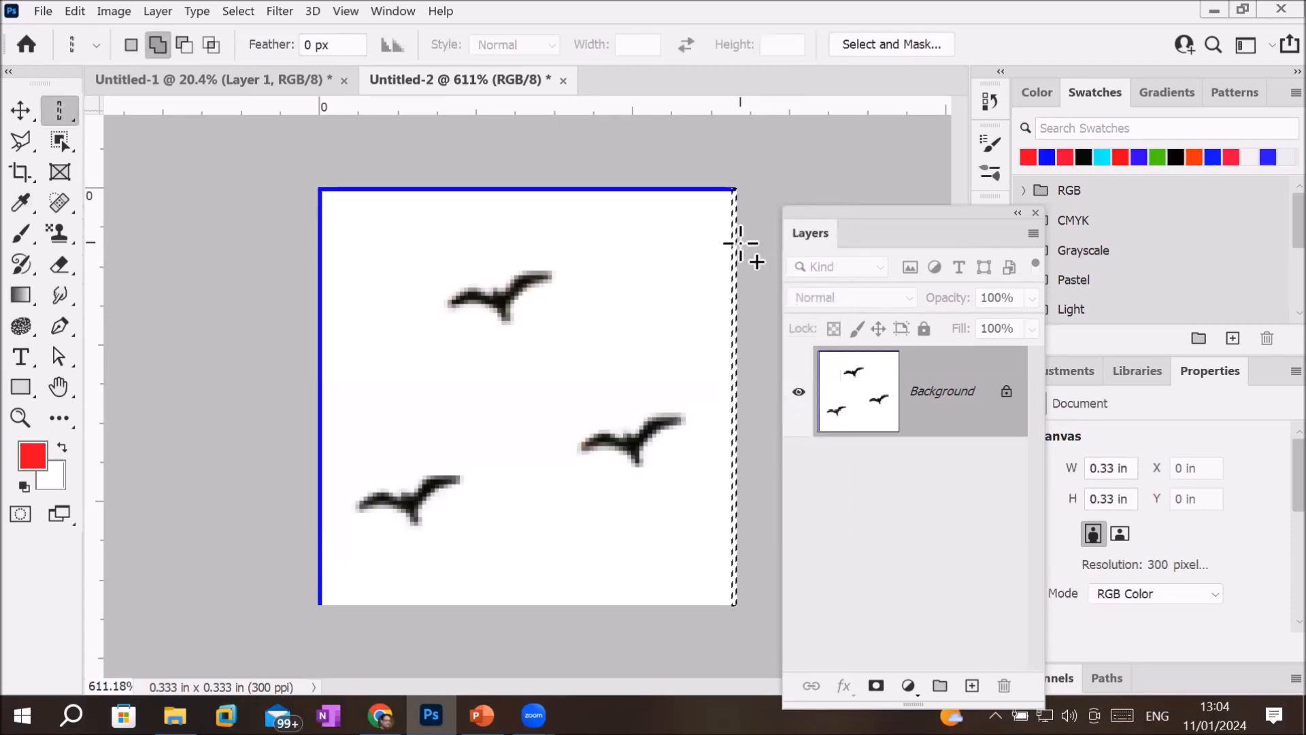
key(alt+BackSpace)
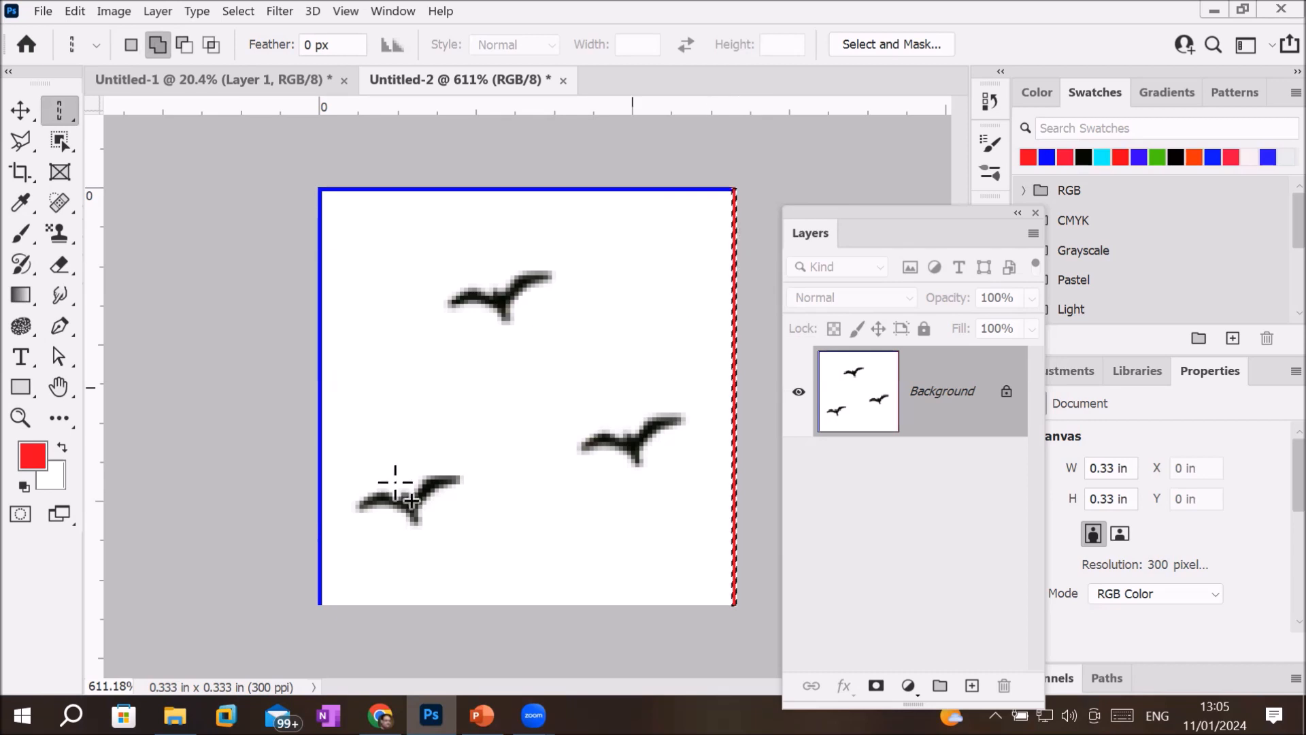
Step: Fill the canvas's bottom pixel row with the red foreground color, deselect everything, and switch to the Brush tool
right_click(44, 107)
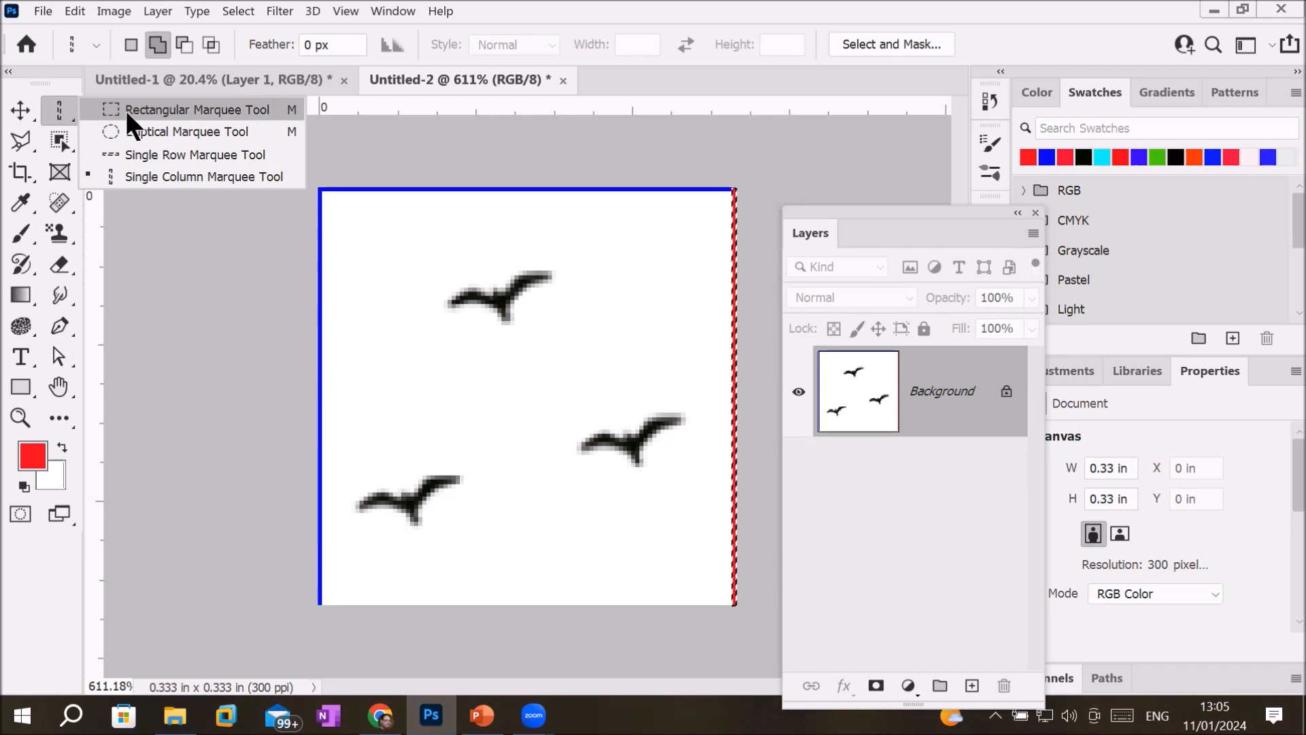
click(145, 155)
click(316, 602)
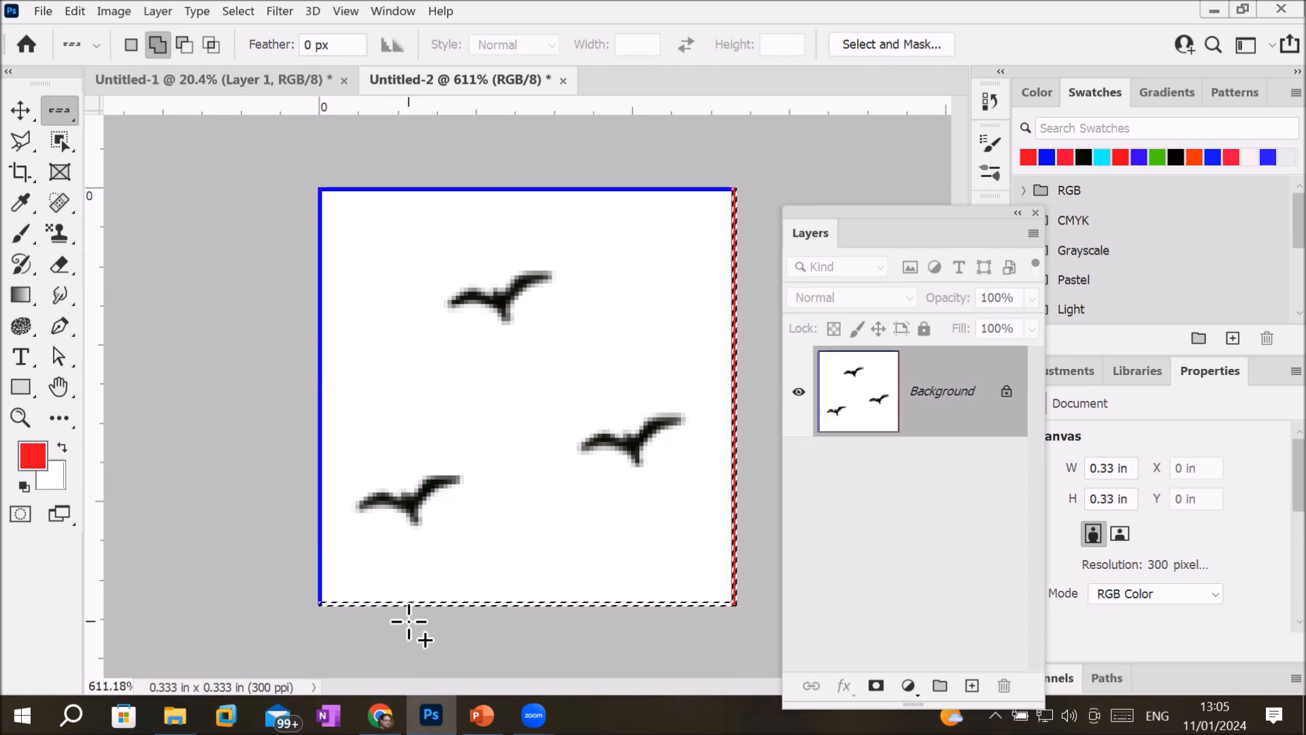
key(alt+BackSpace)
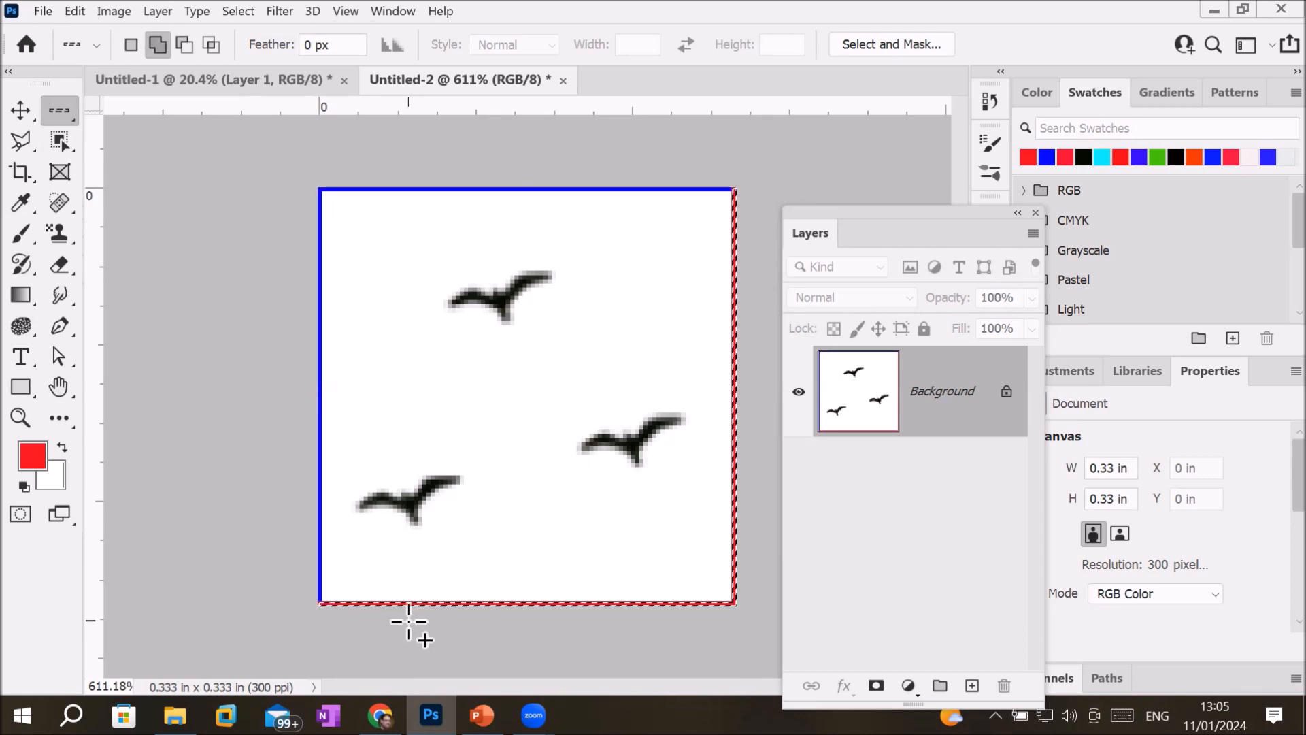
key(ctrl+d)
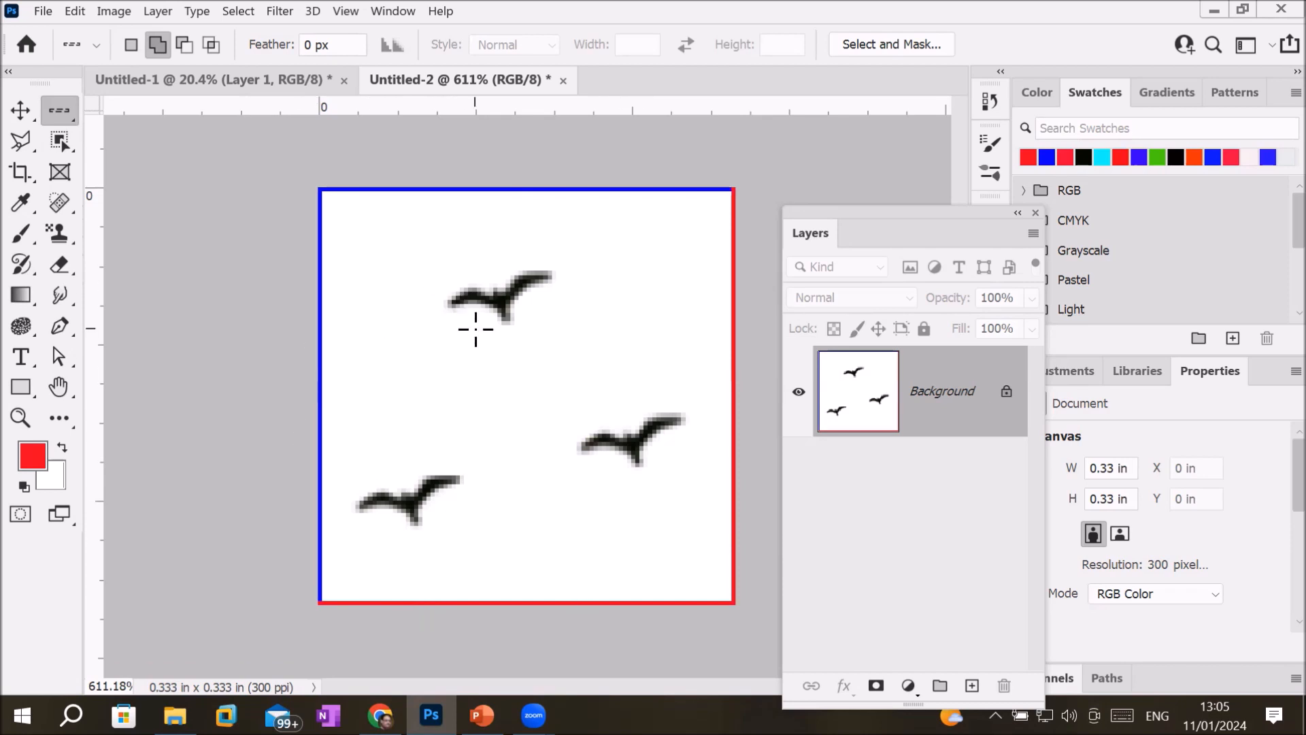
click(20, 234)
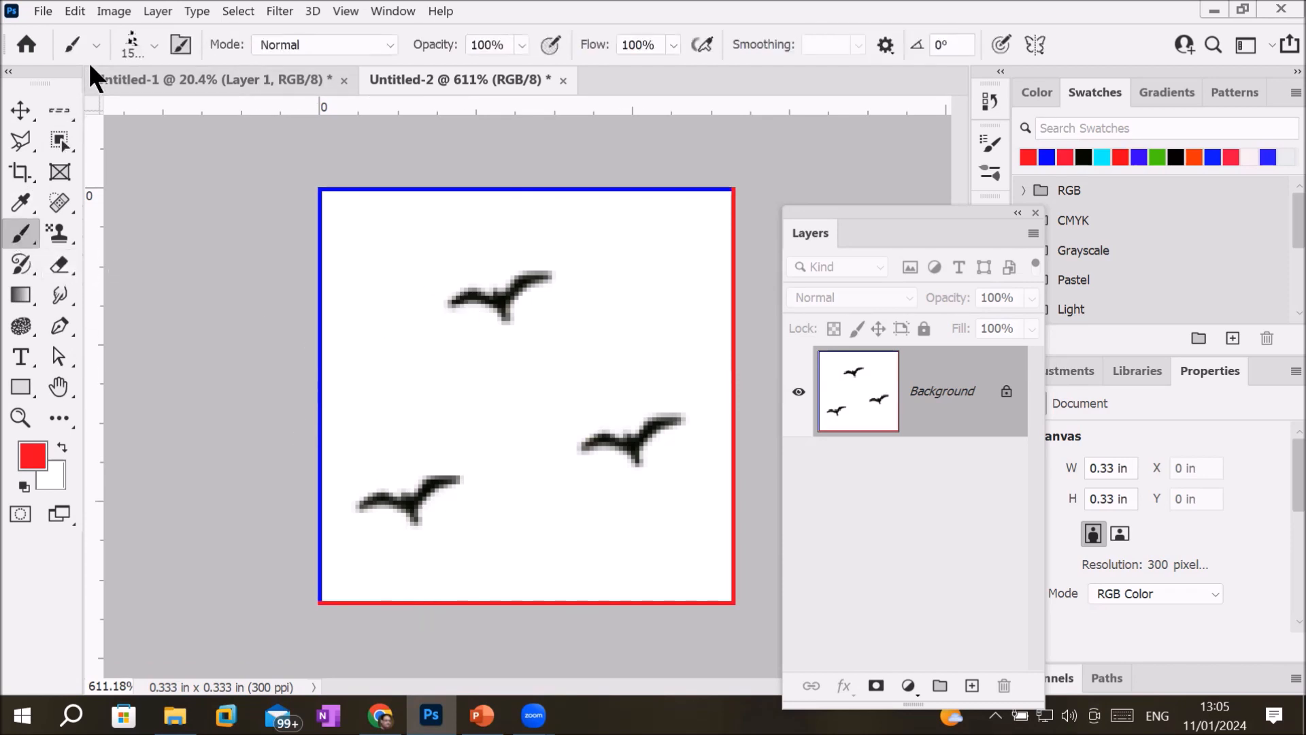
Step: Change the brush tip to the Hard Round preset with 100% hardness
click(154, 46)
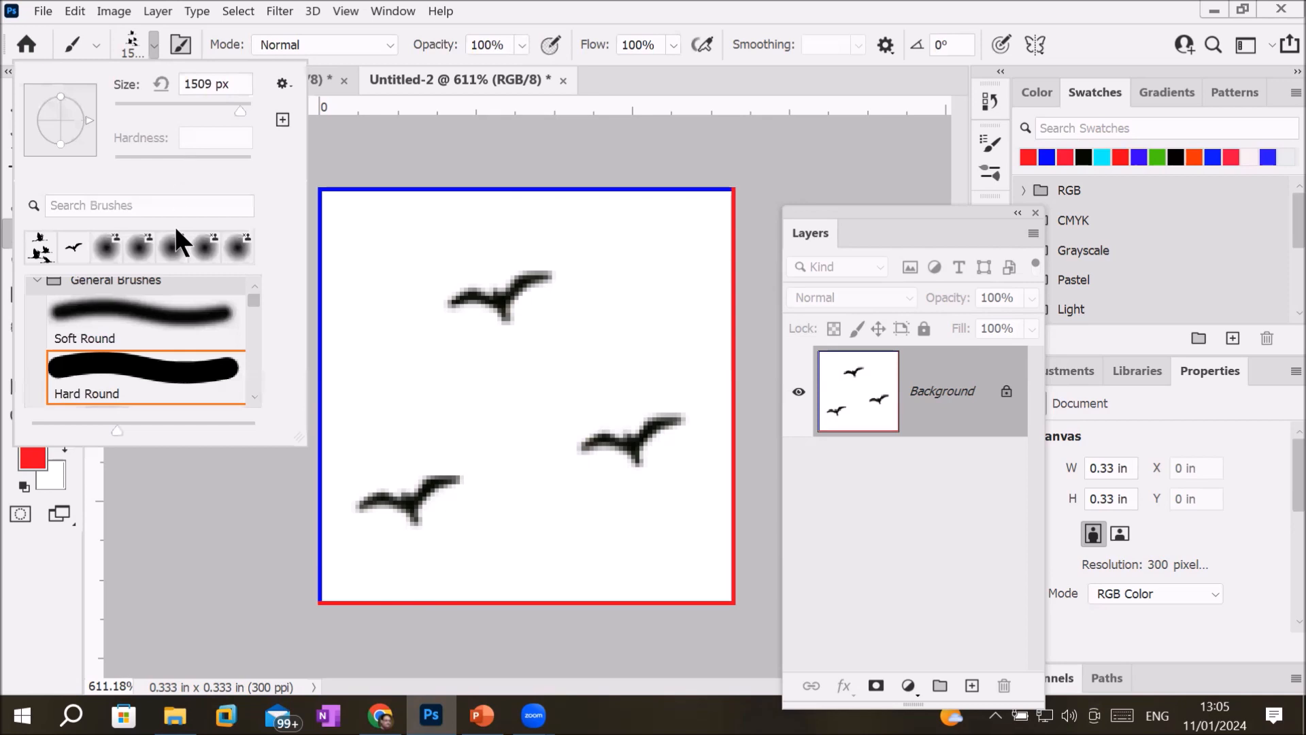
click(91, 375)
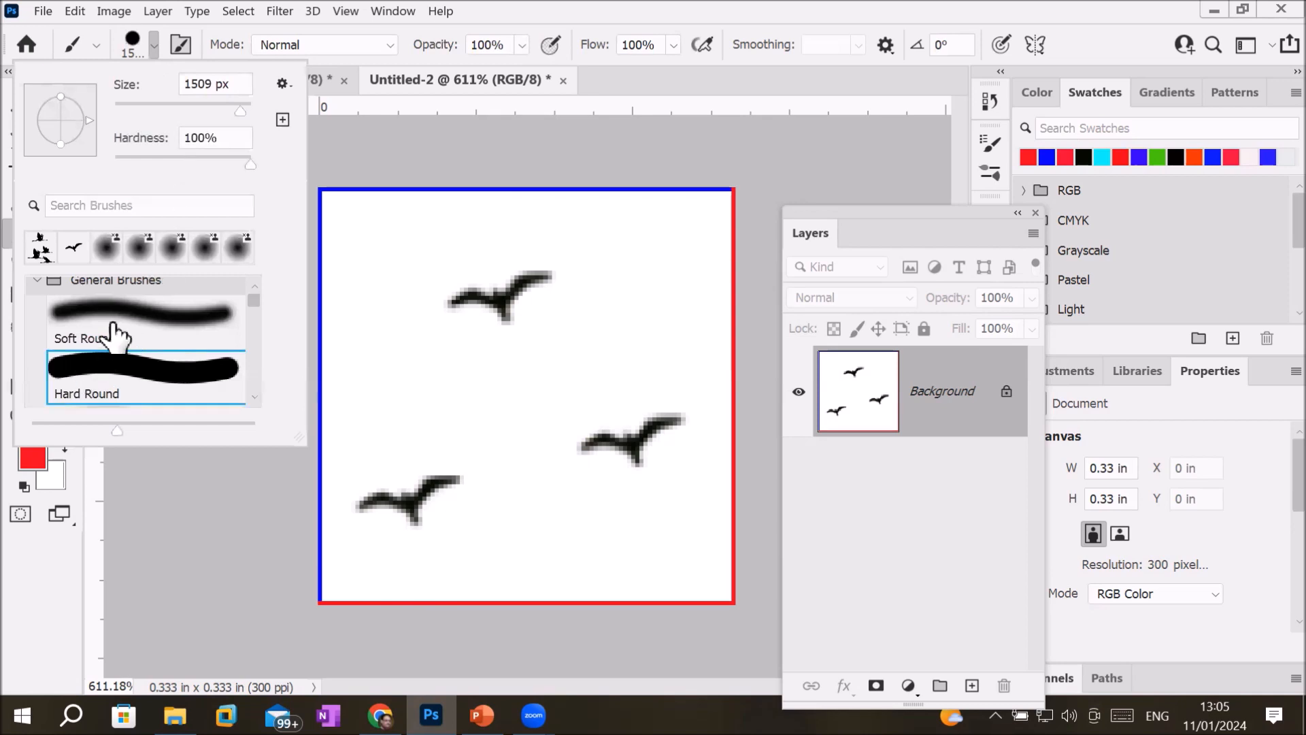
click(136, 48)
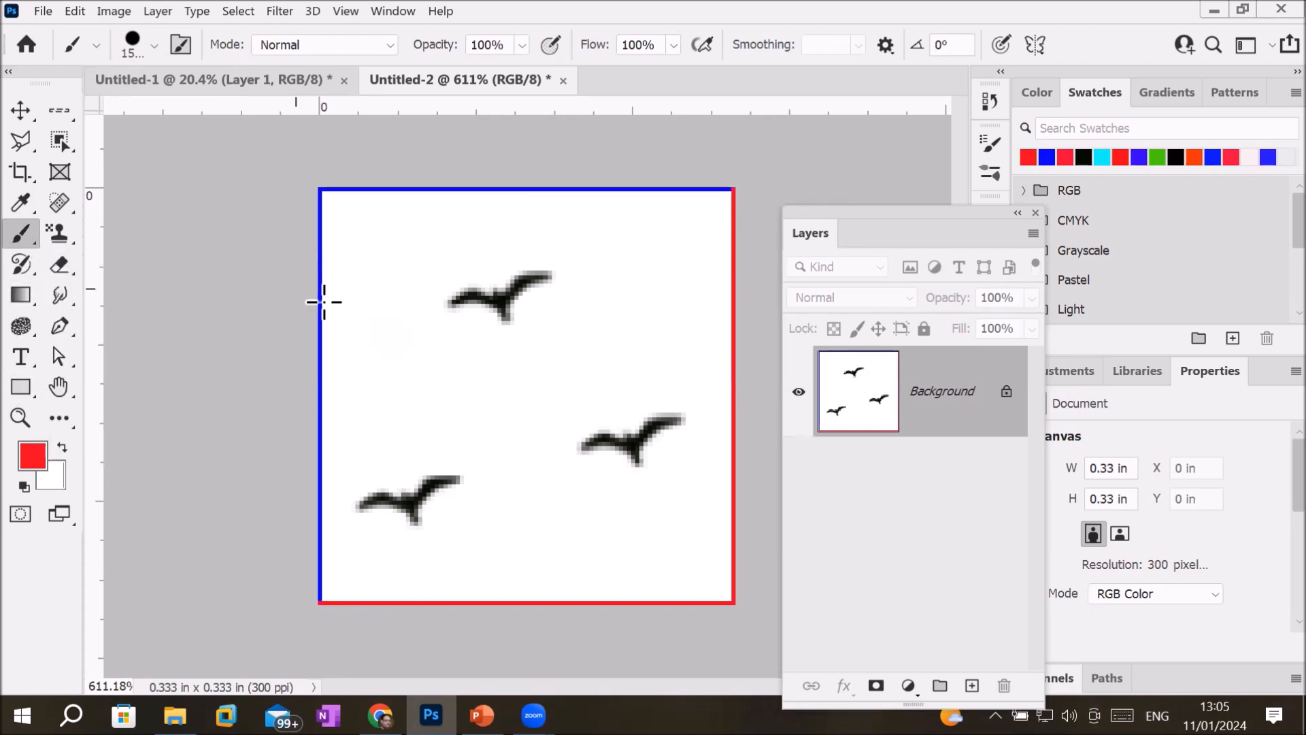
Step: Adjust the Hard Round brush size down to 90 px, roughly covering the canvas
scroll(507, 479, down, 8)
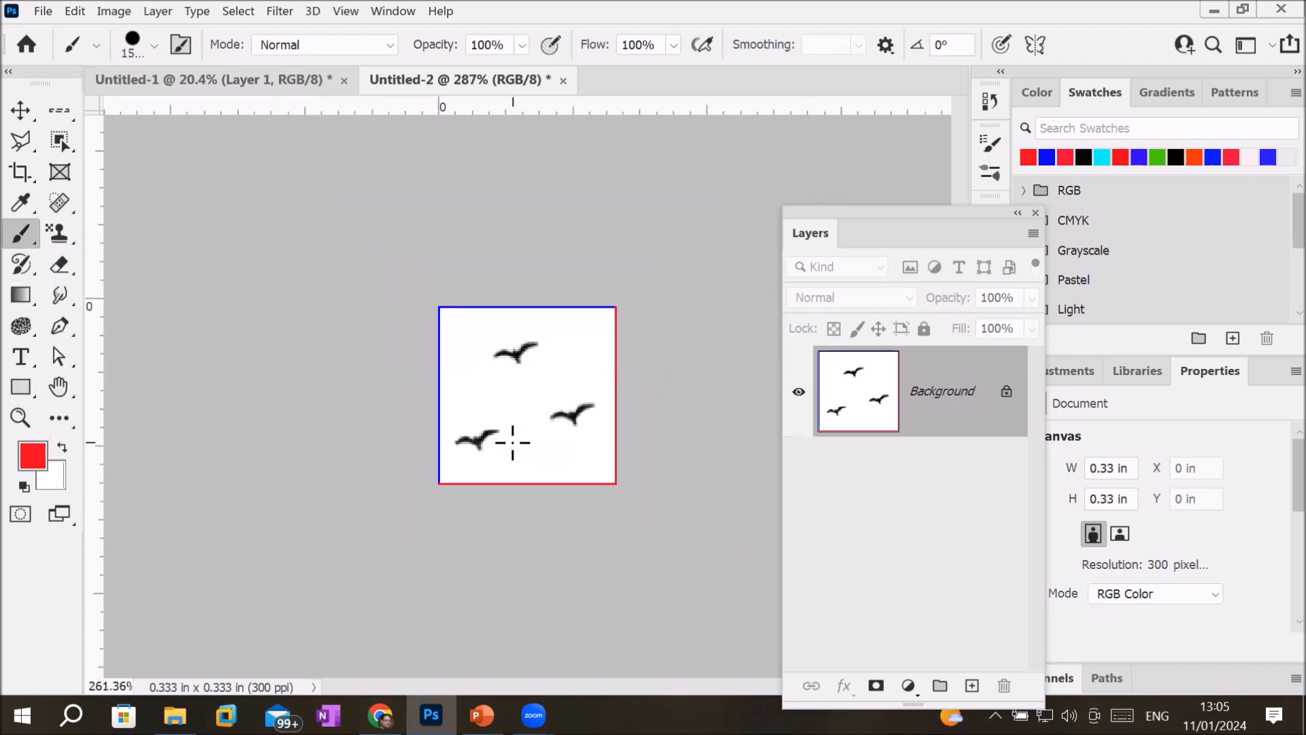
scroll(549, 347, down, 3)
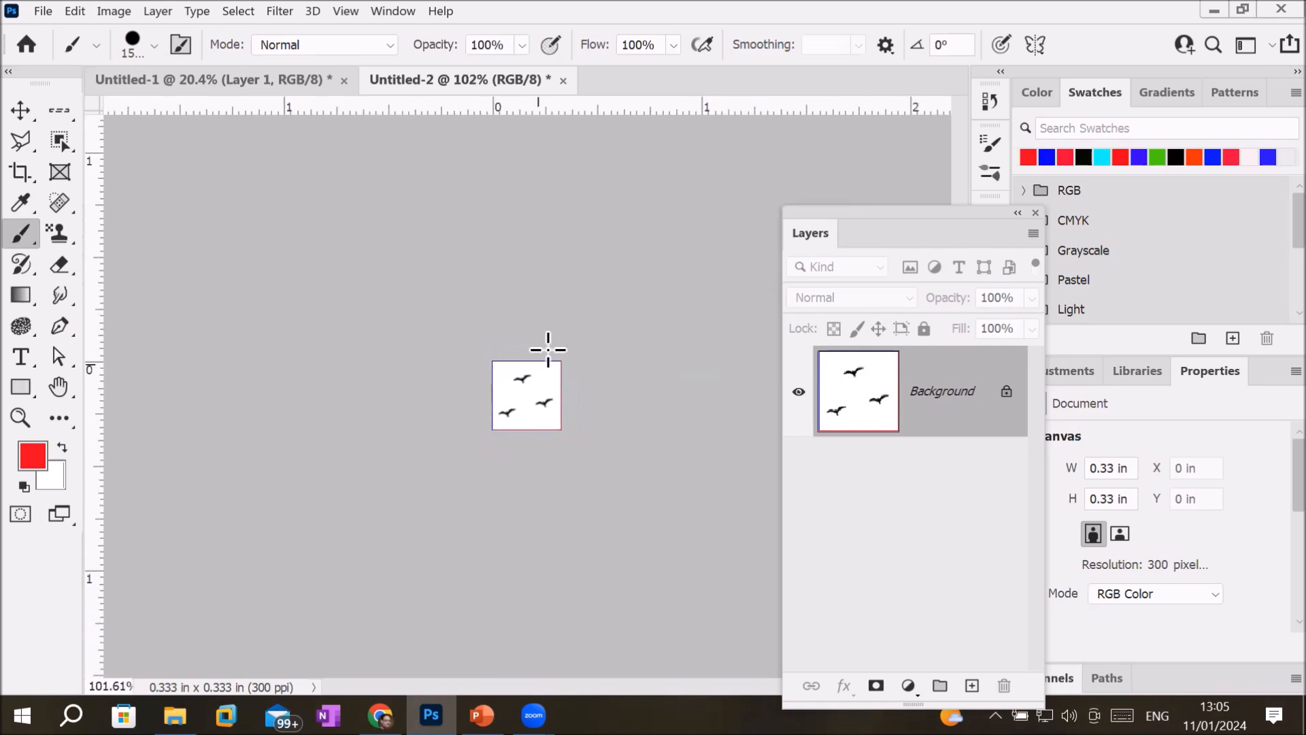
key(bracketleft)
key(bracketleft)
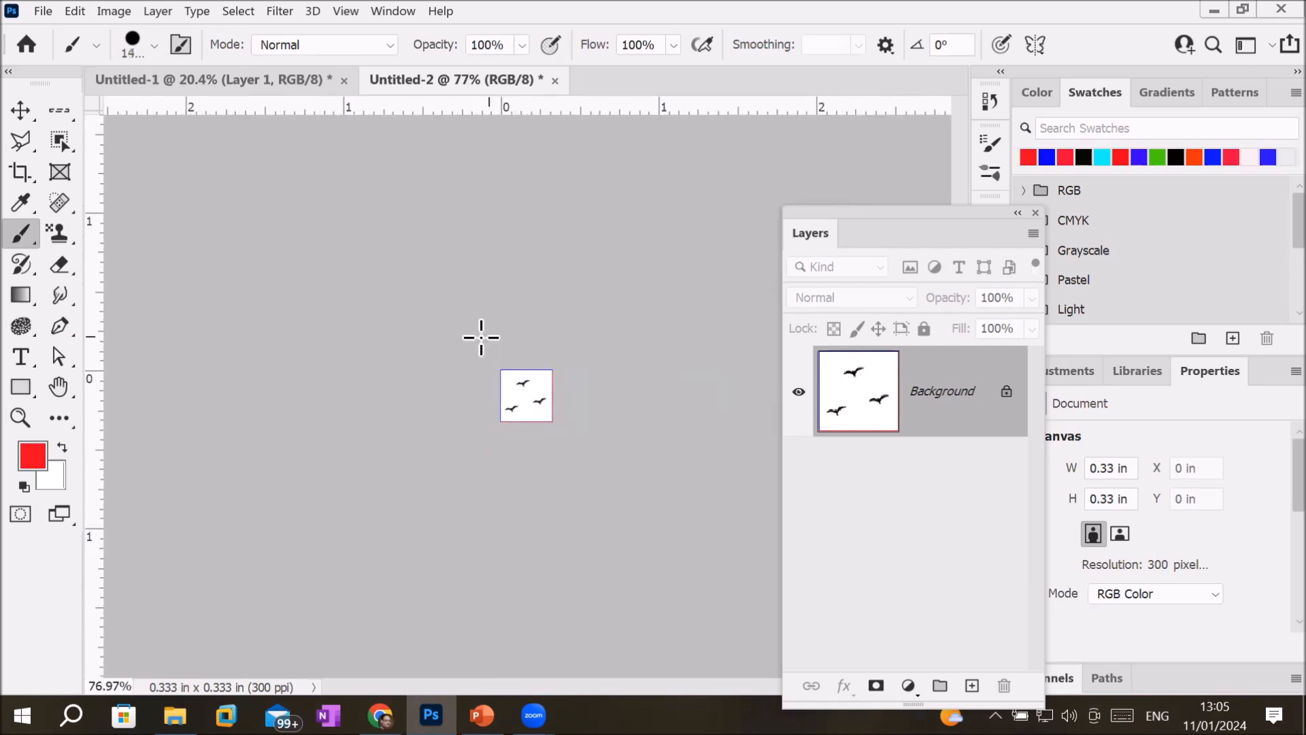
key(bracketright)
key(bracketright)
key(bracketright)
key(bracketright)
key(bracketright)
key(bracketright)
key(bracketright)
key(bracketright)
key(bracketright)
key(bracketright)
key(bracketright)
key(bracketright)
key(bracketright)
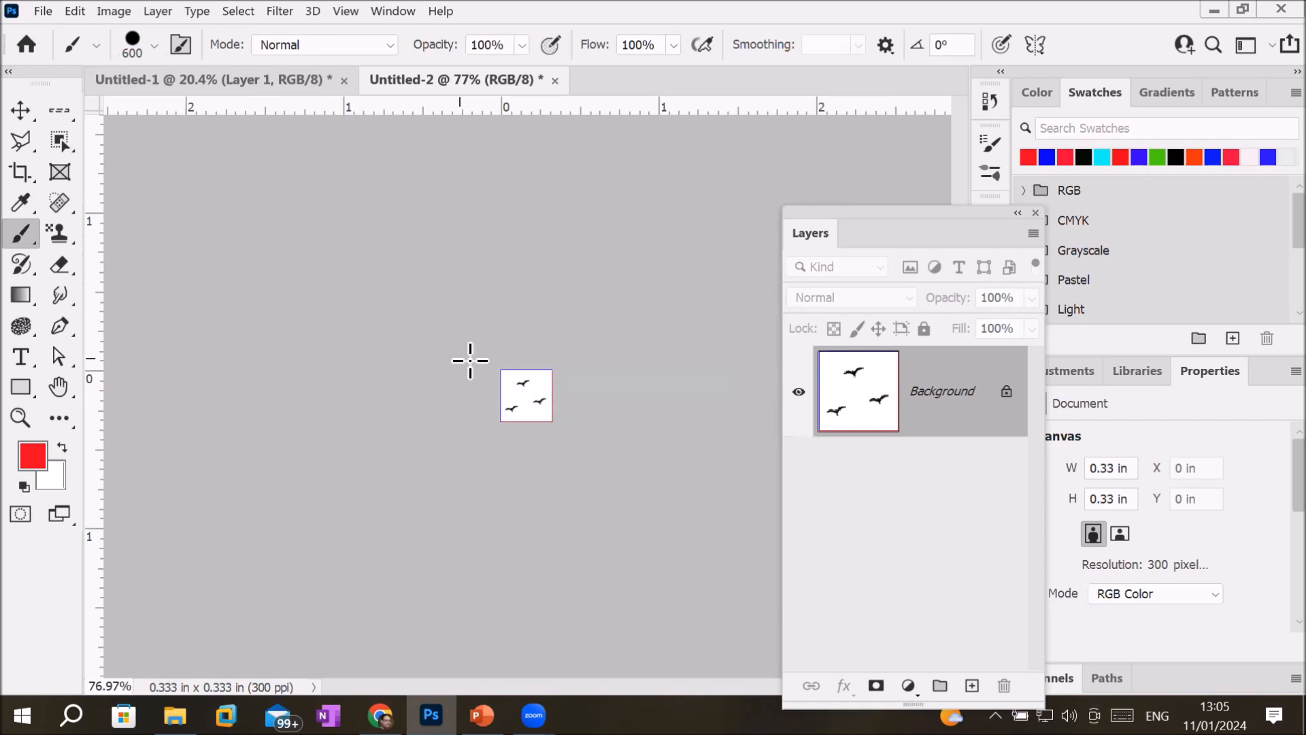
key(bracketleft)
key(bracketleft)
key(bracketleft)
key(bracketleft)
key(bracketleft)
key(bracketleft)
key(bracketleft)
key(bracketleft)
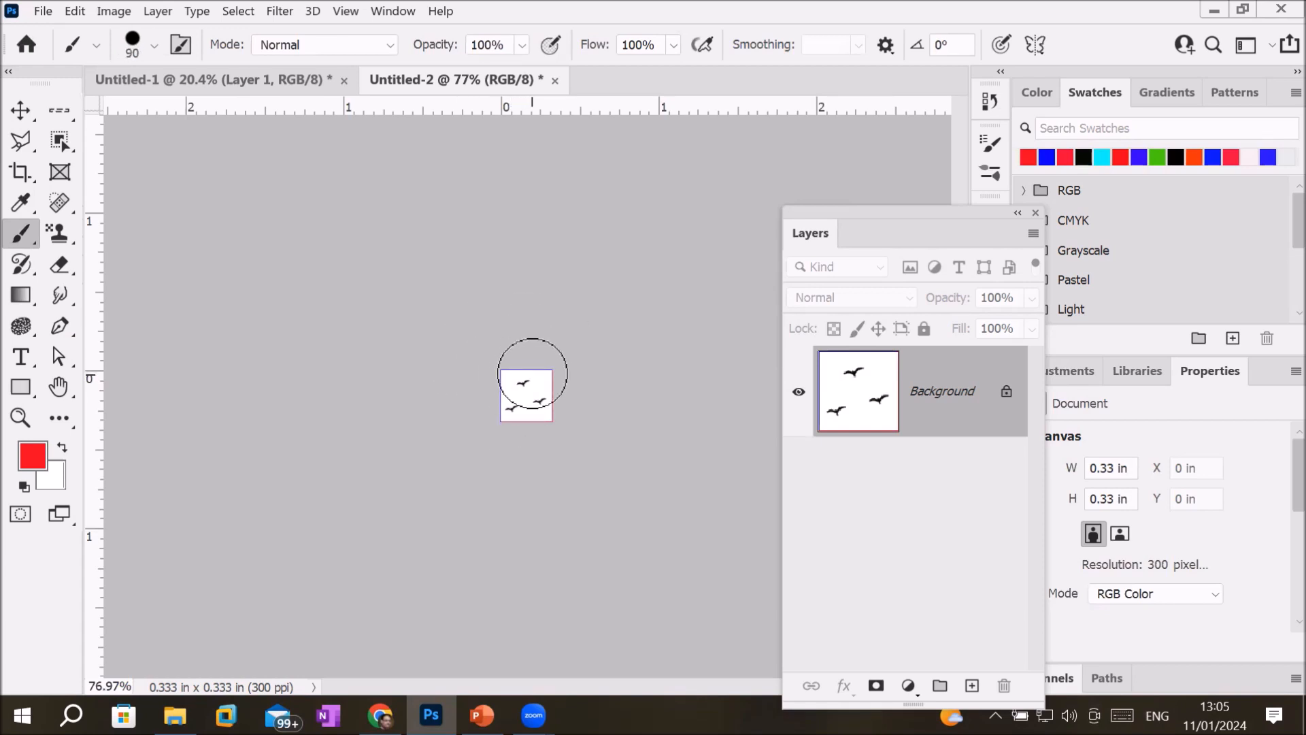
Step: Reduce the brush size to 30 px and paint a single red dot in the space between the three birds
scroll(559, 386, up, 1)
scroll(559, 386, up, 5)
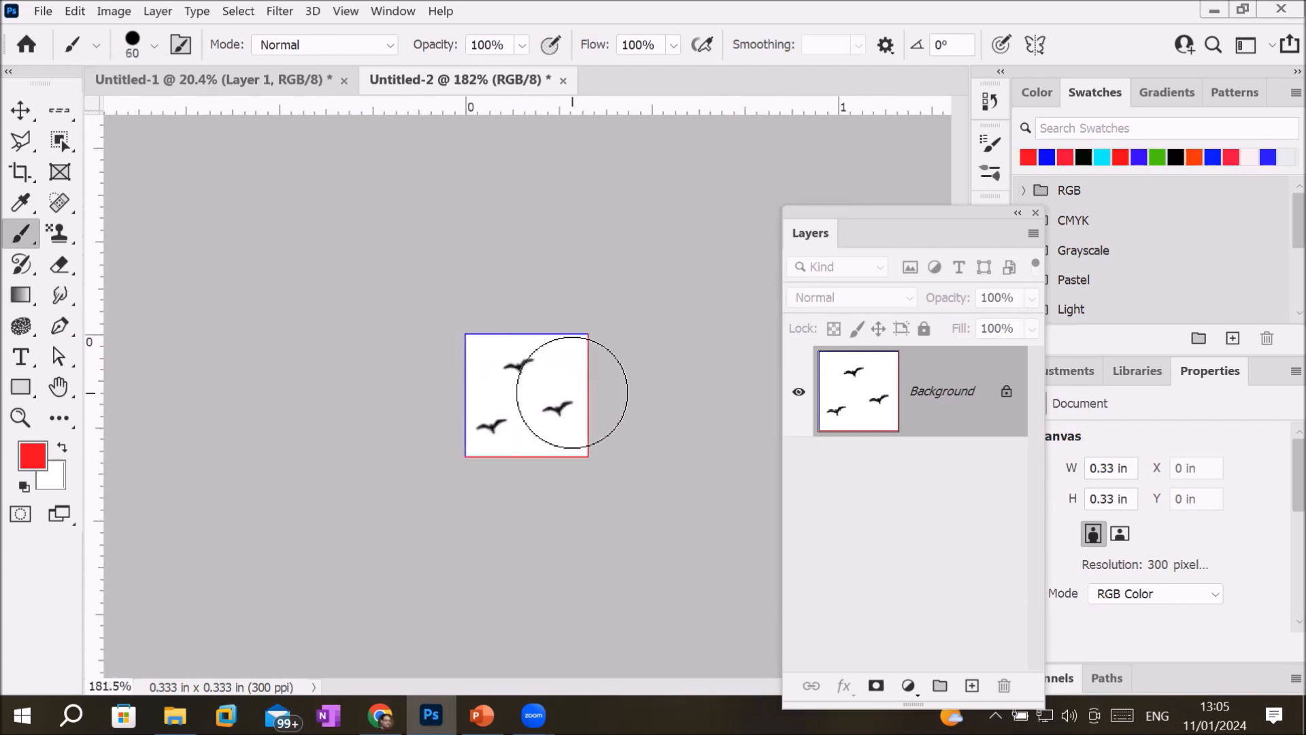
scroll(573, 391, up, 2)
key(bracketleft)
key(bracketleft)
key(bracketleft)
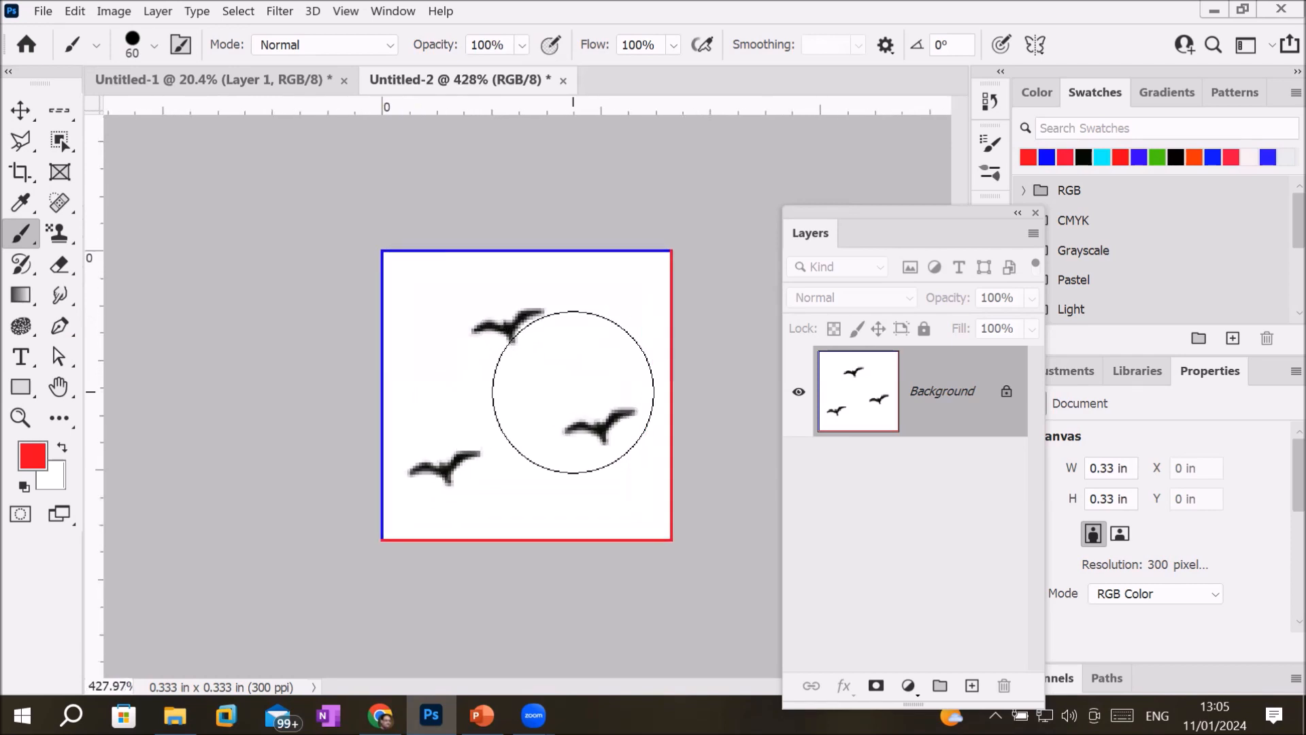
key(bracketleft)
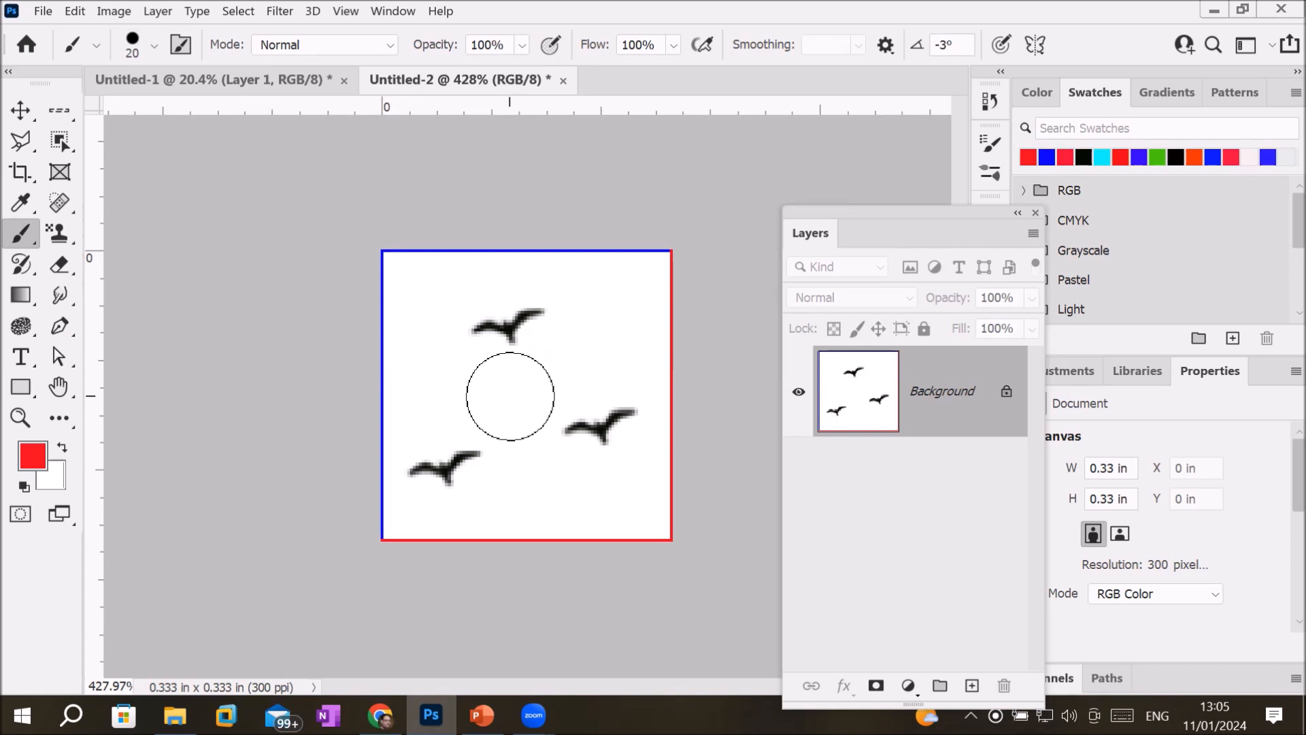
key(bracketright)
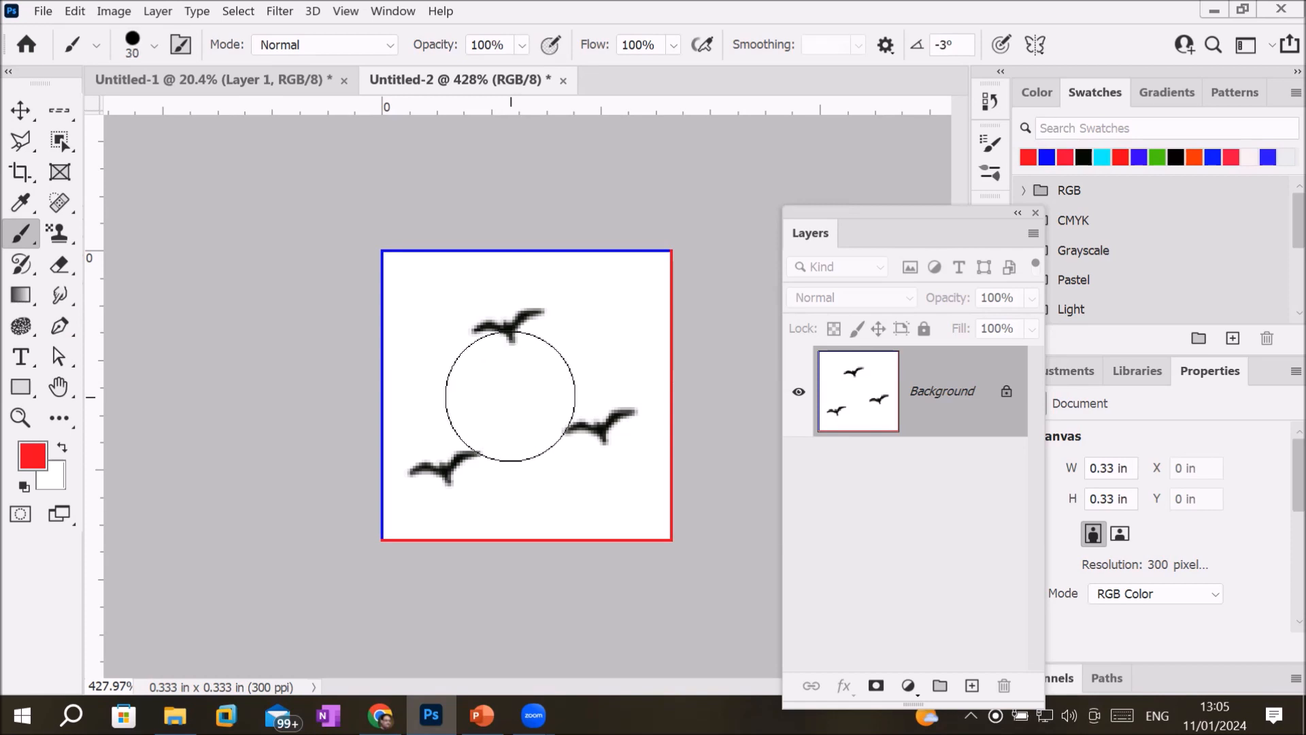
click(510, 396)
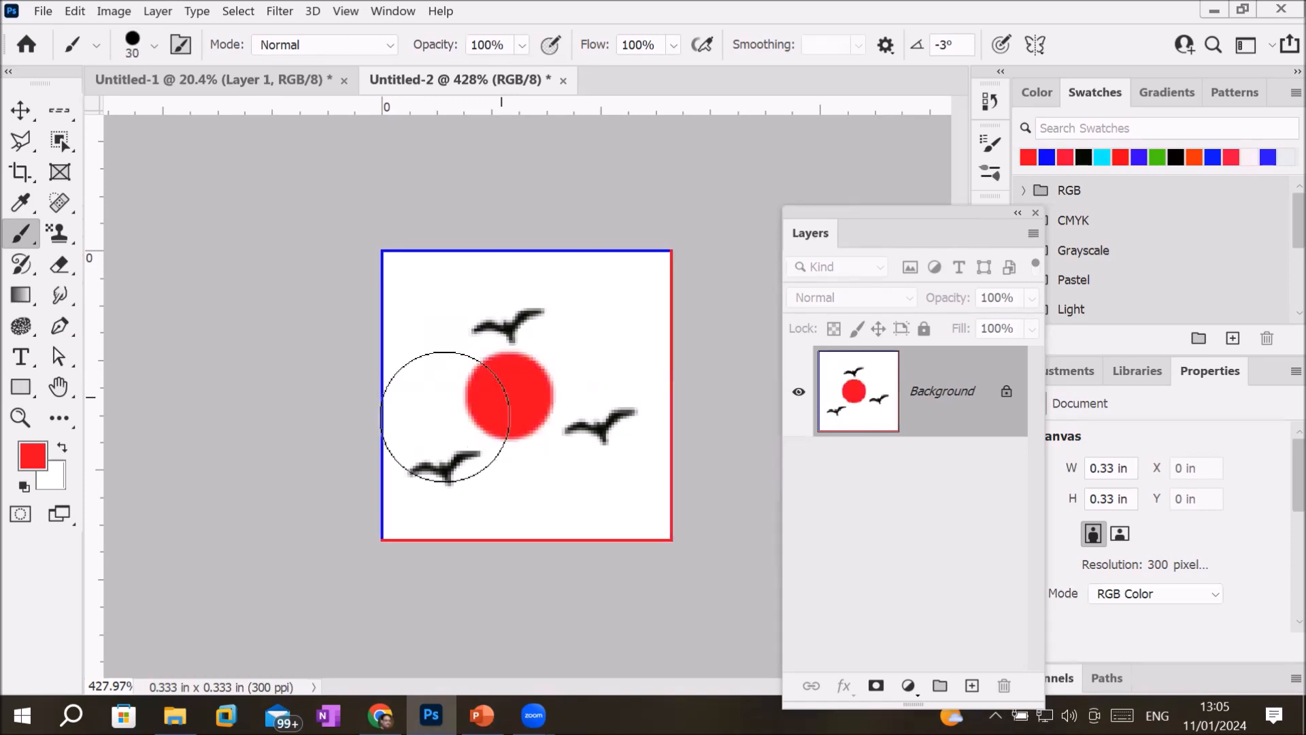
Step: Set the foreground color to a saturated blue with RGB values 1, 7, 252
click(34, 456)
click(592, 277)
click(570, 193)
click(767, 181)
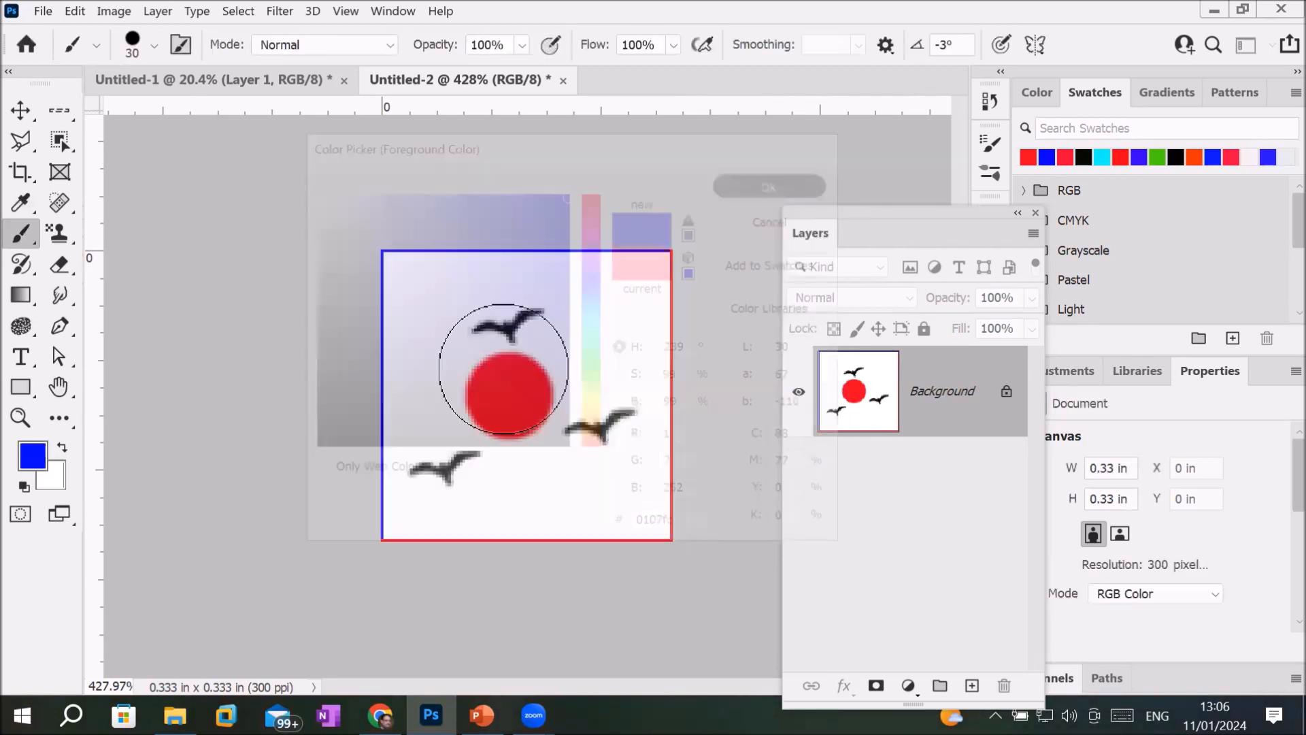
Step: Reduce the brush size to 10 px and paint a blue dot in the center of the red dot
key(bracketleft)
key(bracketleft)
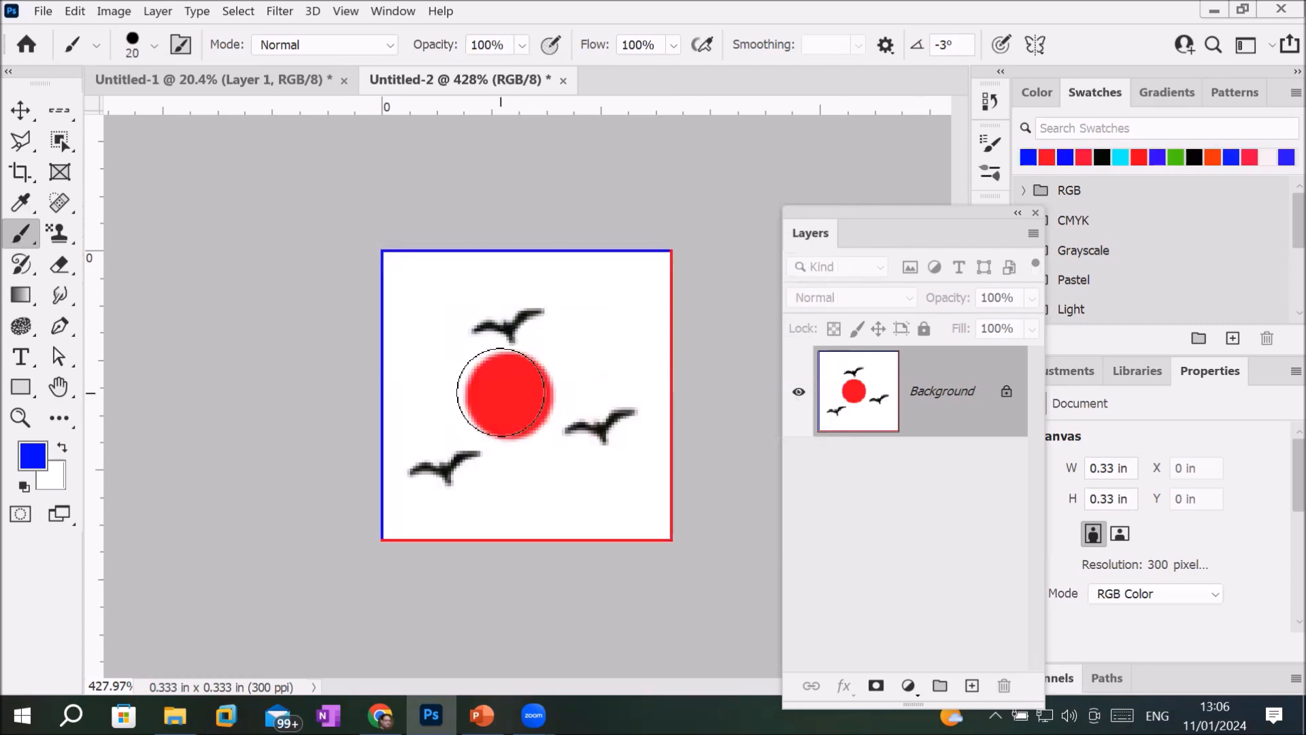
click(508, 393)
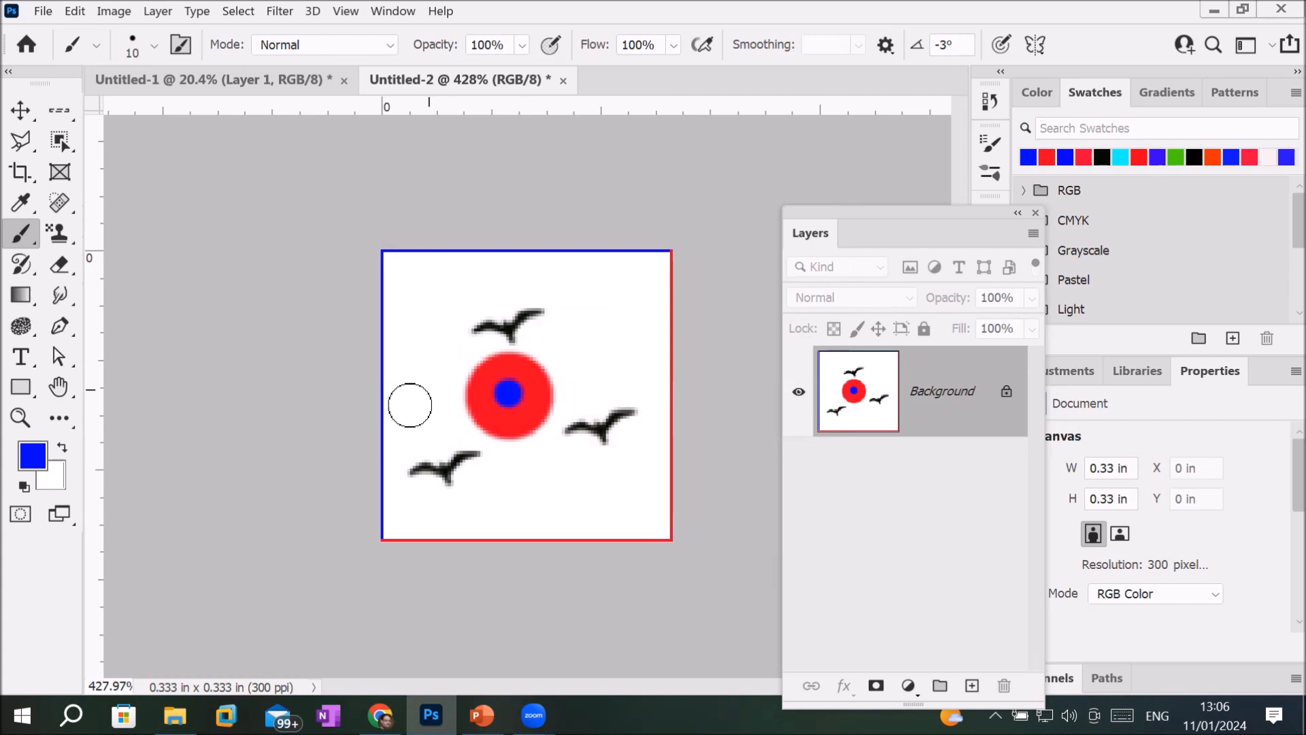
Step: Select the whole canvas and define it as a pattern named birdspot
key(ctrl+a)
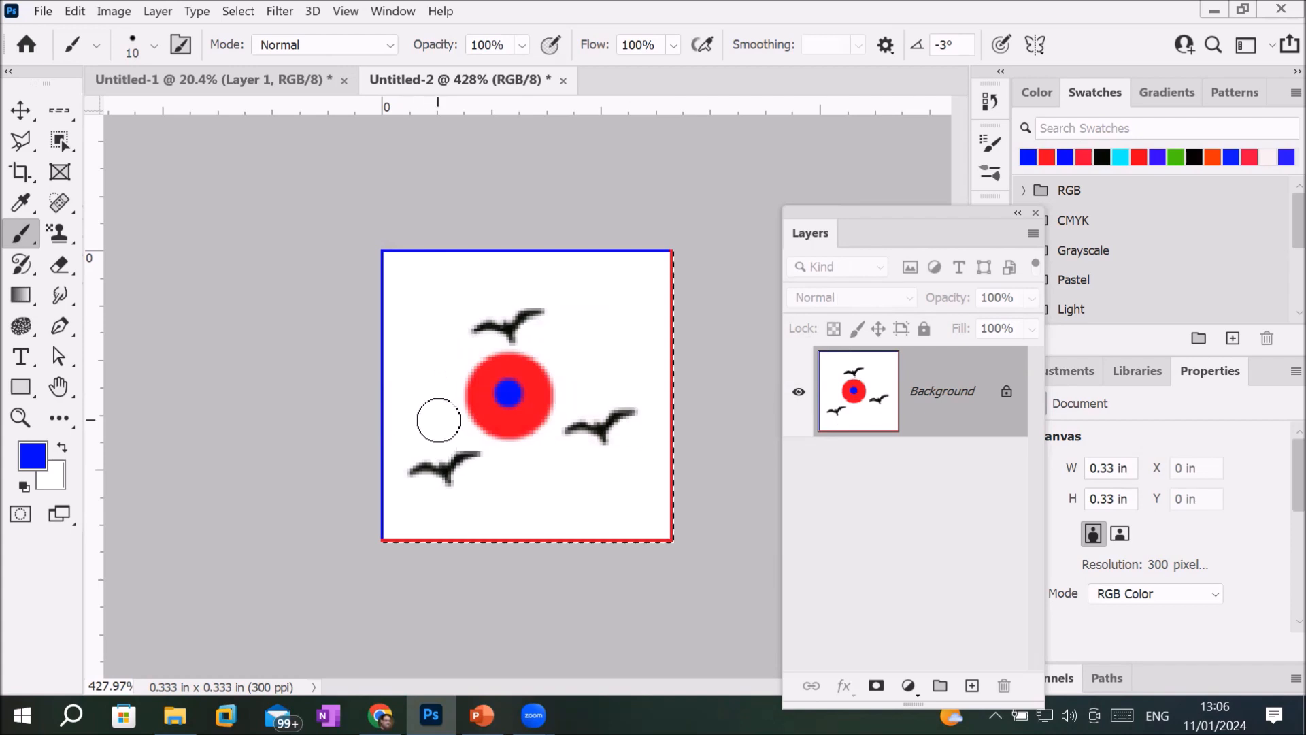
click(75, 12)
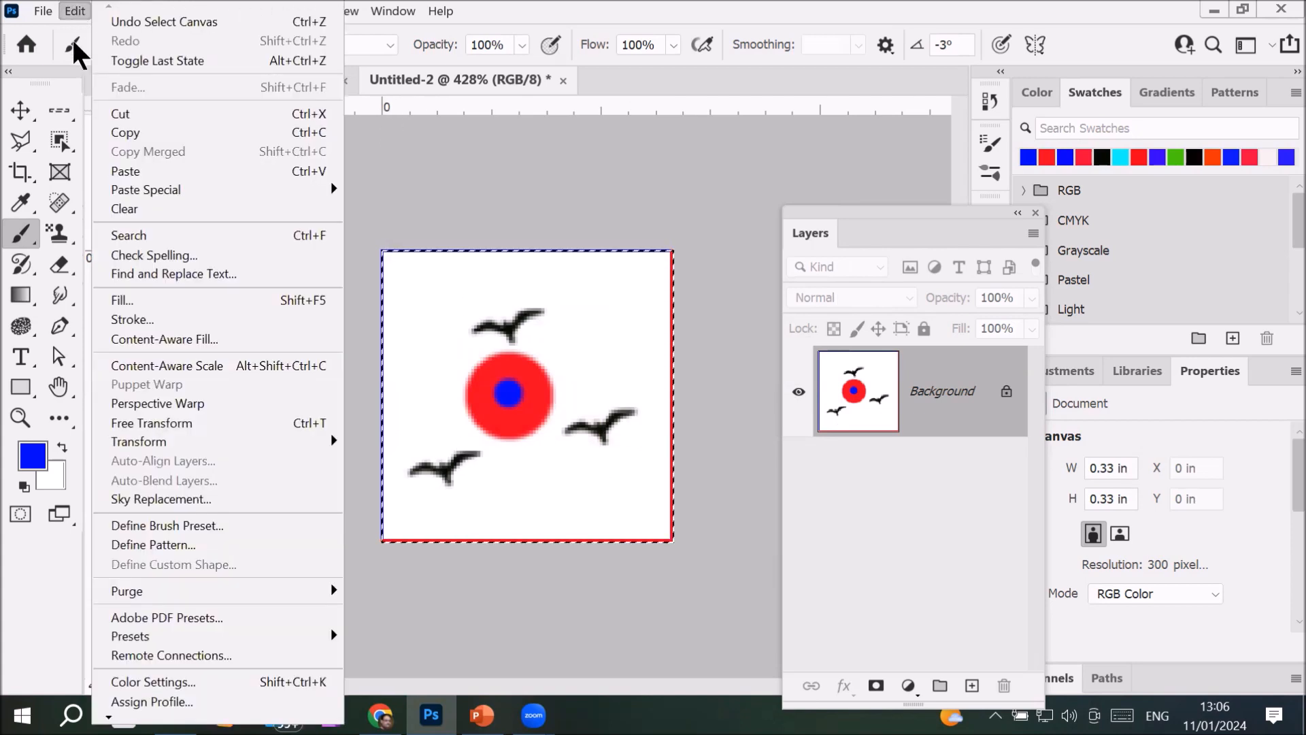
click(178, 548)
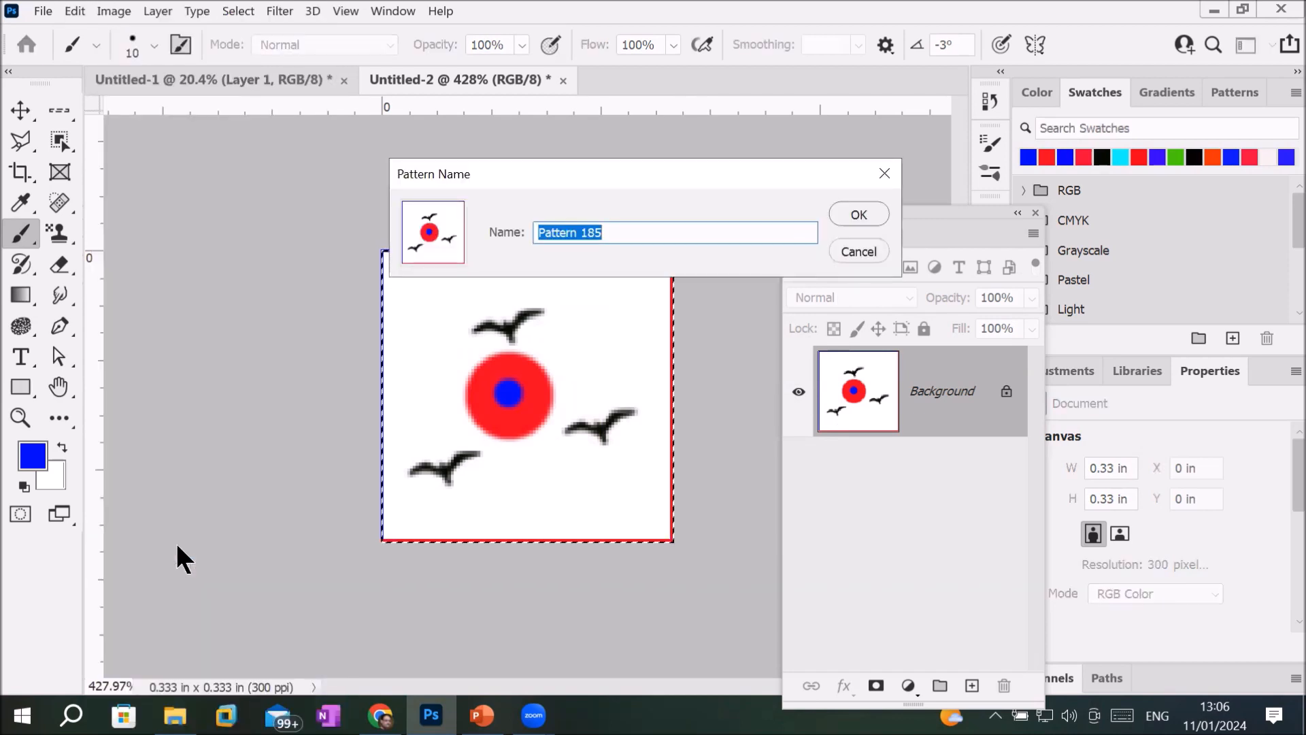
text(bird)
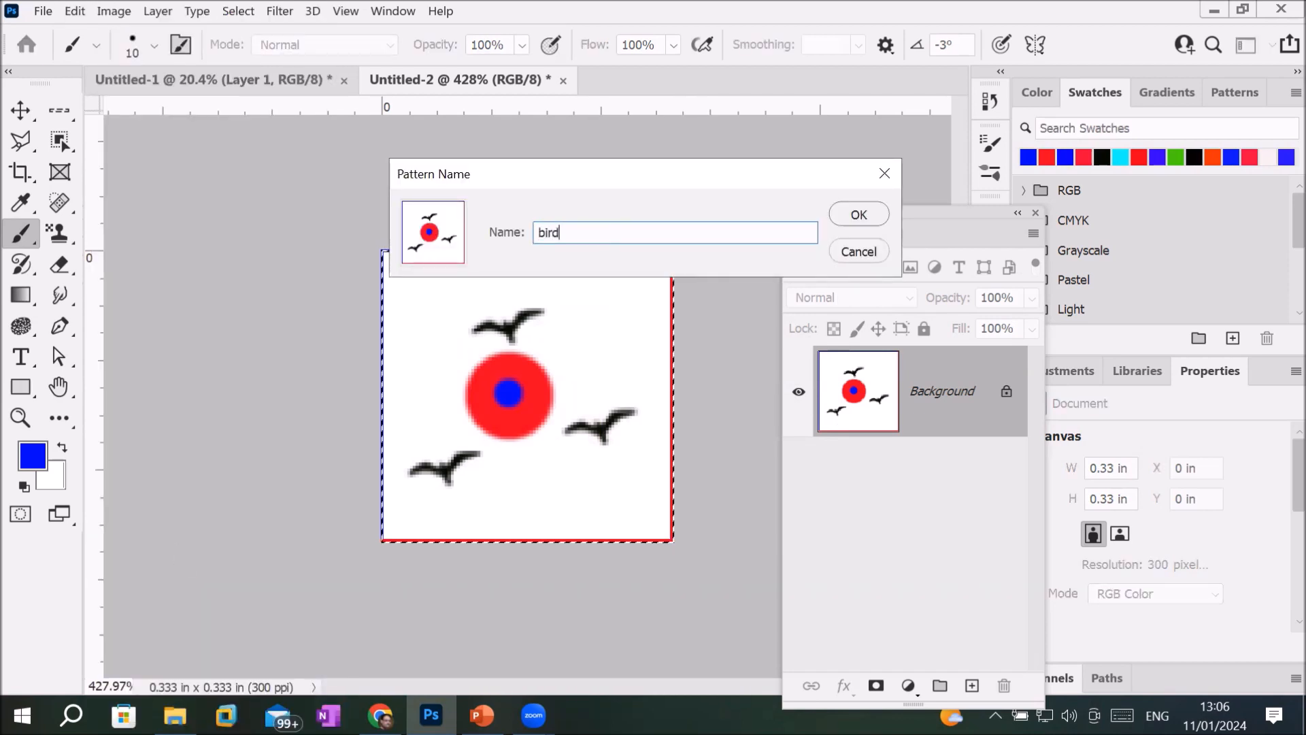
text(spot)
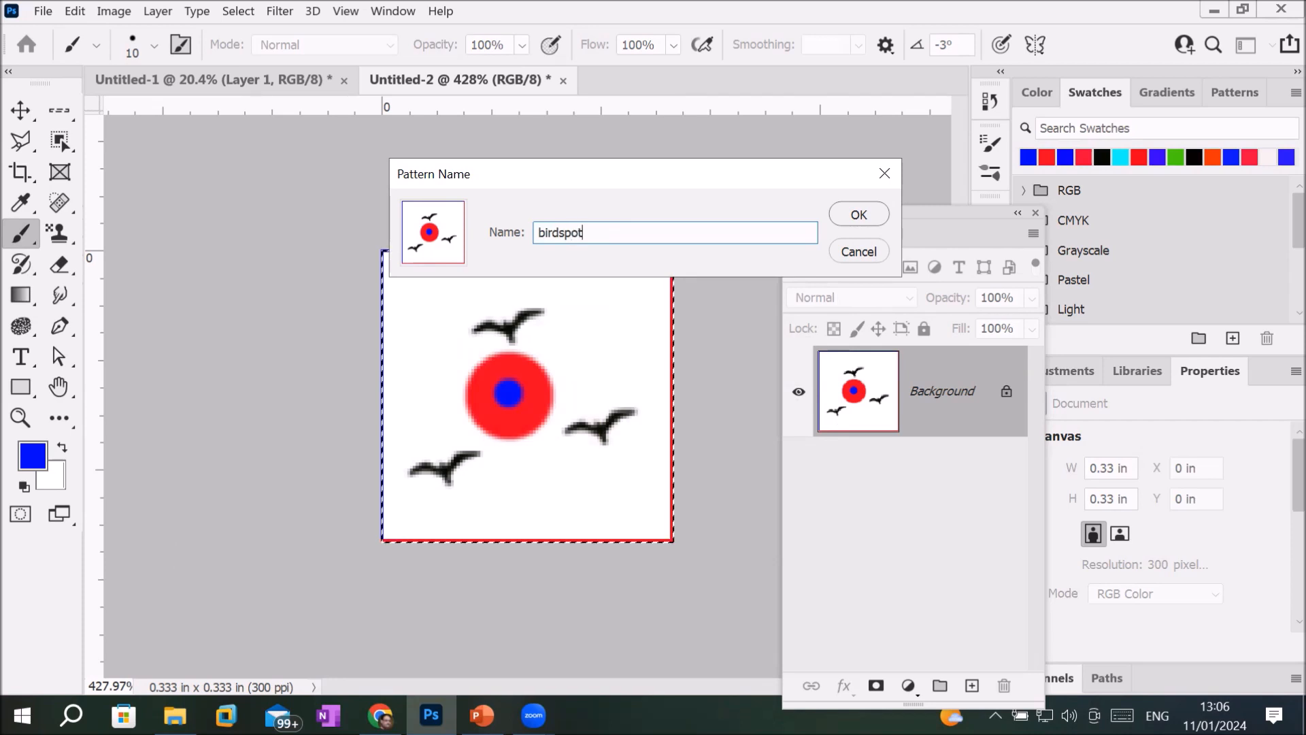
key(Return)
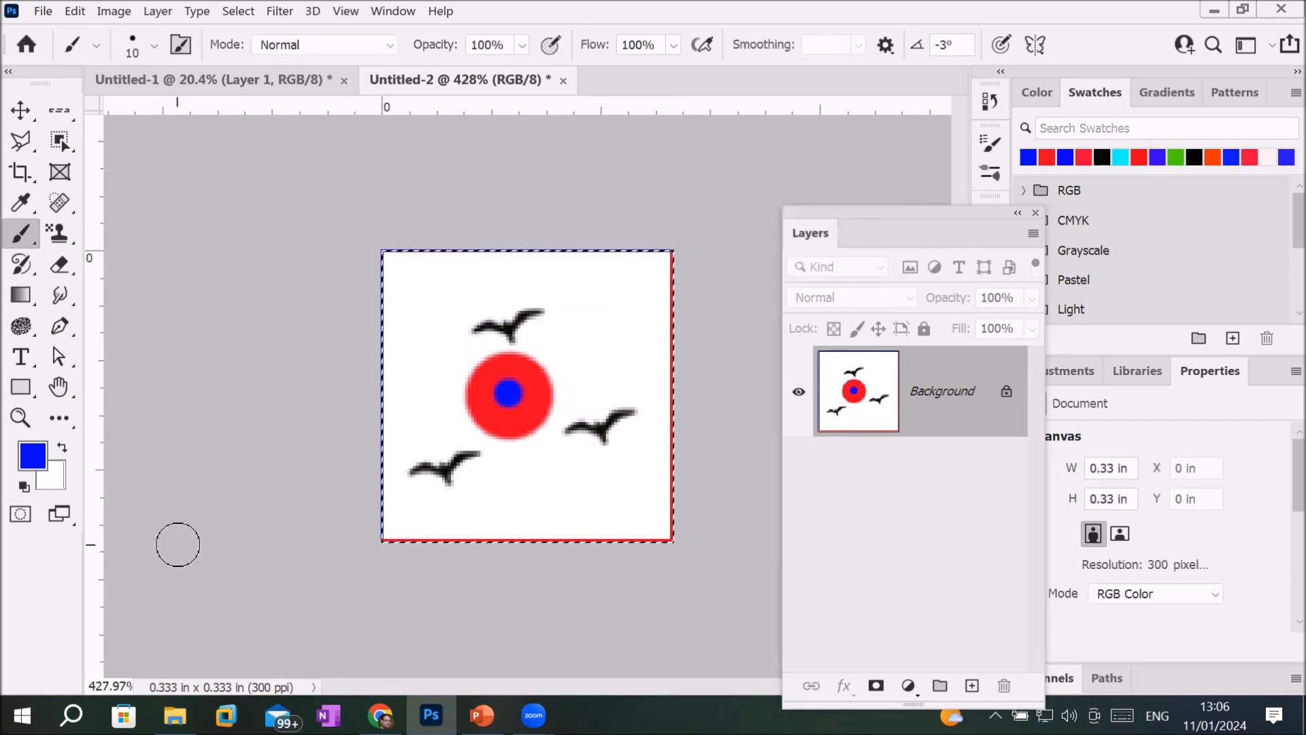
Step: In the Untitled-1 document, draw a triangular Polygonal Lasso selection about 8.27 in wide and 1.77 in high below the title
click(222, 79)
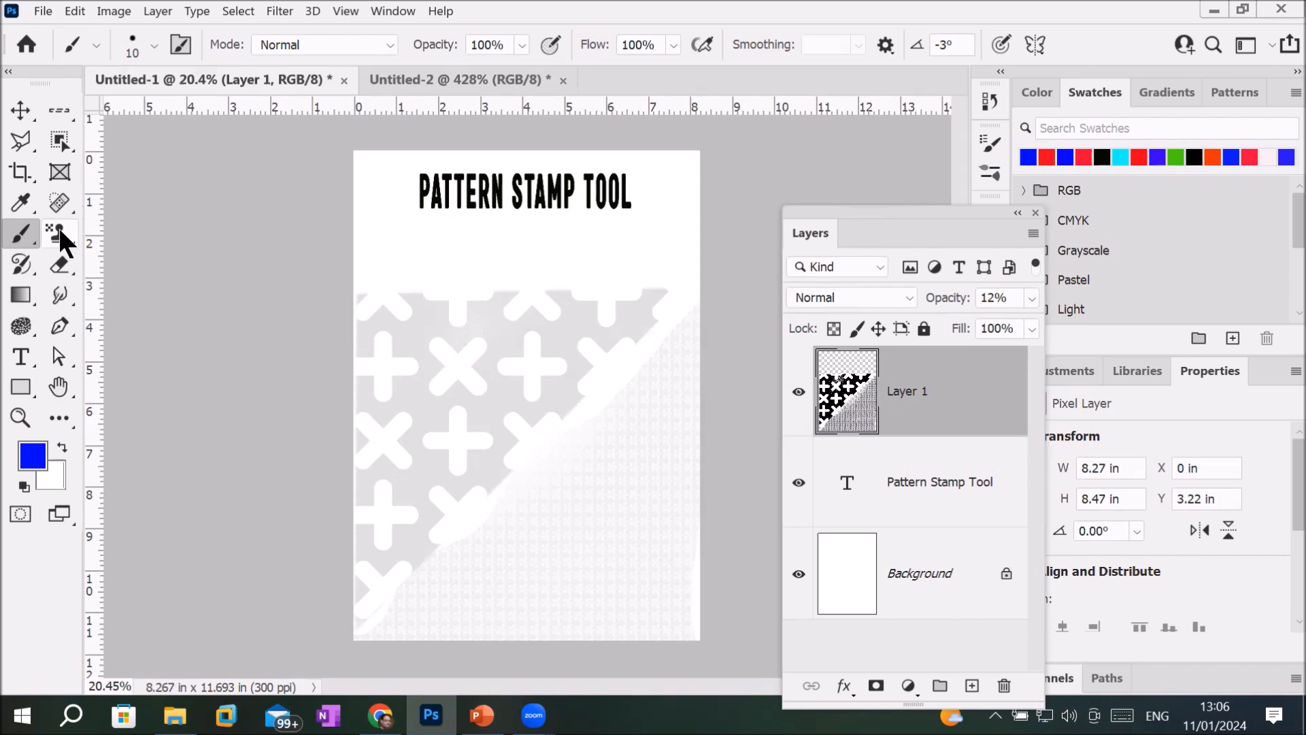
click(26, 129)
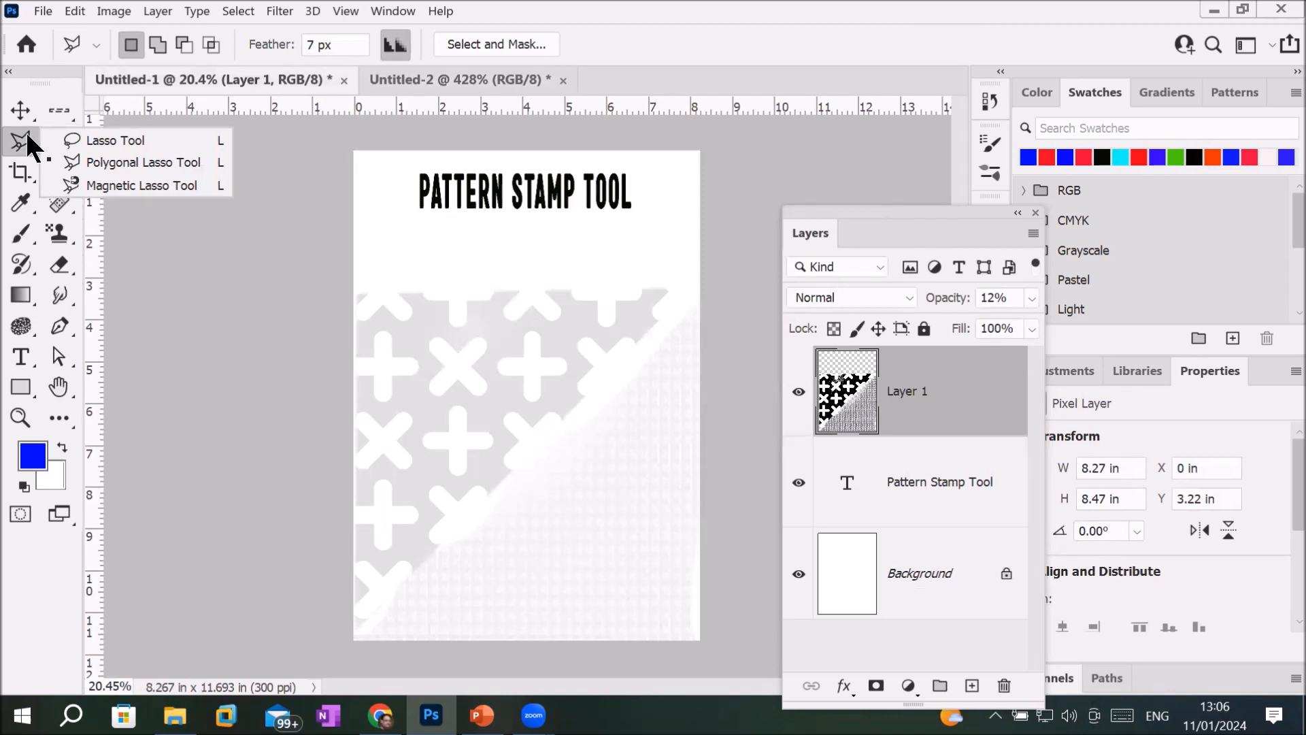
click(86, 160)
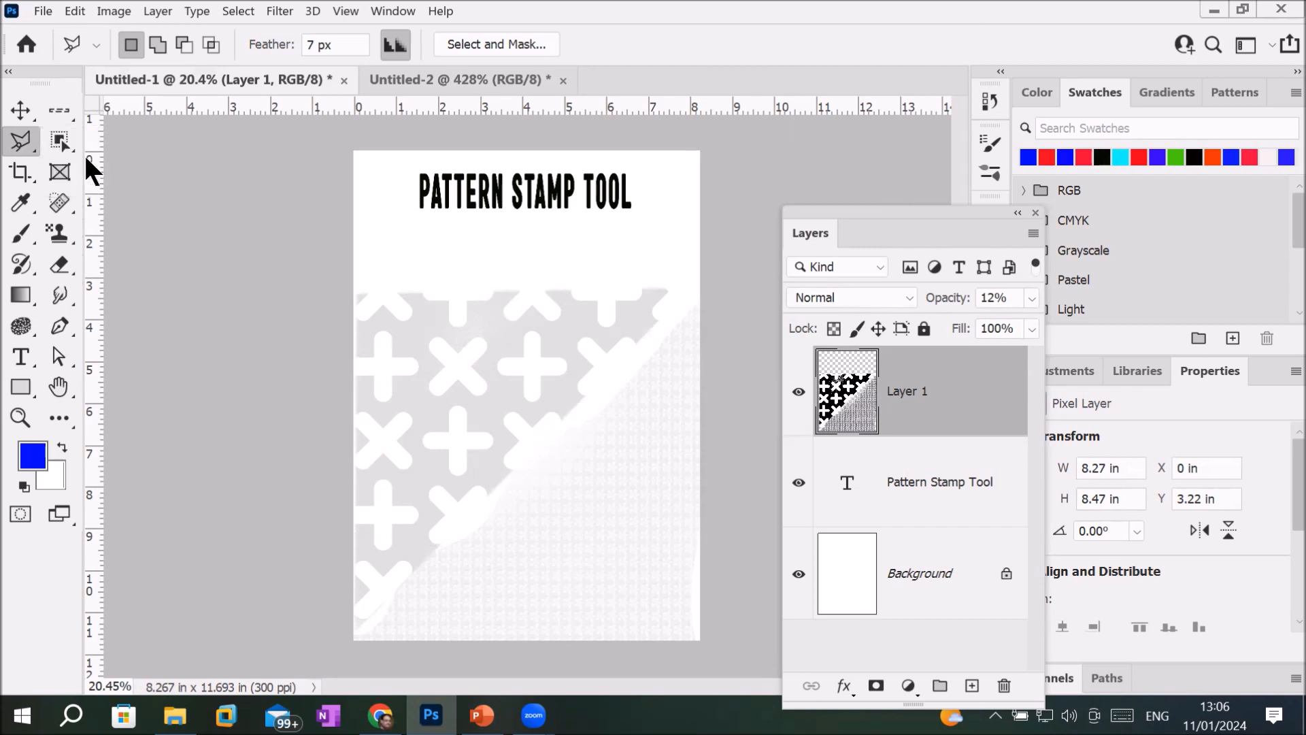
click(355, 280)
click(529, 216)
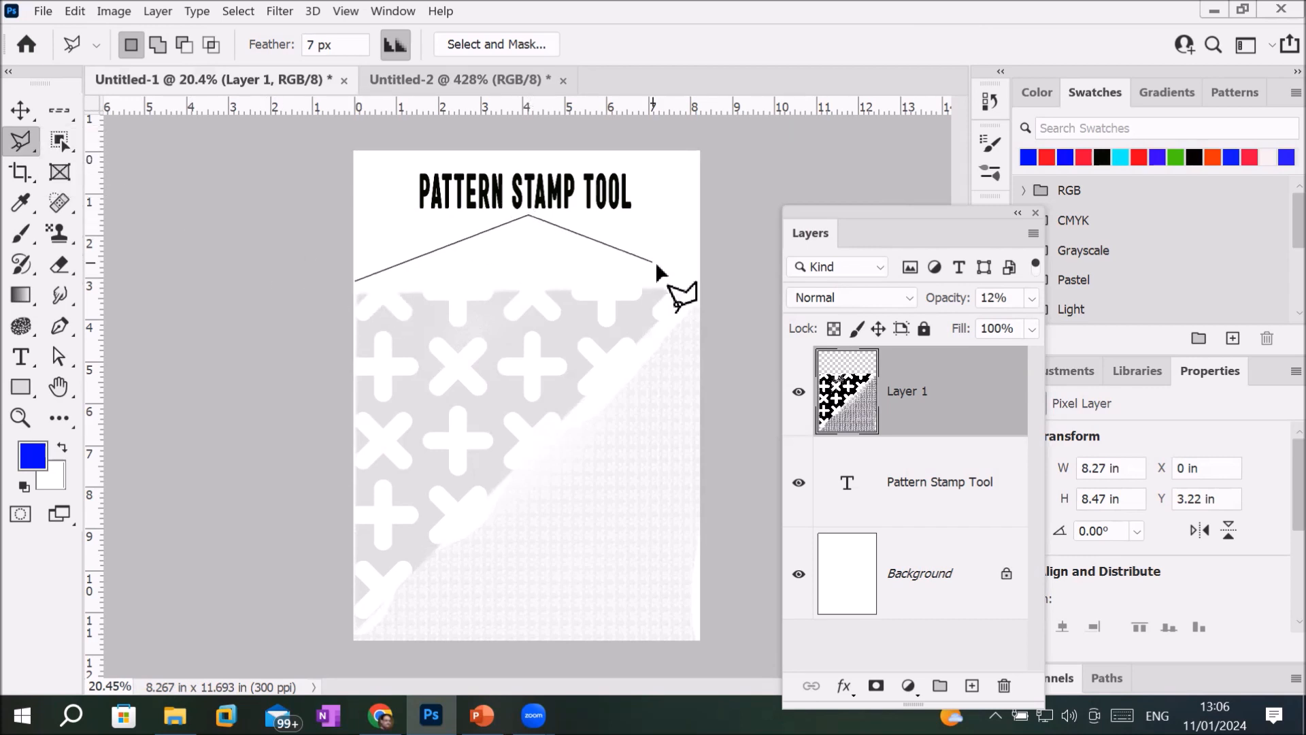
click(697, 283)
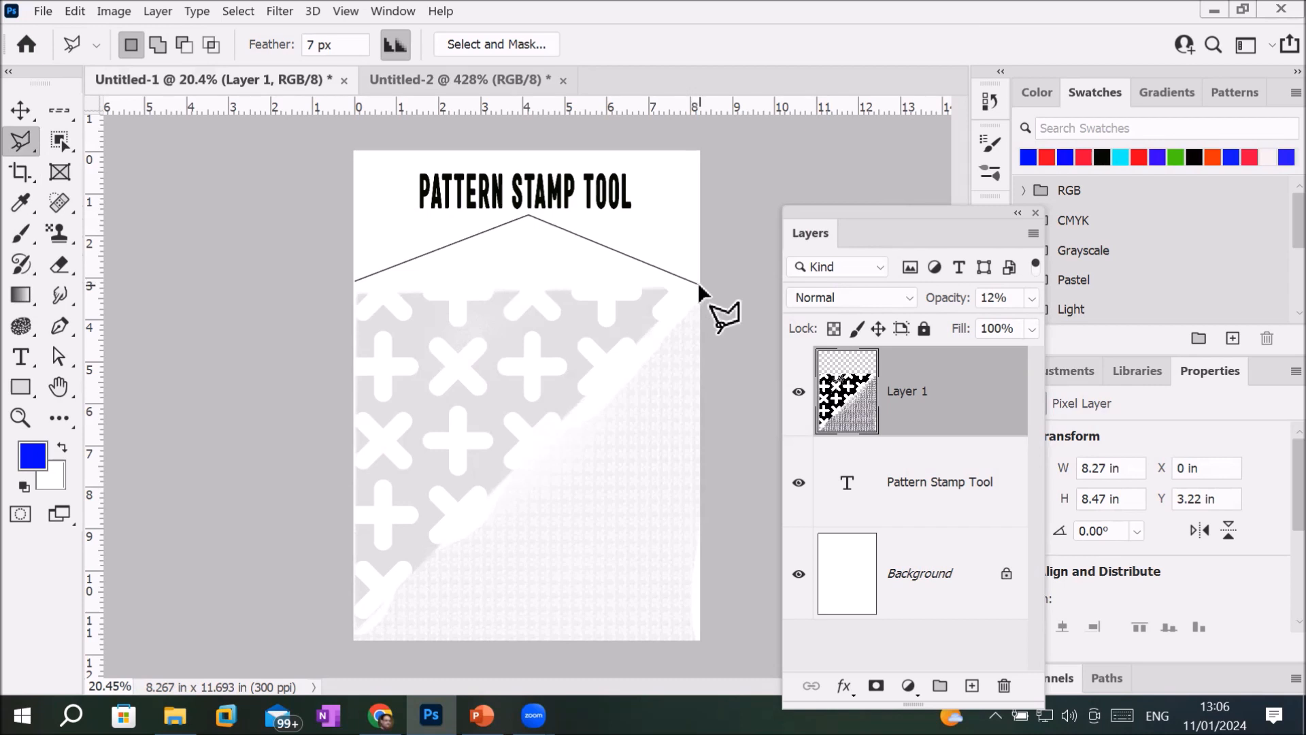
click(357, 280)
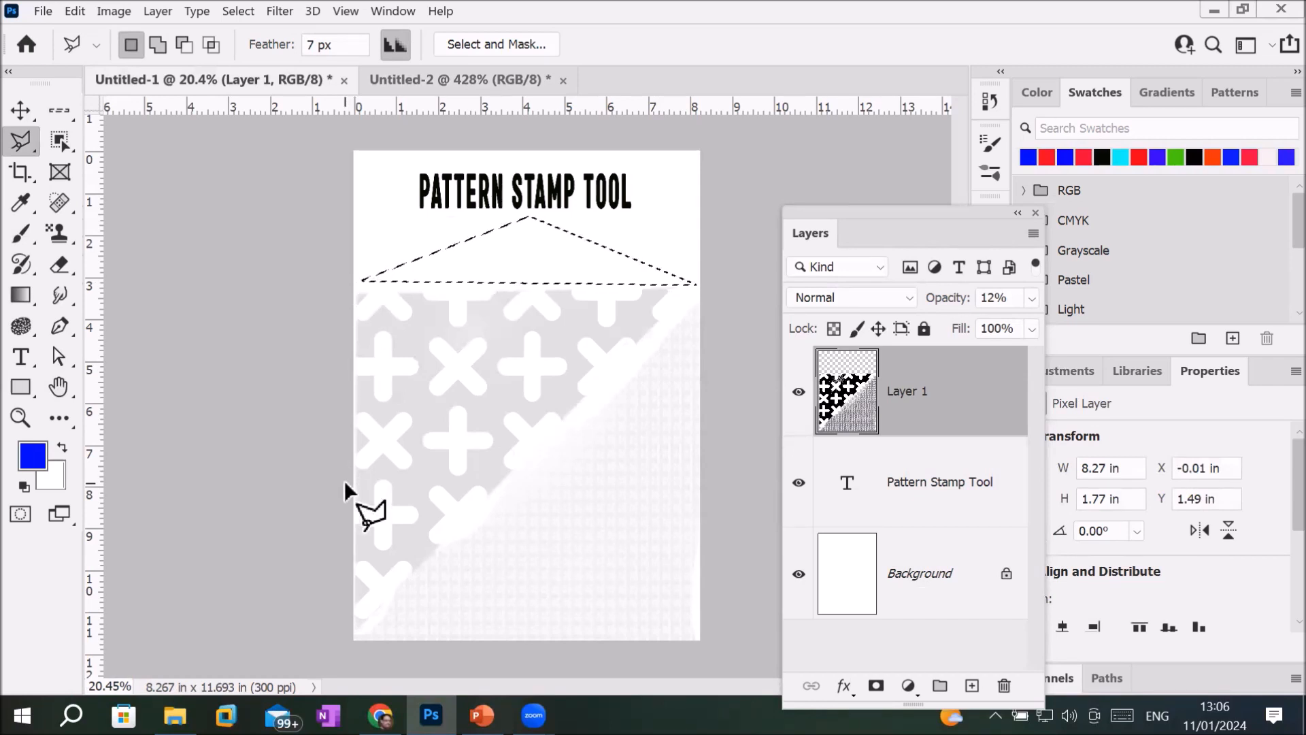
Step: Add small ellipses along both sloping sides of the triangular selection with the Elliptical Marquee Tool
click(60, 110)
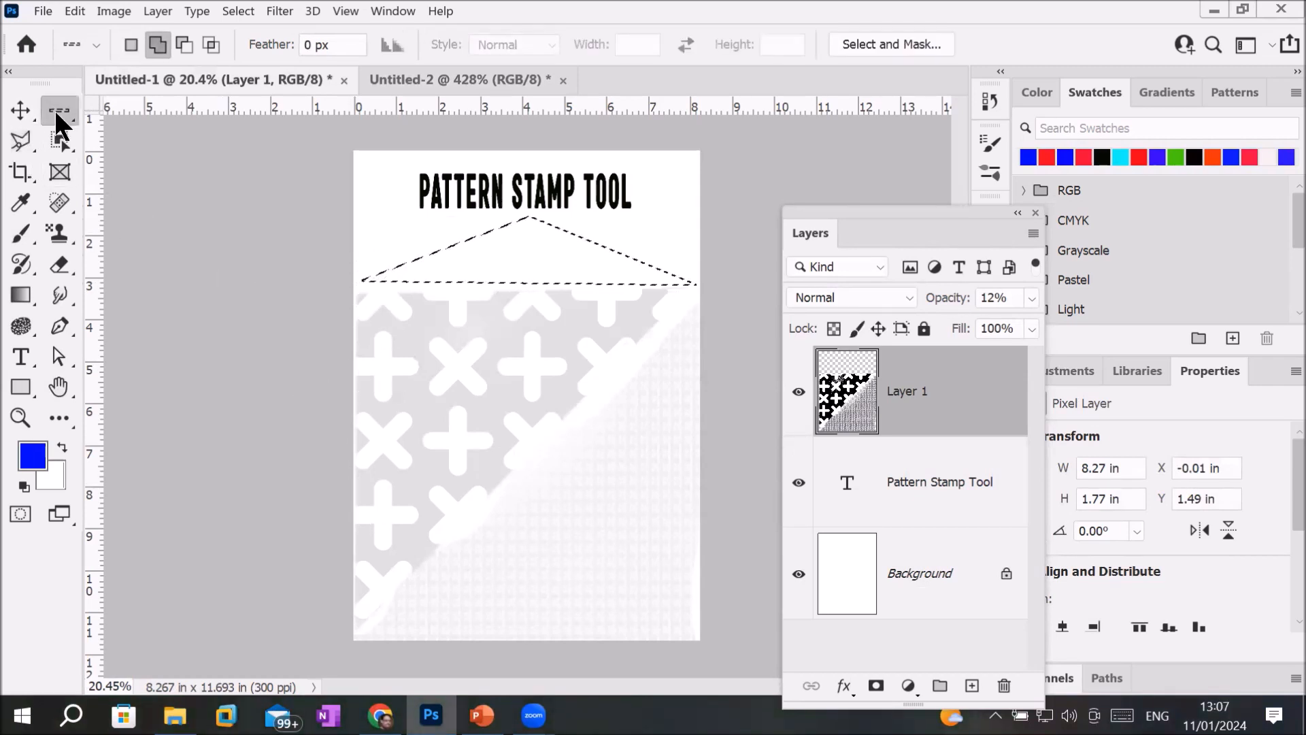
right_click(59, 111)
click(123, 132)
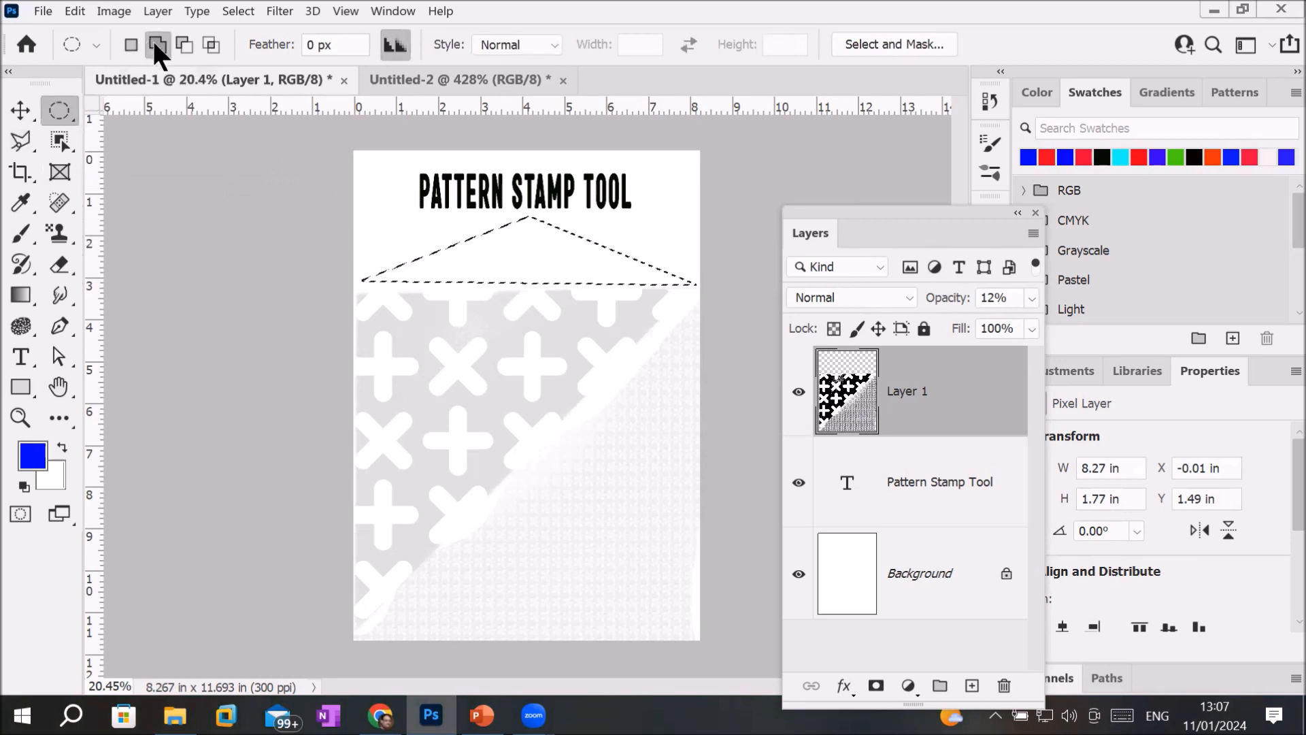
drag(415, 239, 460, 257)
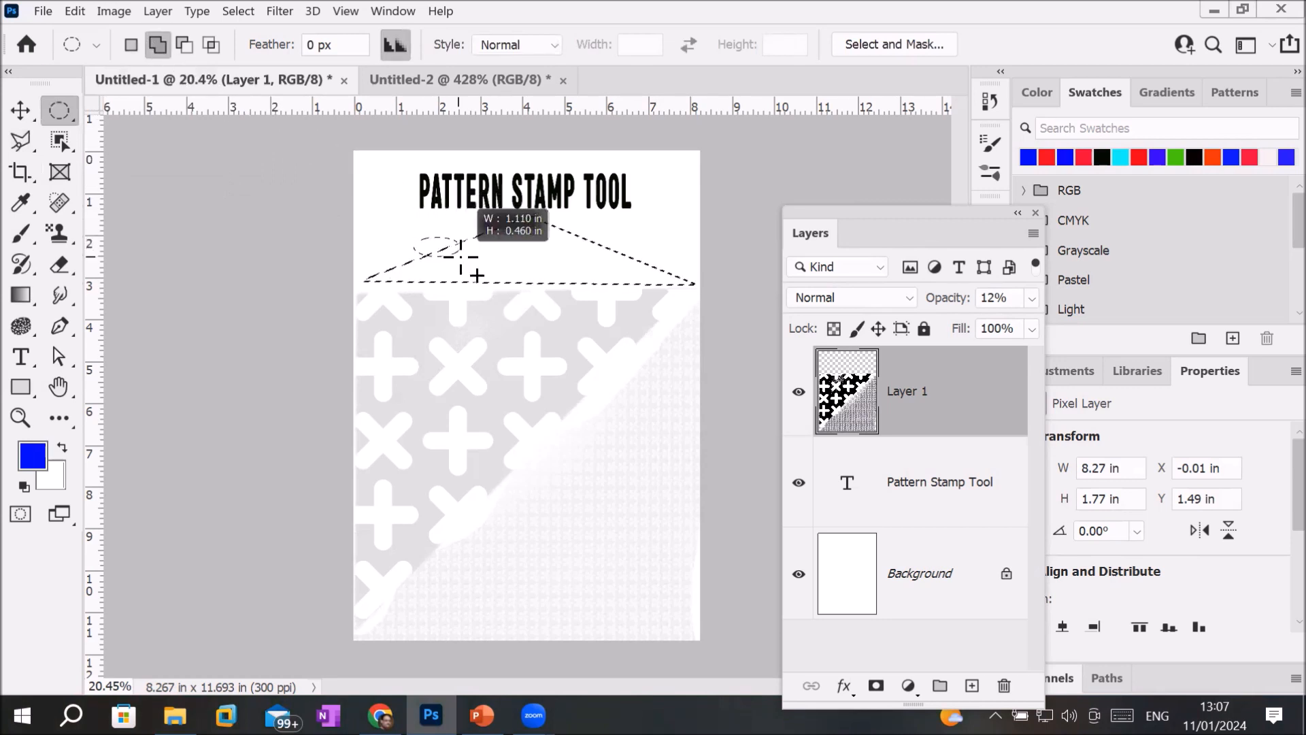
drag(594, 282, 651, 281)
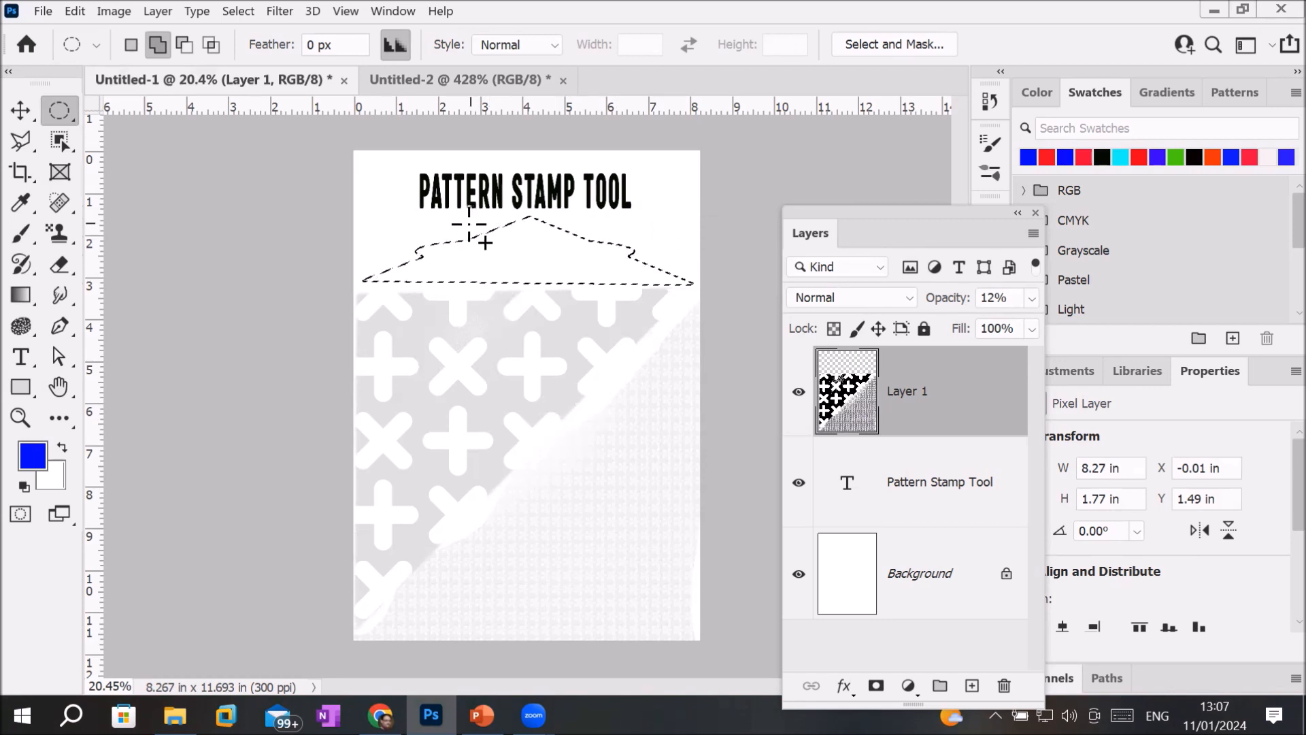
drag(487, 232, 608, 232)
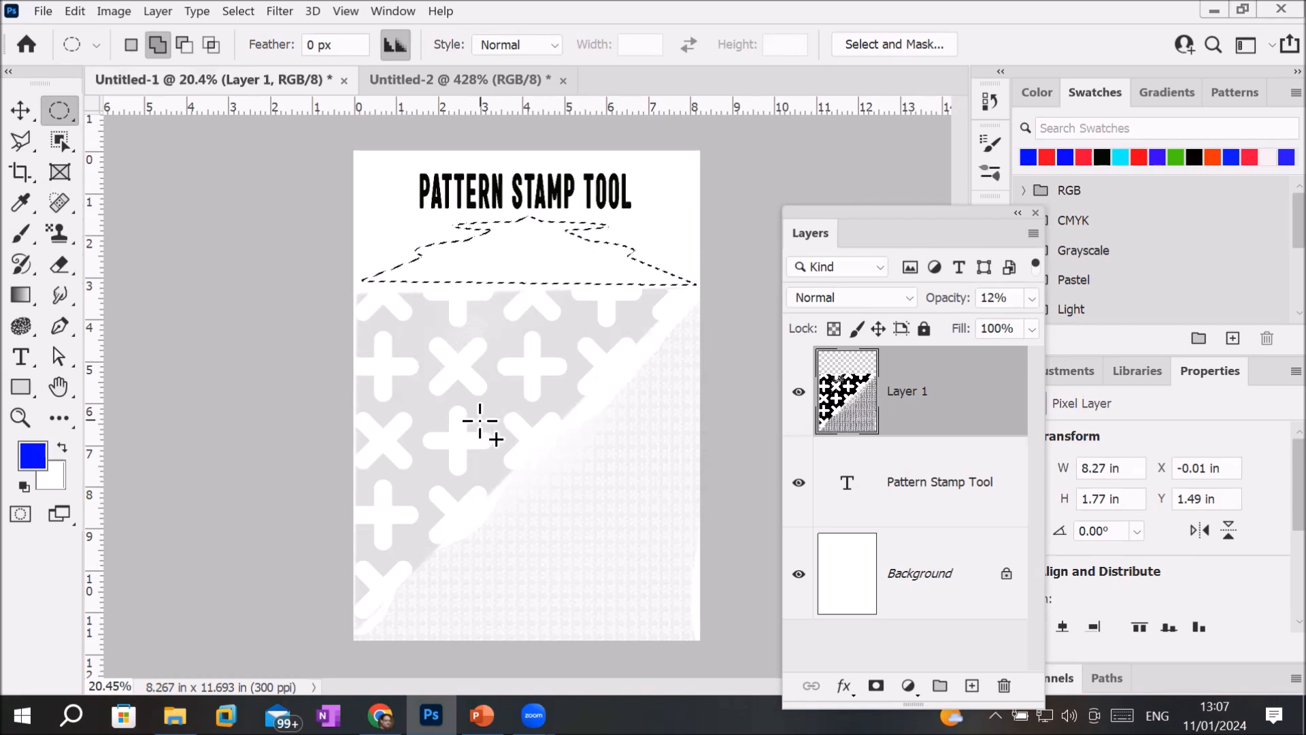
Step: Paint the birdspot pattern across the whole shaped selection below the title with the Pattern Stamp Tool
click(50, 231)
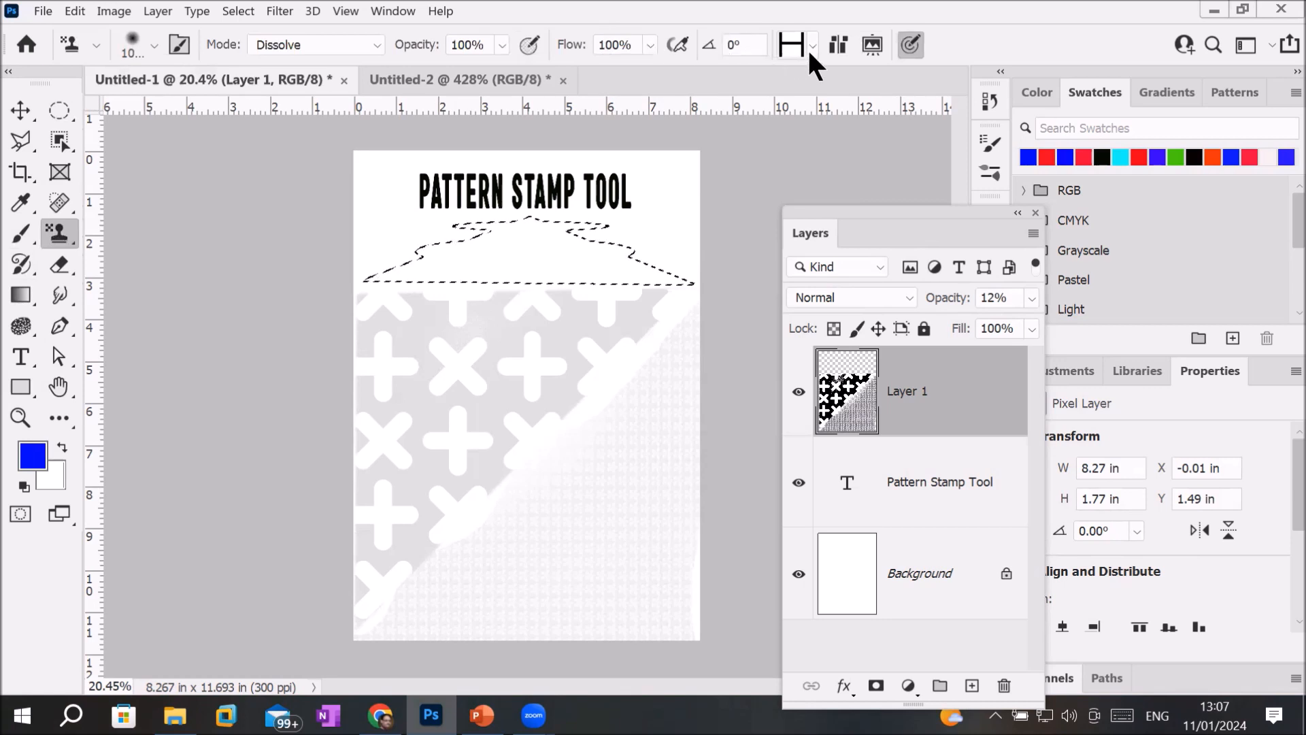
click(811, 57)
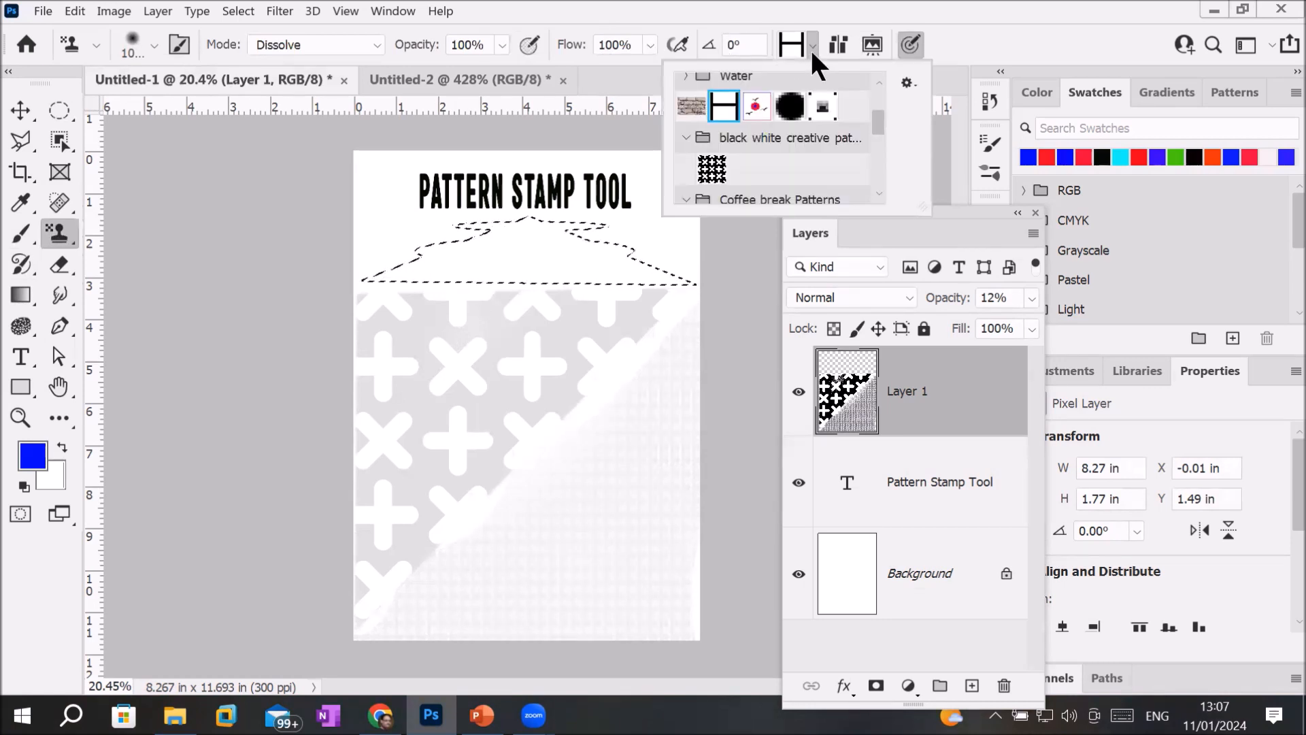
mouse_move(876, 121)
mouse_down()
mouse_move(873, 203)
mouse_move(897, 115)
mouse_up()
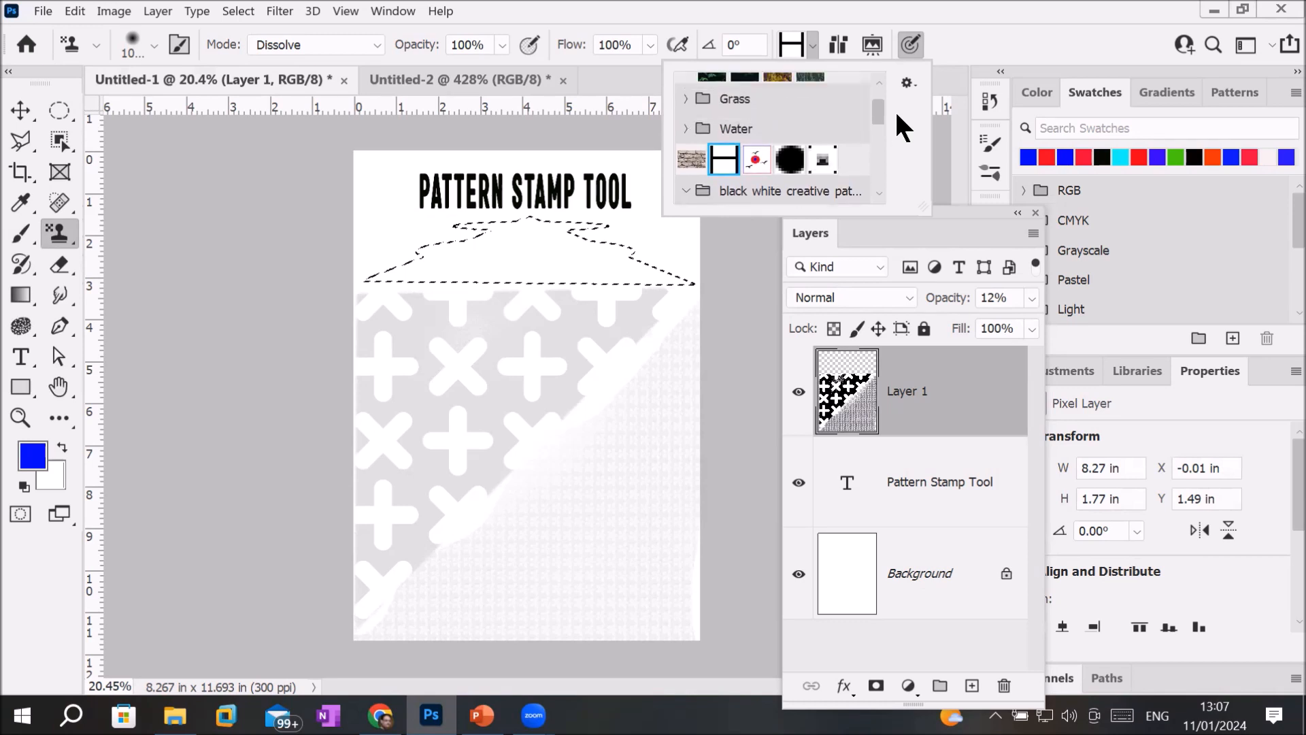
click(755, 162)
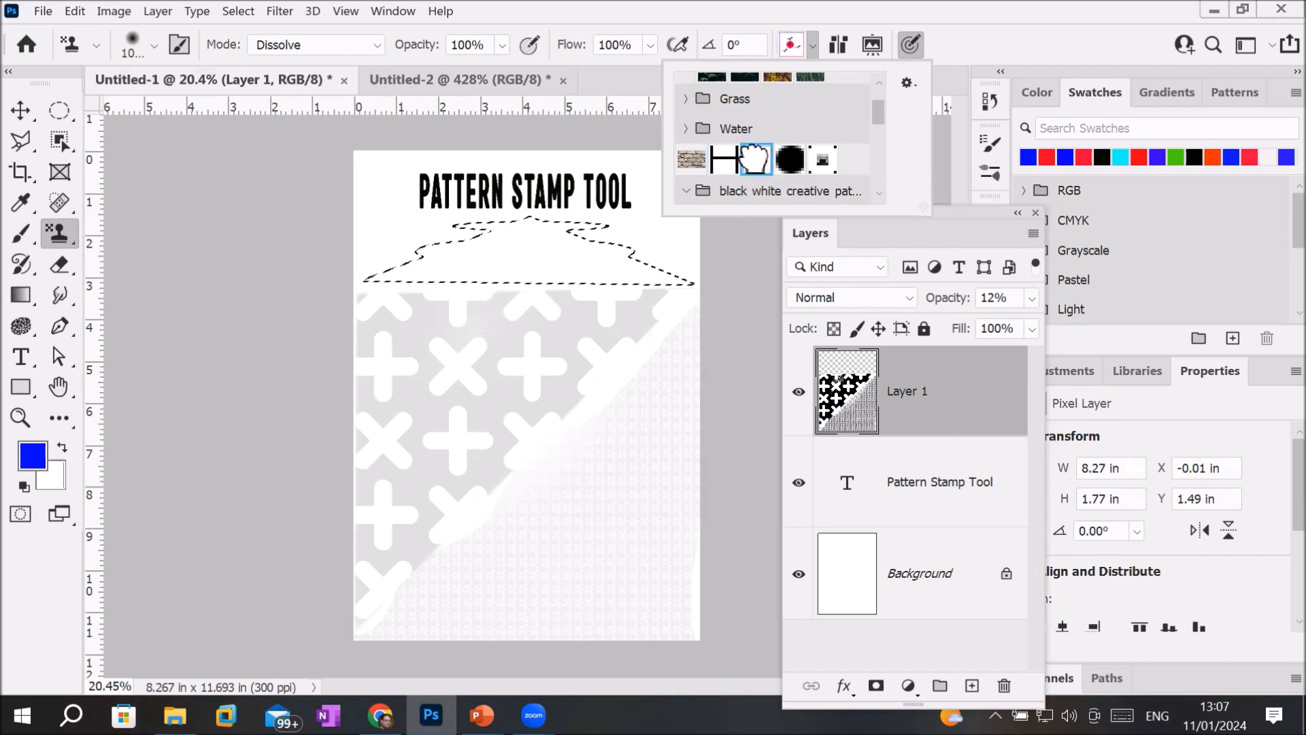
click(439, 261)
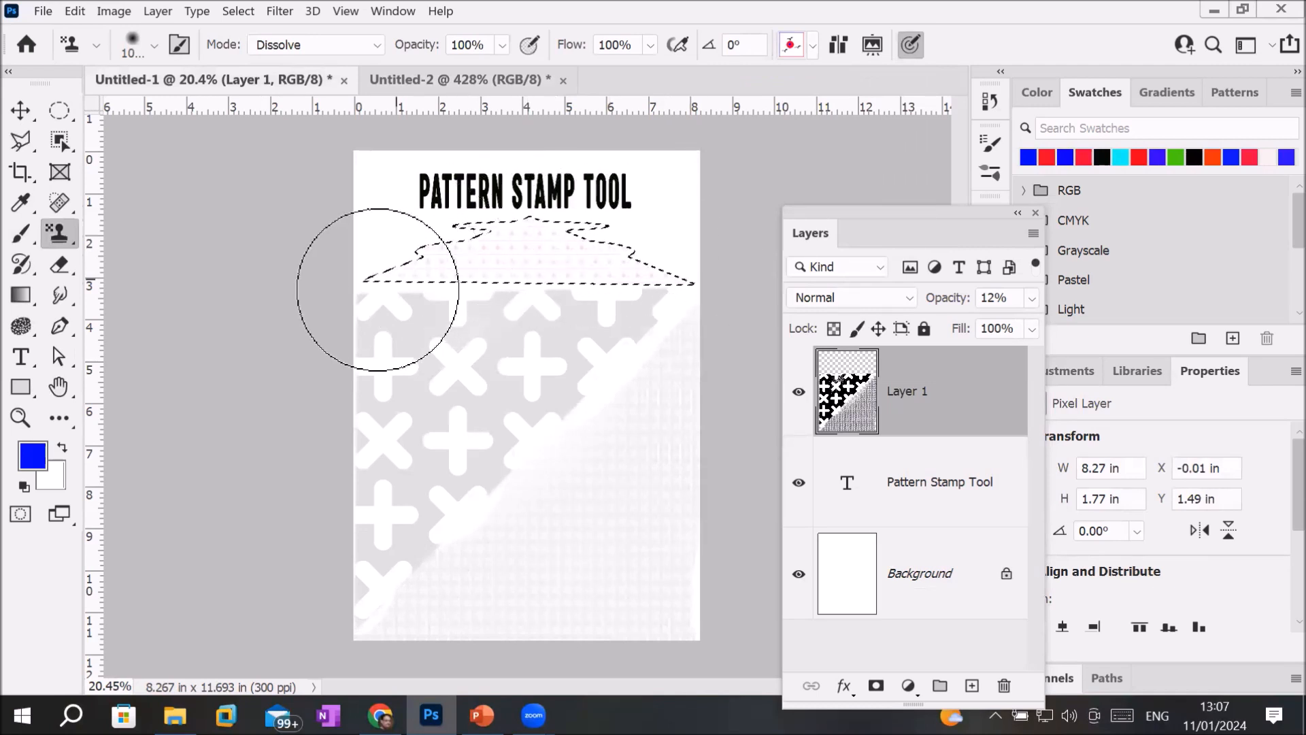
drag(355, 272, 405, 270)
Step: Deselect the shaped area and examine the painted birdspot pattern up close and at full page
scroll(554, 234, up, 5)
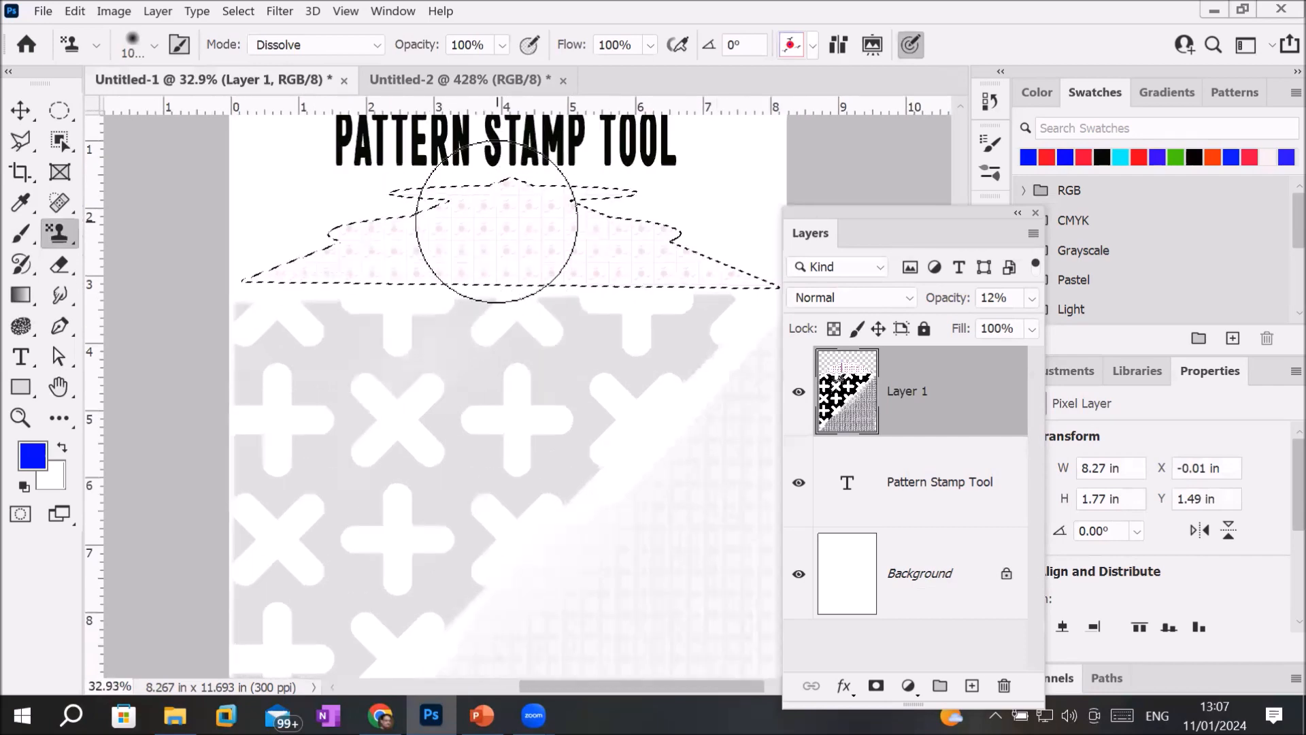
scroll(496, 242, up, 2)
scroll(497, 242, up, 5)
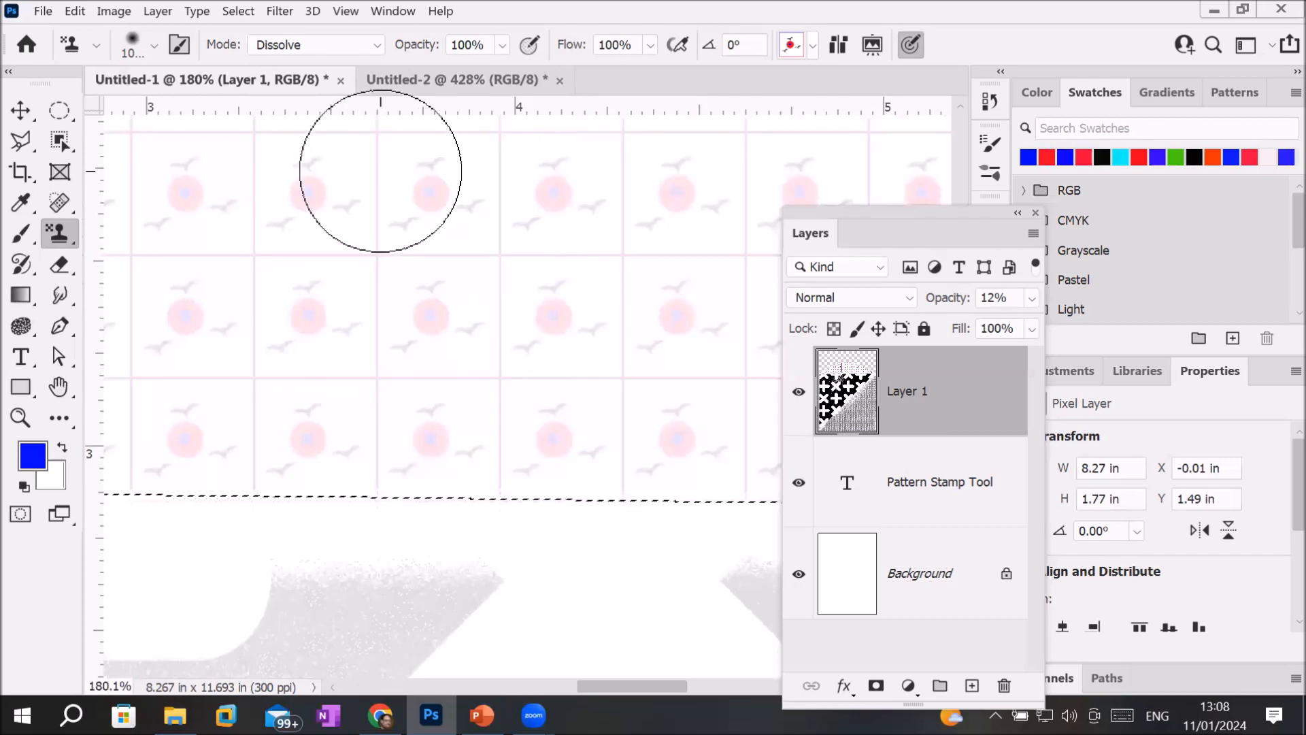
scroll(416, 181, down, 4)
scroll(405, 175, down, 10)
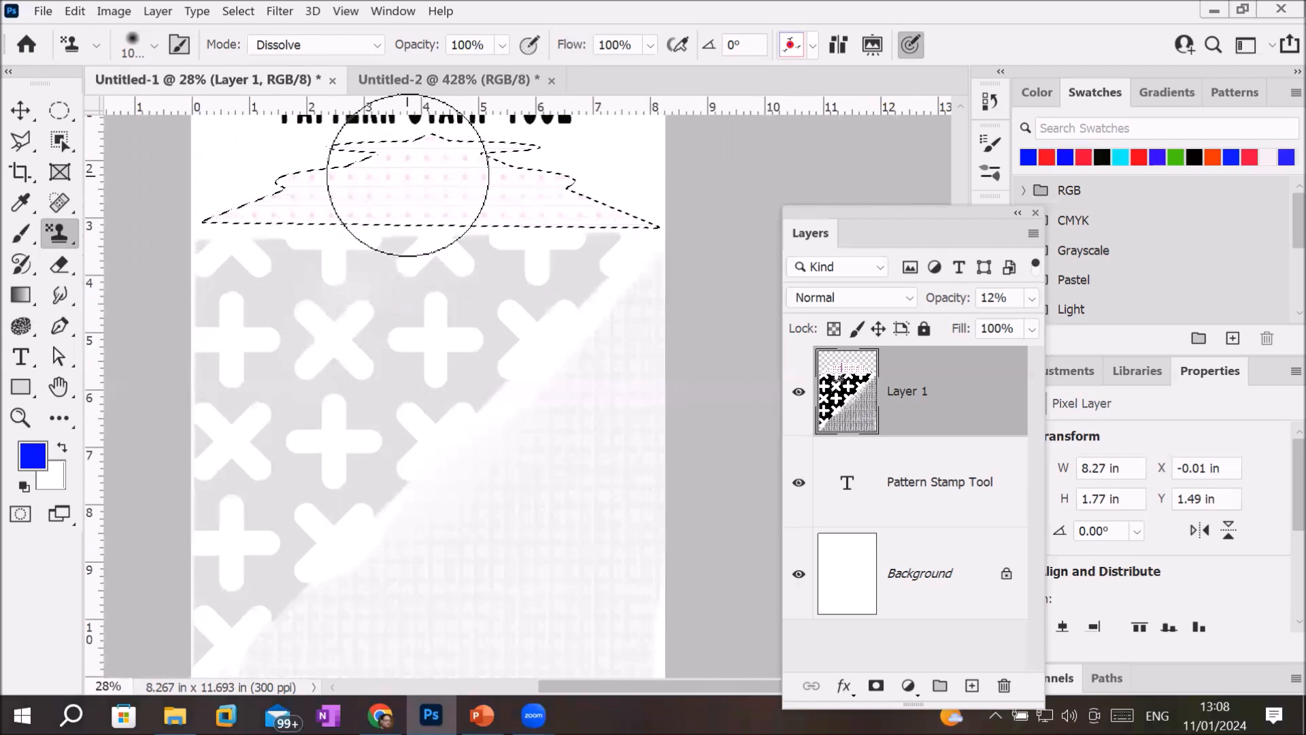
key(ctrl+d)
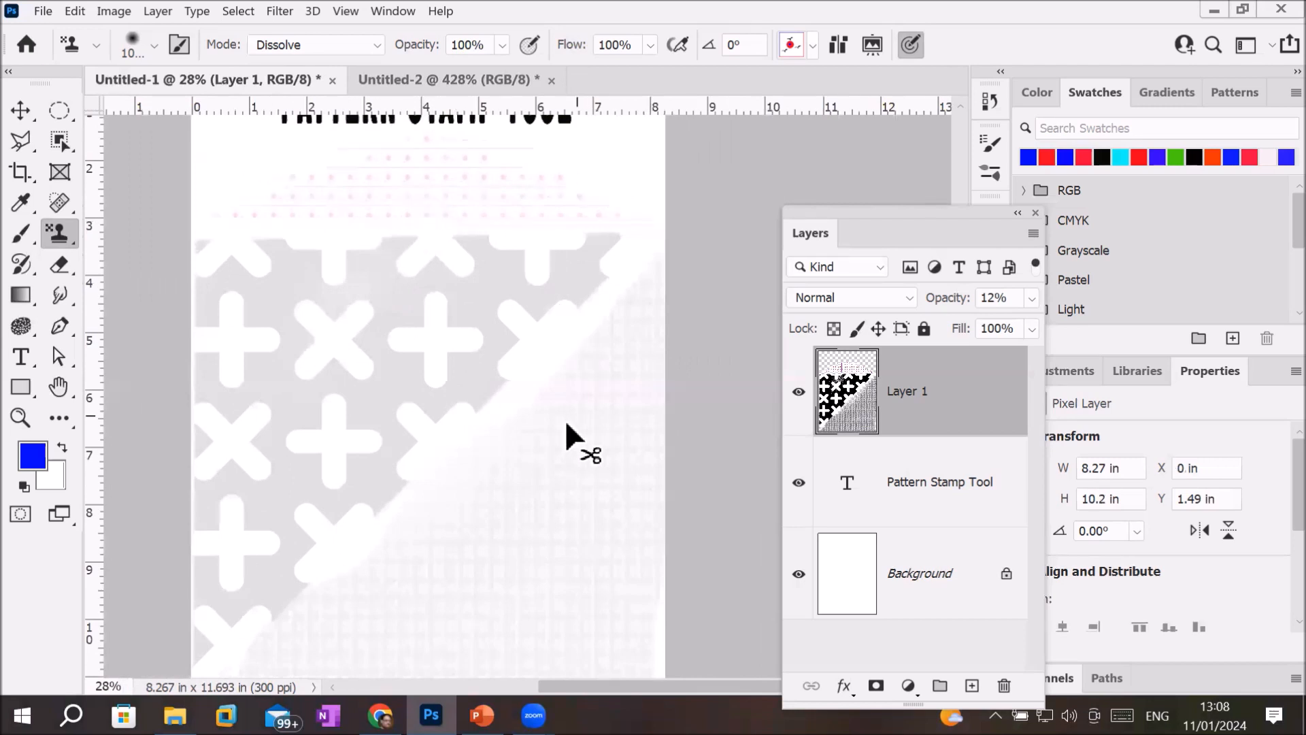
scroll(379, 187, up, 8)
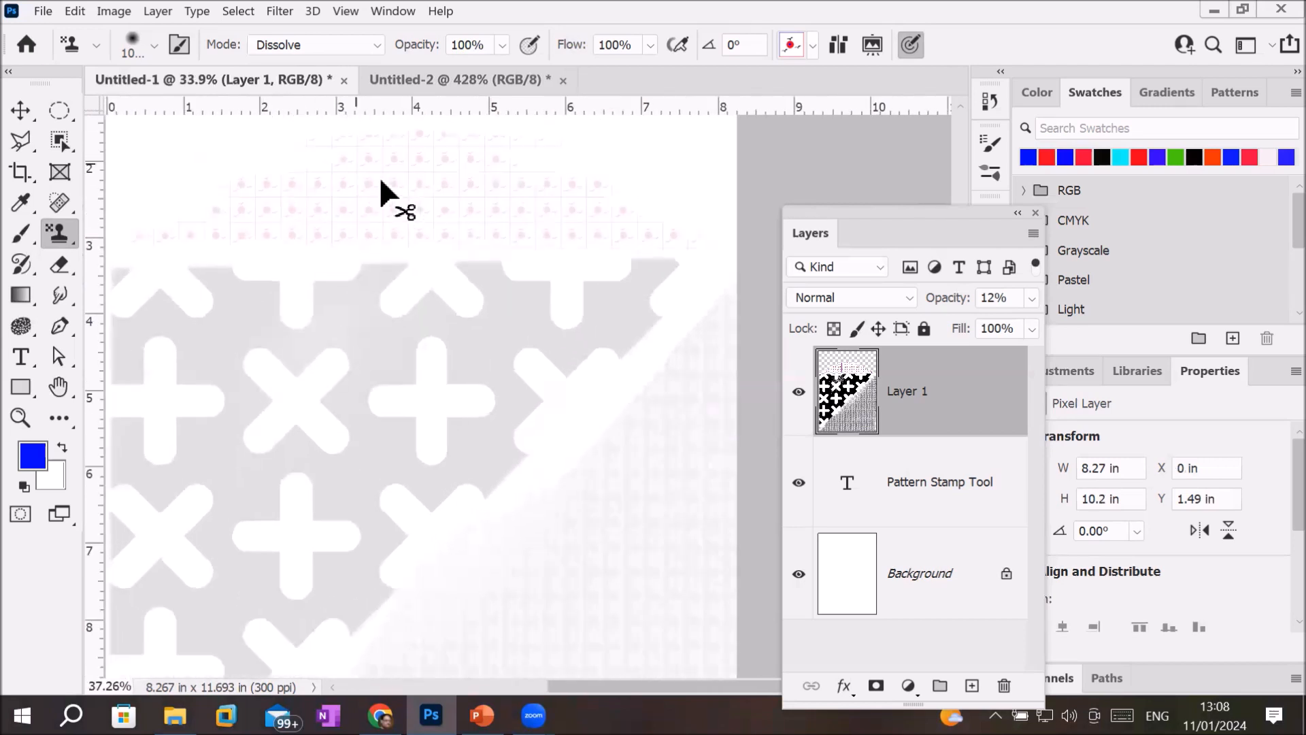
scroll(330, 196, up, 6)
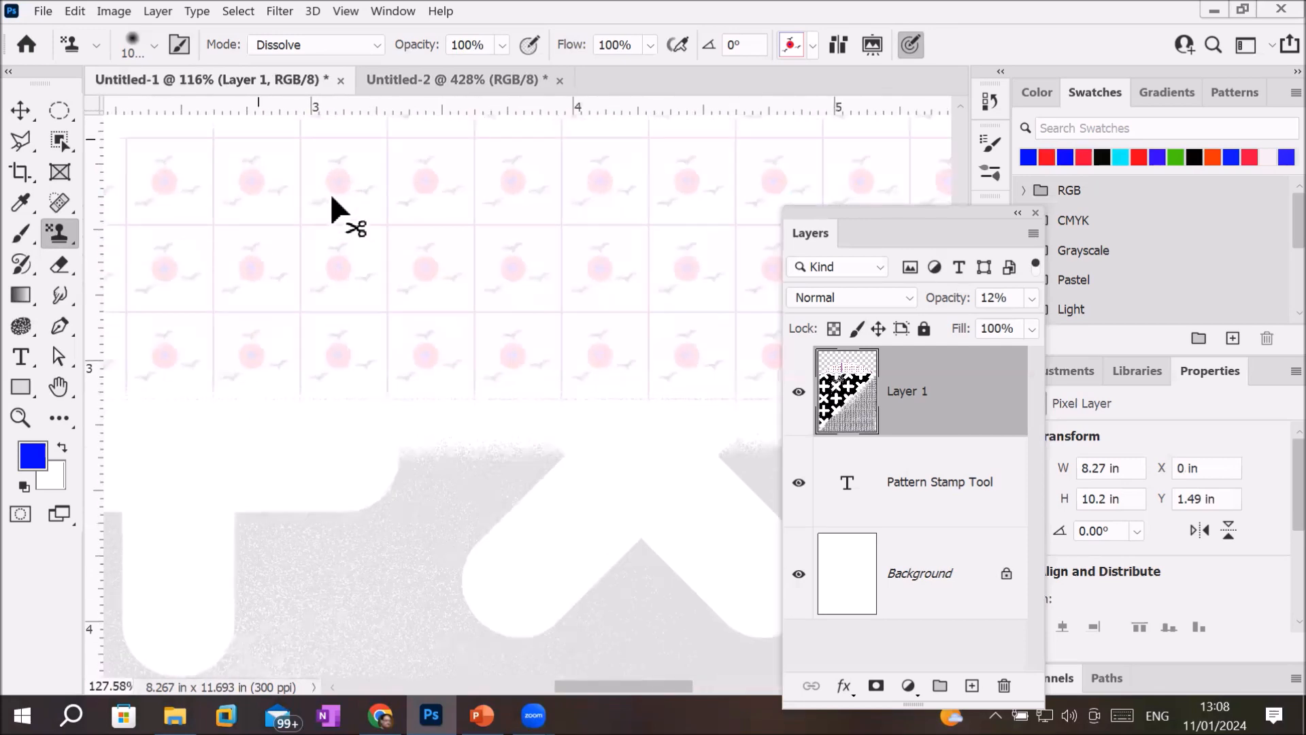
scroll(480, 206, down, 12)
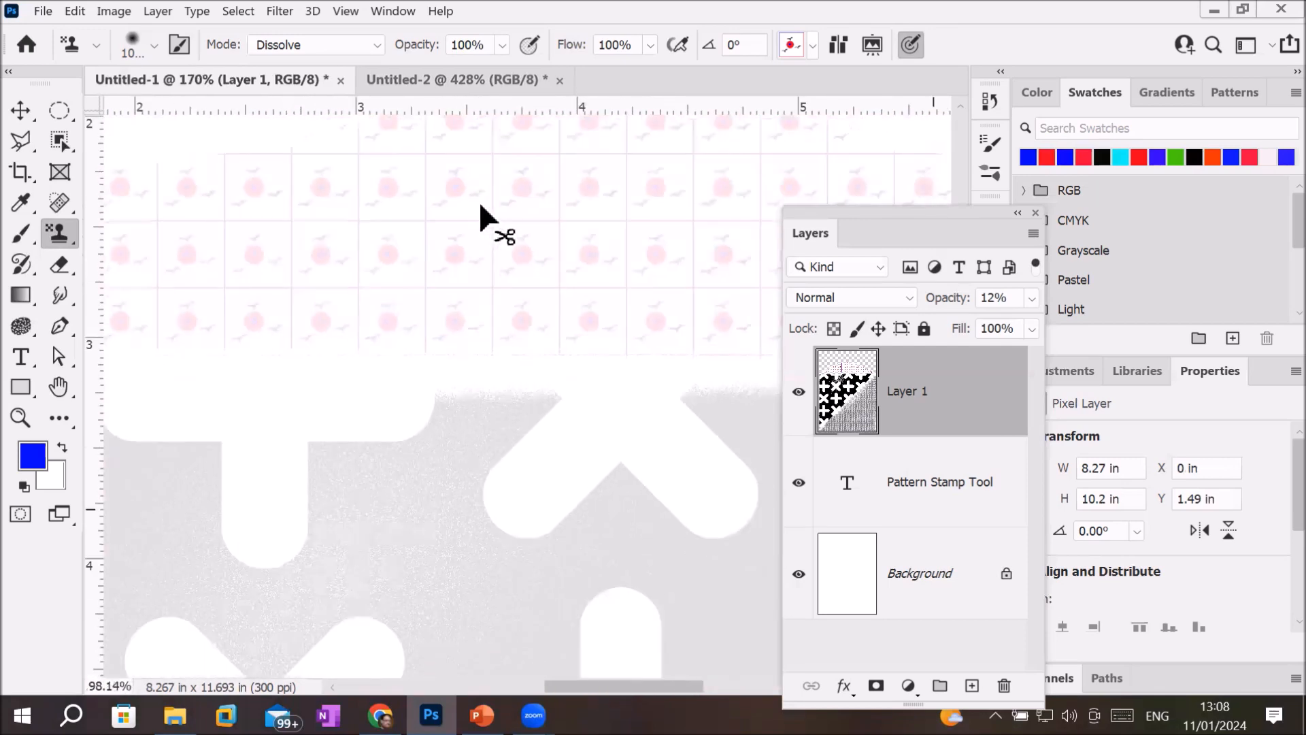
scroll(480, 206, down, 1)
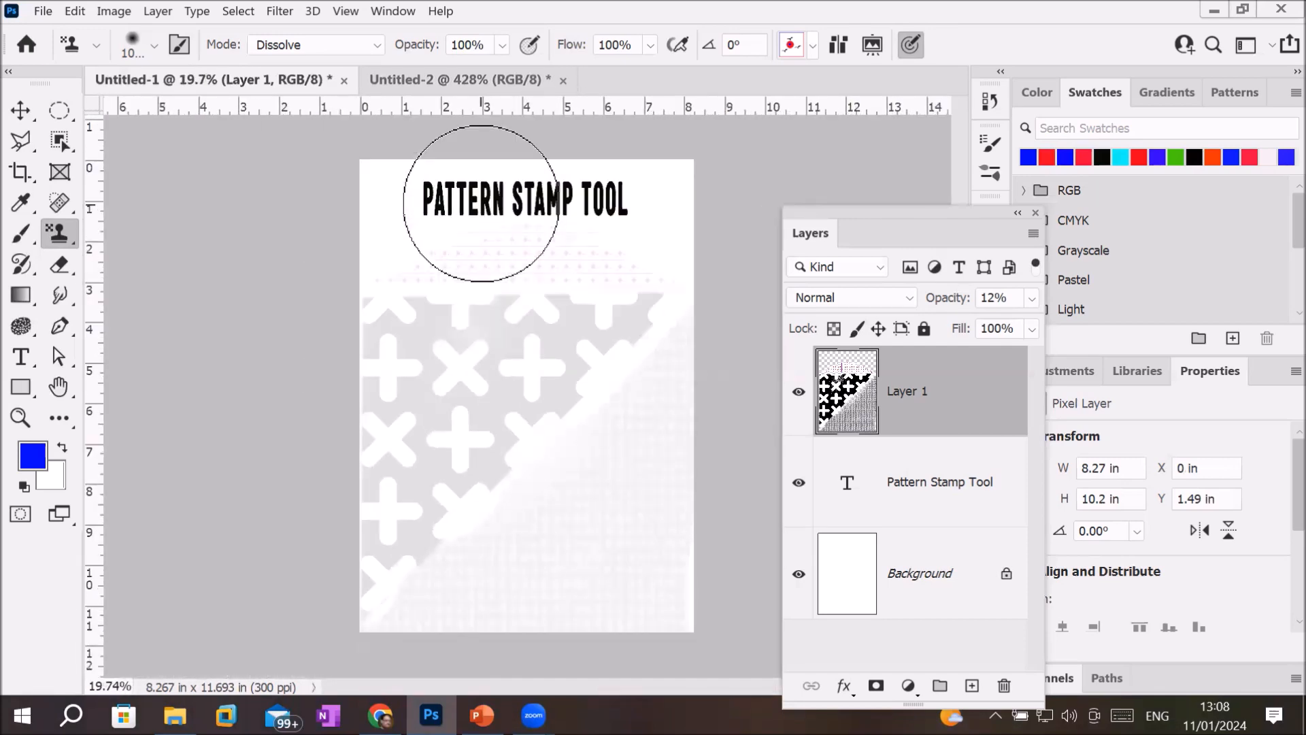
scroll(481, 204, up, 1)
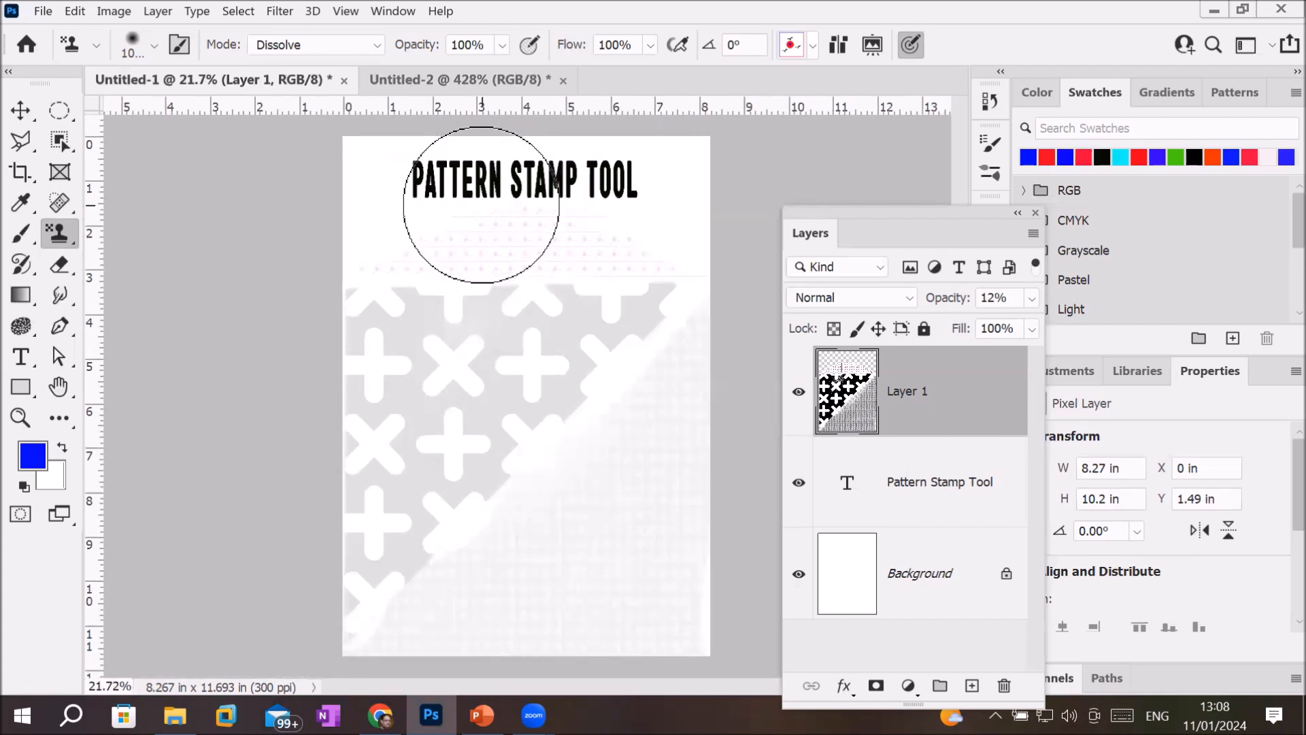
Step: Place the curly-haired woman's portrait from the FACES folder as an embedded image, scaled to 5.74%
click(43, 12)
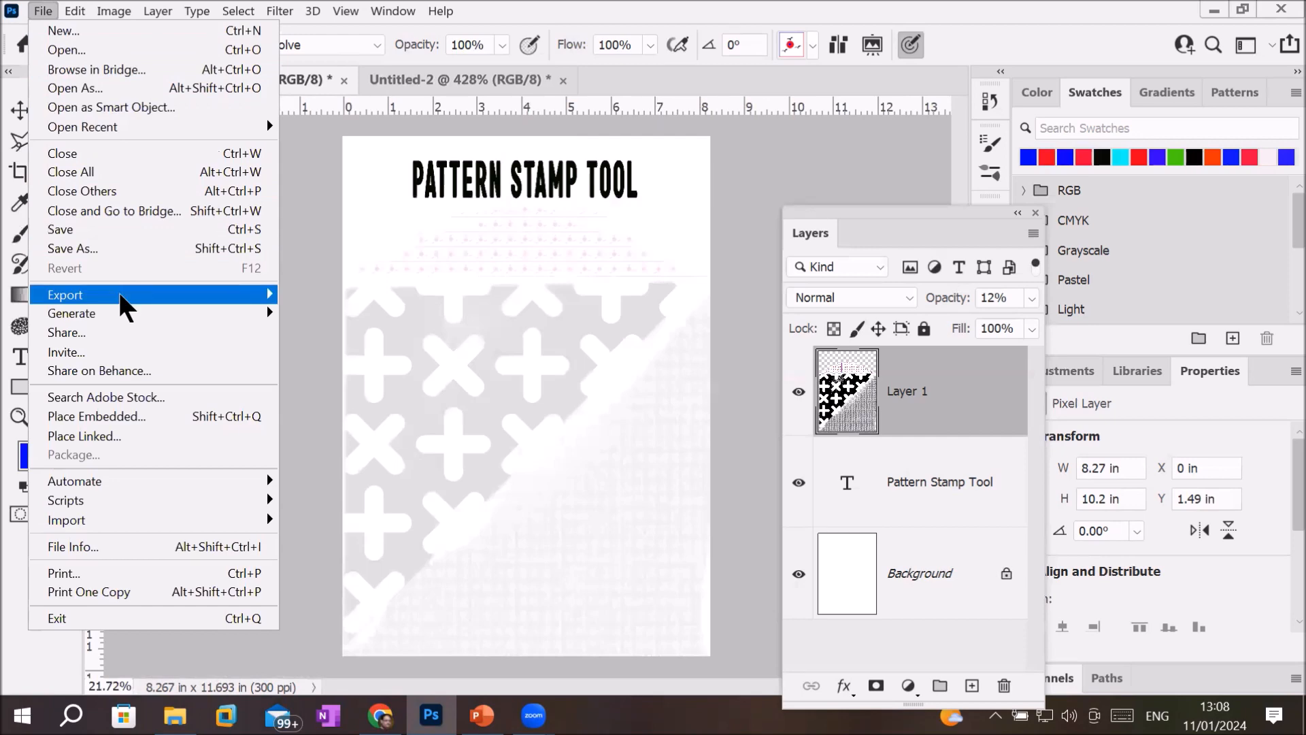
click(182, 415)
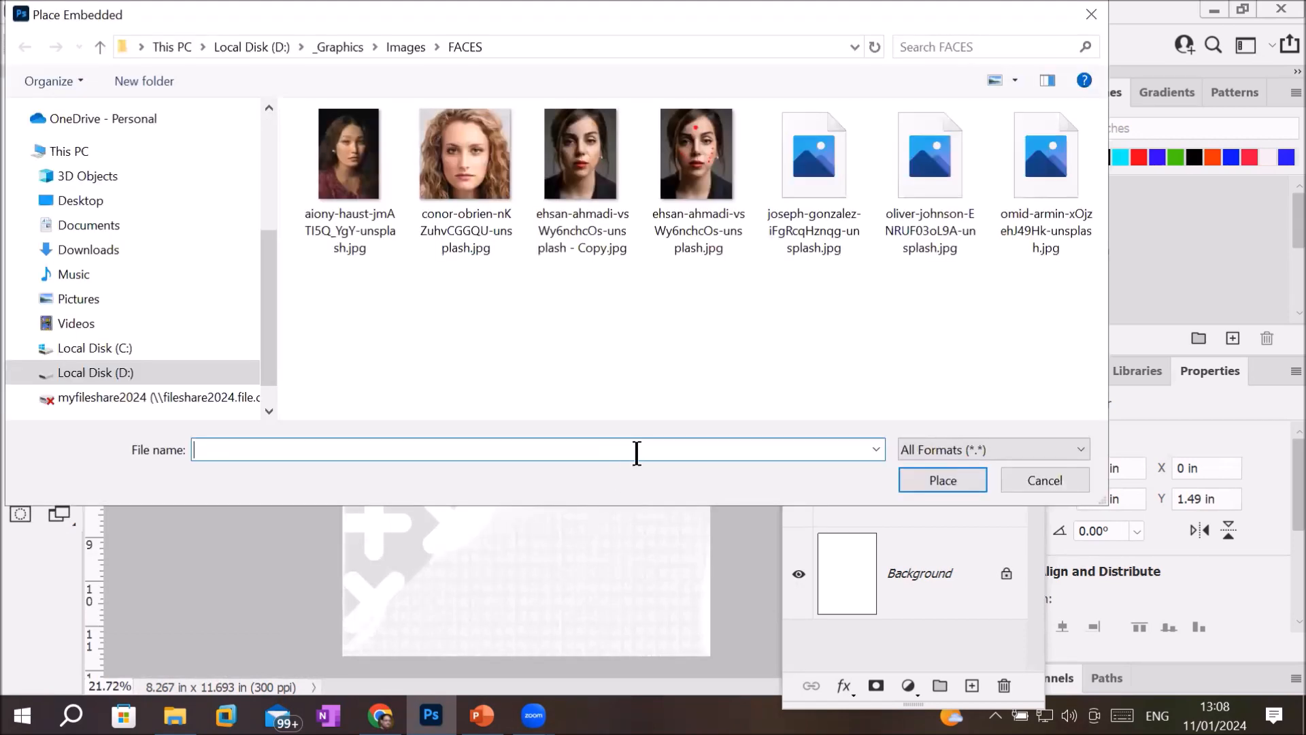
double_click(460, 177)
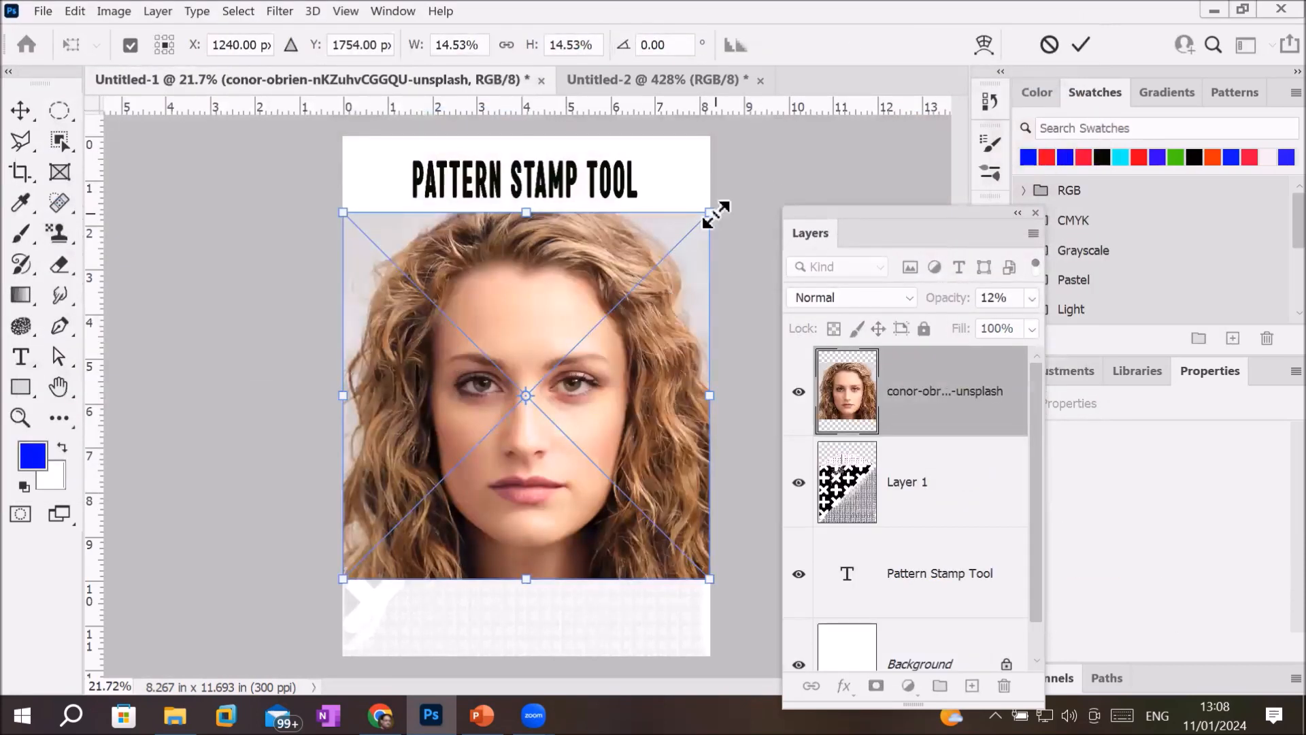
drag(714, 216, 596, 321)
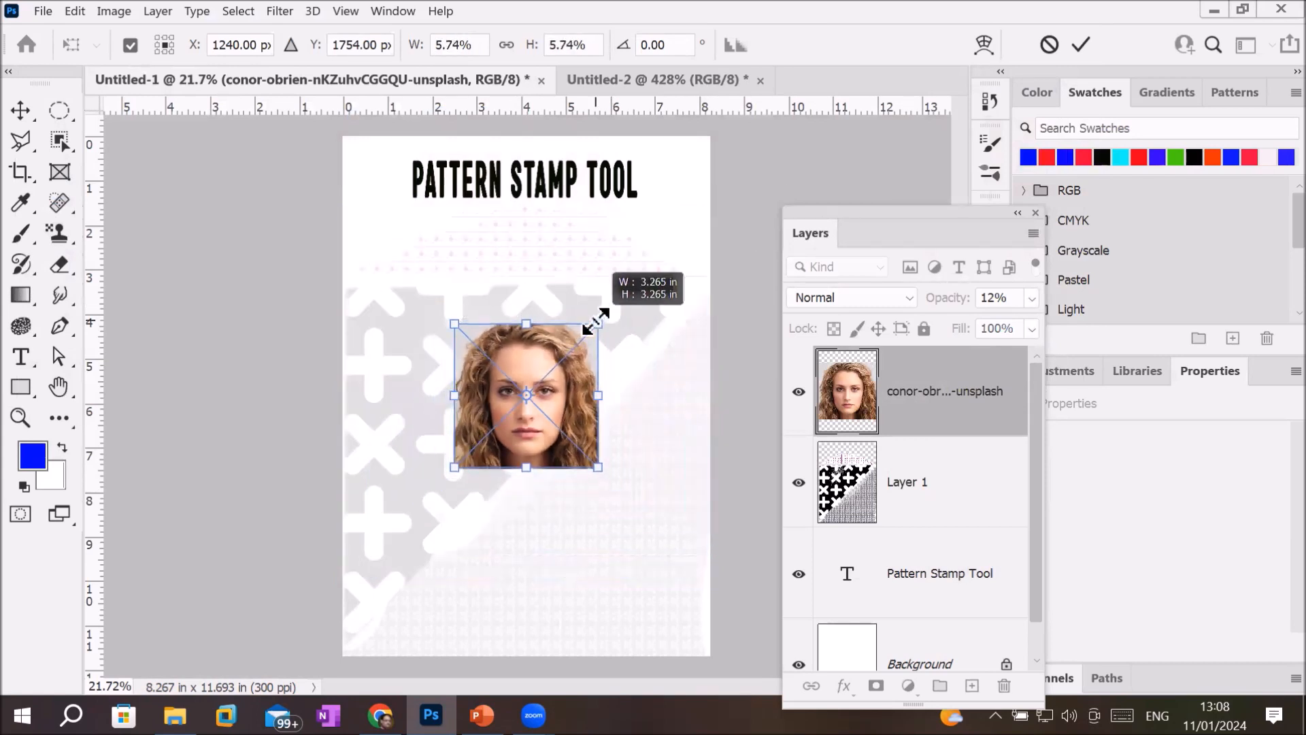
drag(596, 321, 596, 321)
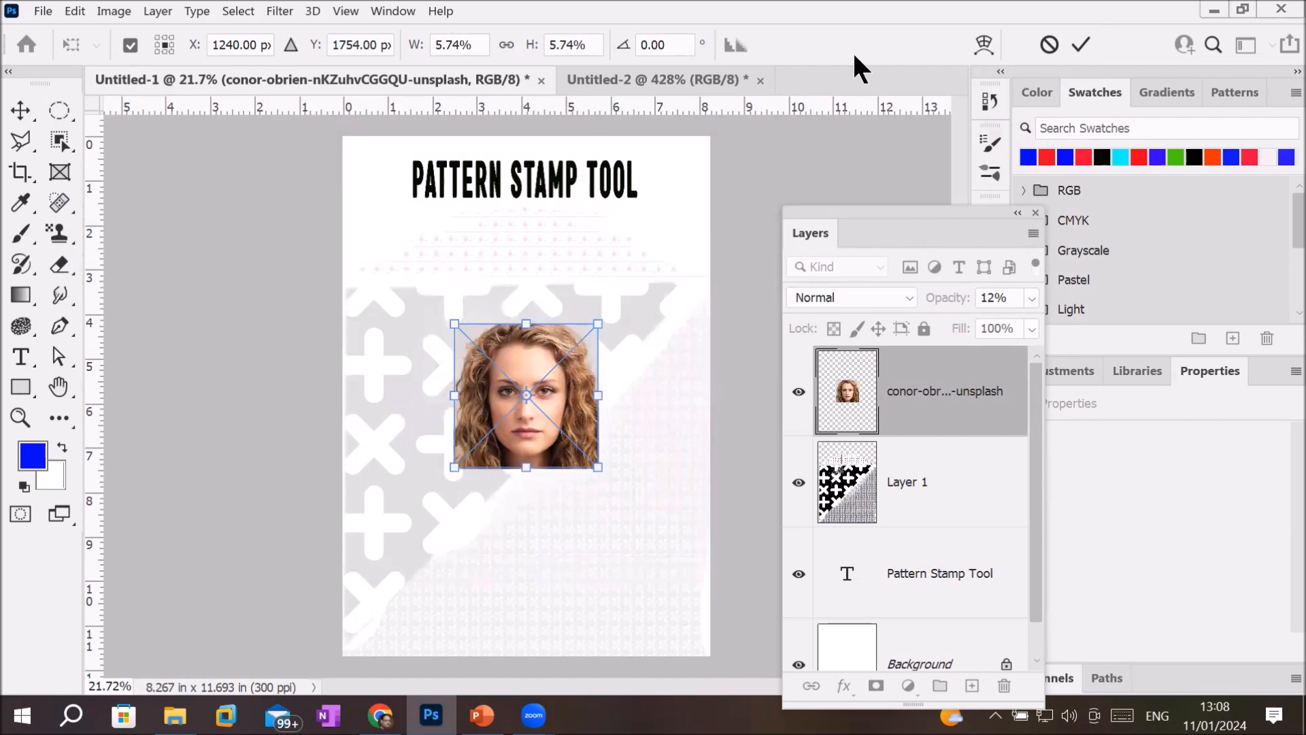
click(1087, 46)
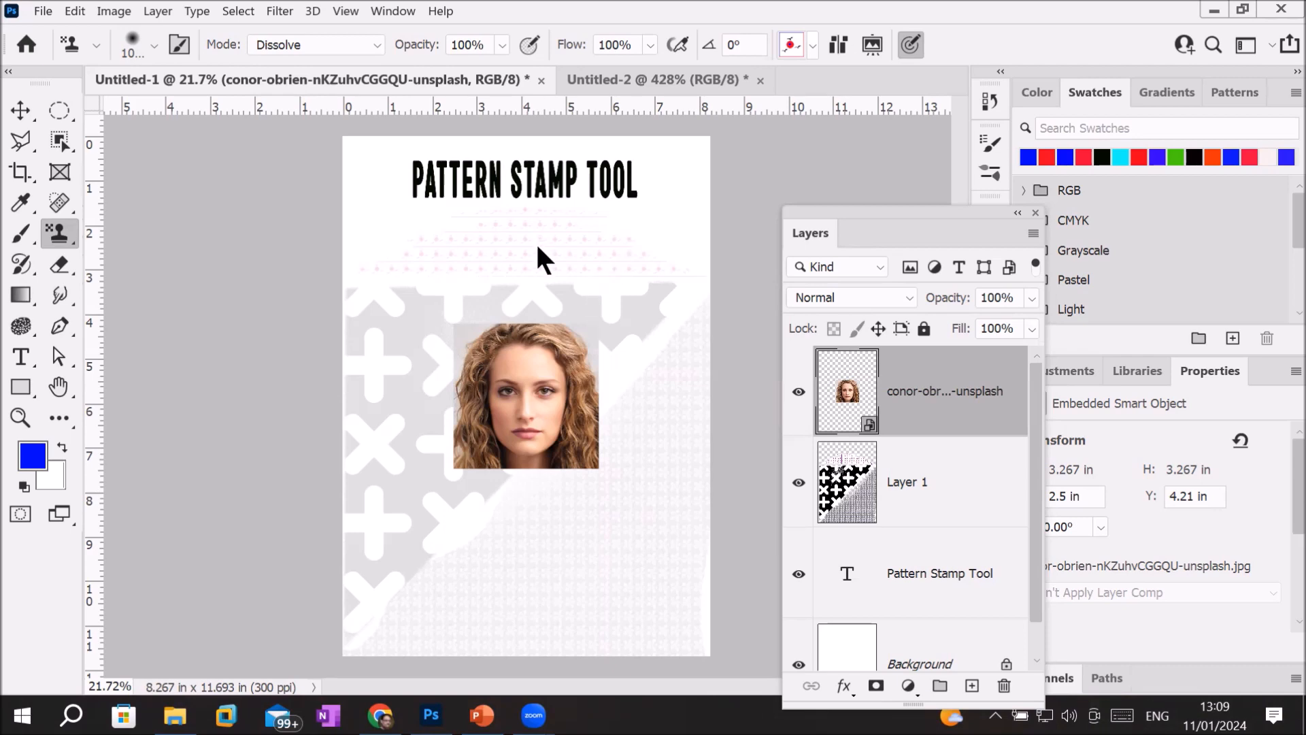
Step: Move the portrait straight down to the page's bottom edge, at Y 8.42 in
scroll(677, 227, up, 4)
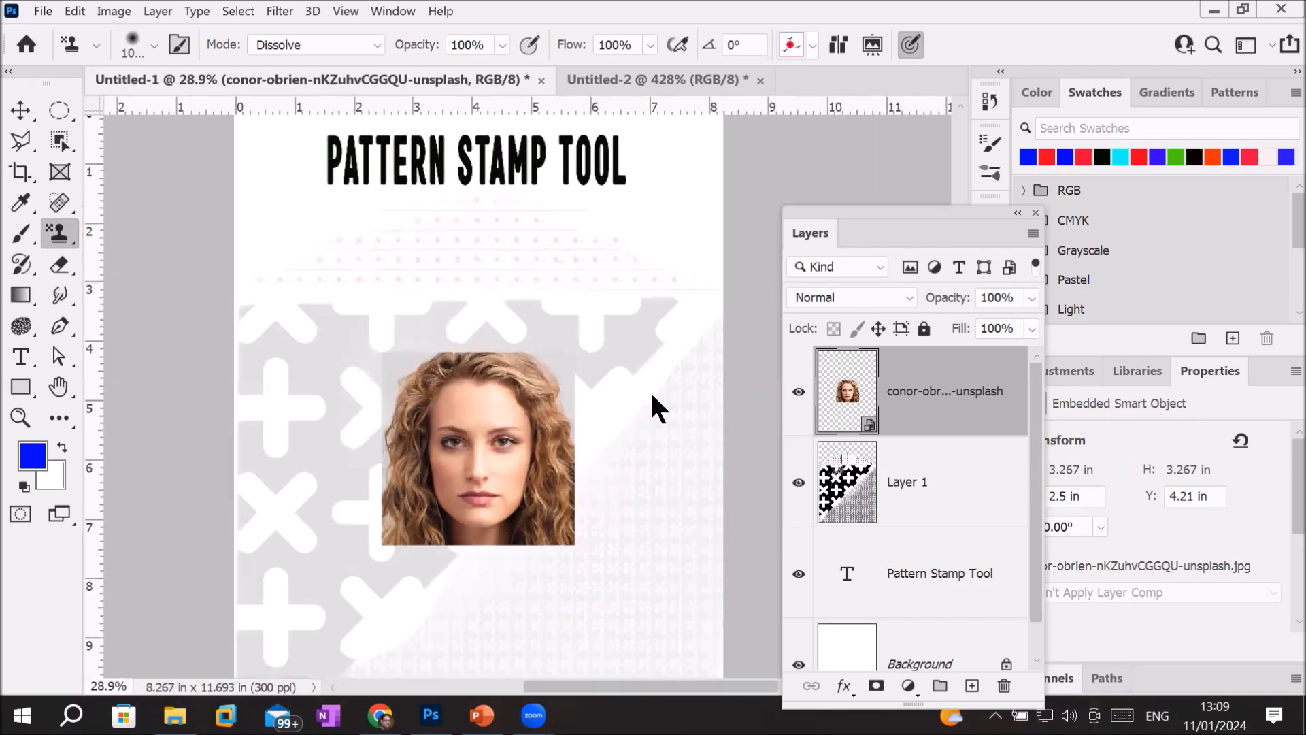
scroll(651, 402, down, 4)
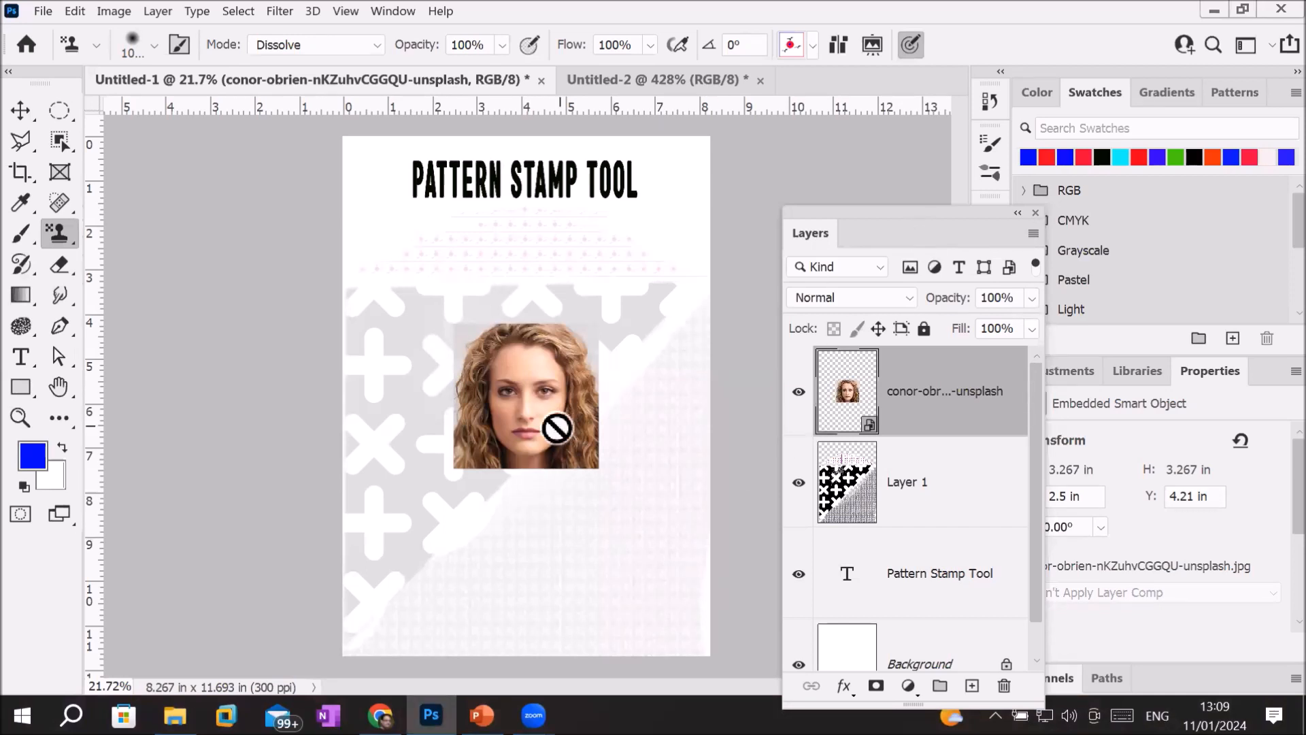
click(21, 110)
drag(484, 385, 508, 582)
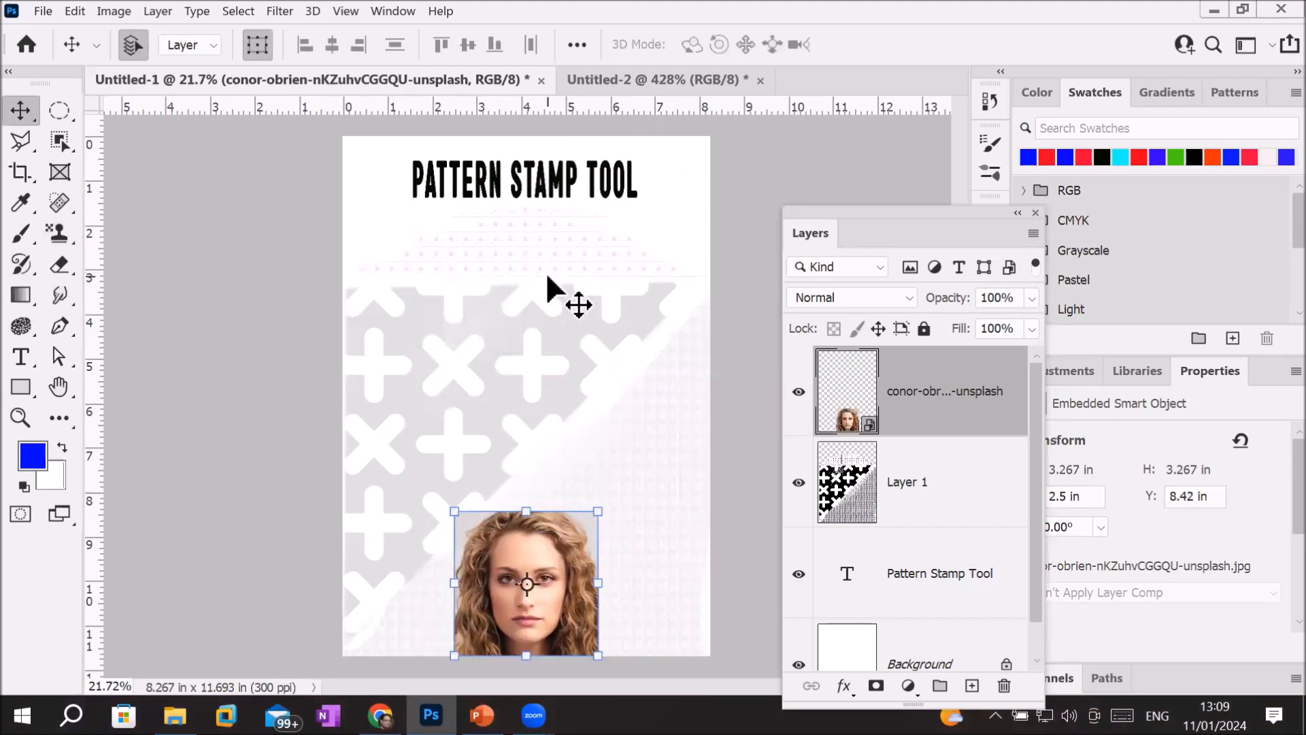
Step: Return to the Pattern Stamp Tool and set its brush angle to 45°
click(59, 227)
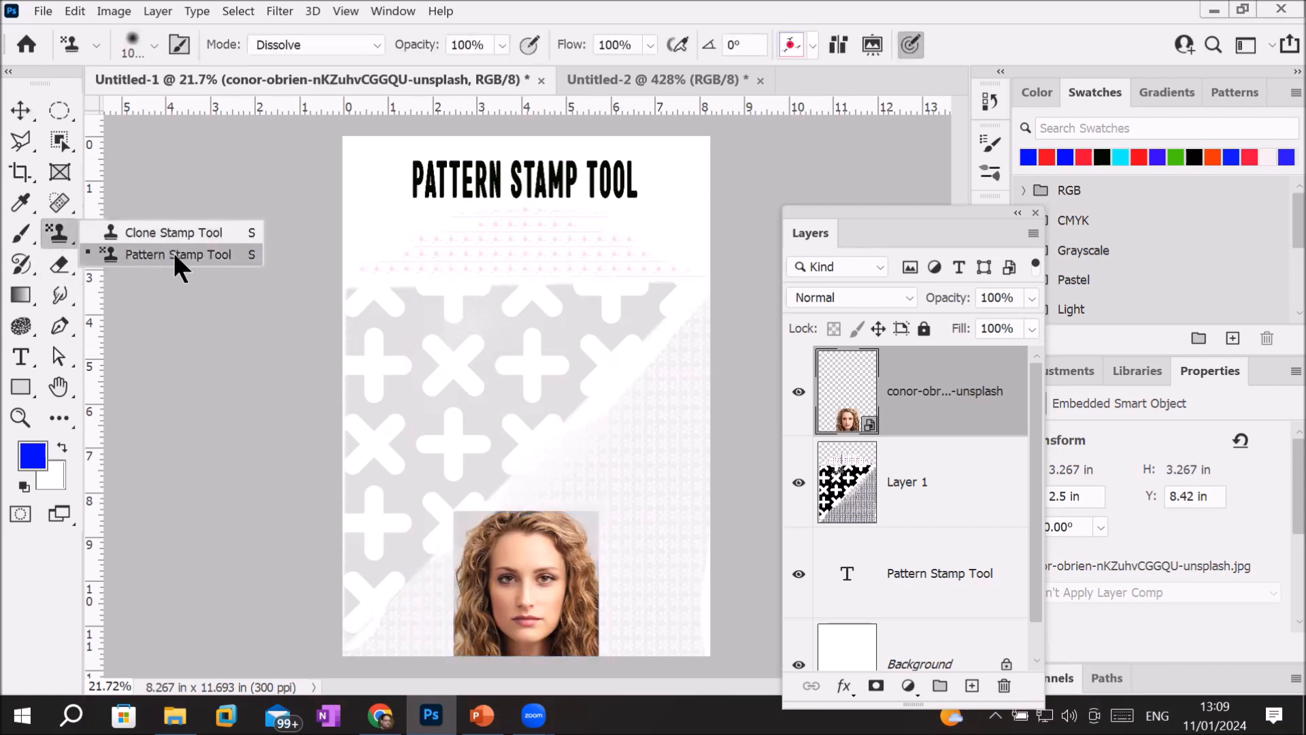
click(174, 254)
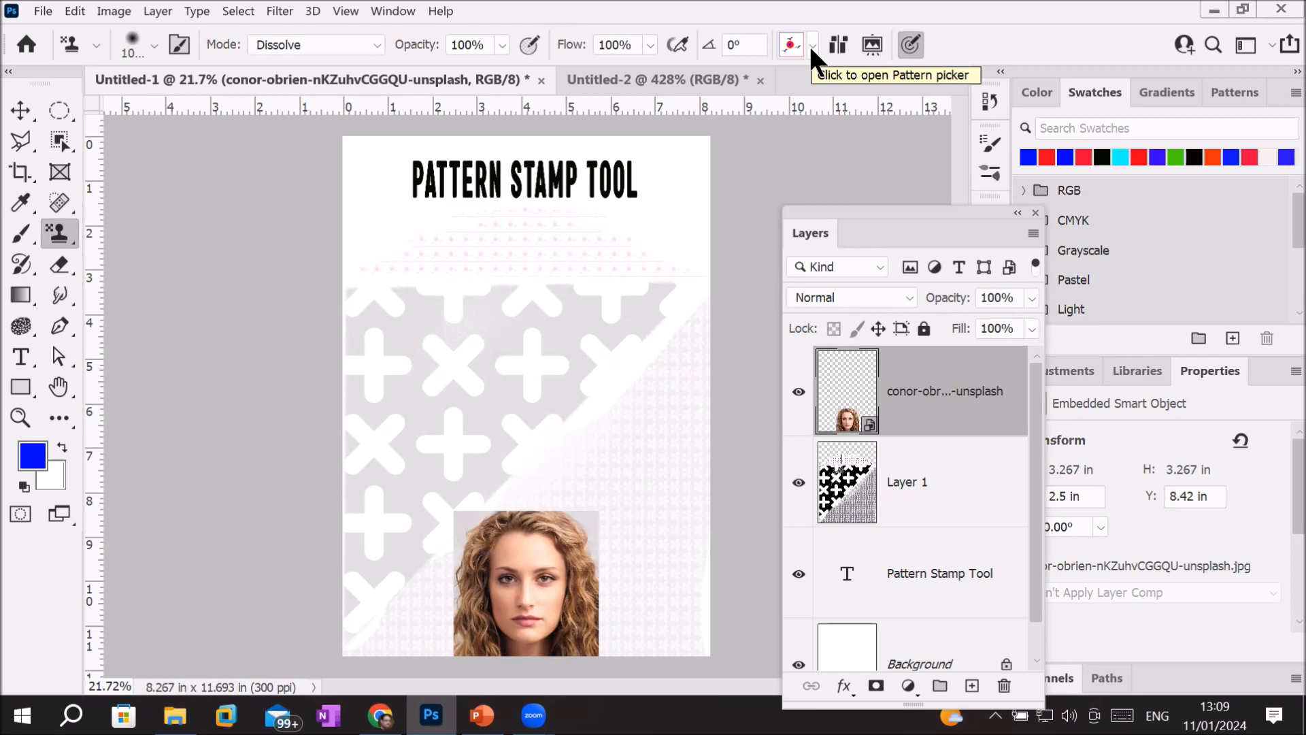
scroll(483, 210, up, 5)
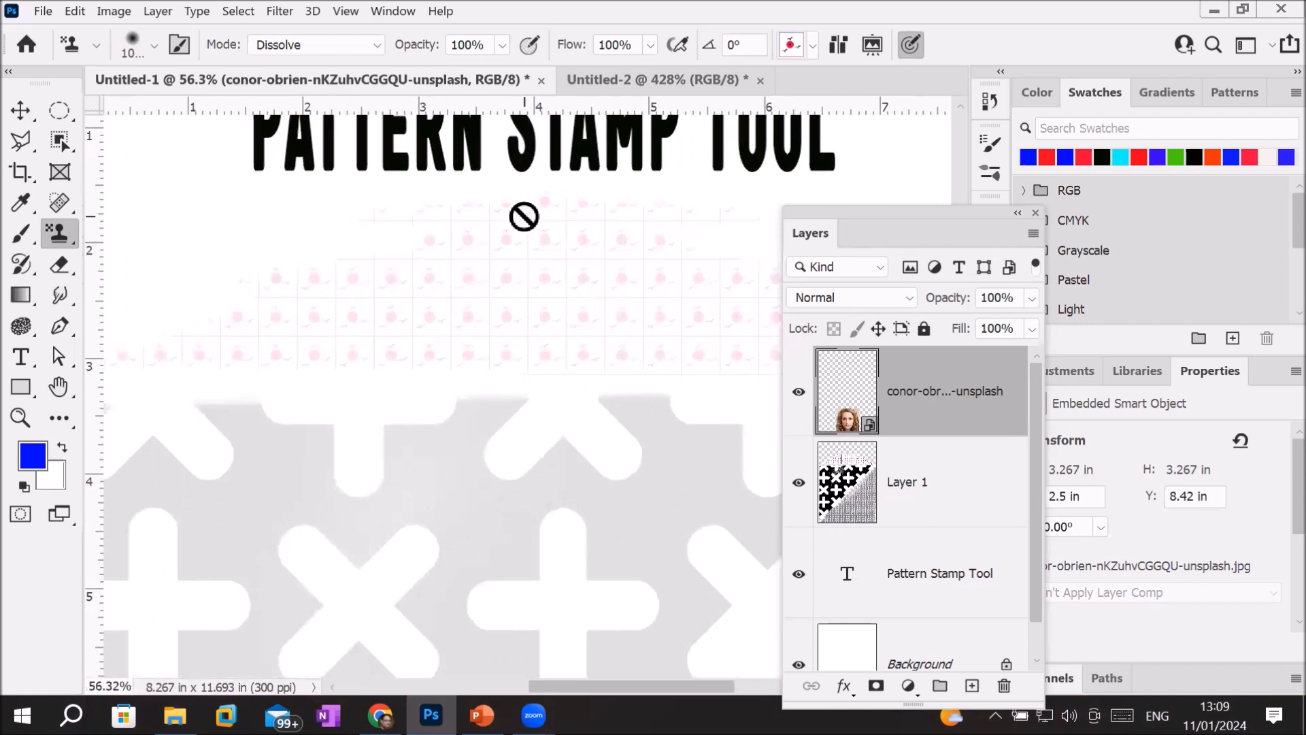
click(755, 42)
click(708, 39)
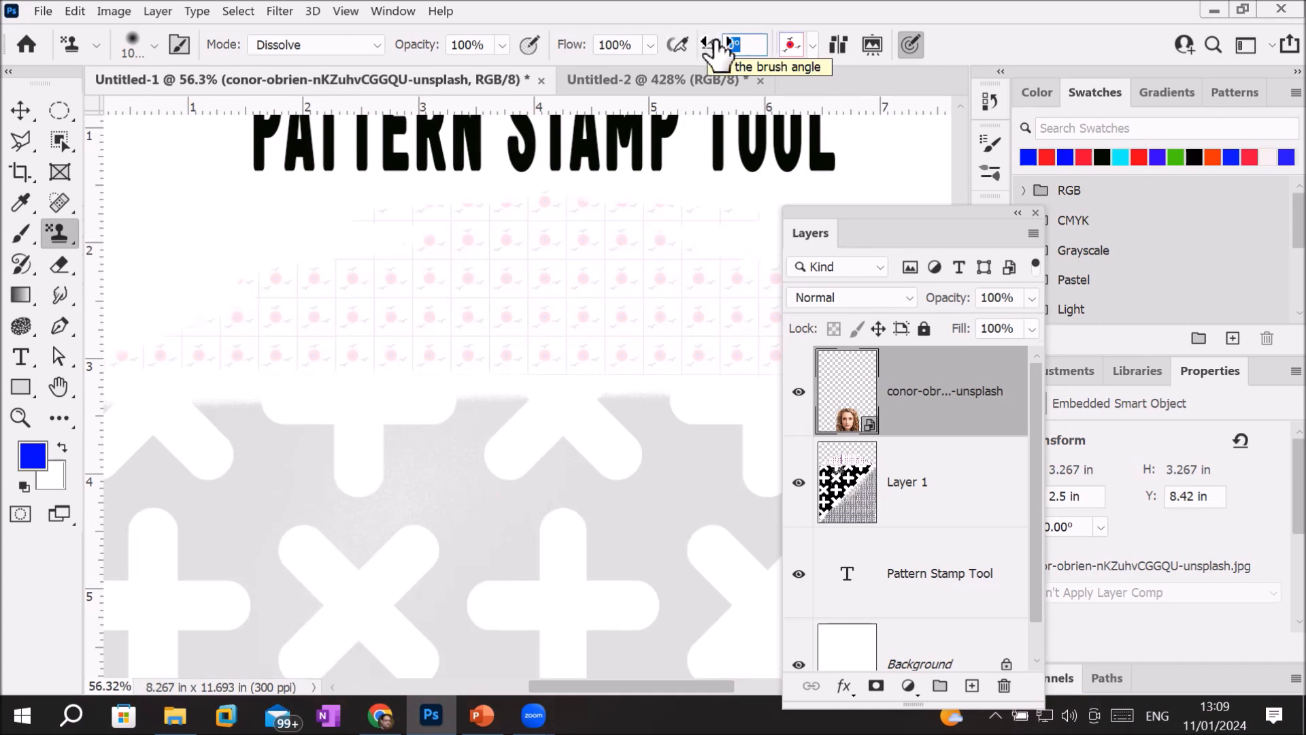
text(45)
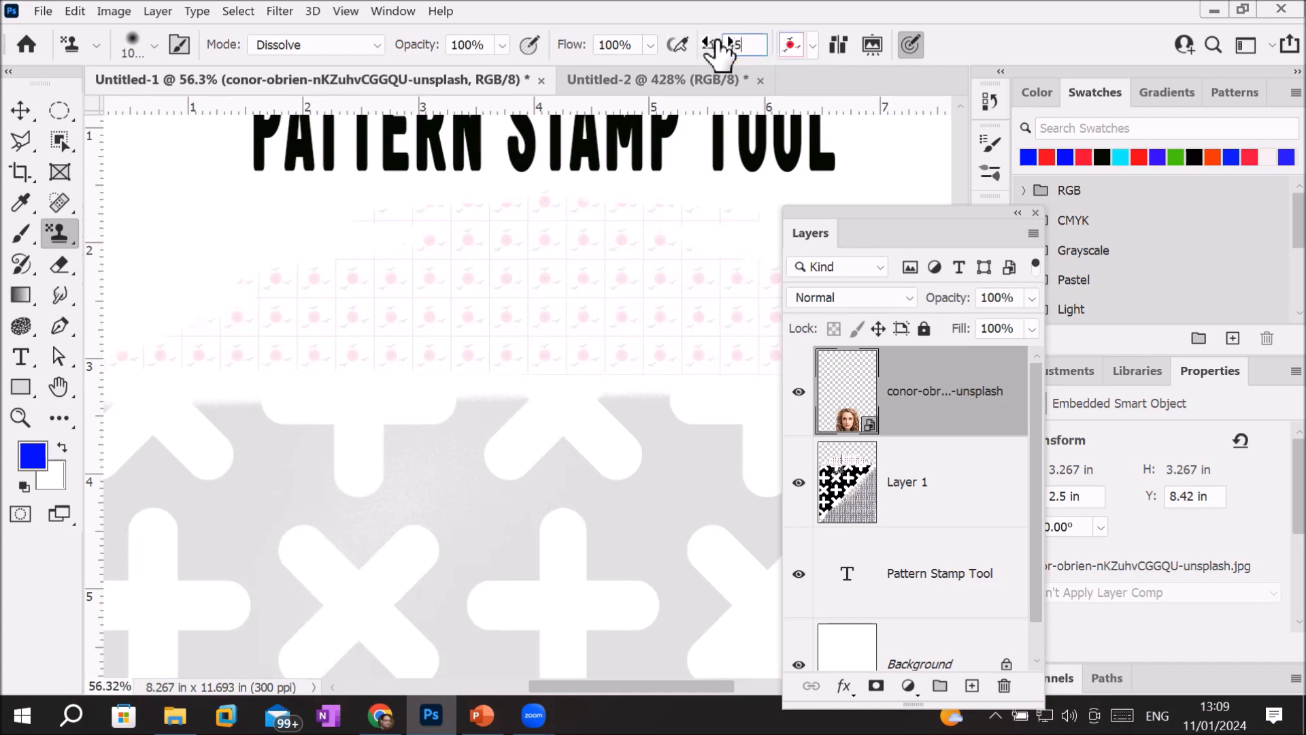
Step: Add a new layer above the portrait and paint the birdspot pattern over the upper part of the gray cross pattern
click(790, 43)
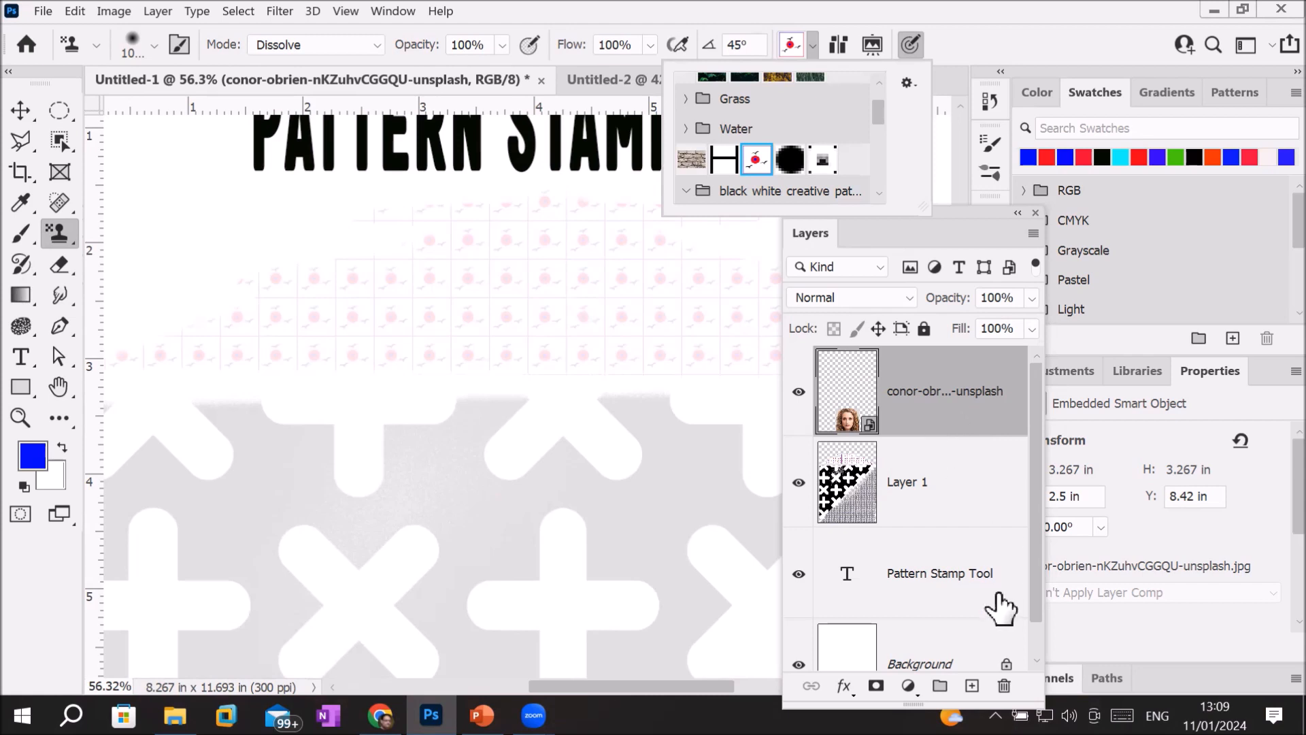
click(972, 685)
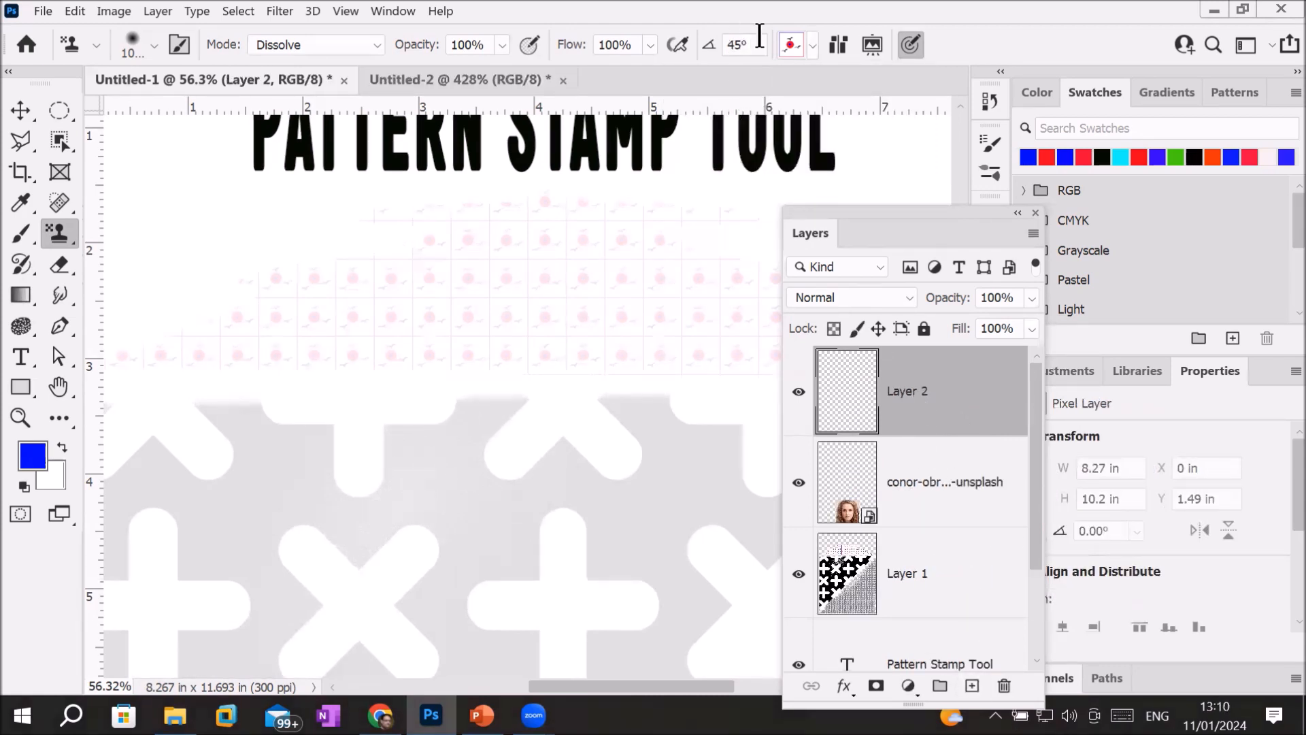
drag(315, 538, 593, 556)
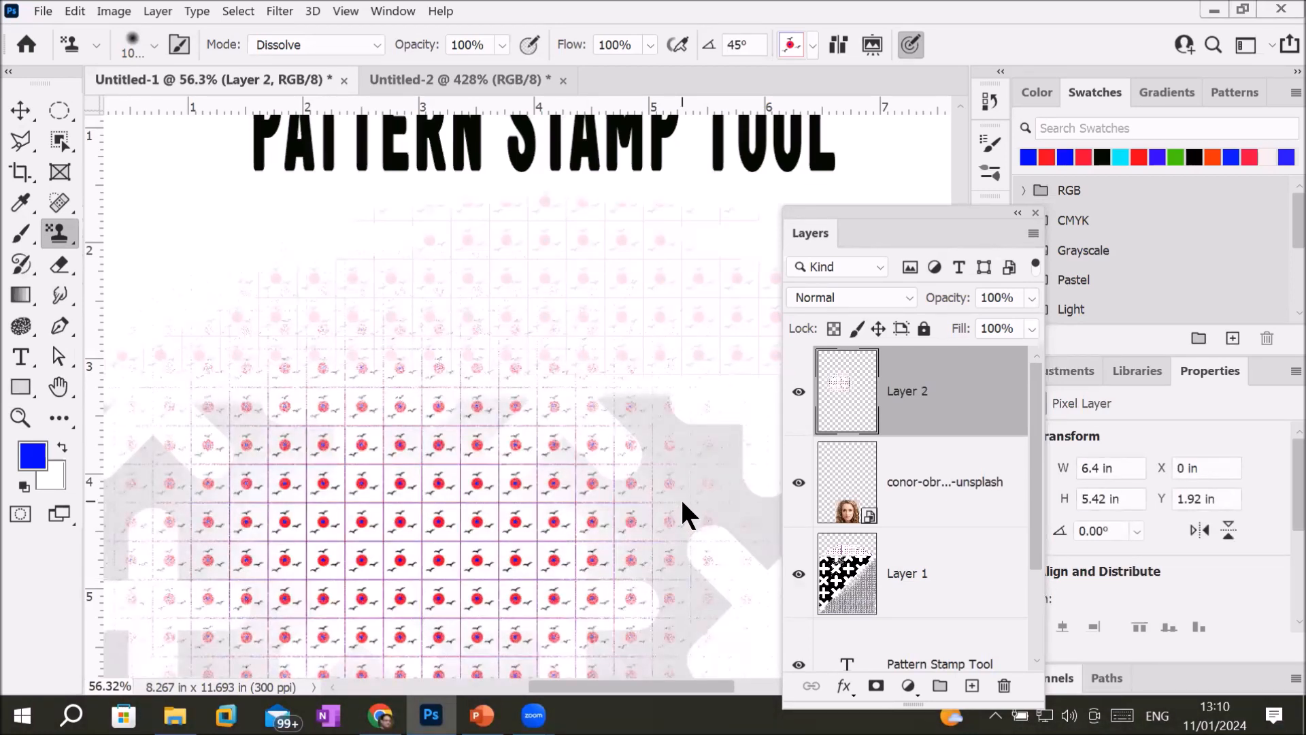
scroll(618, 437, down, 4)
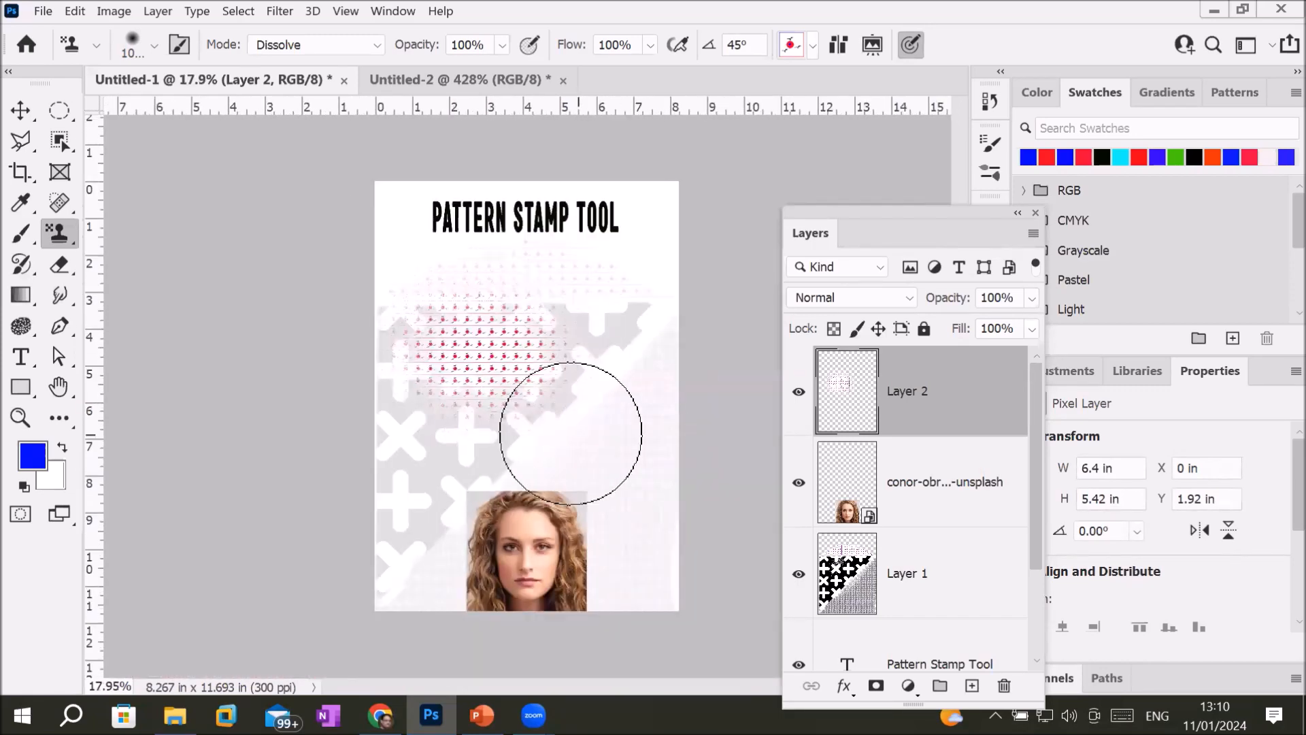
scroll(612, 470, up, 2)
scroll(636, 456, up, 1)
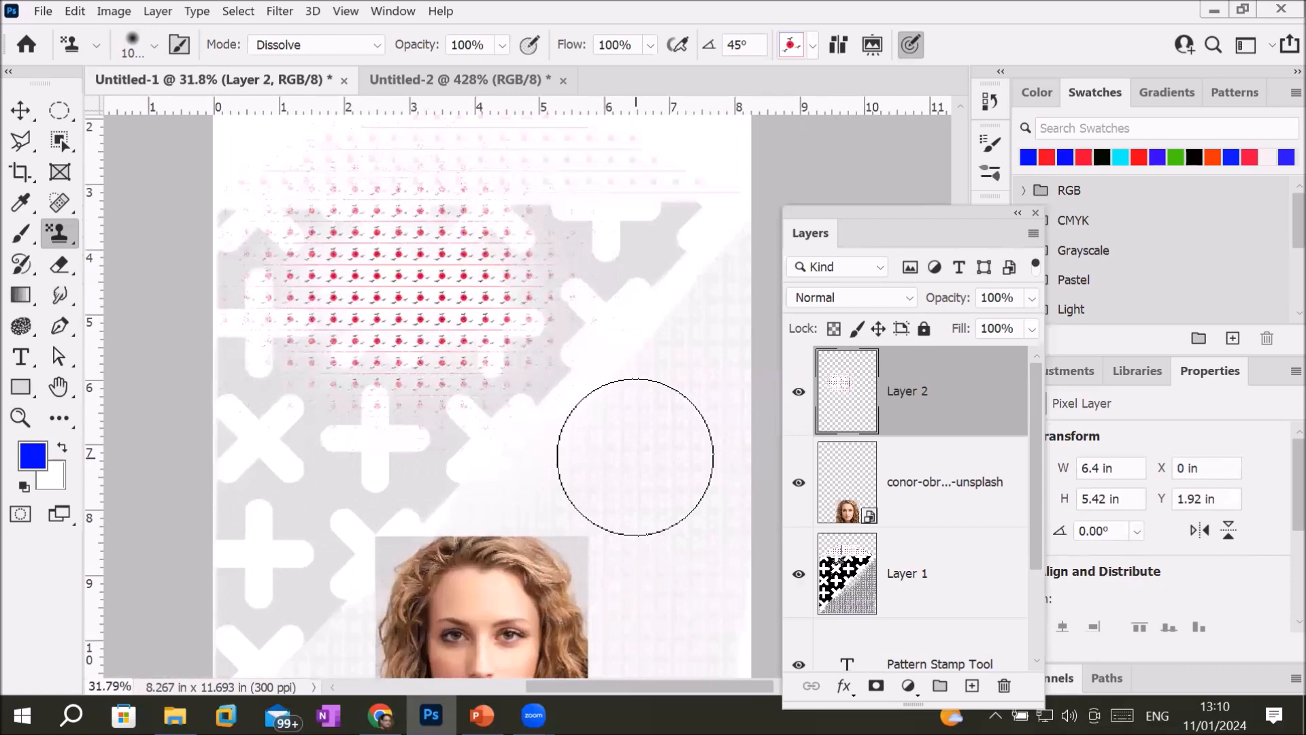
Step: Choose the black-and-white H-shaped pattern and paint it on Layer 2 in the light area above the portrait
click(812, 44)
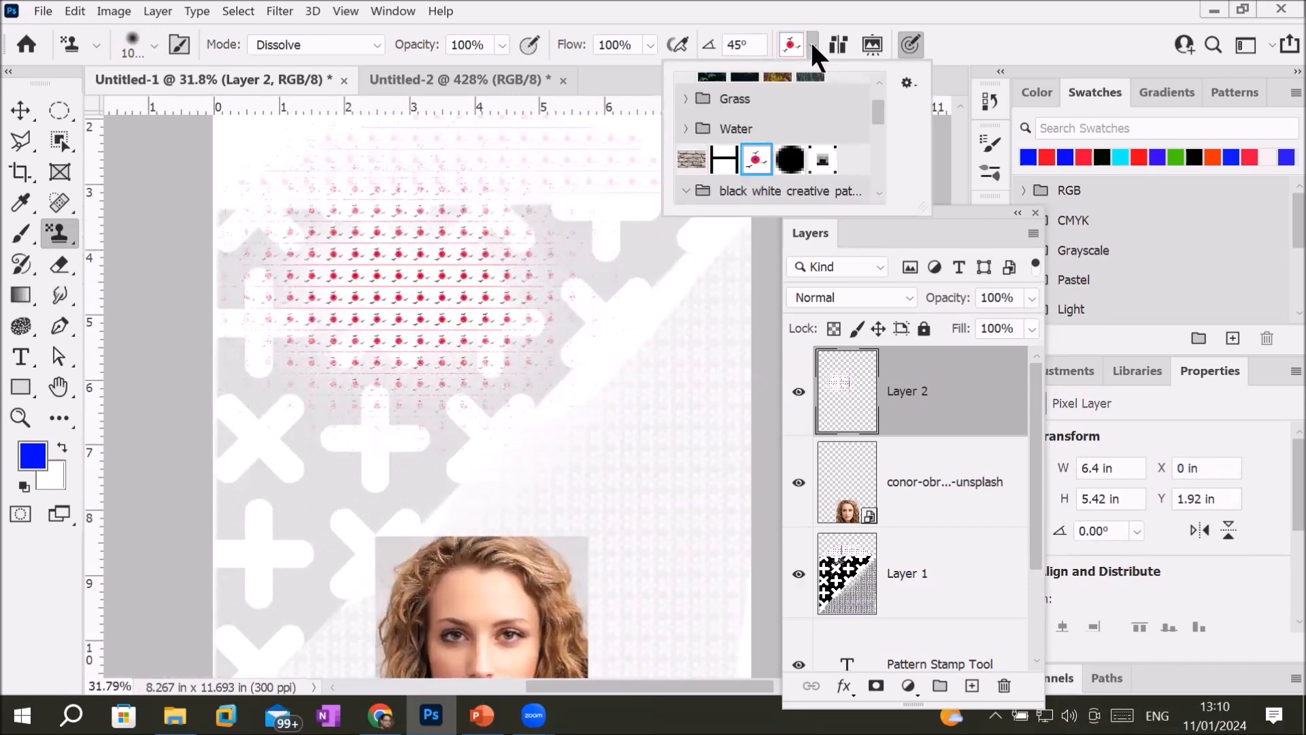
click(721, 167)
key(Return)
mouse_move(568, 423)
mouse_down()
mouse_move(694, 439)
mouse_move(645, 424)
mouse_up()
scroll(645, 425, up, 2)
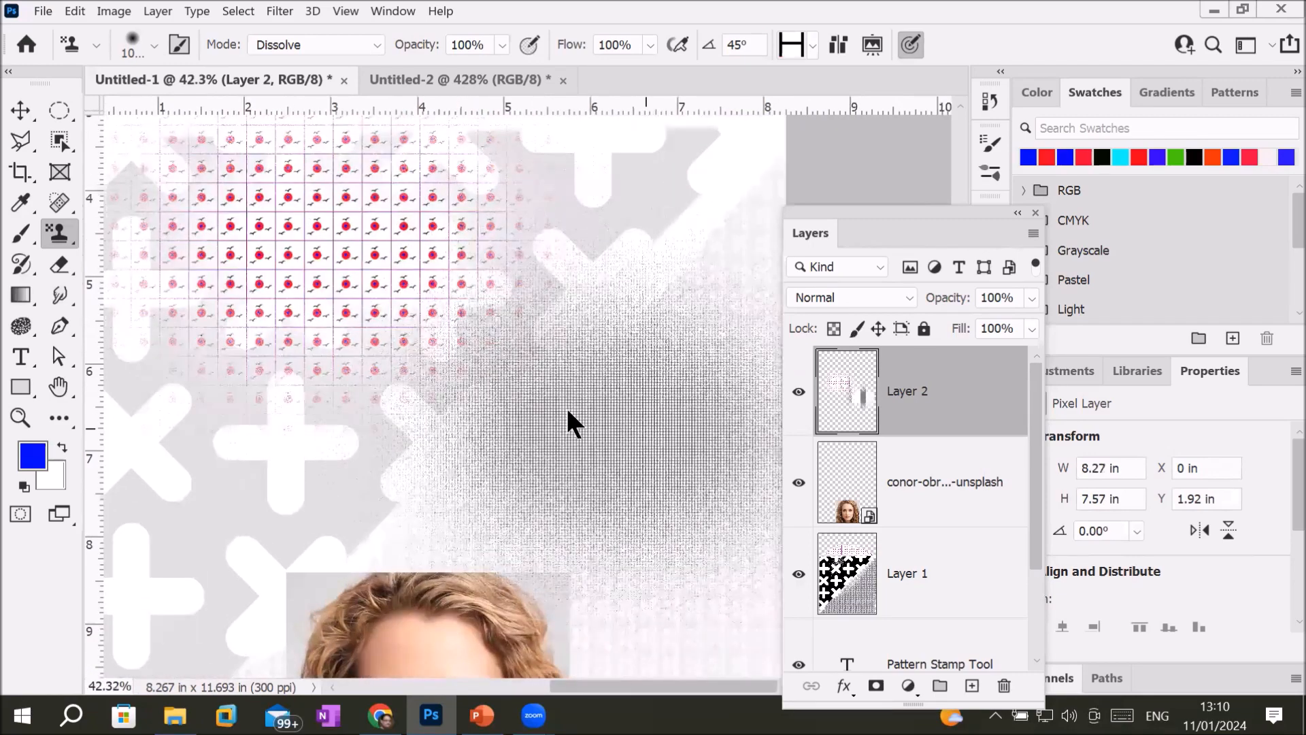
Step: Examine the H-shaped pattern painted on Layer 2 up close and then within the whole page
scroll(566, 407, up, 2)
scroll(562, 405, up, 2)
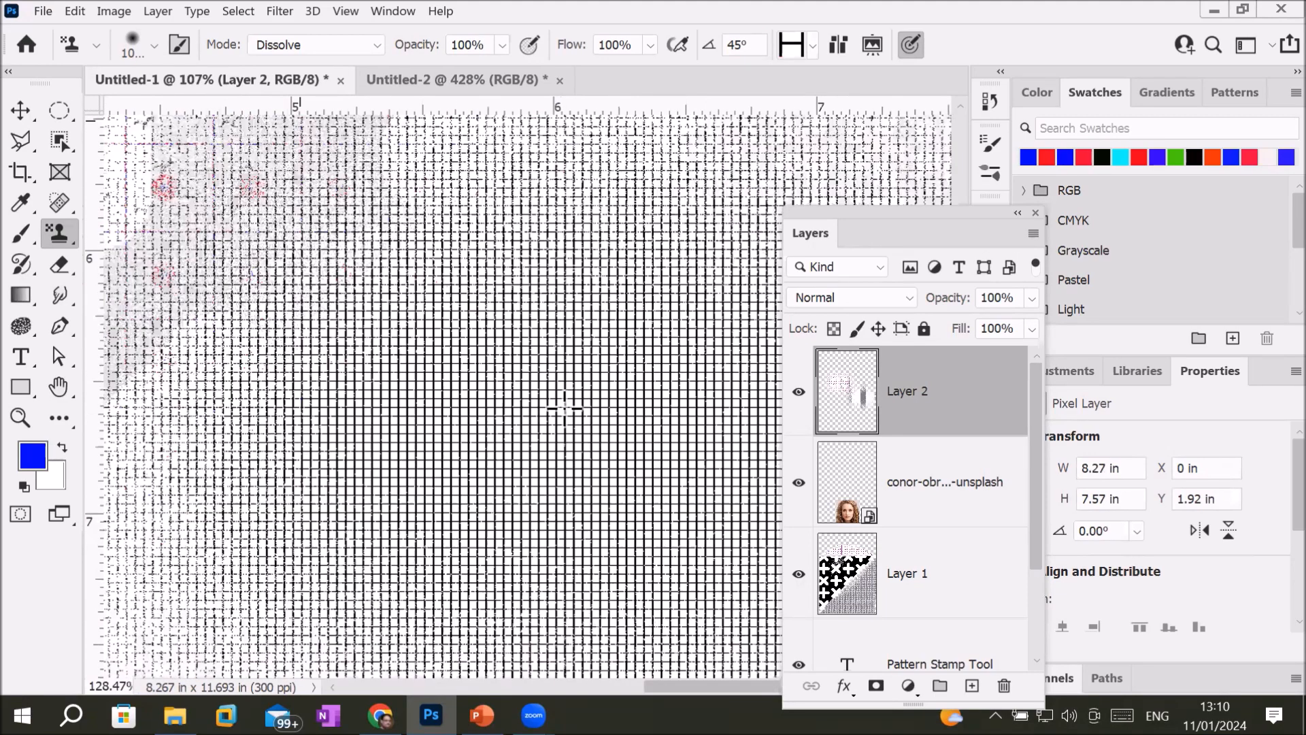
scroll(564, 407, up, 6)
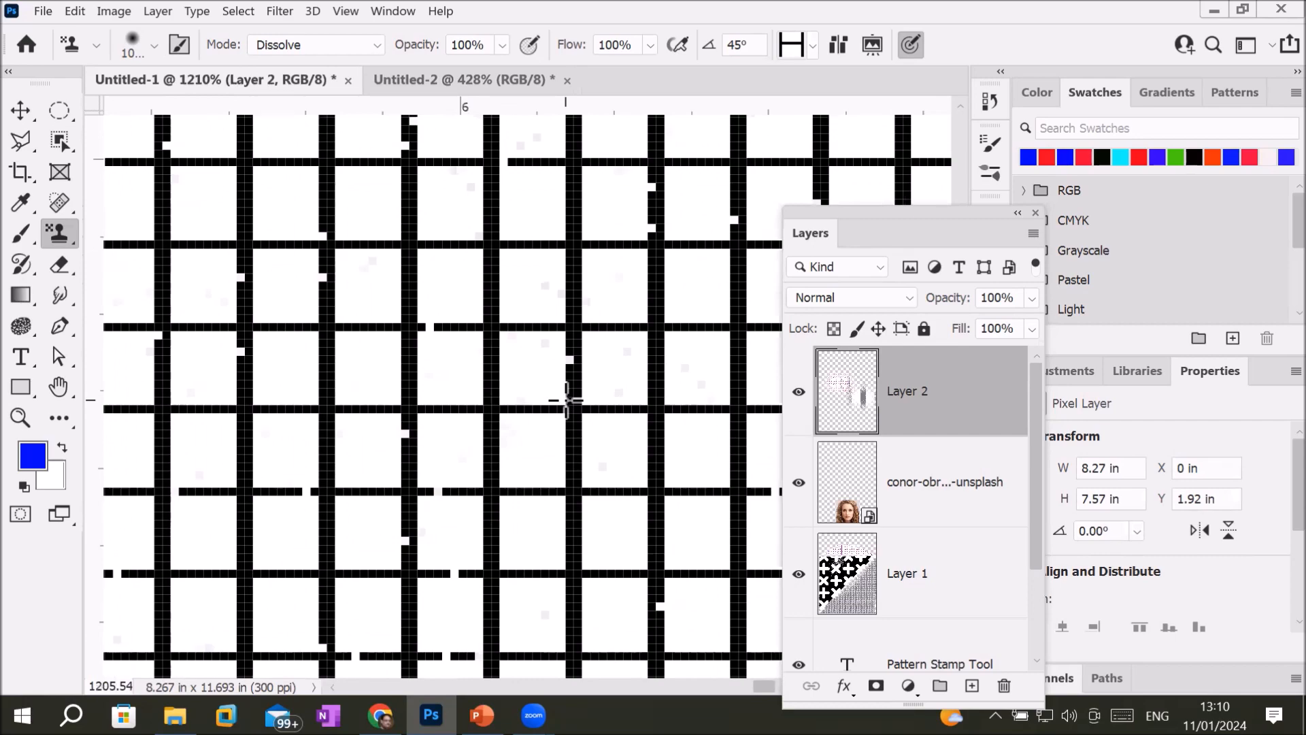
scroll(566, 400, down, 6)
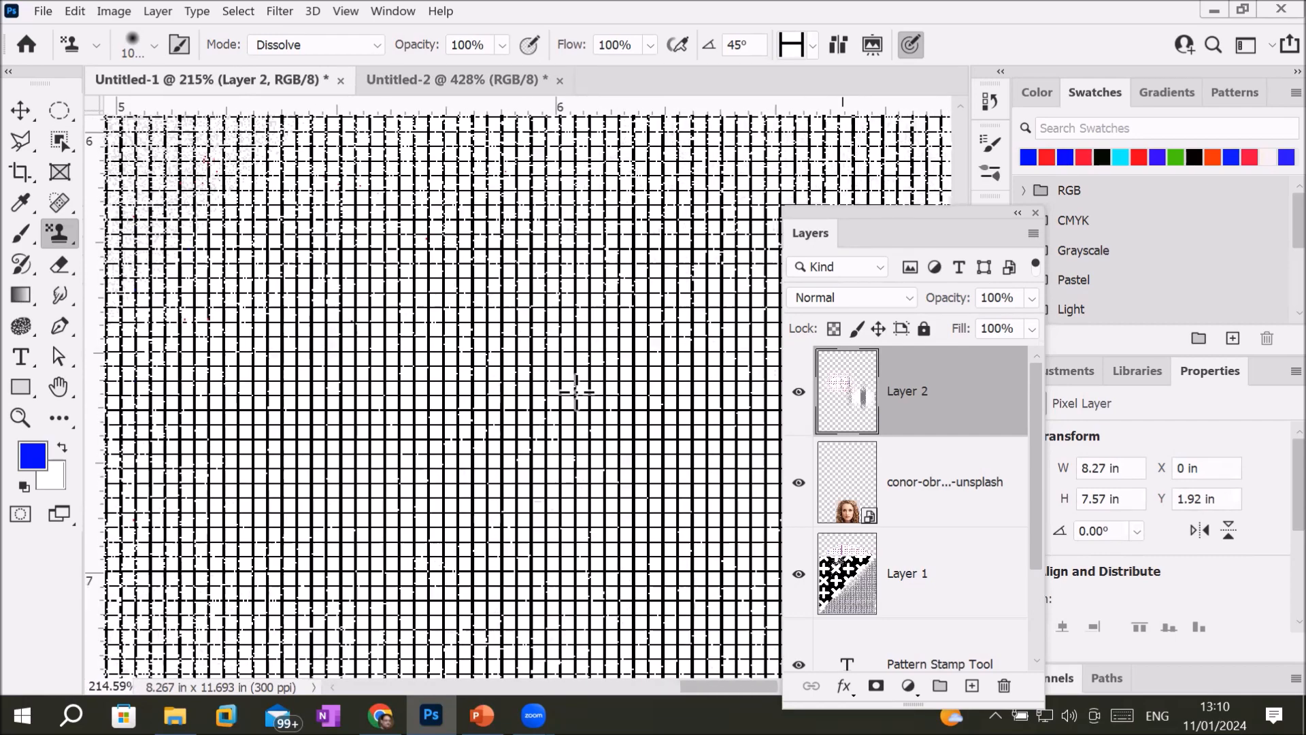
scroll(575, 391, down, 1)
scroll(579, 387, down, 3)
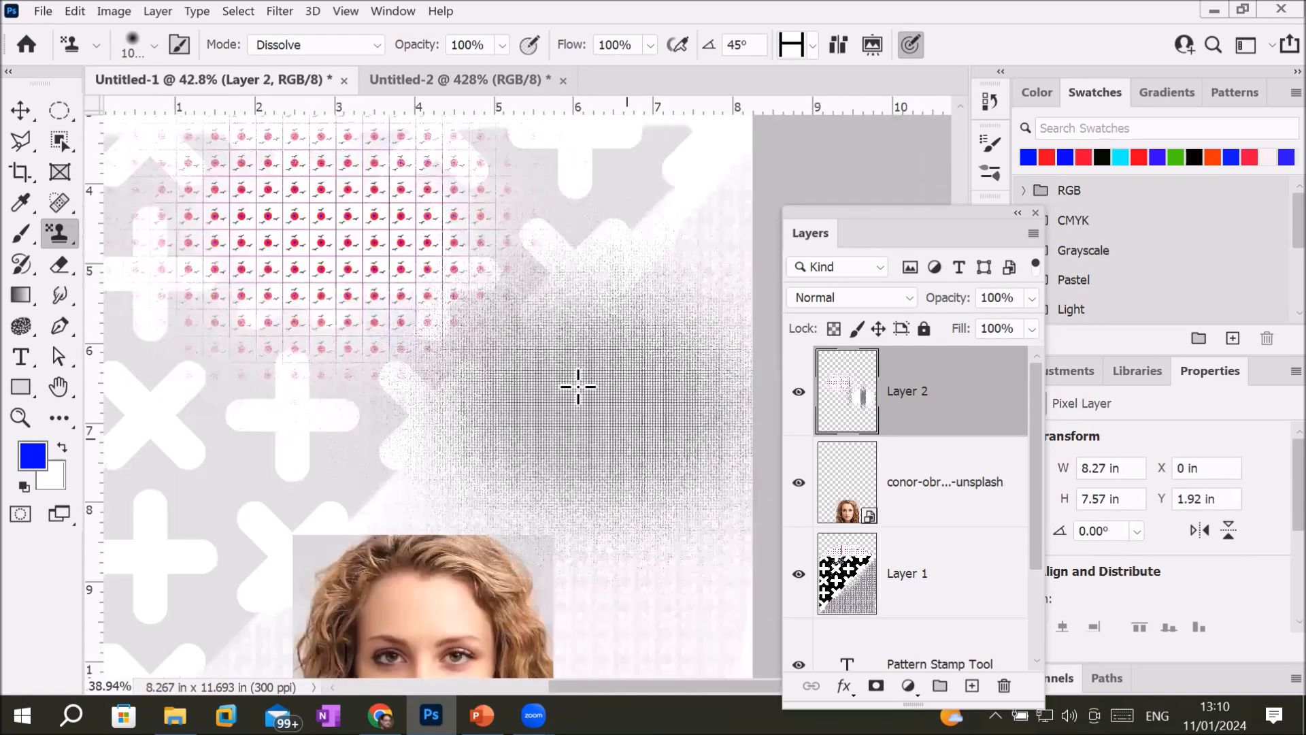
scroll(579, 387, down, 2)
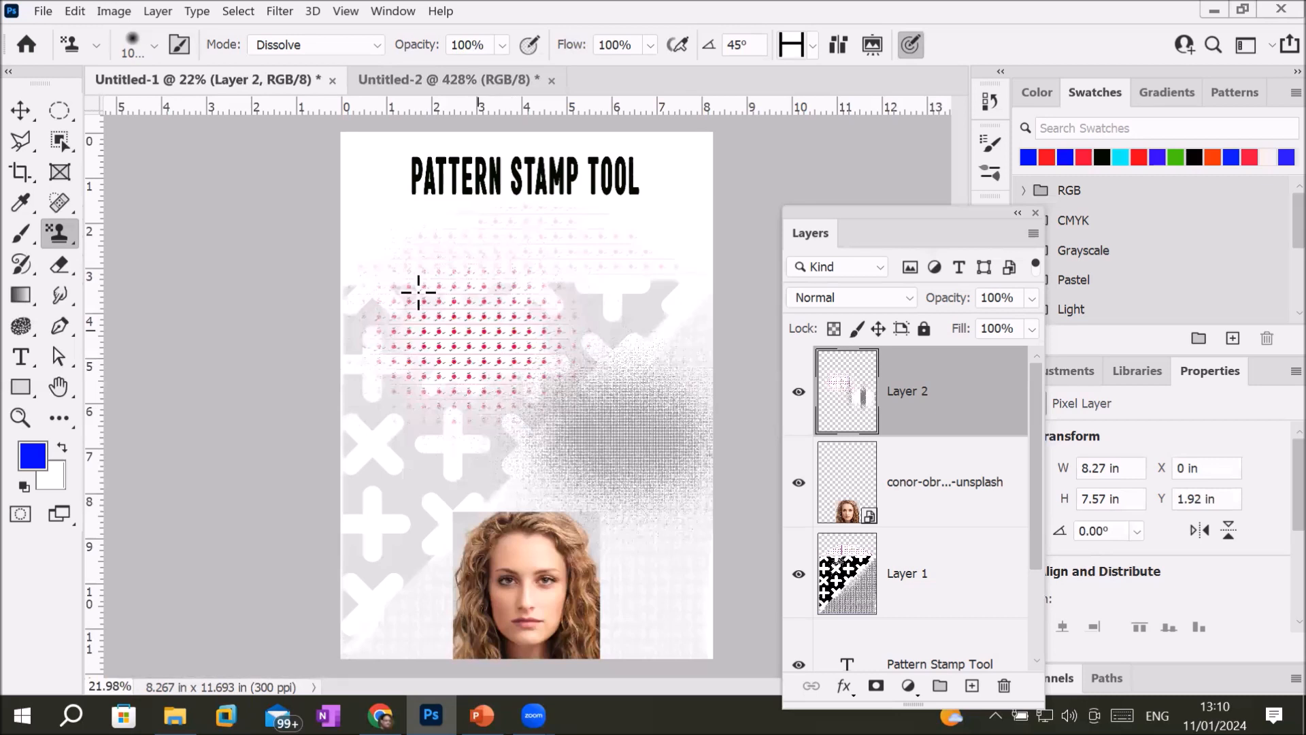
Step: Set the Pattern Stamp mode to Normal and paint the H-shaped pattern across the page below the title
click(378, 39)
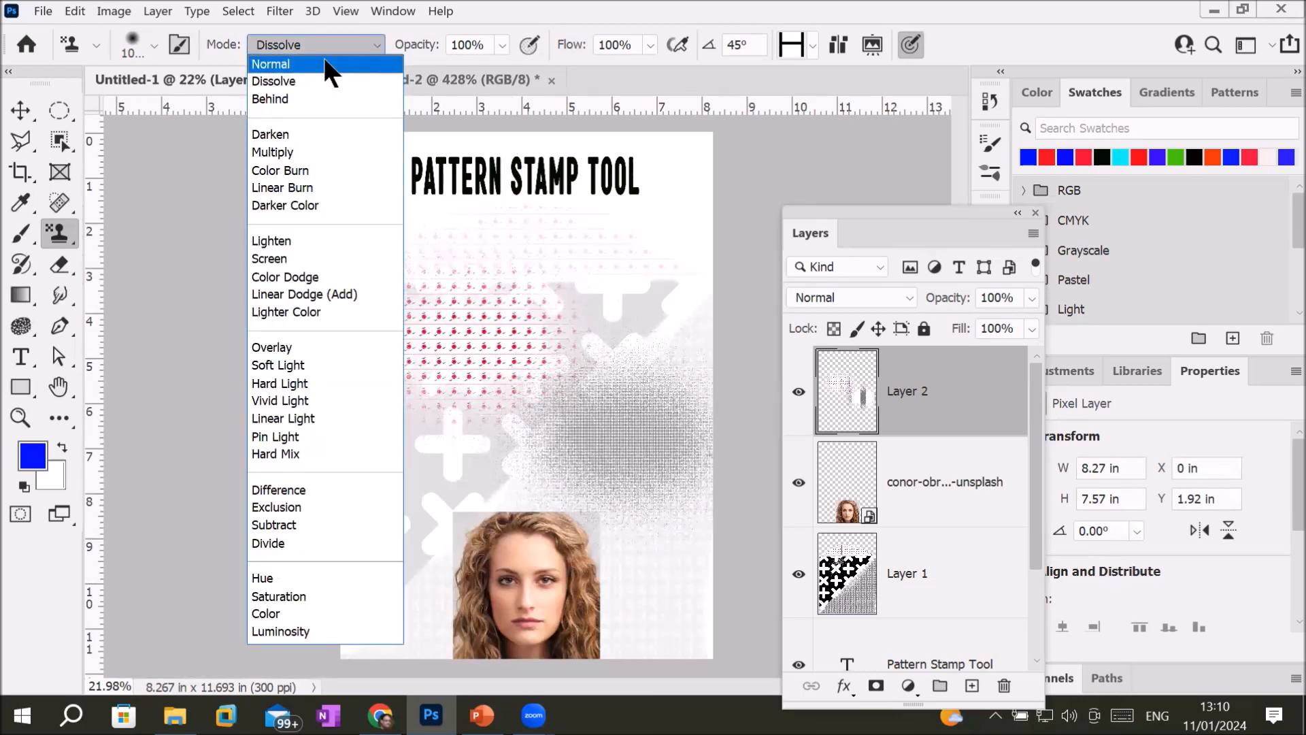
click(327, 64)
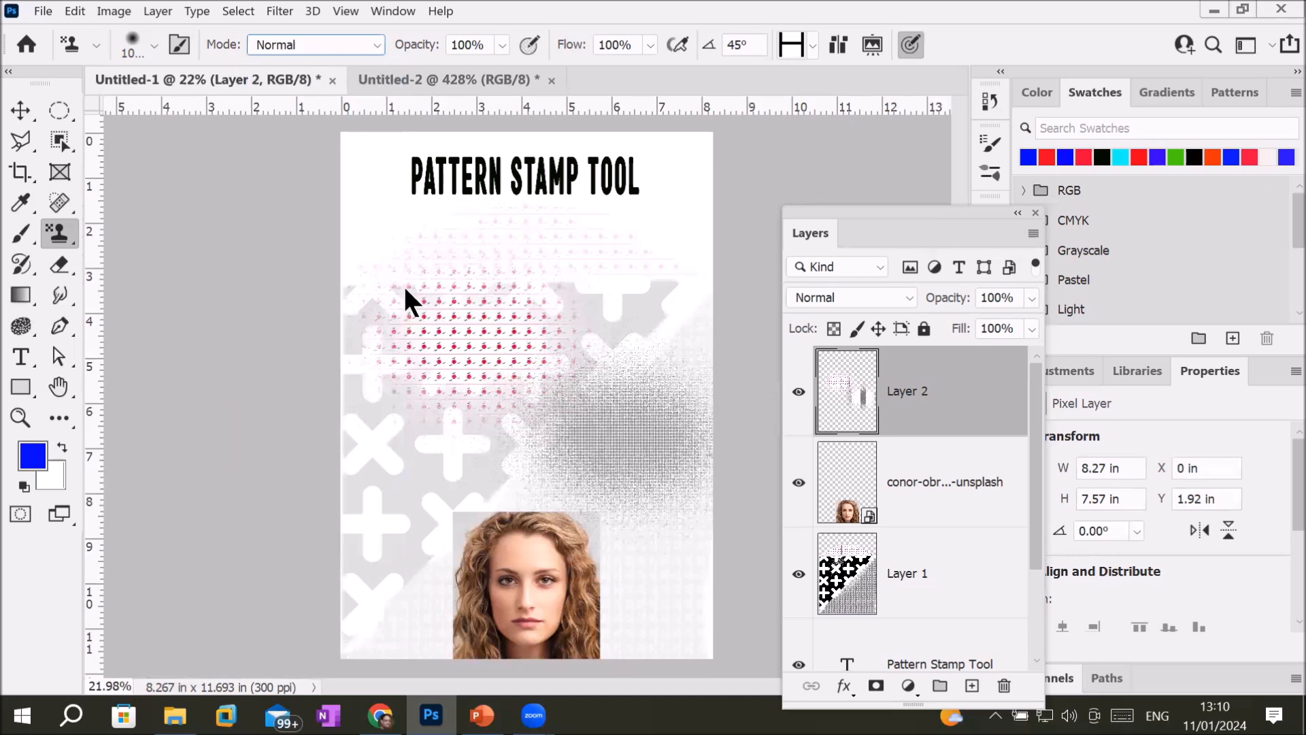
click(385, 301)
drag(573, 311, 670, 321)
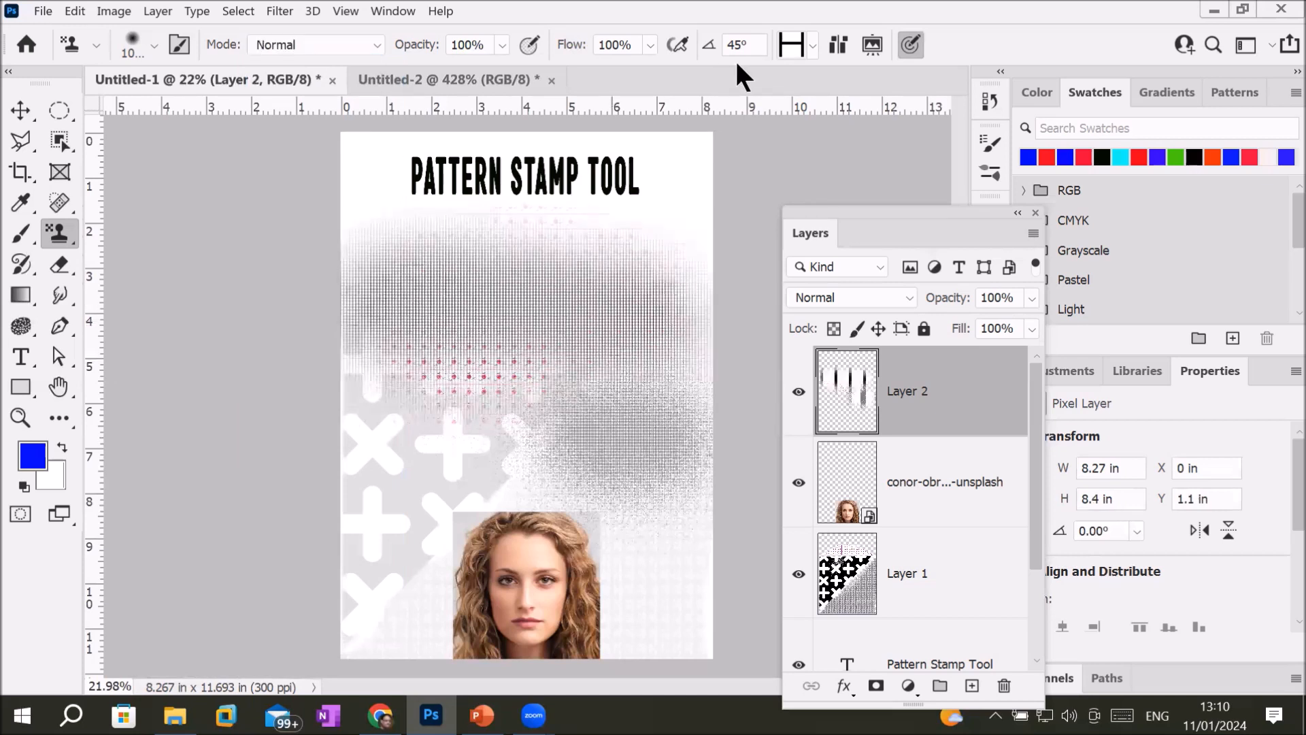
Step: Choose the birdspot pattern and paint it on Layer 2 across the full page width just above the portrait
click(813, 46)
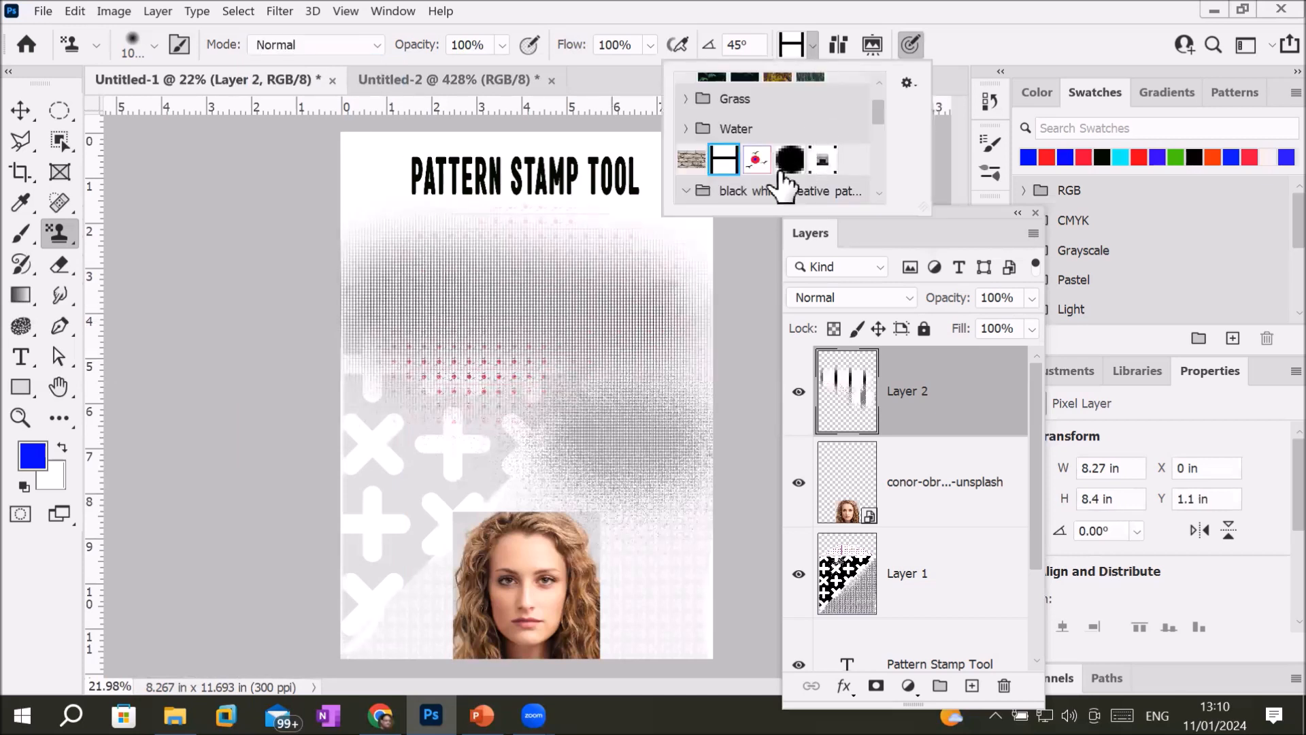
click(757, 162)
drag(417, 457, 531, 452)
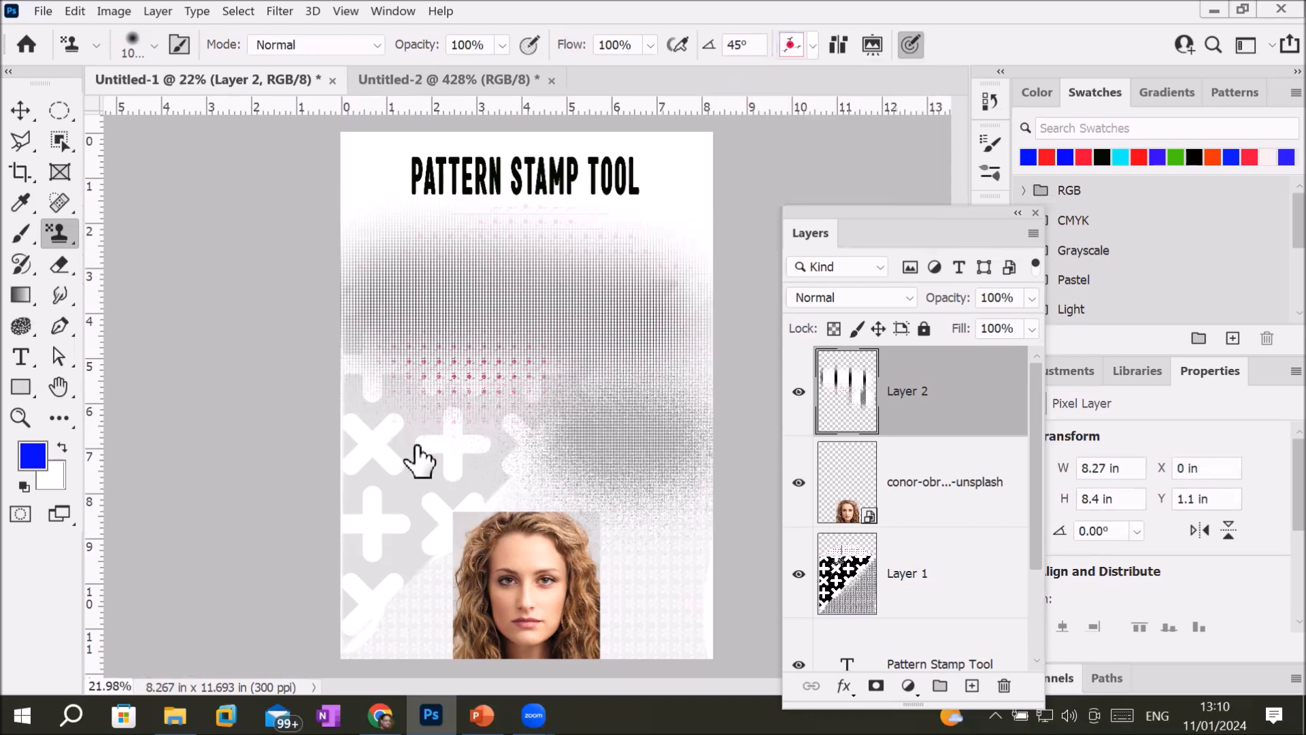
drag(685, 461, 586, 466)
scroll(588, 468, up, 3)
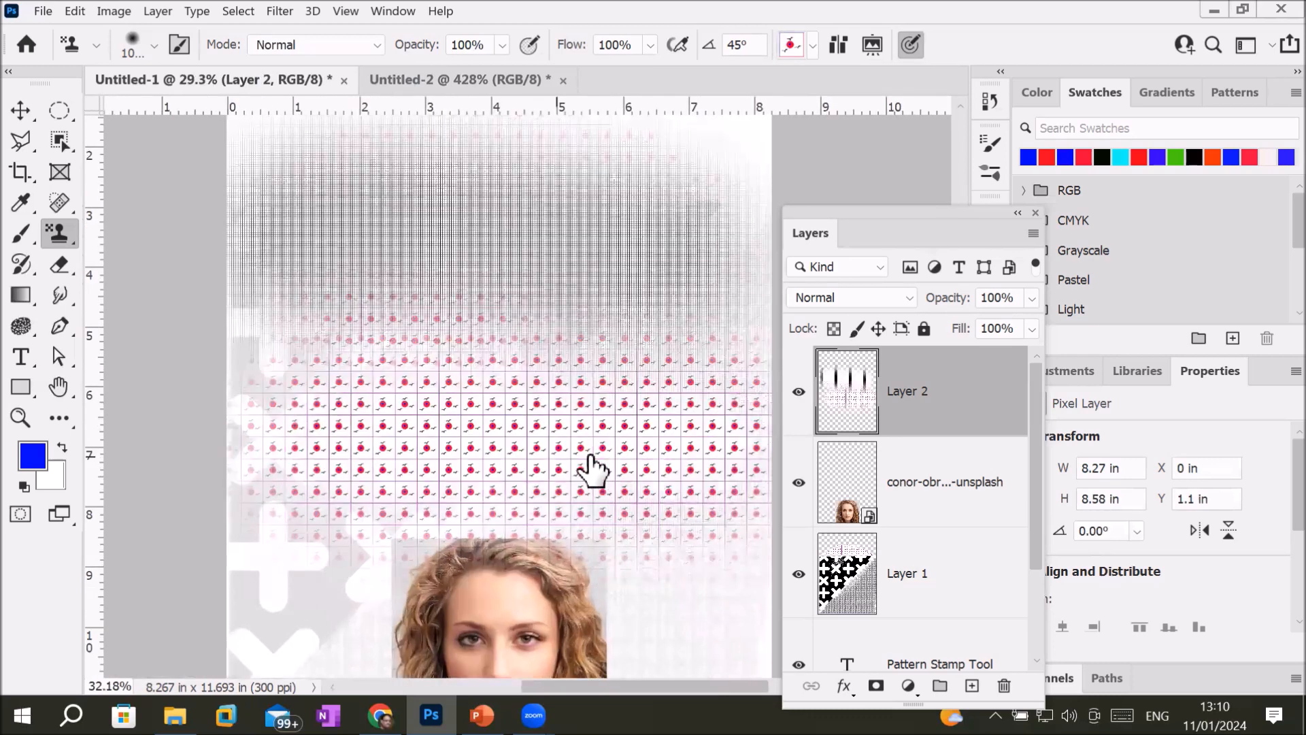
scroll(589, 468, up, 1)
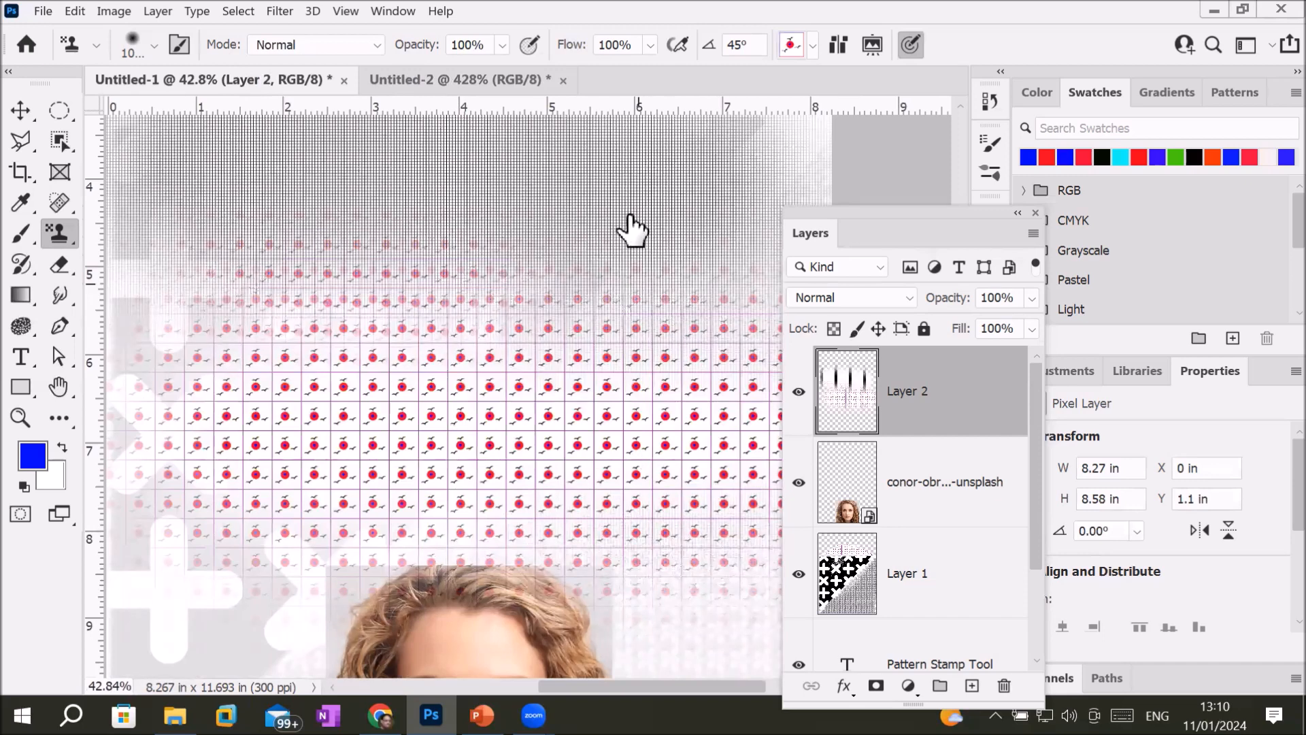
Step: Set the Pattern Stamp opacity to 35% and paint the birdspot pattern over the page's lower-left area and the portrait
click(502, 45)
drag(539, 67, 490, 67)
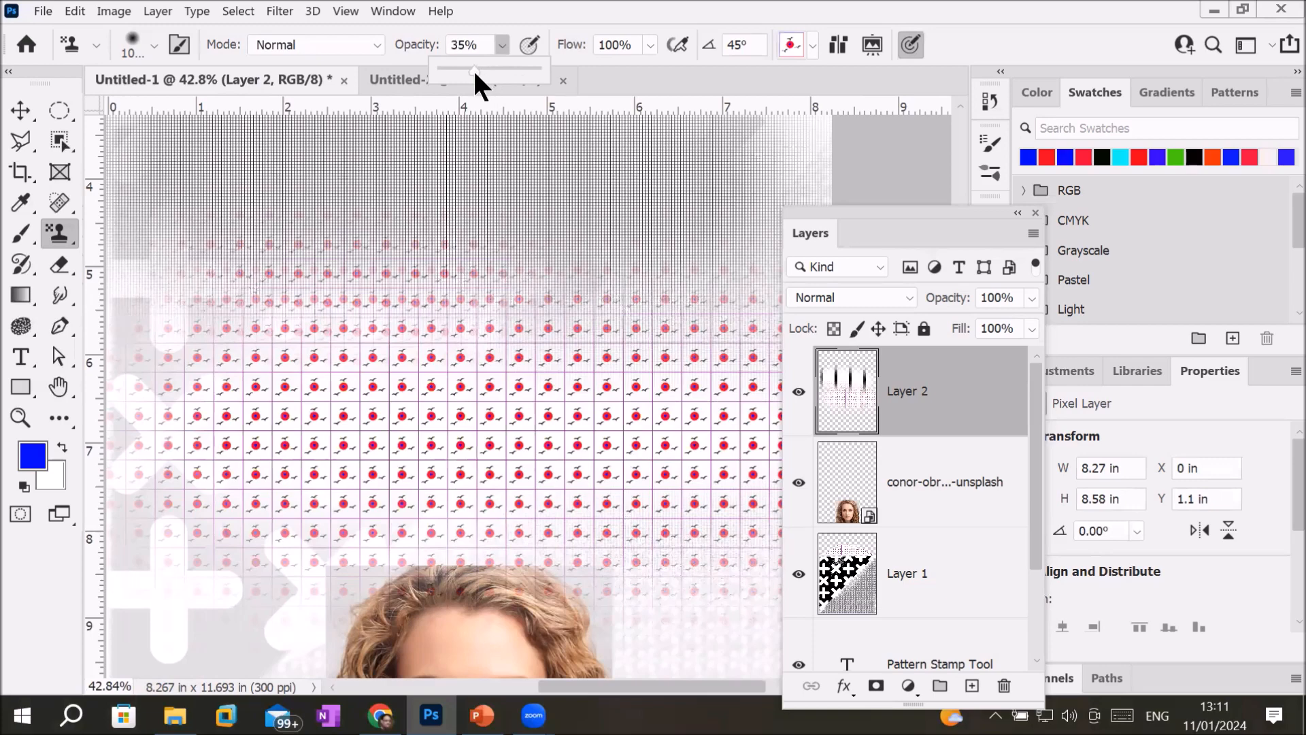
scroll(472, 386, down, 3)
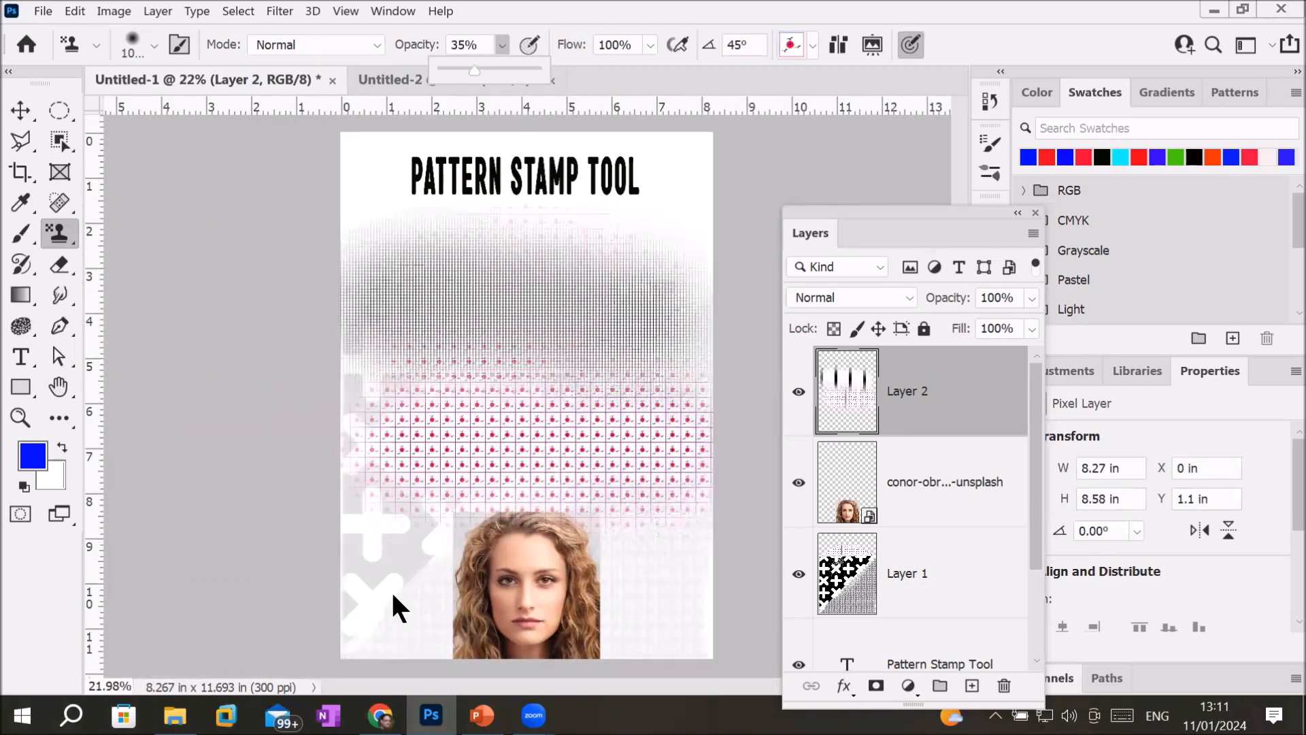
mouse_move(385, 591)
mouse_down()
mouse_move(581, 596)
mouse_move(454, 612)
mouse_up()
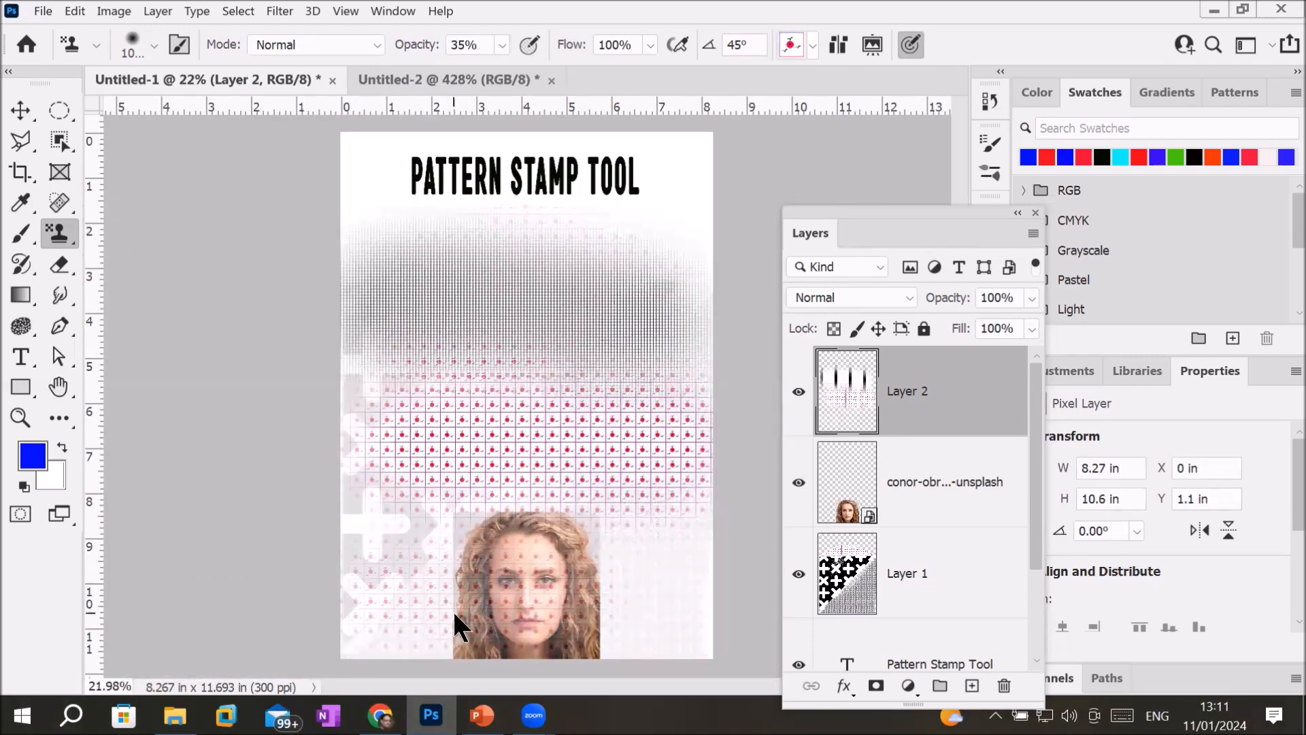
Step: Examine how the semi-transparent birdspot pattern overlays the portrait and the gray crosses beside it
scroll(455, 612, up, 4)
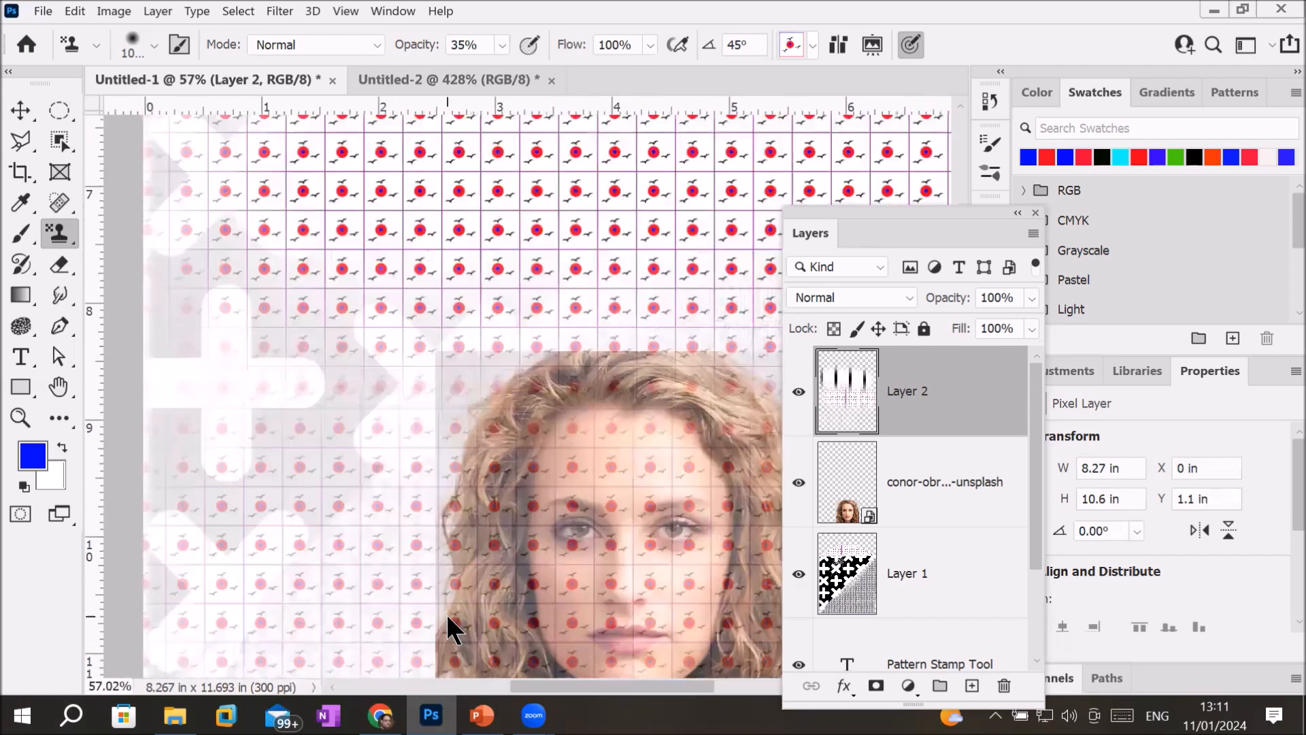
scroll(446, 614, up, 1)
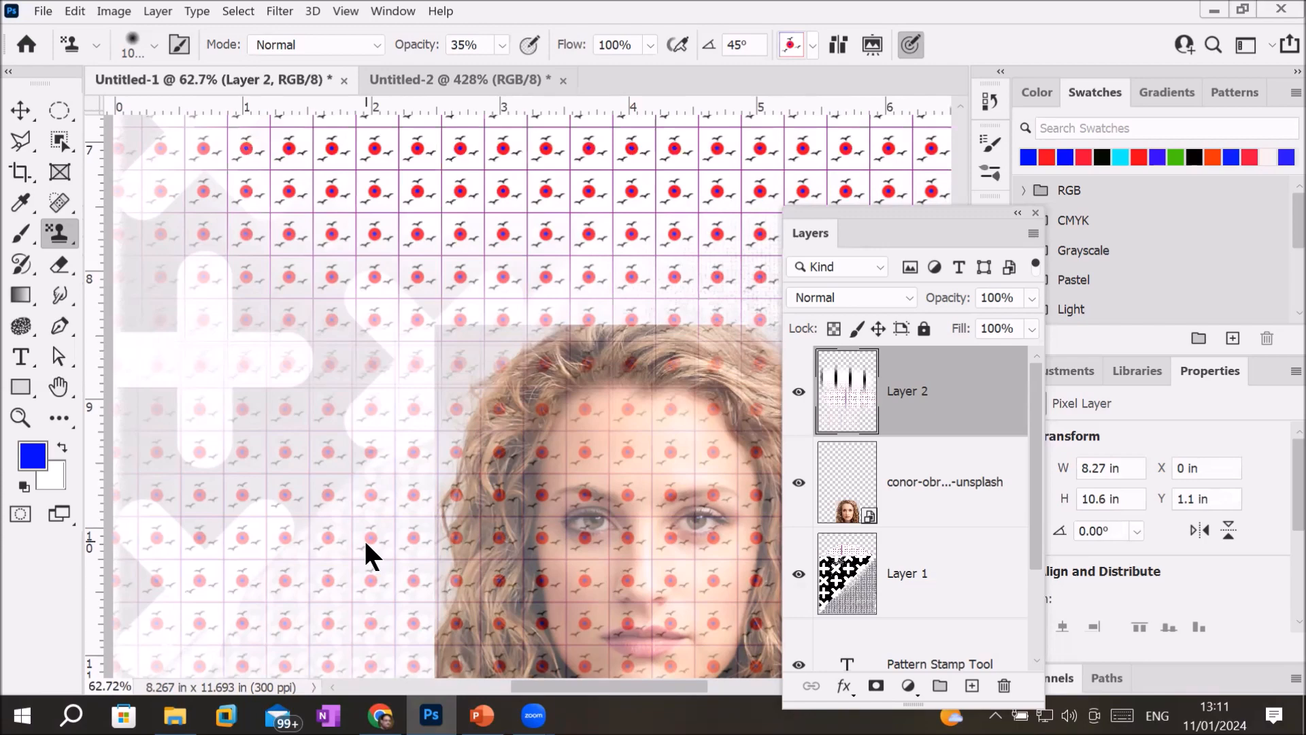
scroll(582, 533, down, 2)
scroll(701, 534, down, 2)
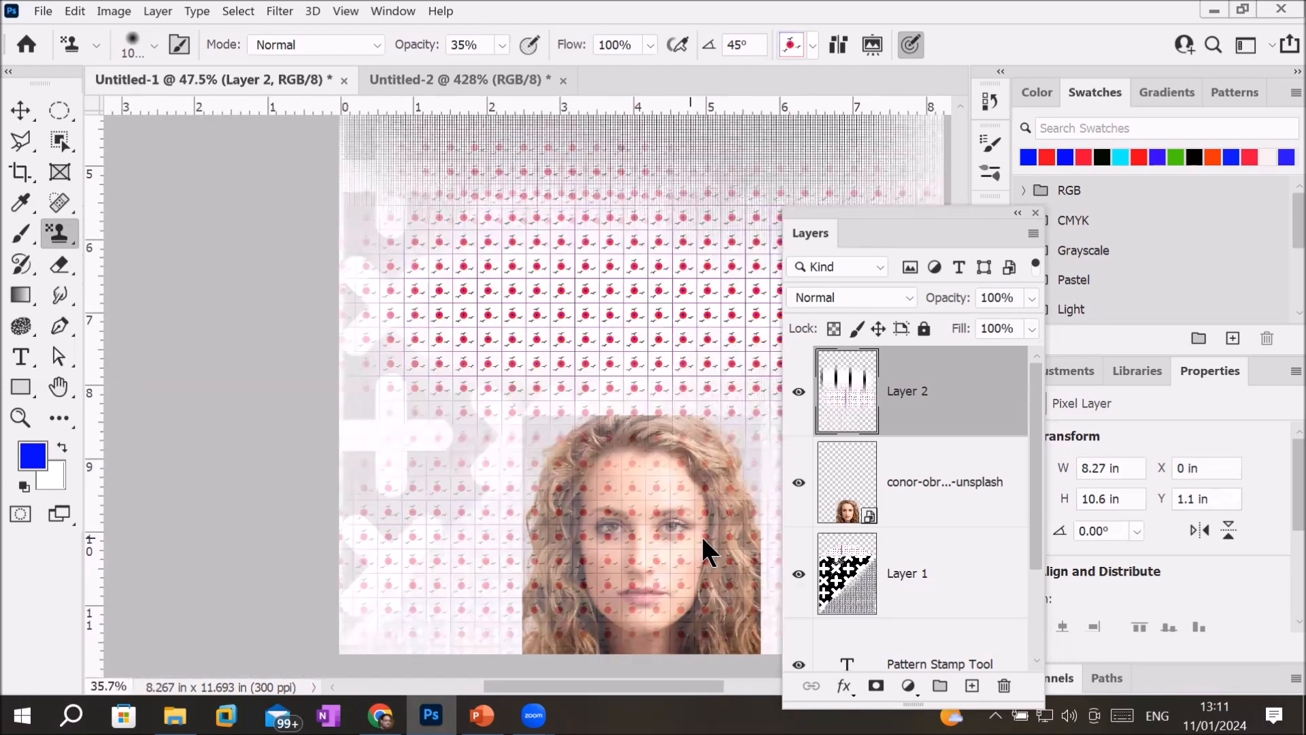
scroll(717, 540, up, 4)
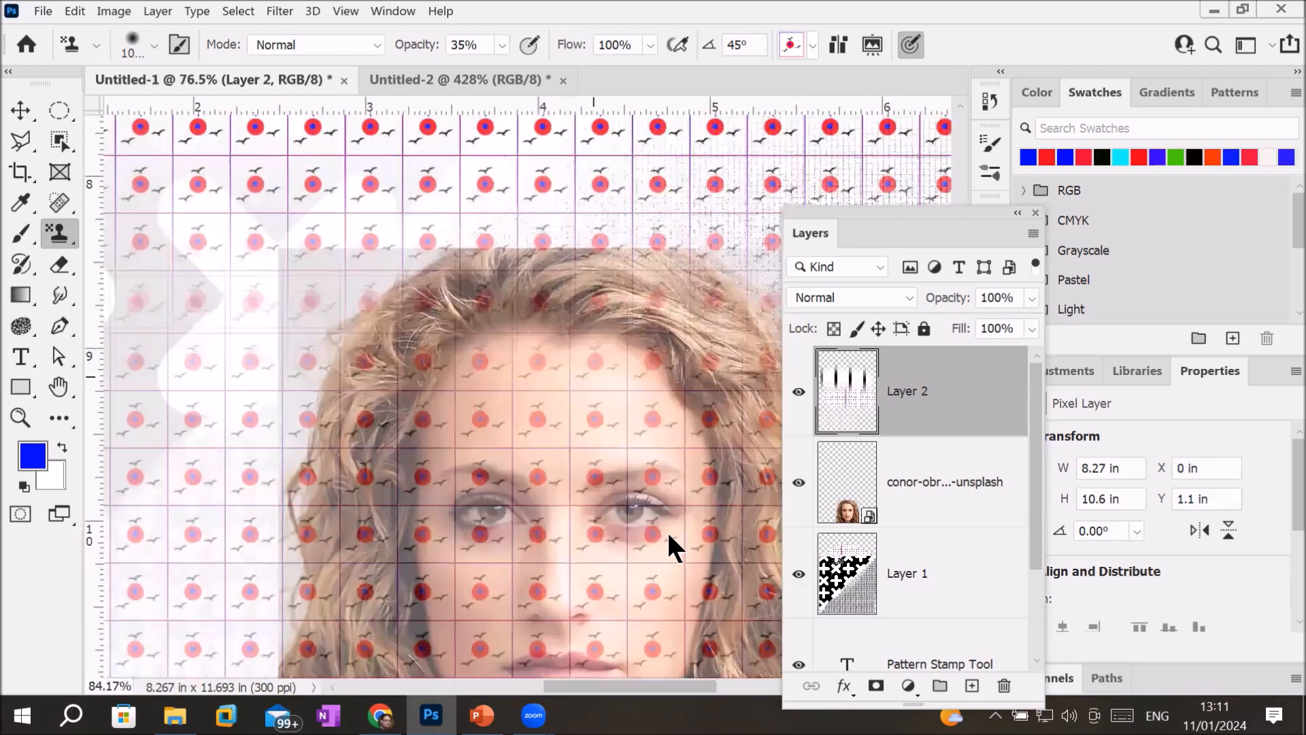
scroll(479, 517, up, 1)
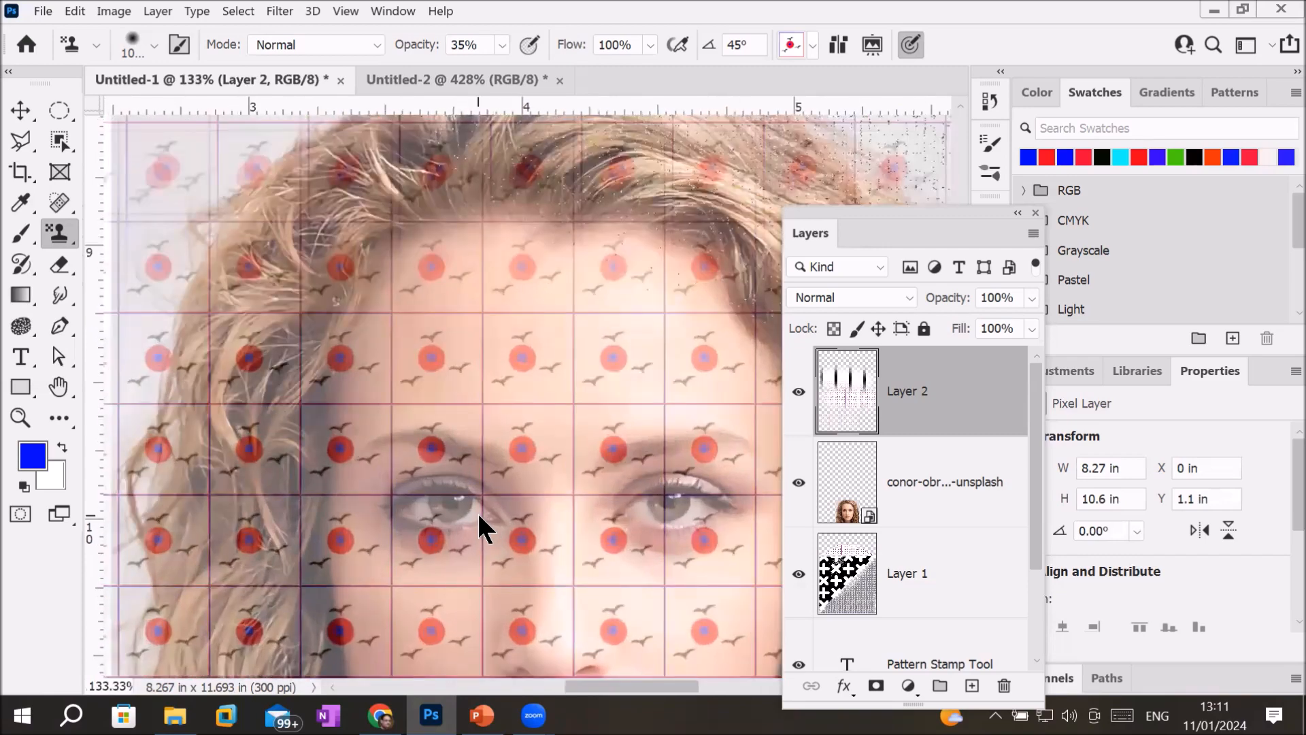
scroll(479, 517, down, 5)
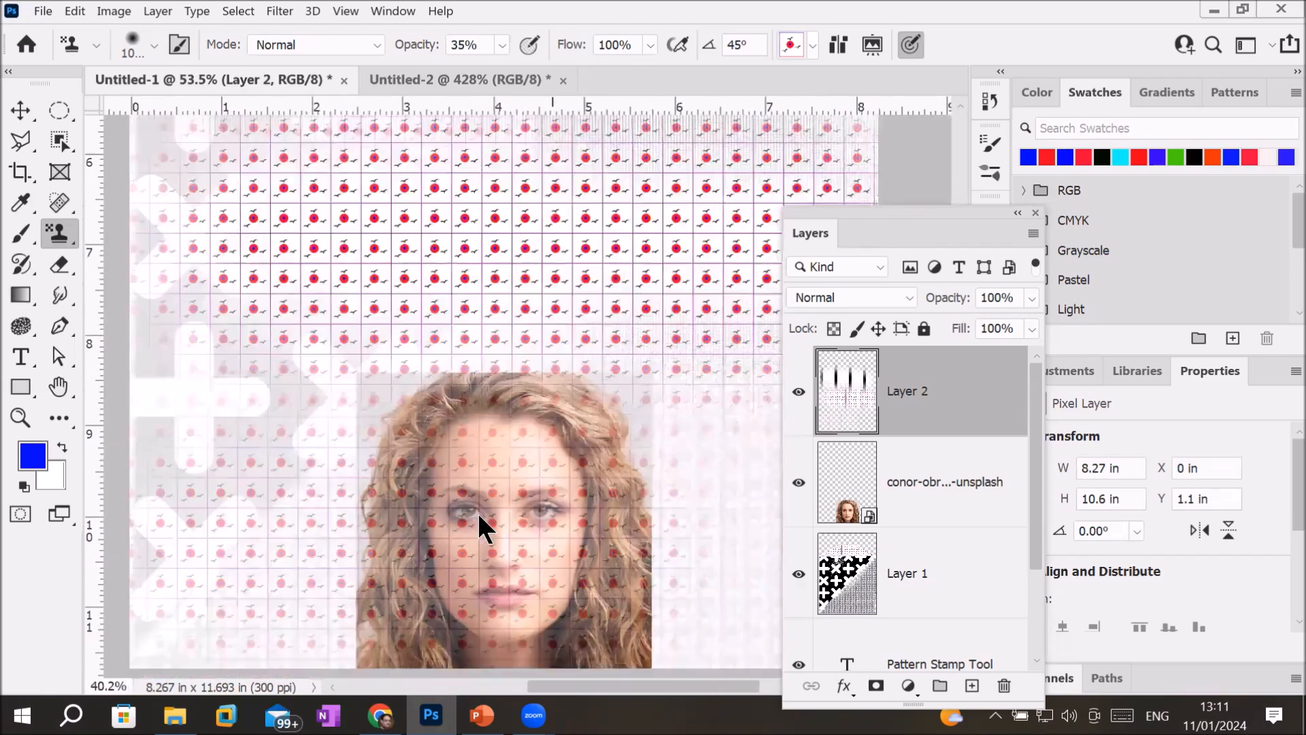
scroll(479, 517, down, 3)
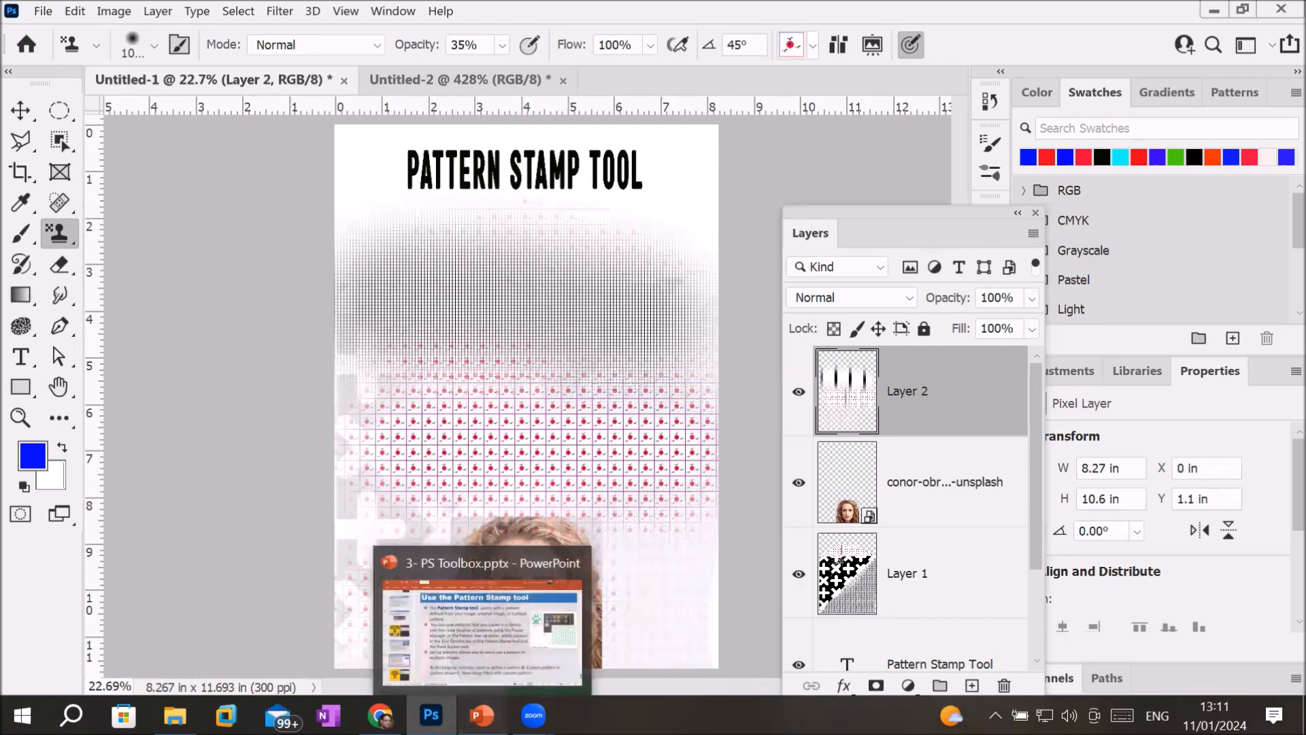
Step: Switch to the PS Toolbox presentation in PowerPoint and open slide 93, "How to Install Brushes in Adobe Photoshop?"
click(484, 714)
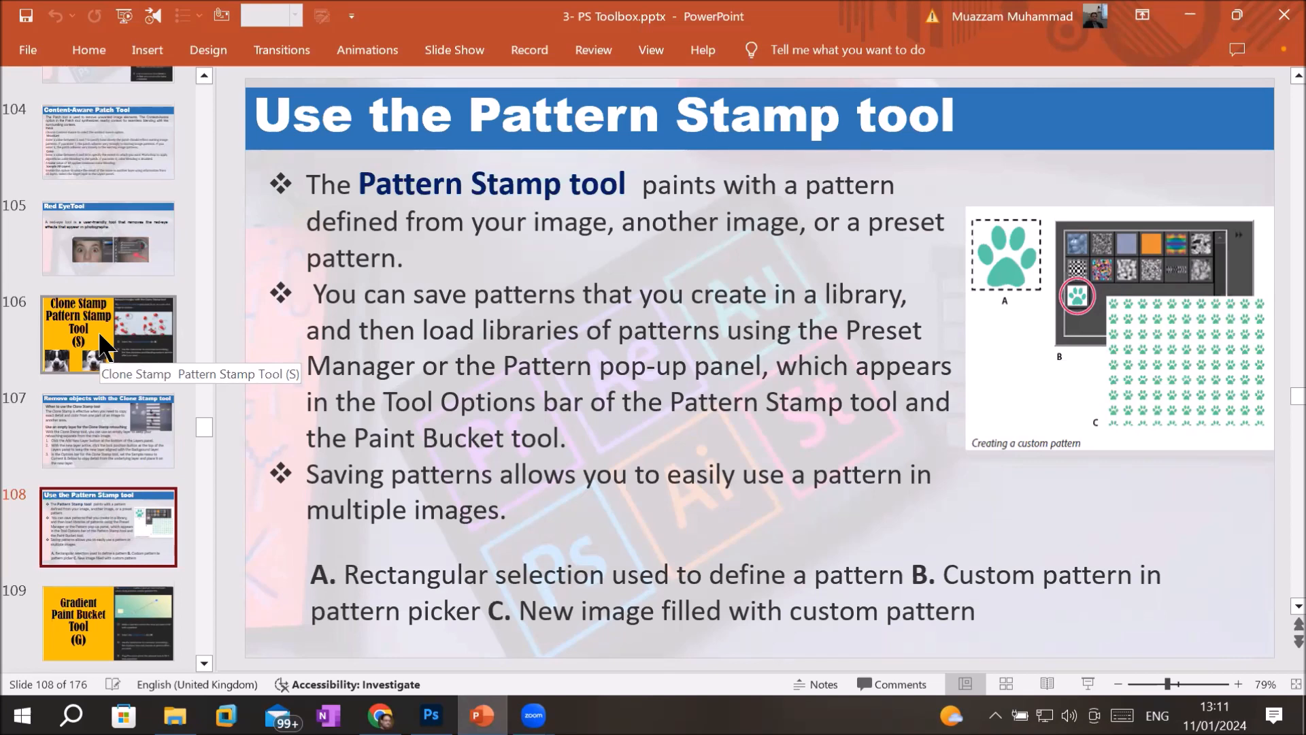
scroll(146, 377, up, 5)
scroll(157, 386, up, 2)
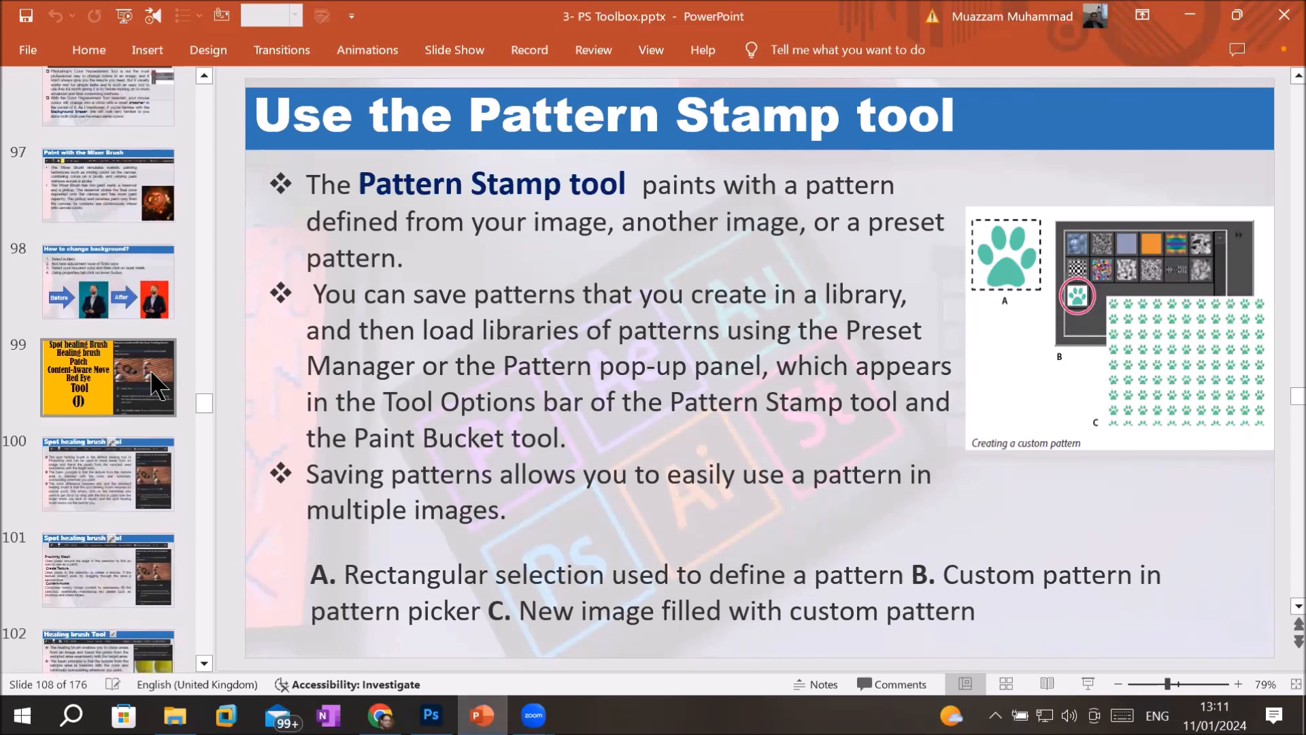
click(157, 387)
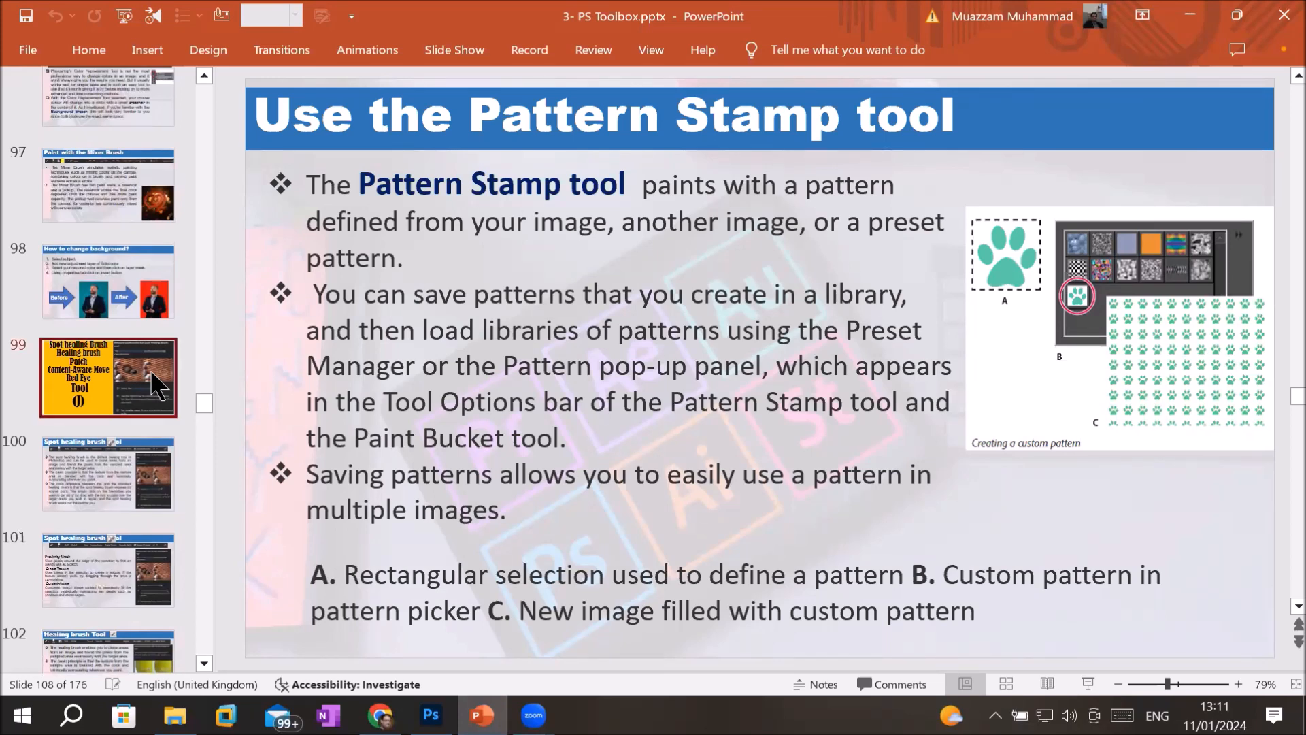
scroll(154, 301, up, 5)
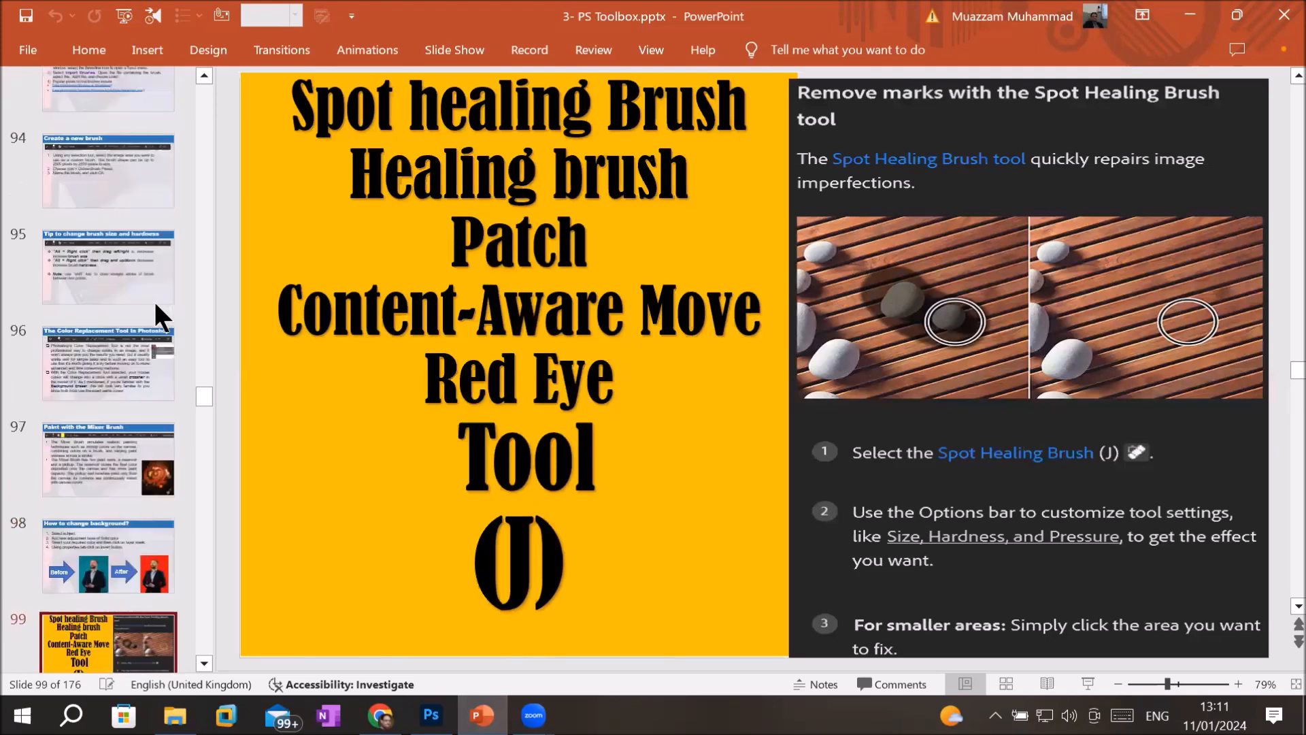
click(154, 300)
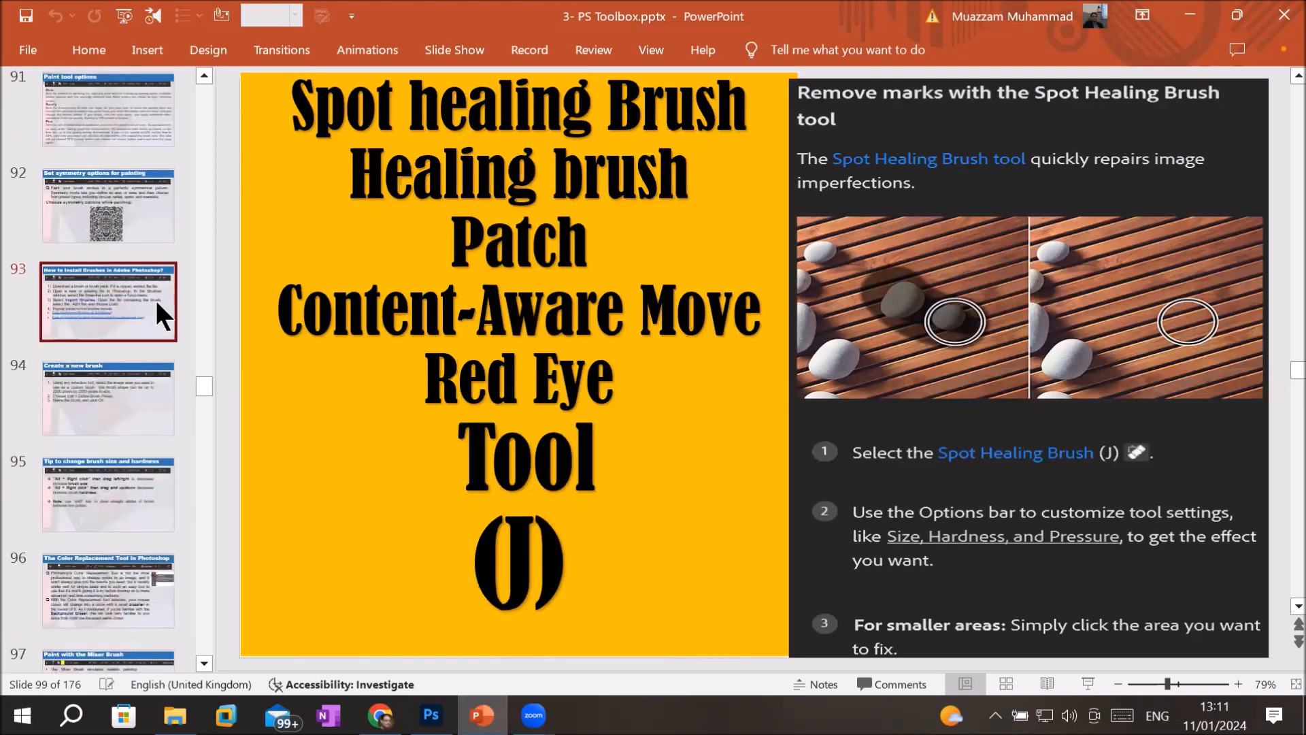
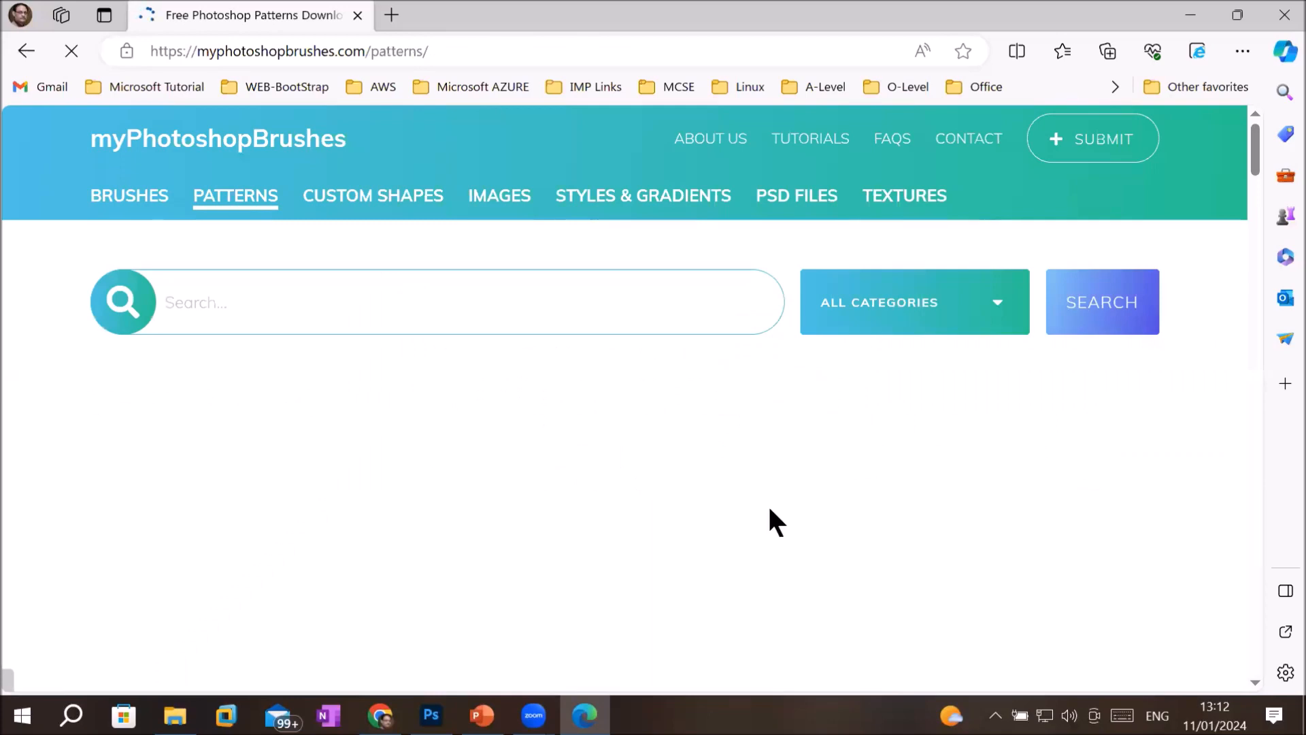
Step: Browse the Photoshop patterns on myPhotoshopBrushes and open the Flower Patterns page
scroll(847, 544, down, 3)
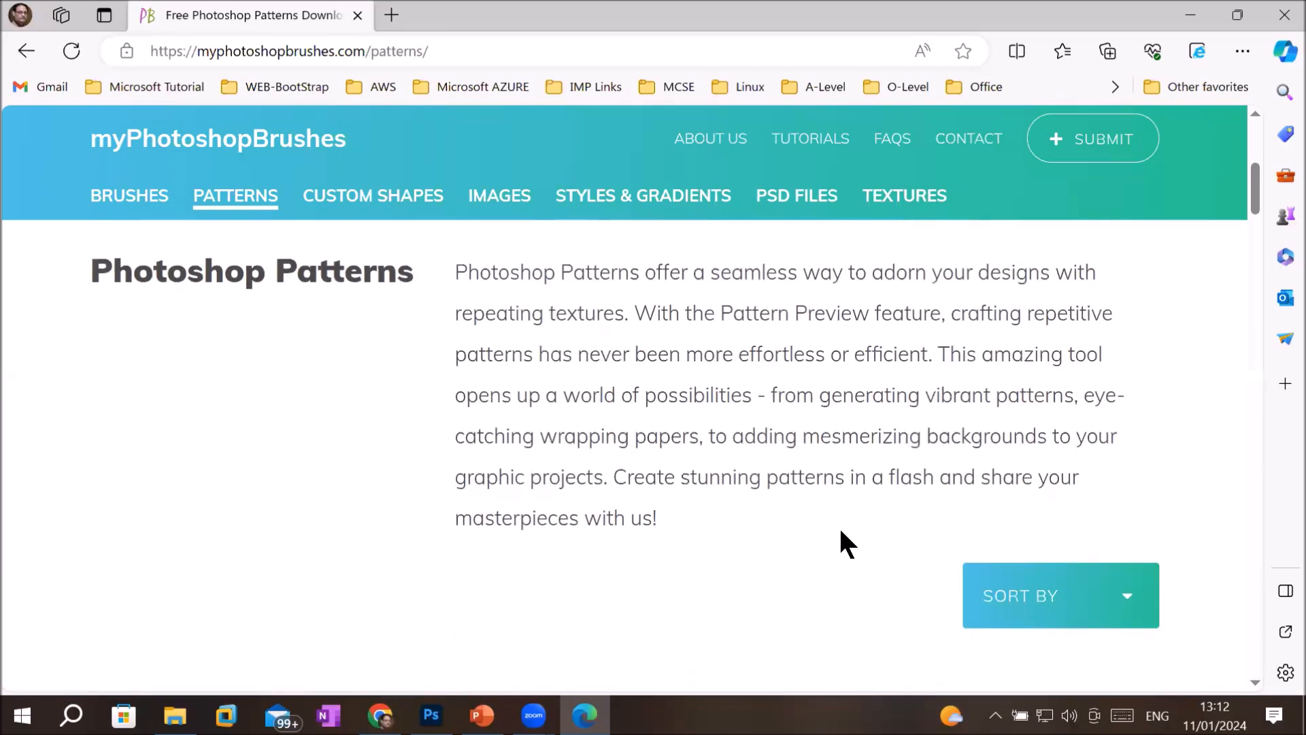
scroll(840, 531, down, 2)
scroll(840, 531, up, 2)
scroll(840, 531, down, 3)
scroll(839, 528, down, 3)
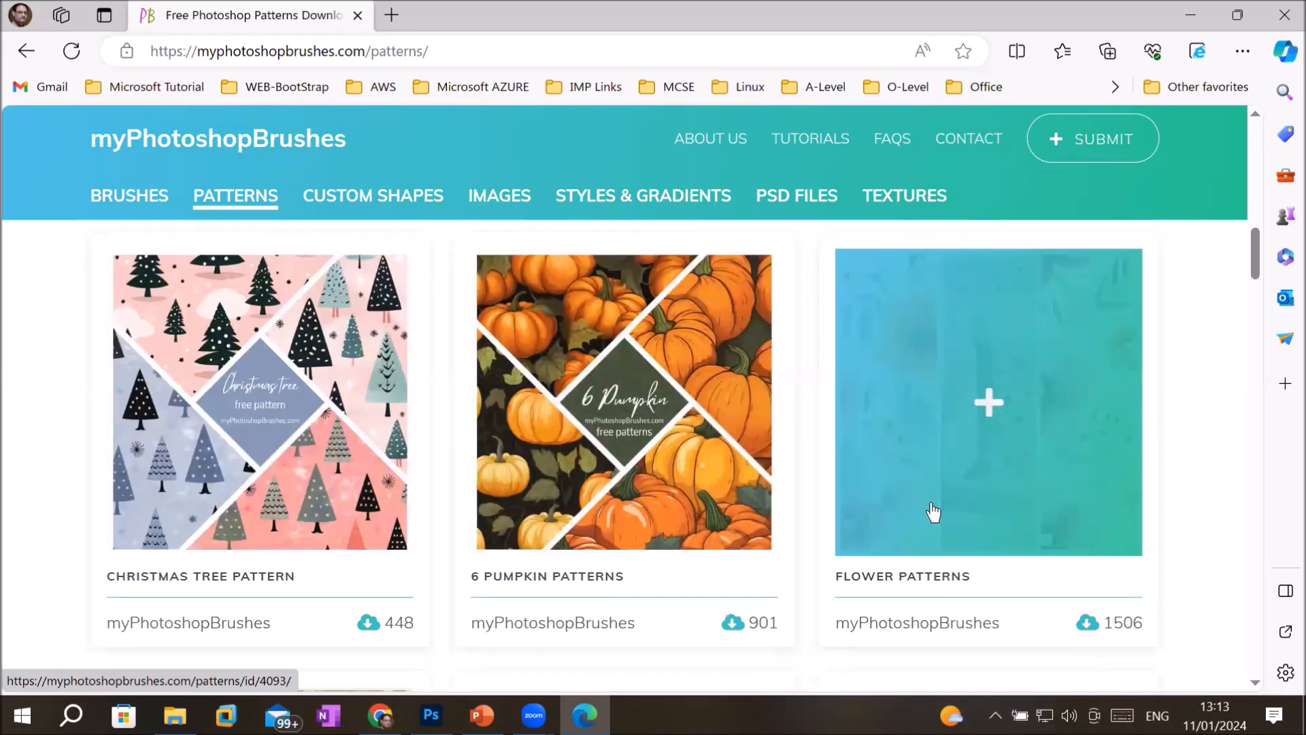
click(933, 512)
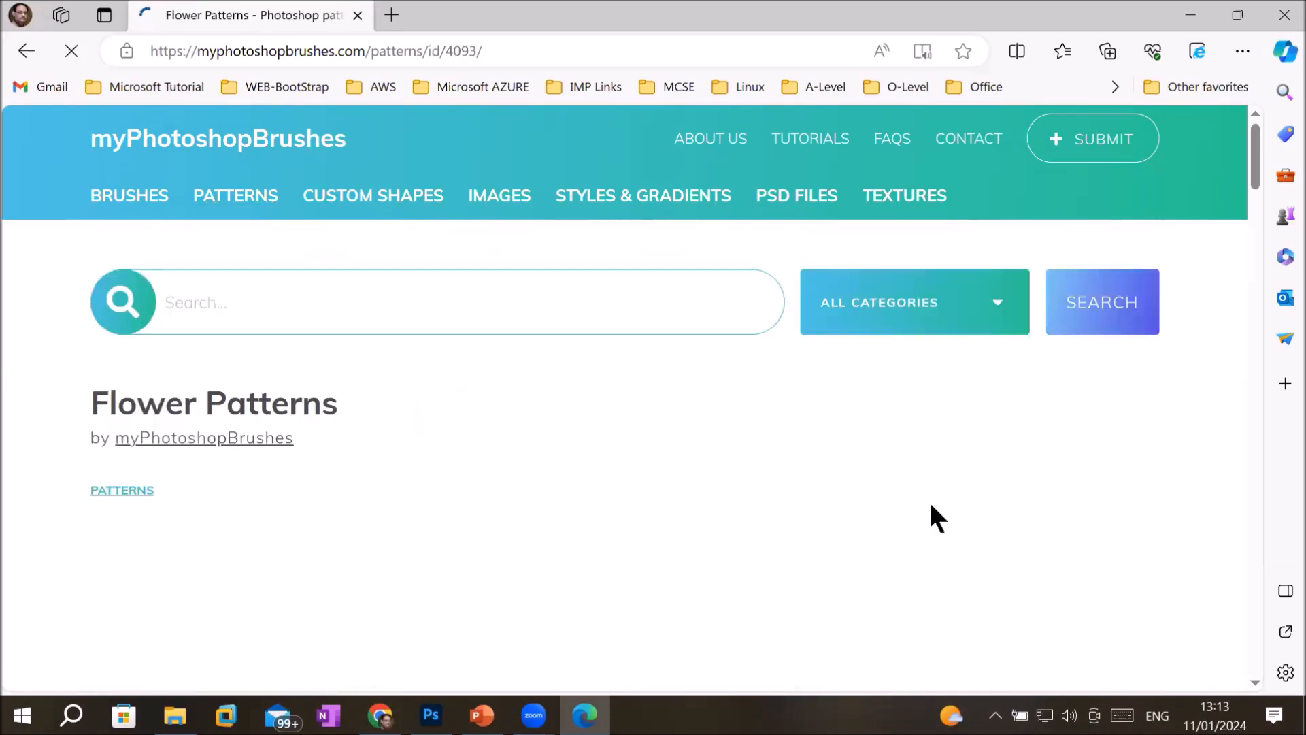
Step: Start the 6.7 MB Flower Patterns download and look over the set's preview images
scroll(931, 504, down, 5)
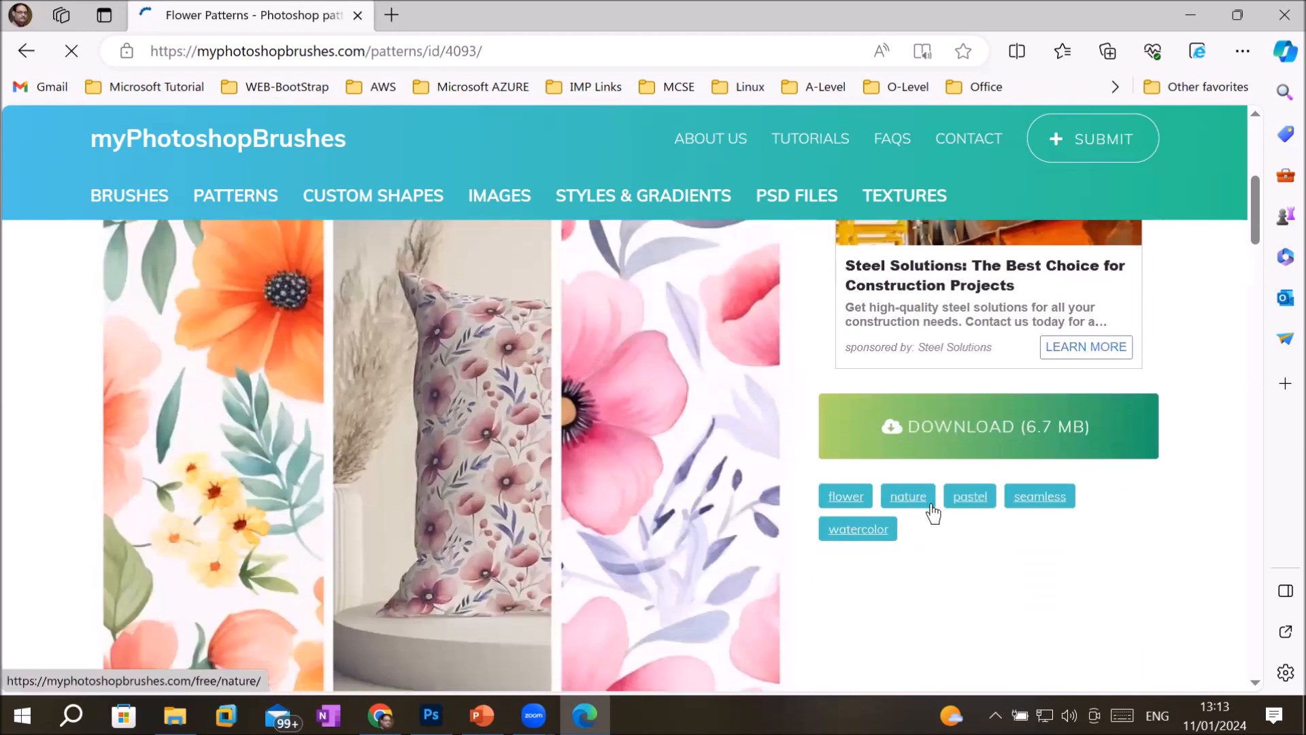
click(1017, 447)
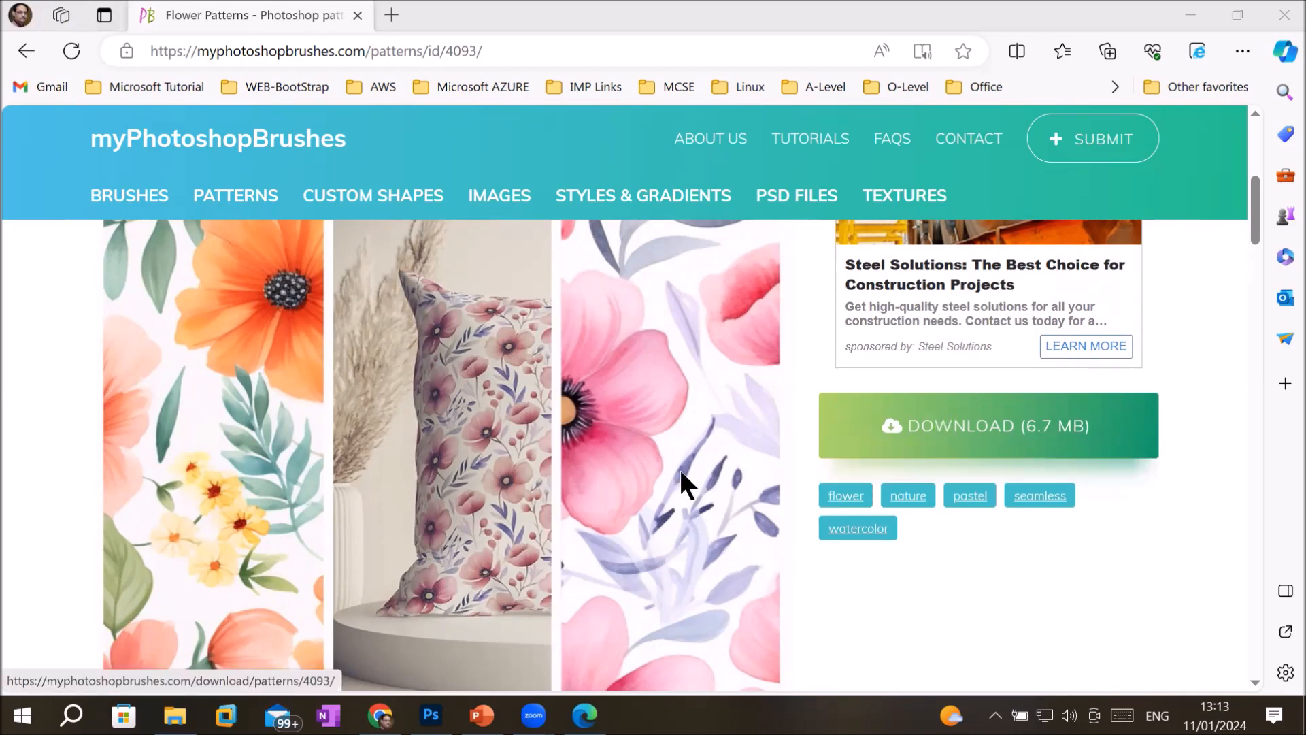
scroll(679, 467, down, 1)
scroll(677, 467, up, 1)
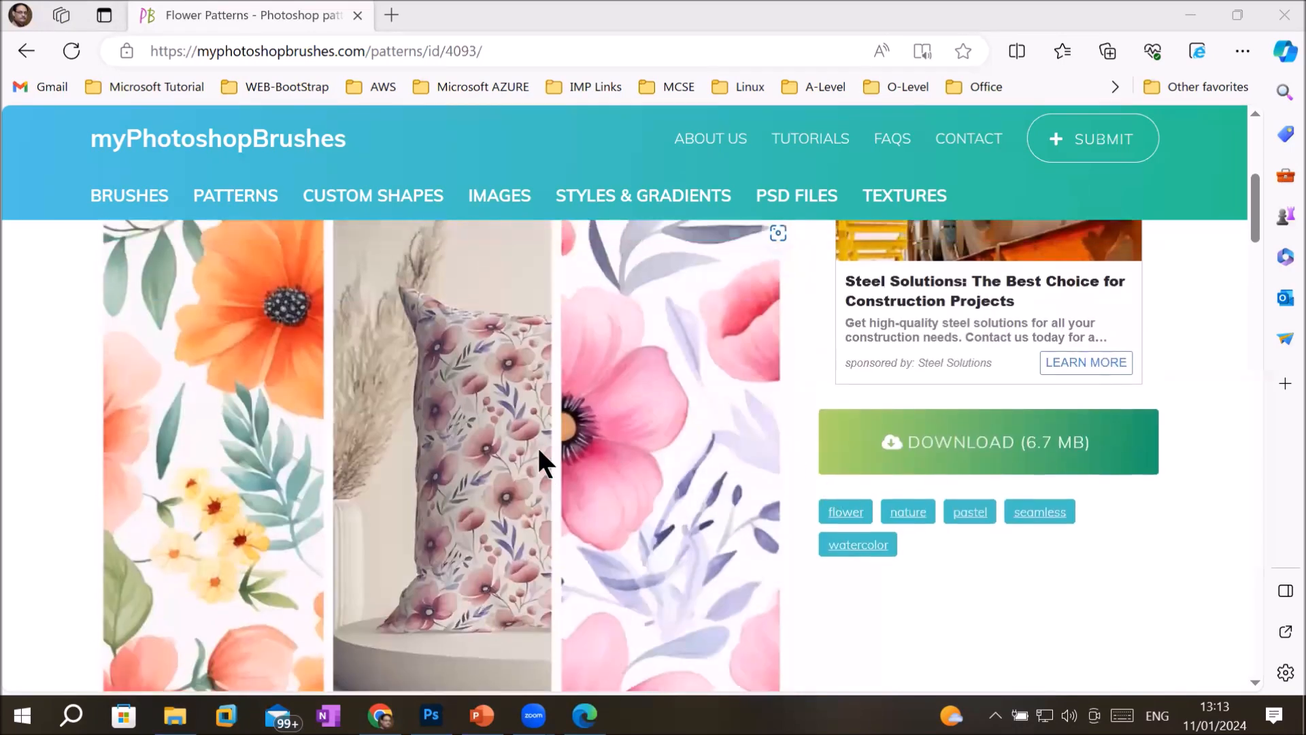
scroll(536, 452, up, 2)
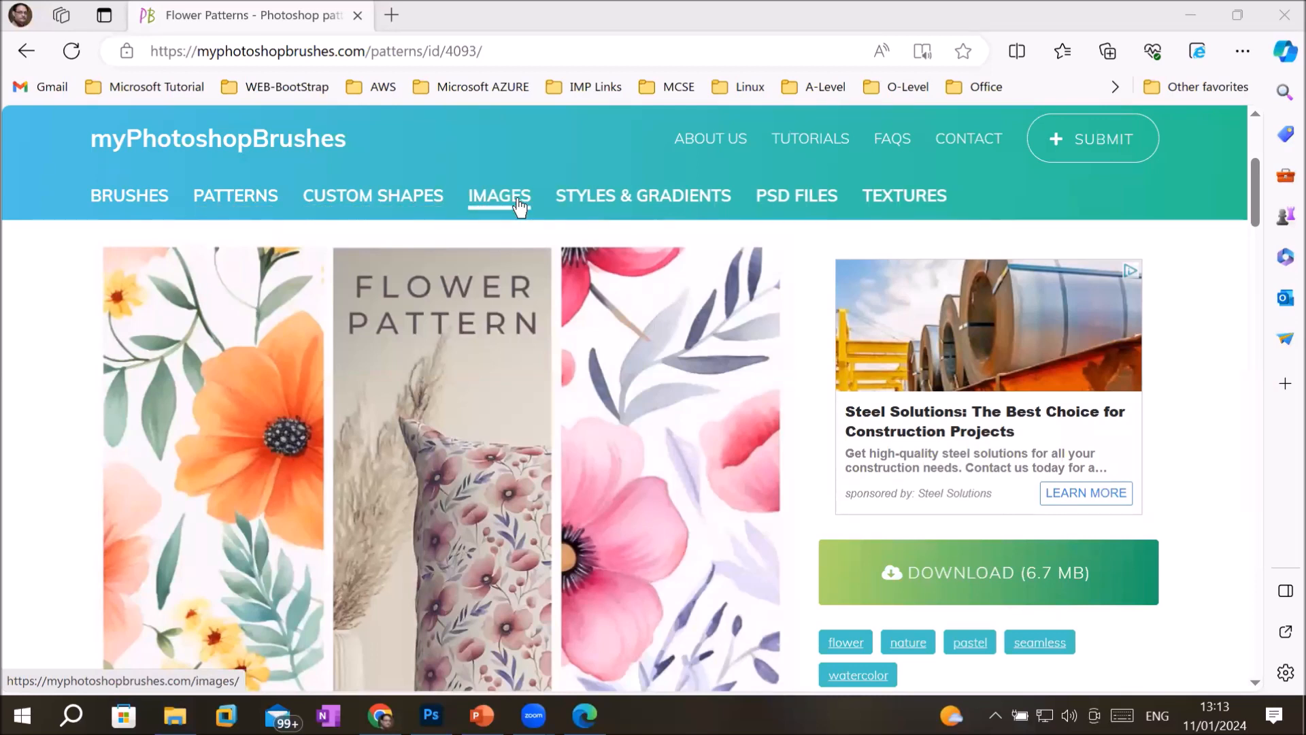
Step: Open the Textures category on myPhotoshopBrushes and look over the available free texture sets
click(915, 201)
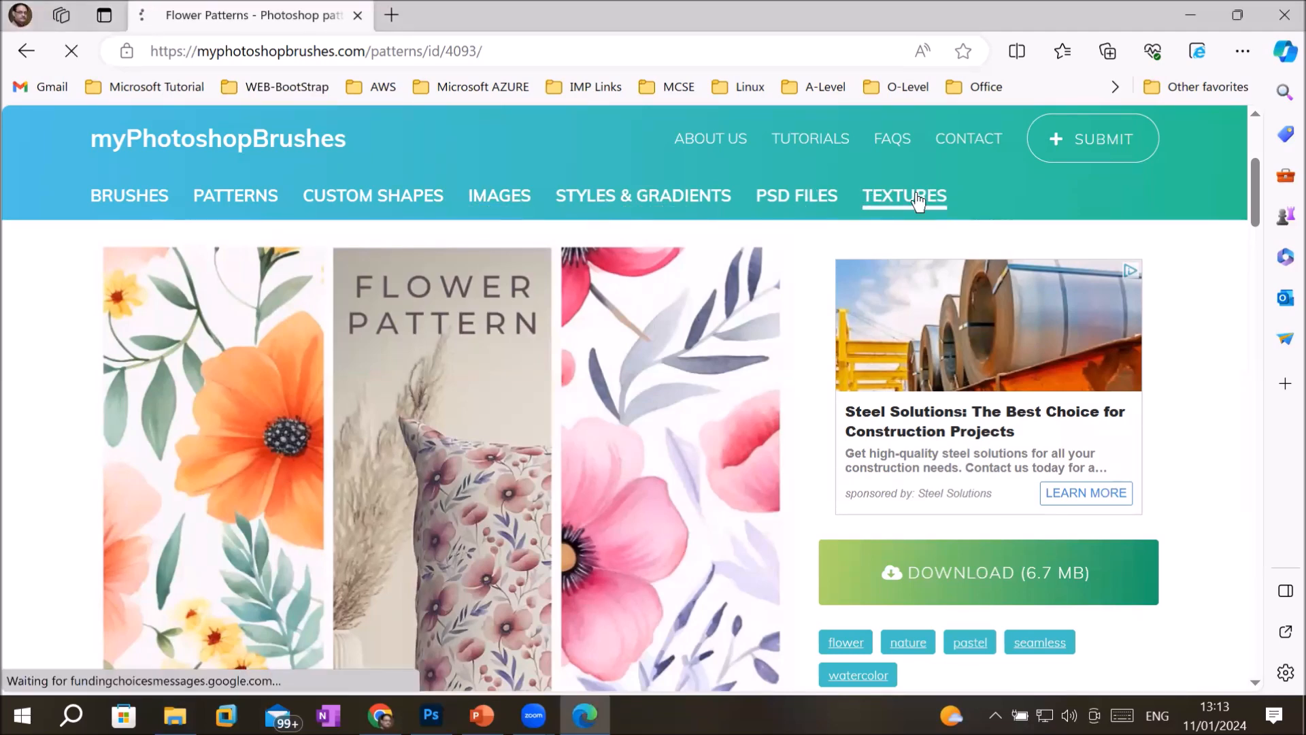
scroll(676, 446, down, 4)
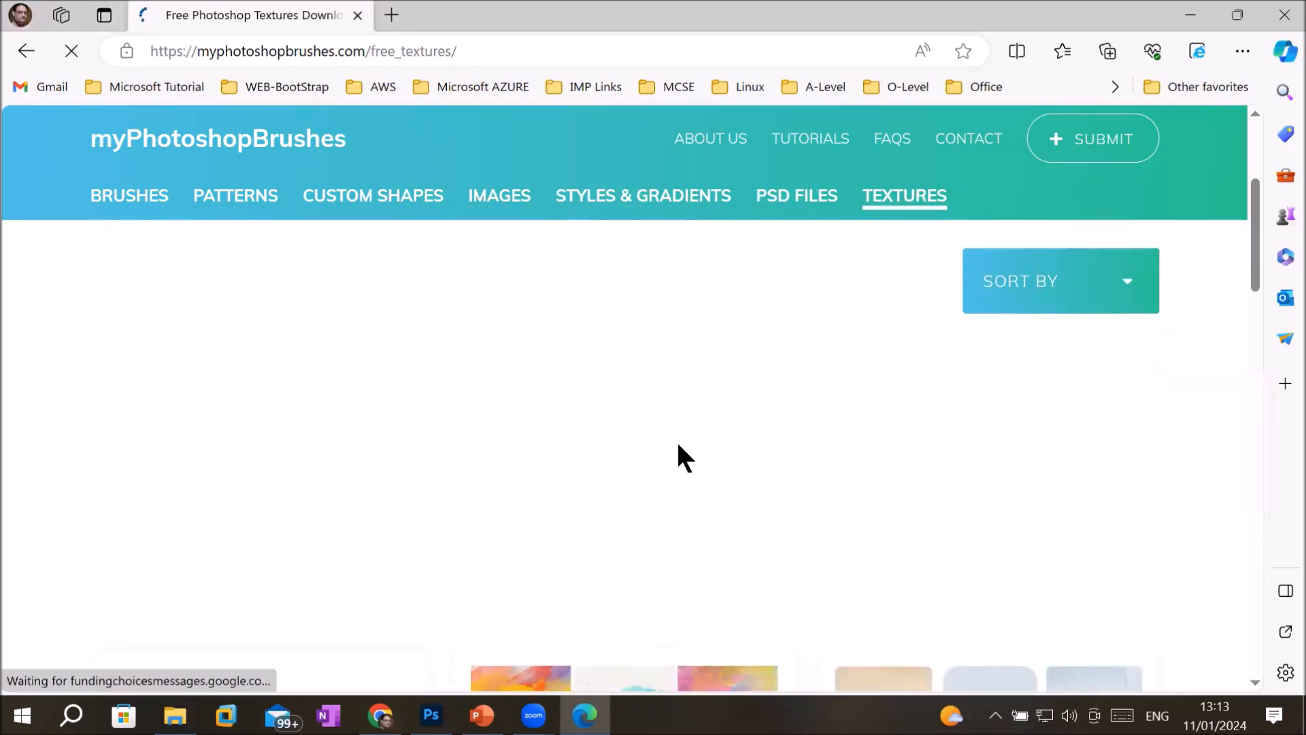
scroll(677, 446, down, 4)
scroll(677, 452, down, 2)
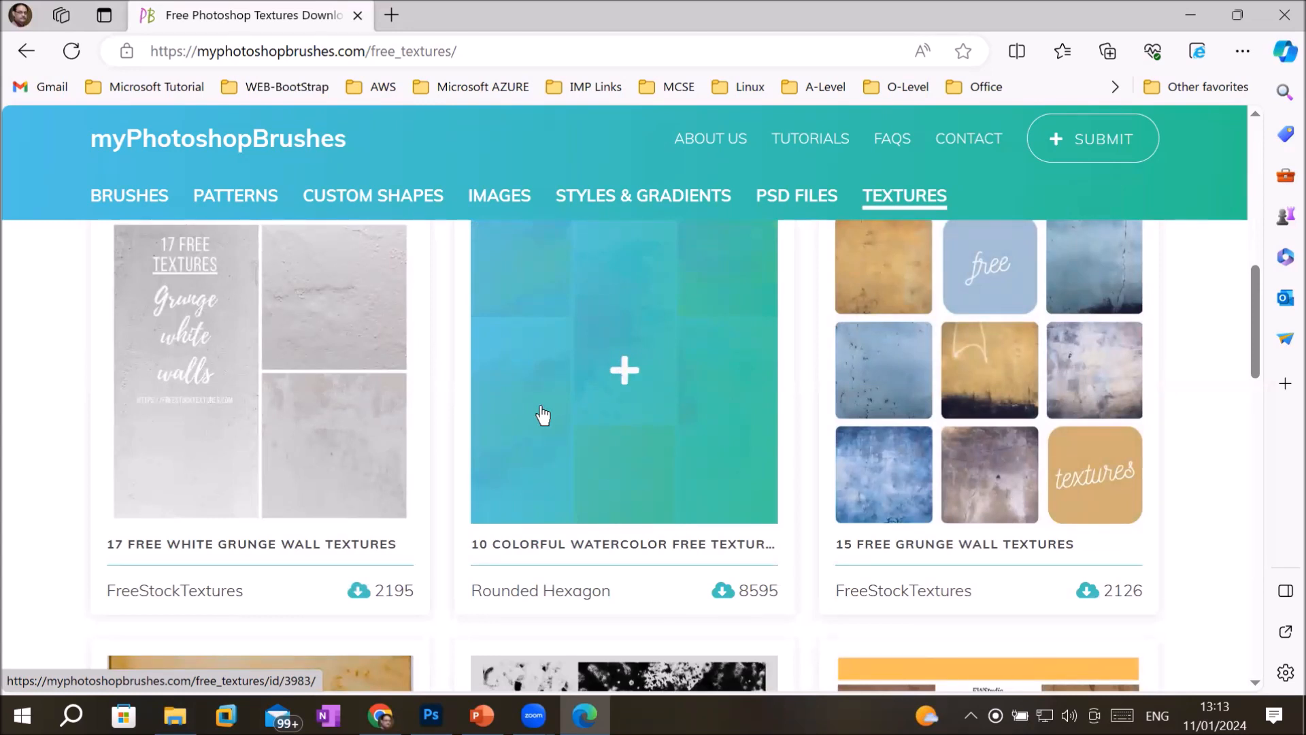
scroll(543, 414, down, 7)
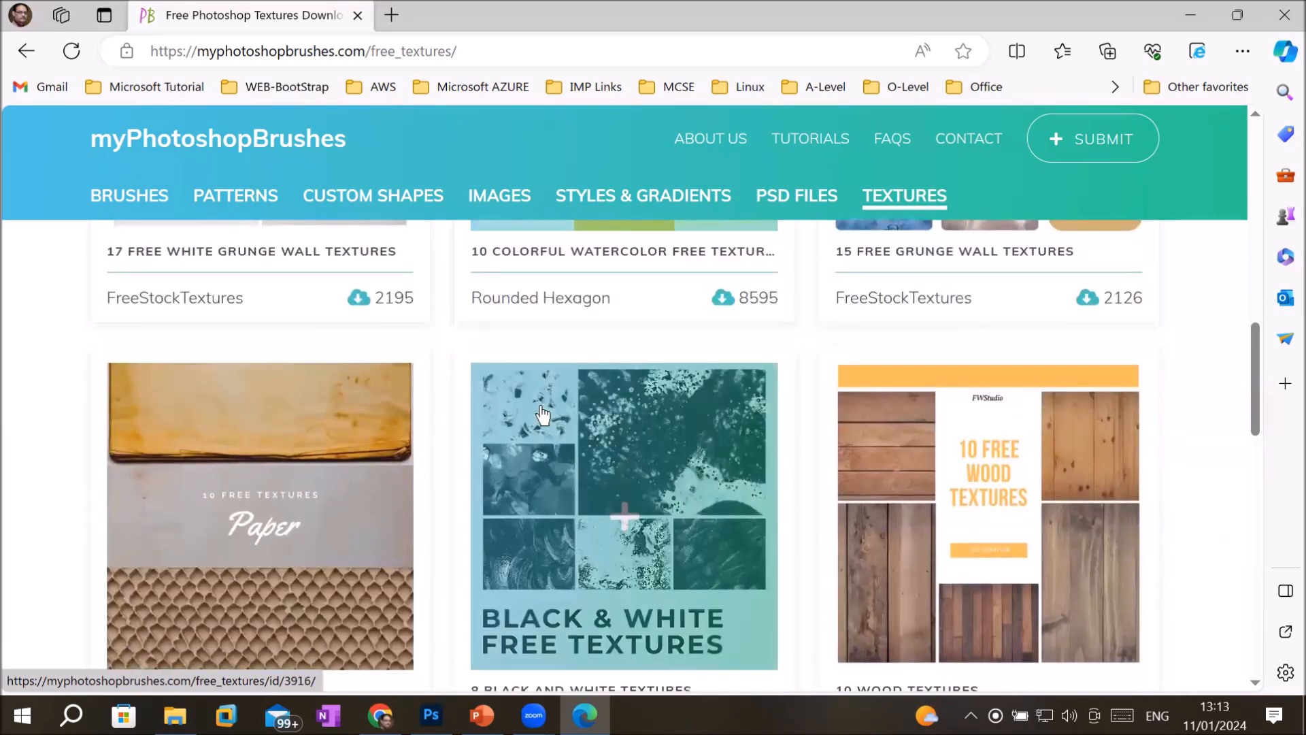
scroll(542, 414, up, 1)
scroll(542, 414, up, 1)
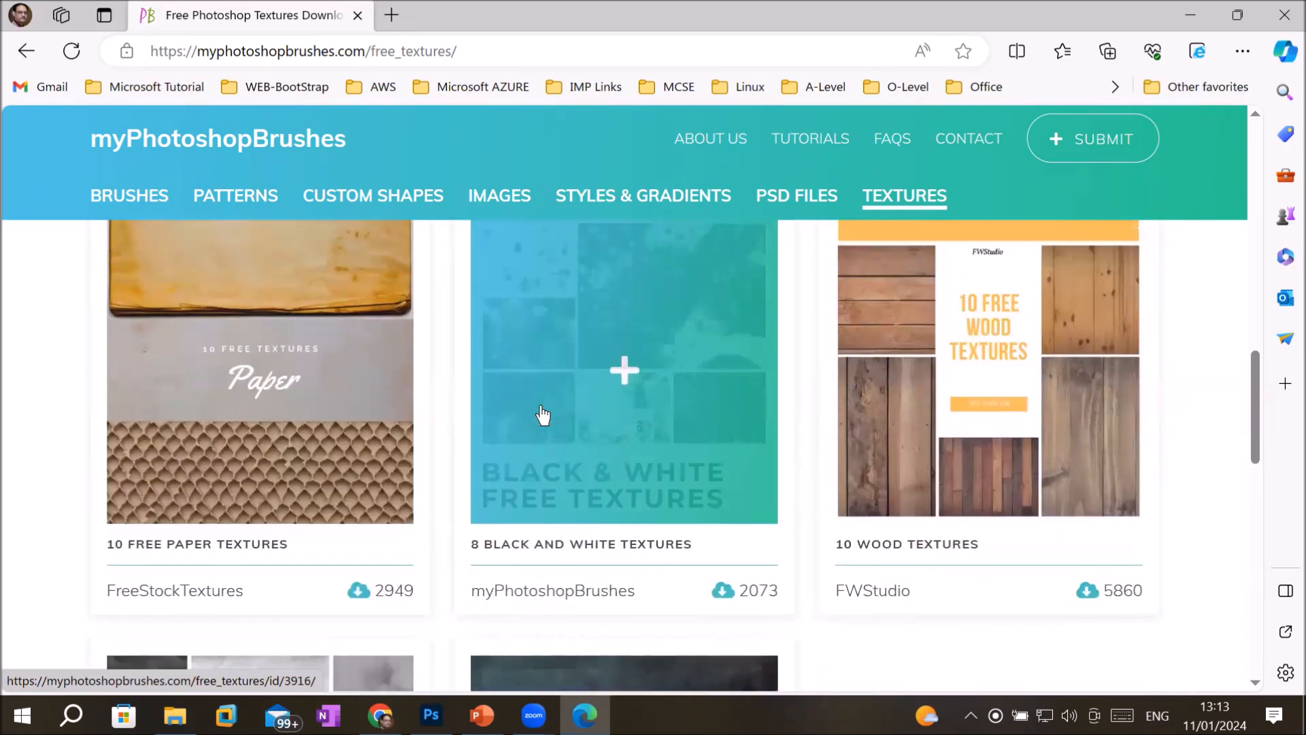
scroll(534, 413, up, 2)
scroll(508, 414, down, 4)
scroll(507, 415, down, 3)
scroll(507, 416, down, 1)
scroll(507, 415, down, 1)
scroll(508, 416, up, 4)
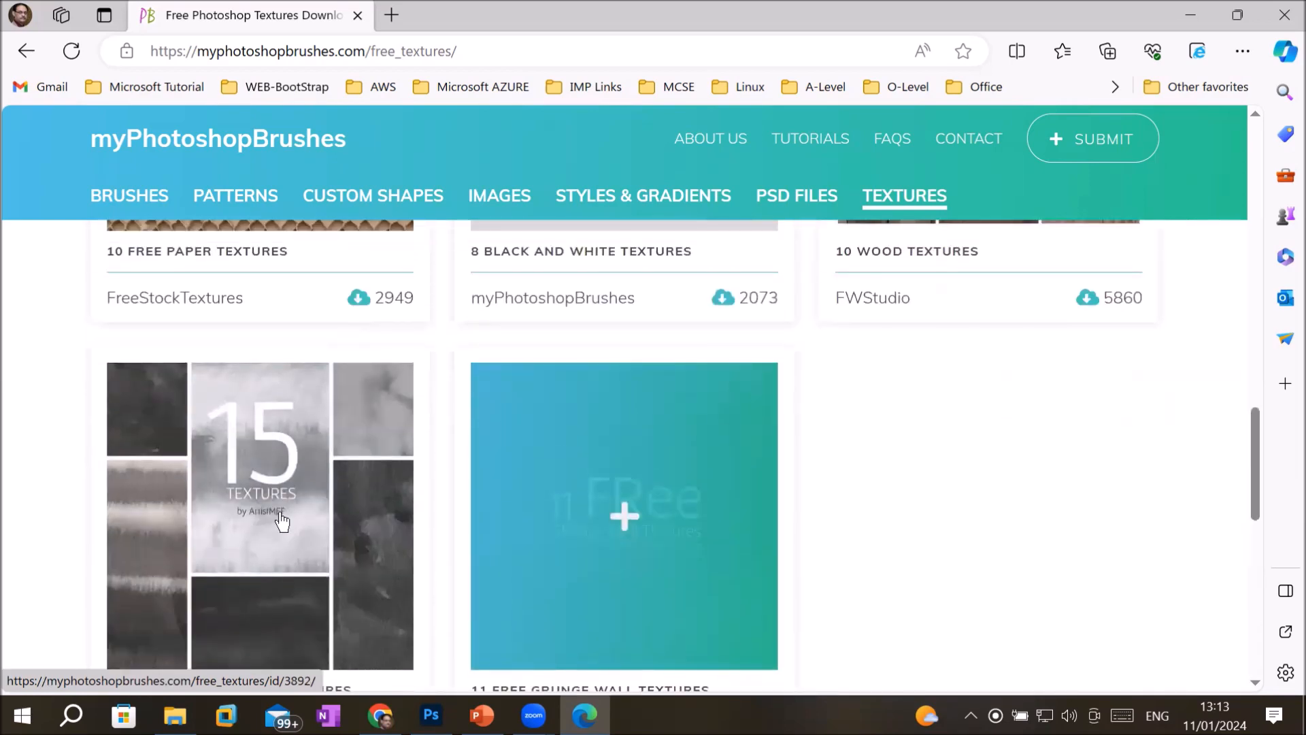
scroll(481, 476, up, 6)
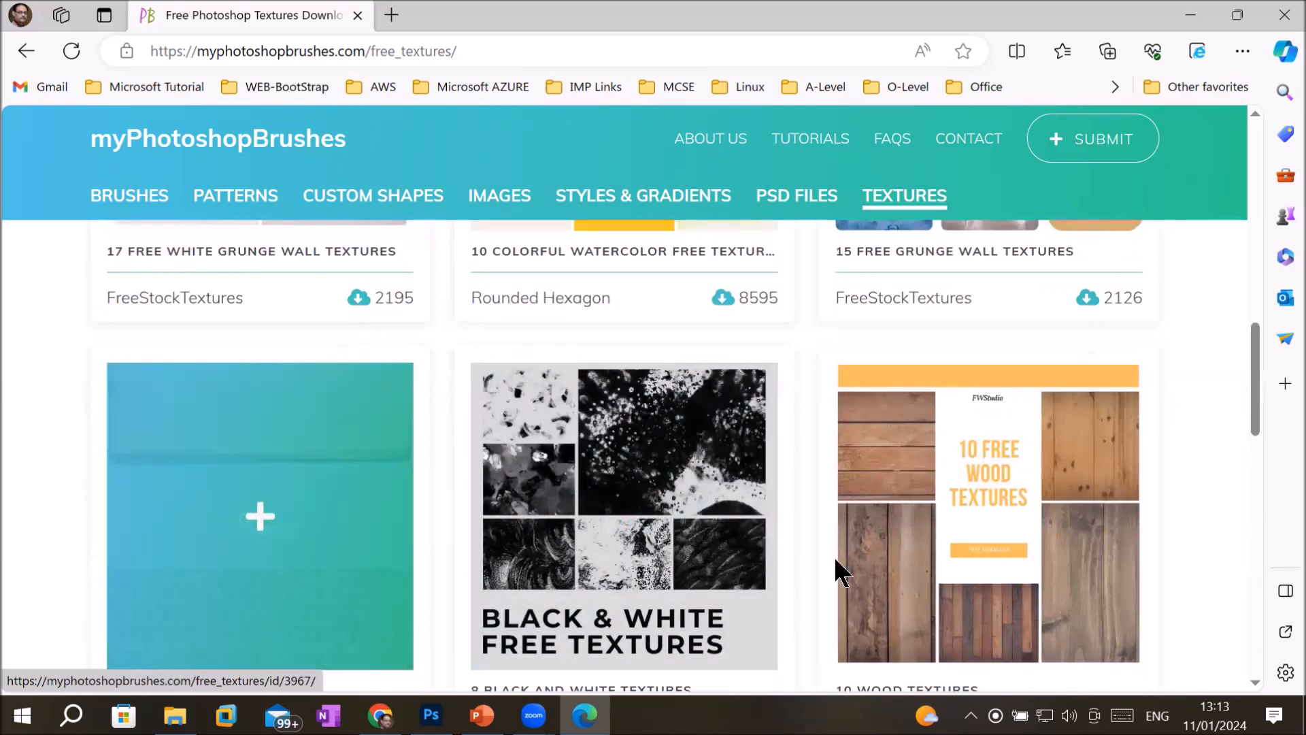
scroll(592, 452, up, 4)
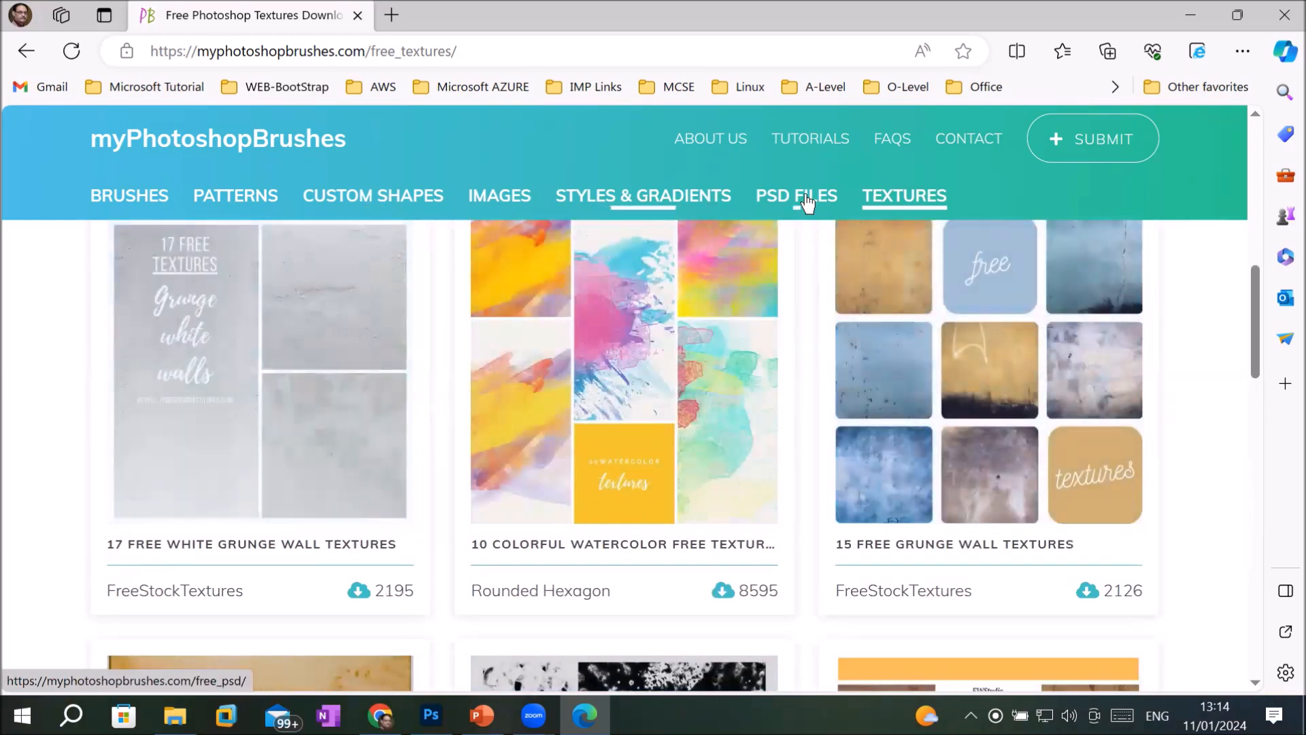
Step: Try downloading the 21.7 MB Christmas Tree Pattern set from the Patterns category, cancelling the transfer partway
click(219, 201)
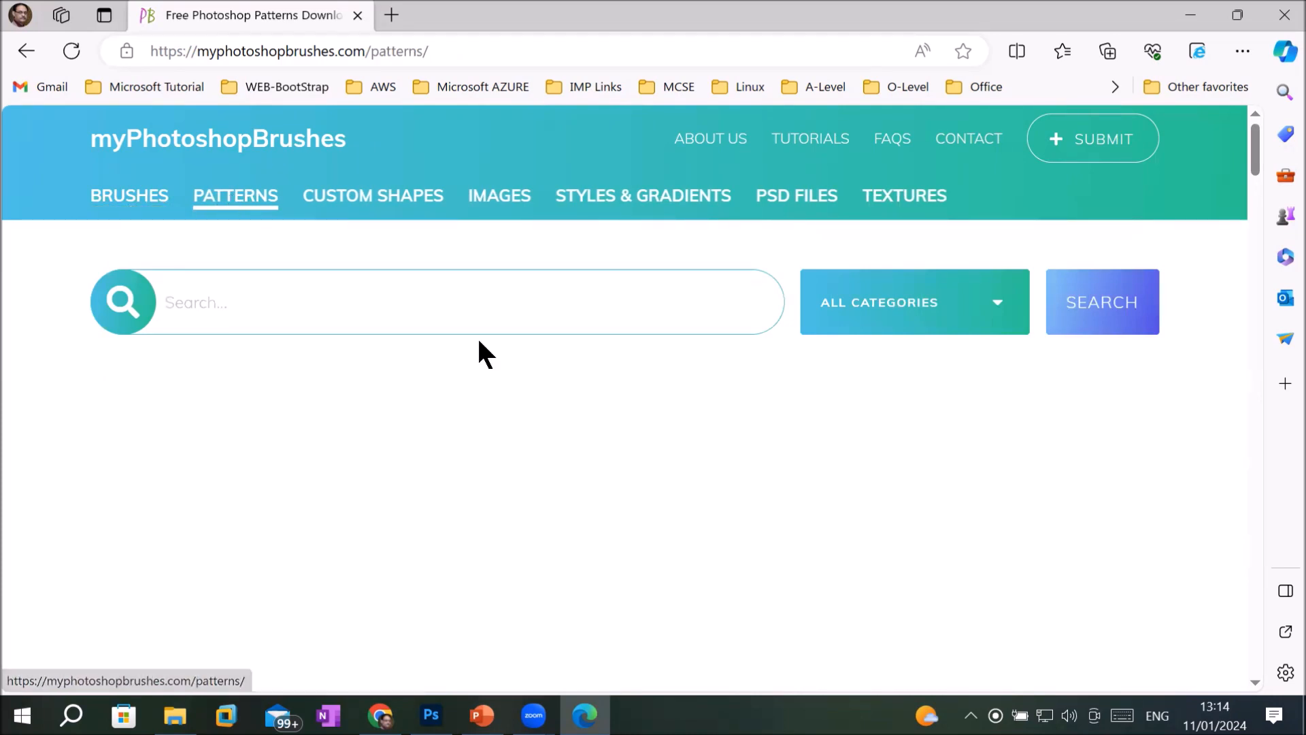
scroll(569, 412, down, 12)
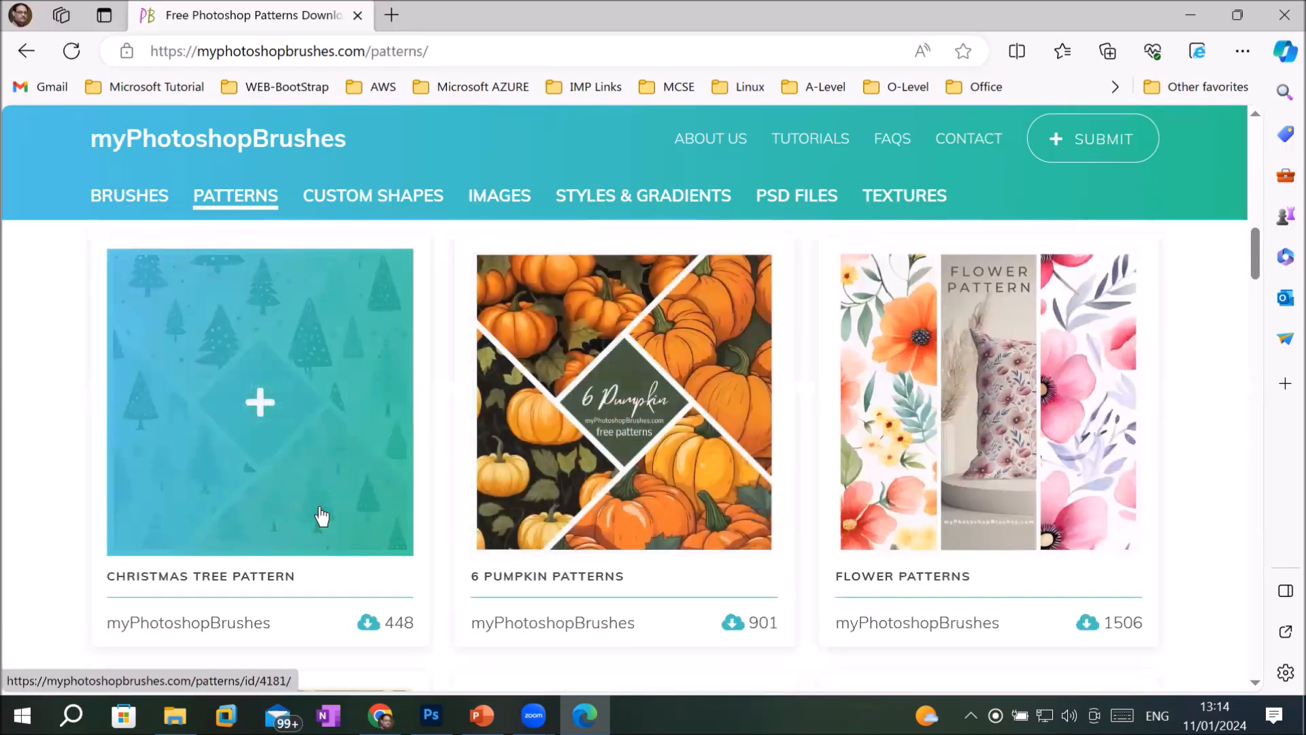
click(321, 516)
scroll(748, 519, down, 5)
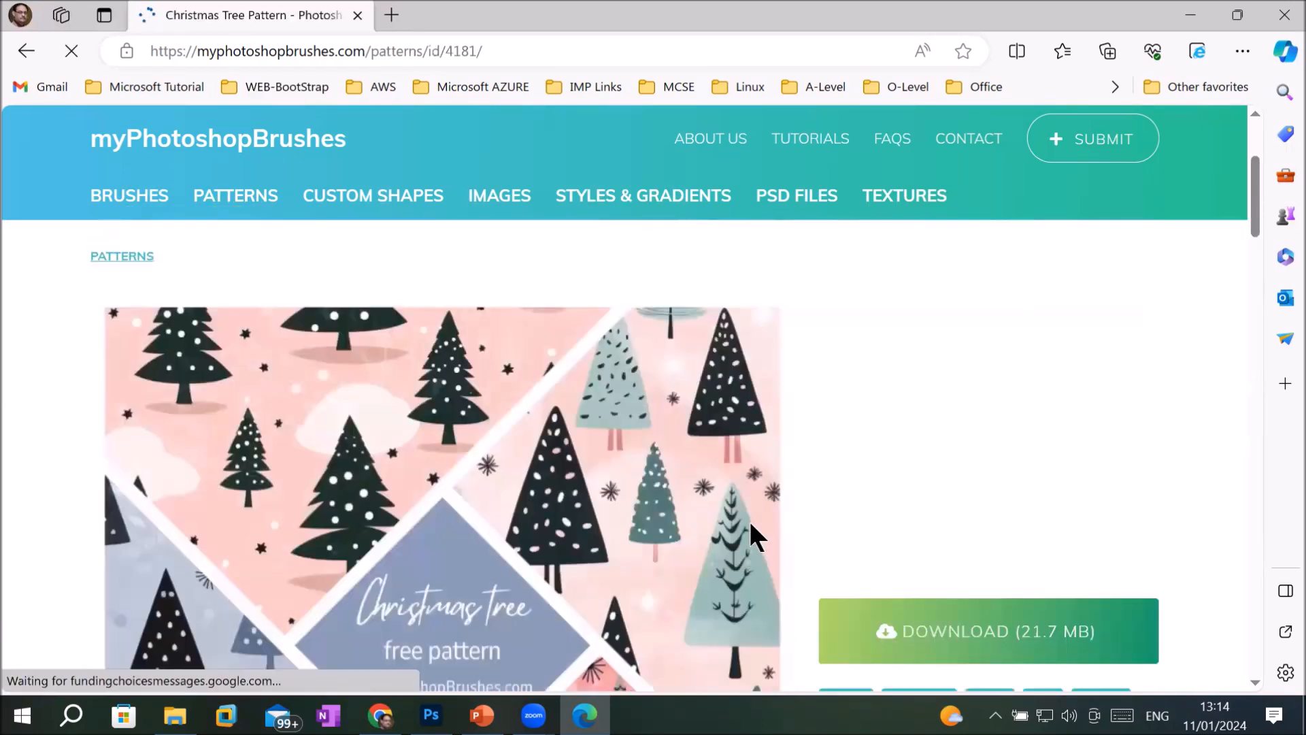
click(1015, 438)
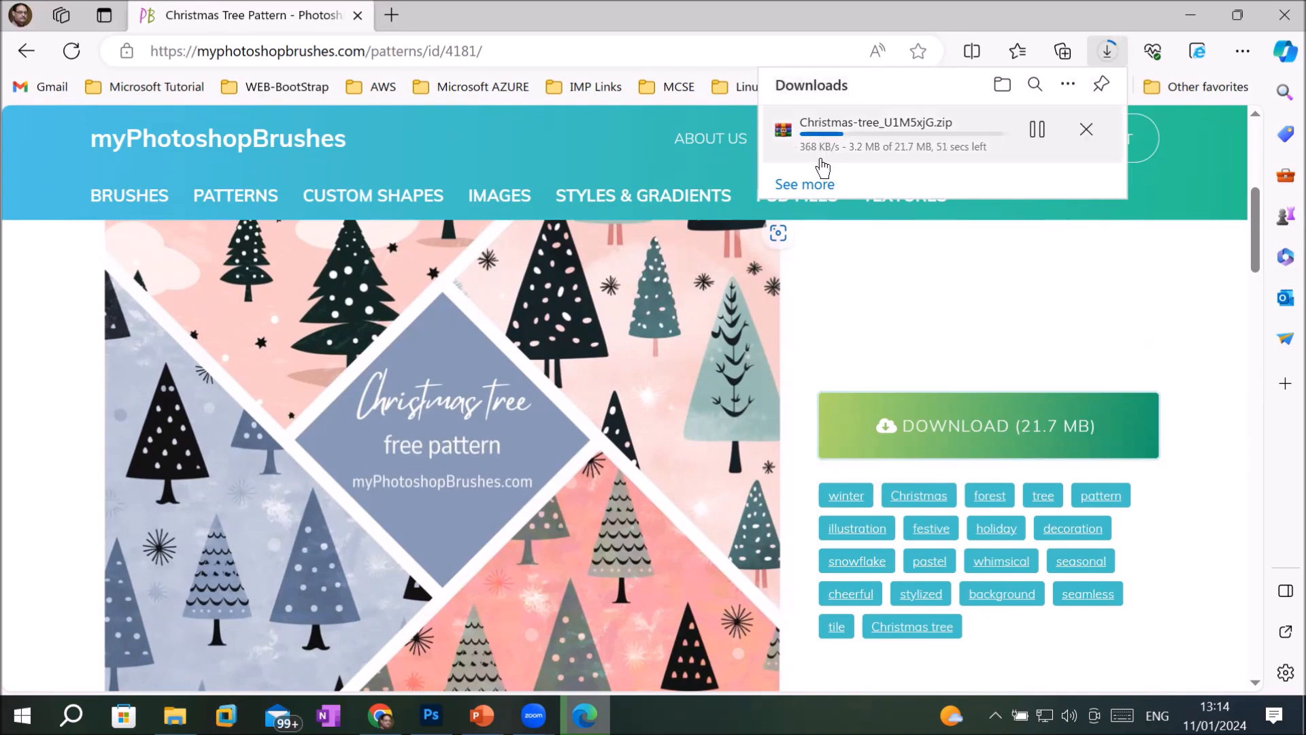
click(1088, 127)
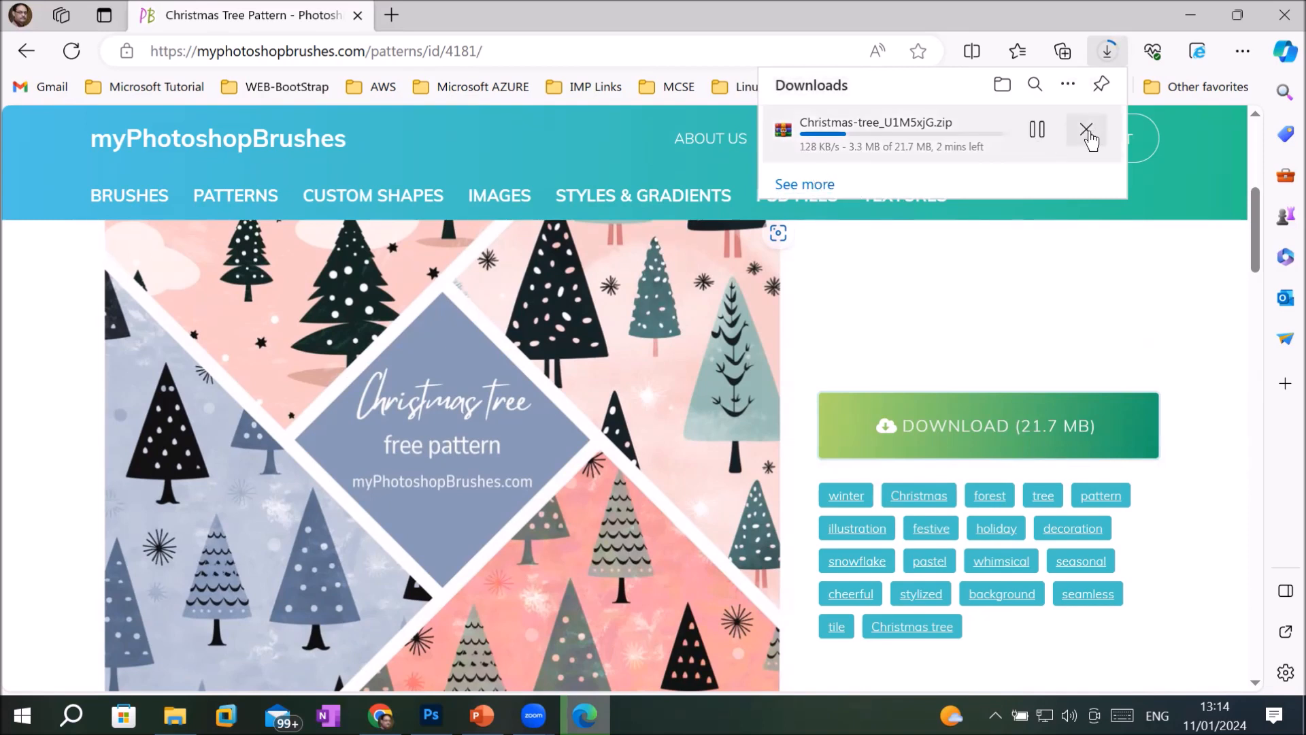
Step: View the 6 Pumpkin Patterns page and return to the list of Photoshop patterns
click(26, 48)
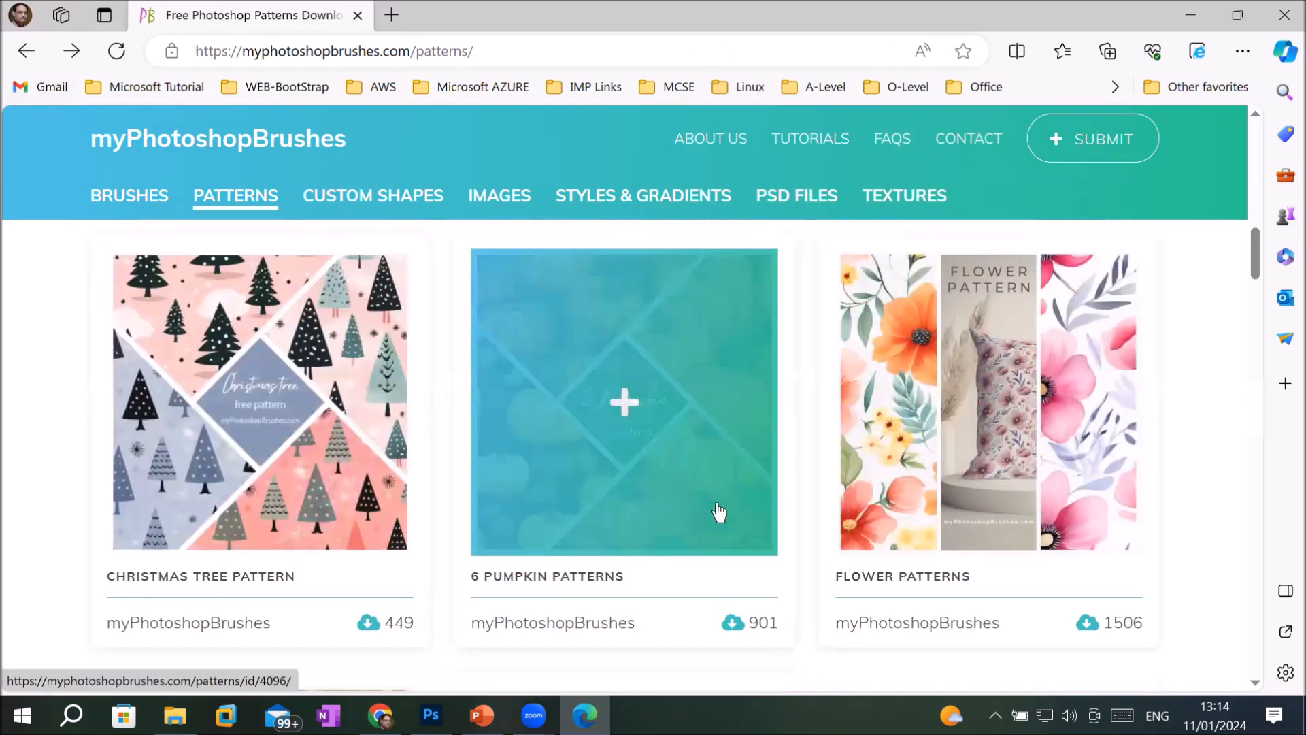
click(718, 511)
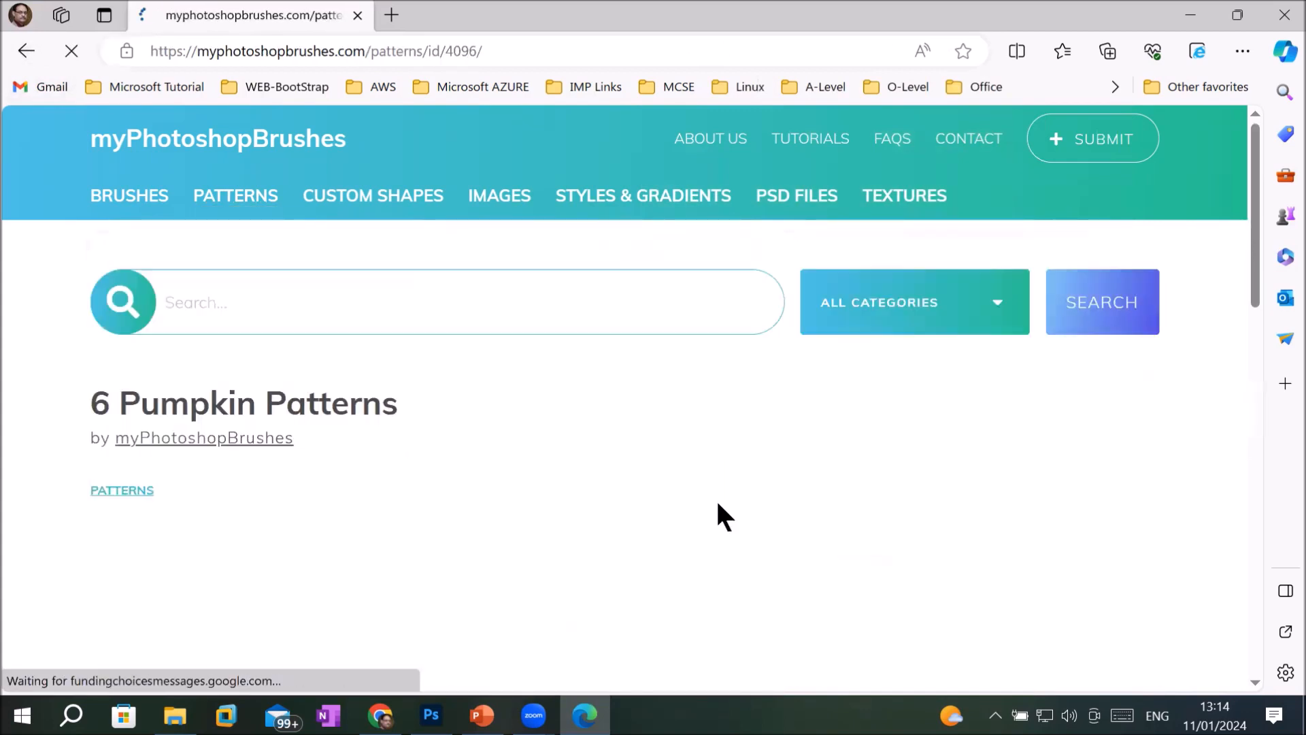
scroll(794, 505, down, 4)
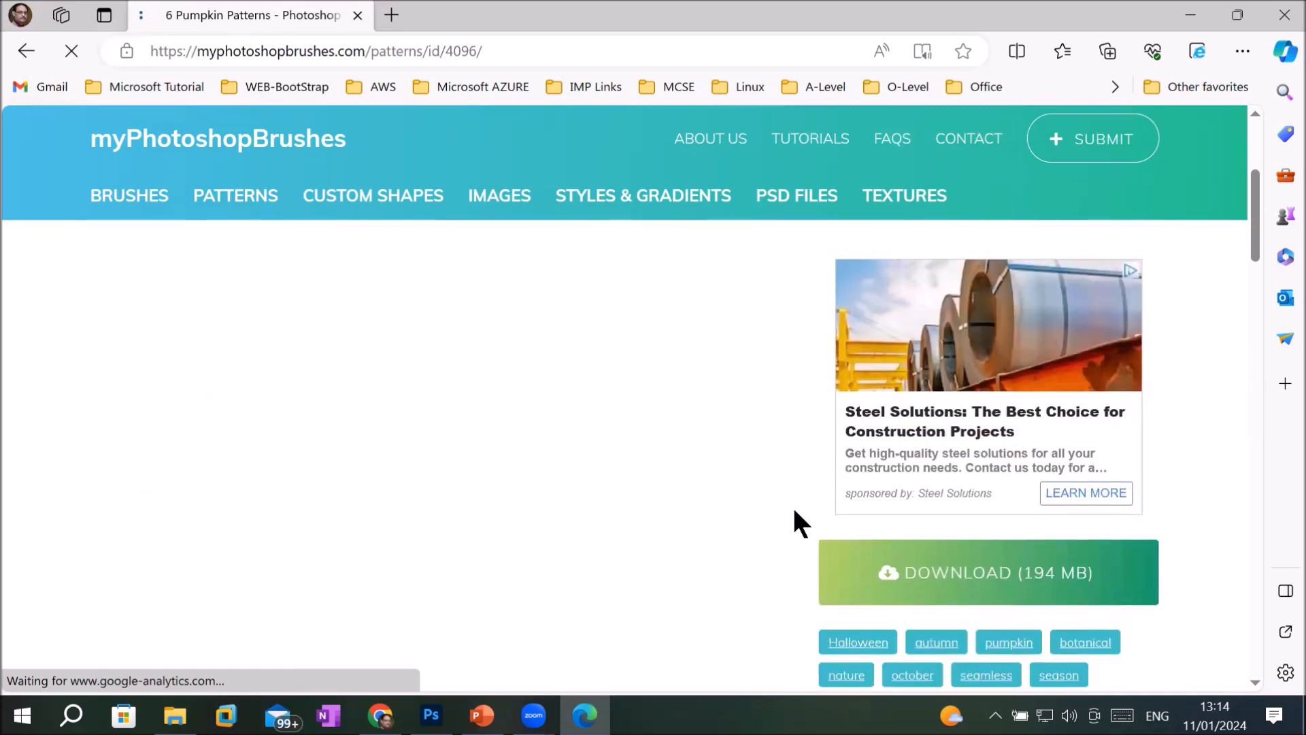
click(26, 51)
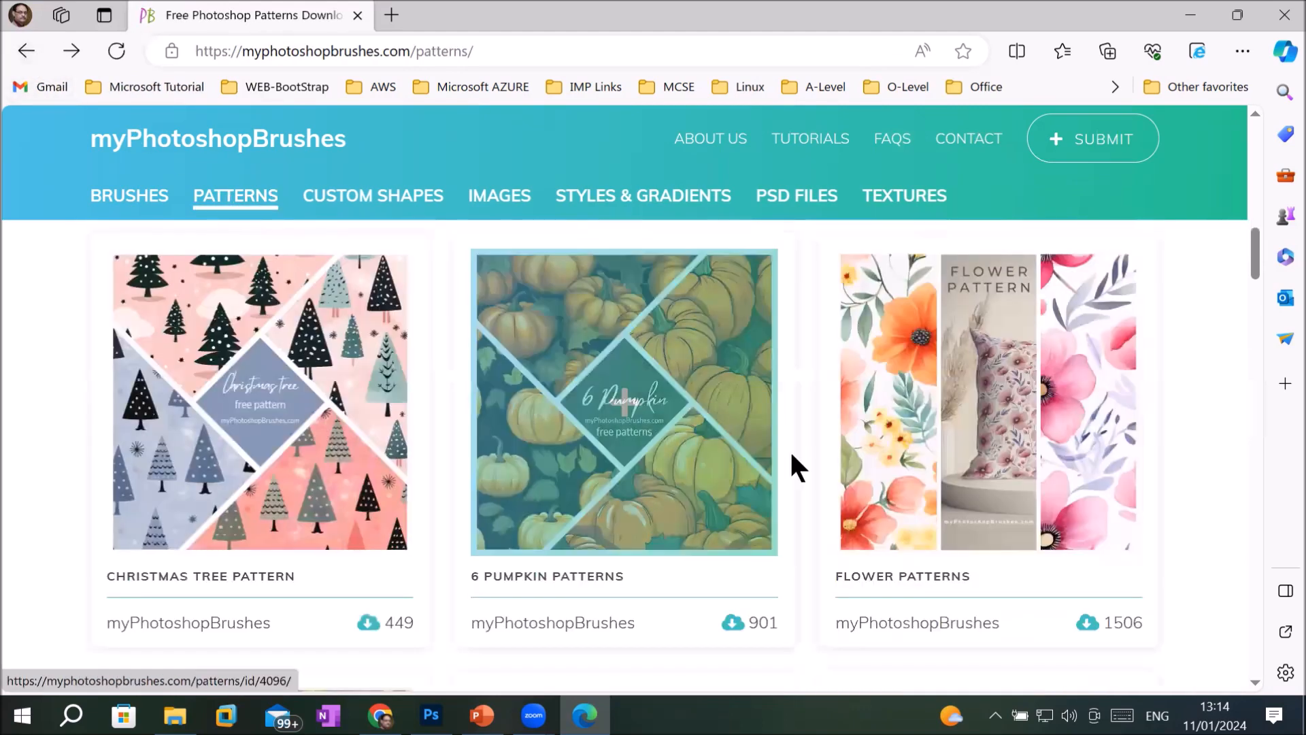
Step: Try to open the Flower Patterns set and look over the watermelon, white flower, wood, ornament and abstract pattern sets
click(882, 478)
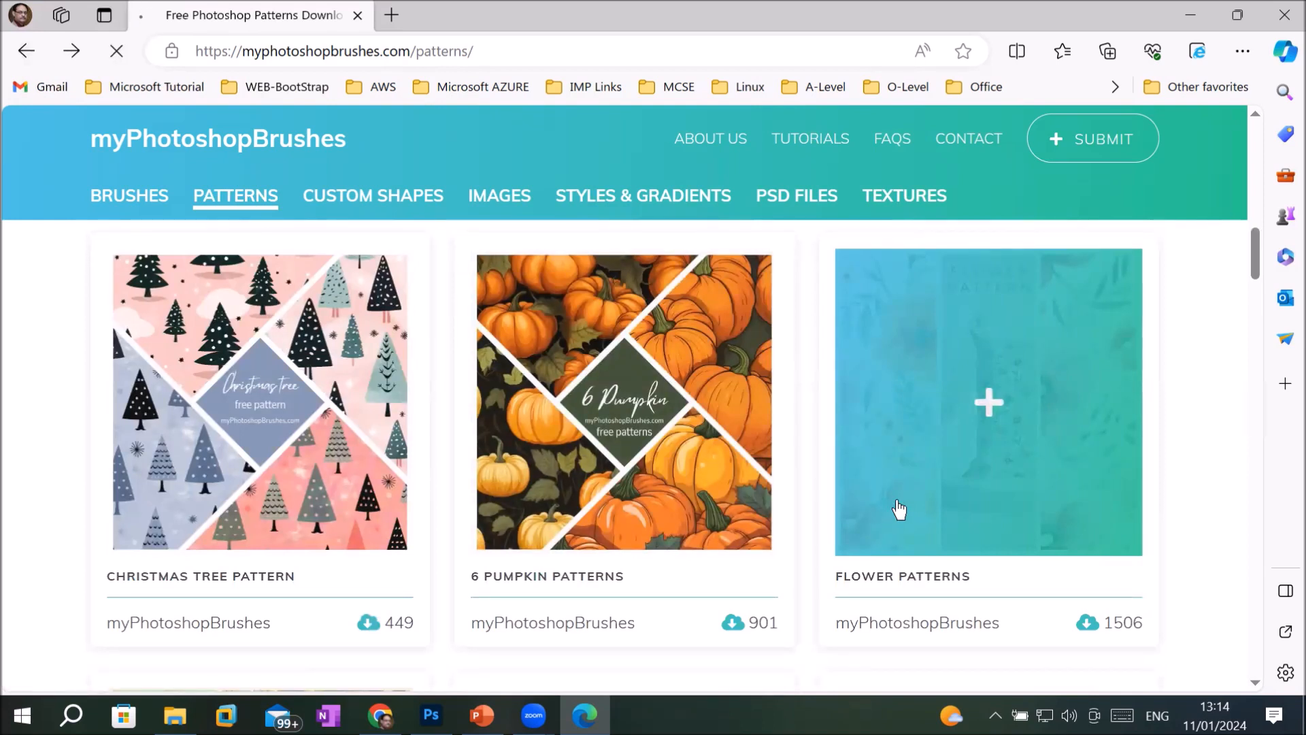
scroll(717, 438, down, 4)
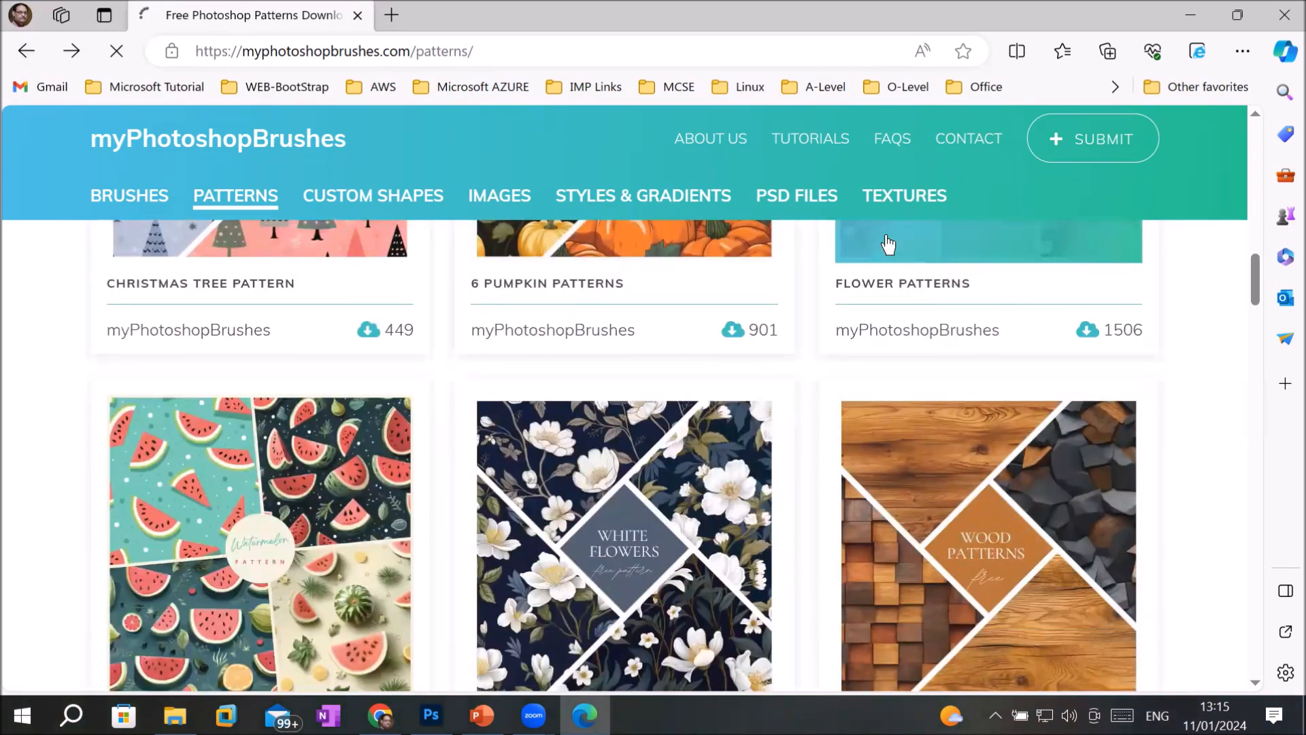
scroll(864, 419, up, 4)
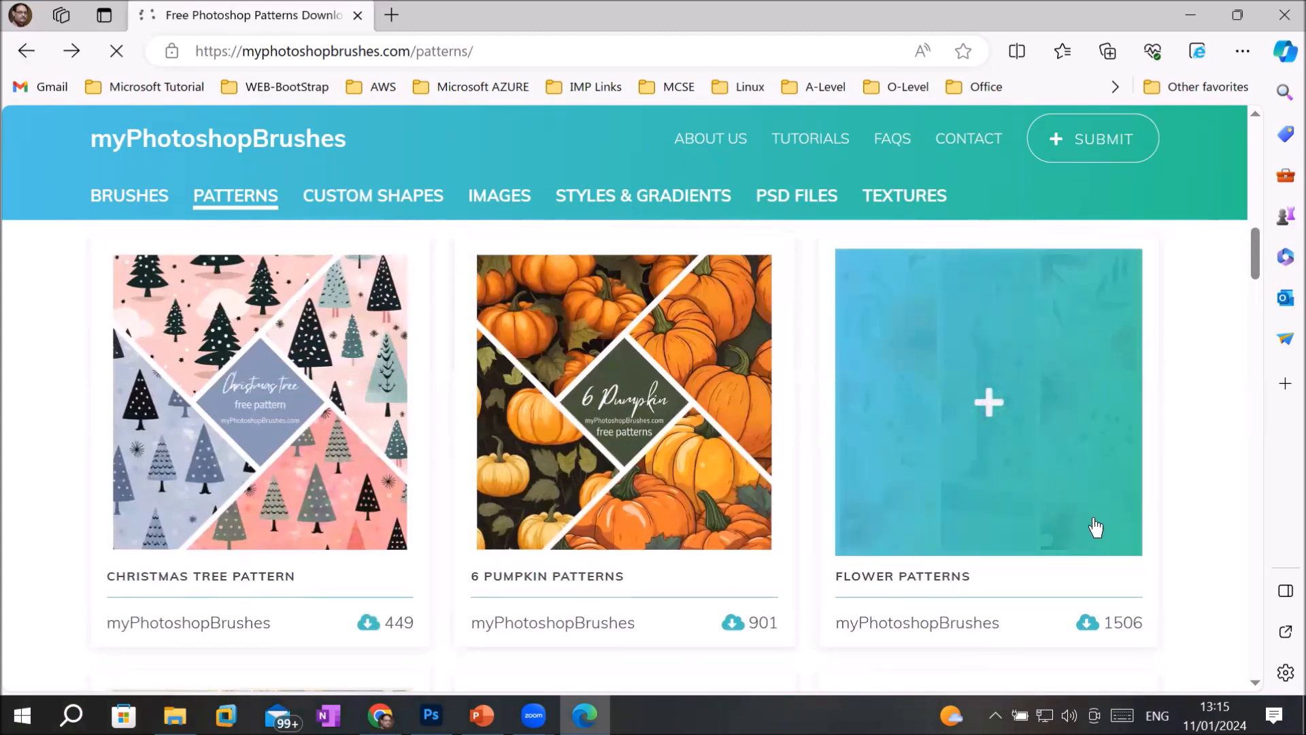
scroll(977, 540, down, 5)
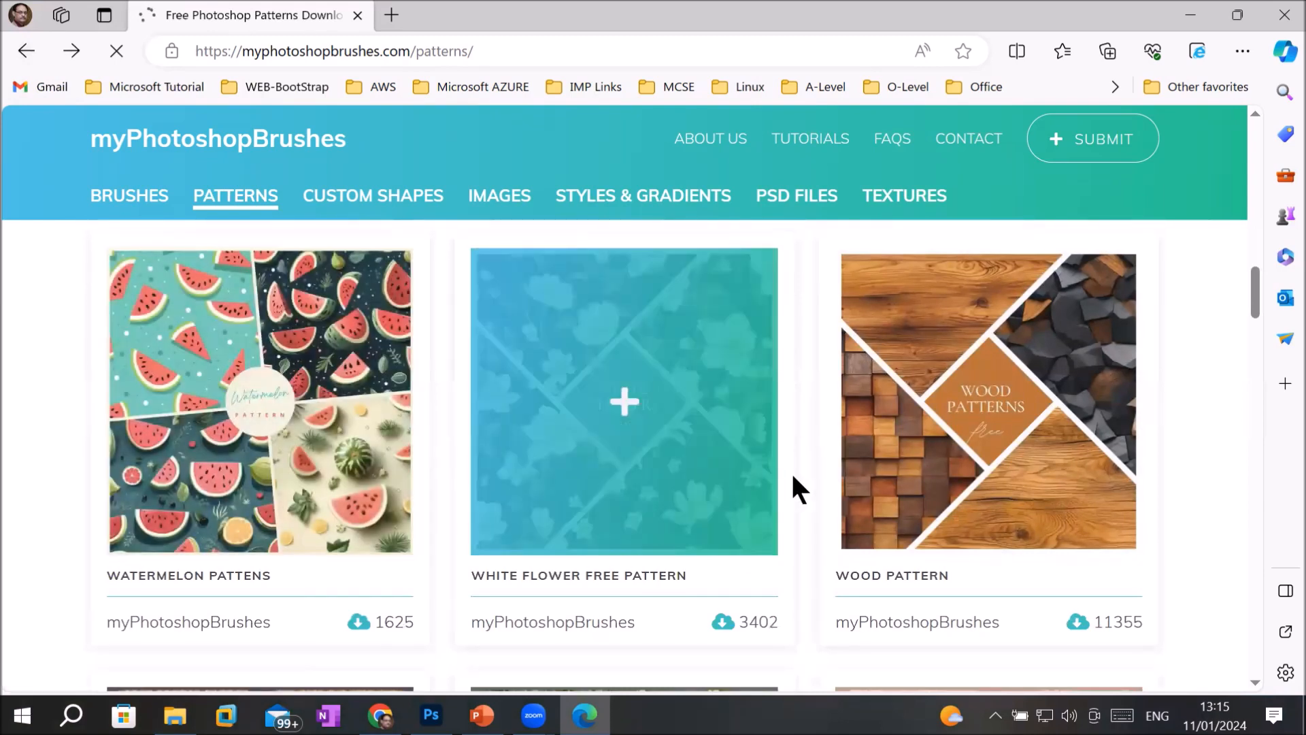
scroll(793, 476, down, 4)
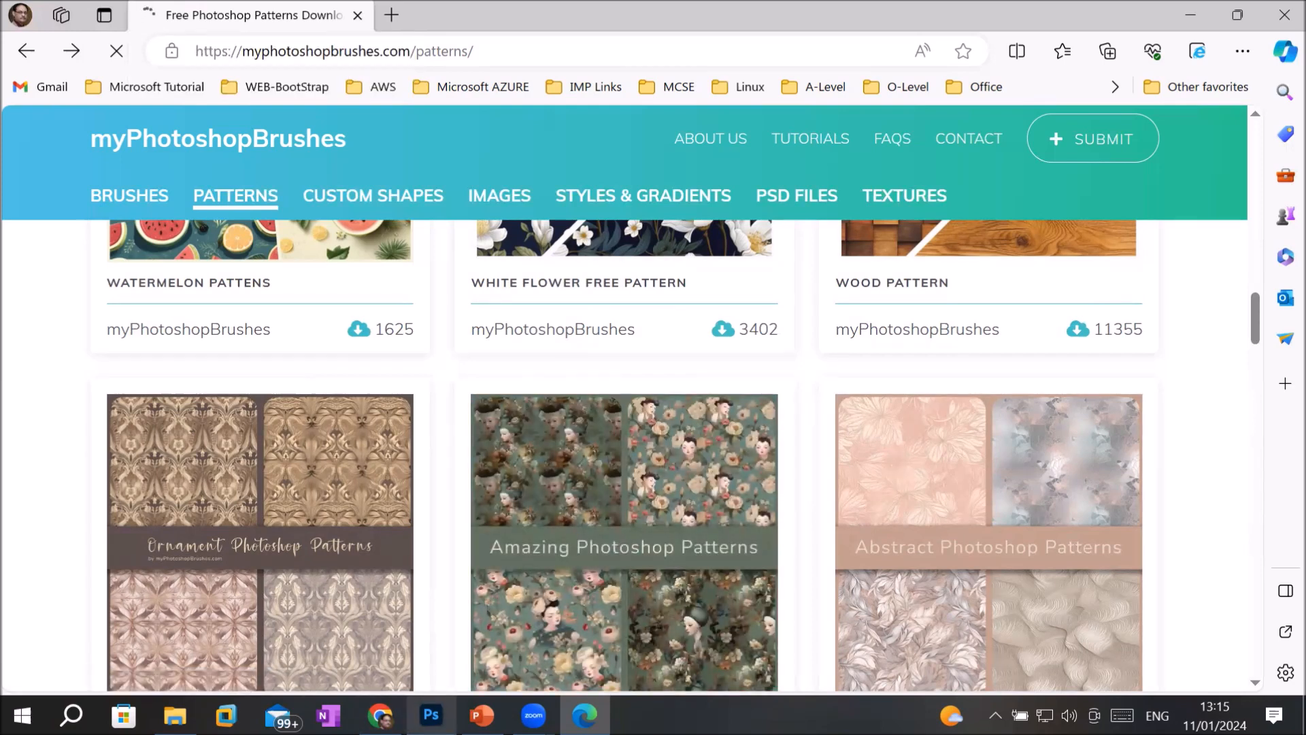
Step: Switch to Photoshop, browse the Pattern Stamp Tool's pattern library and show its options that include Import Patterns
click(431, 715)
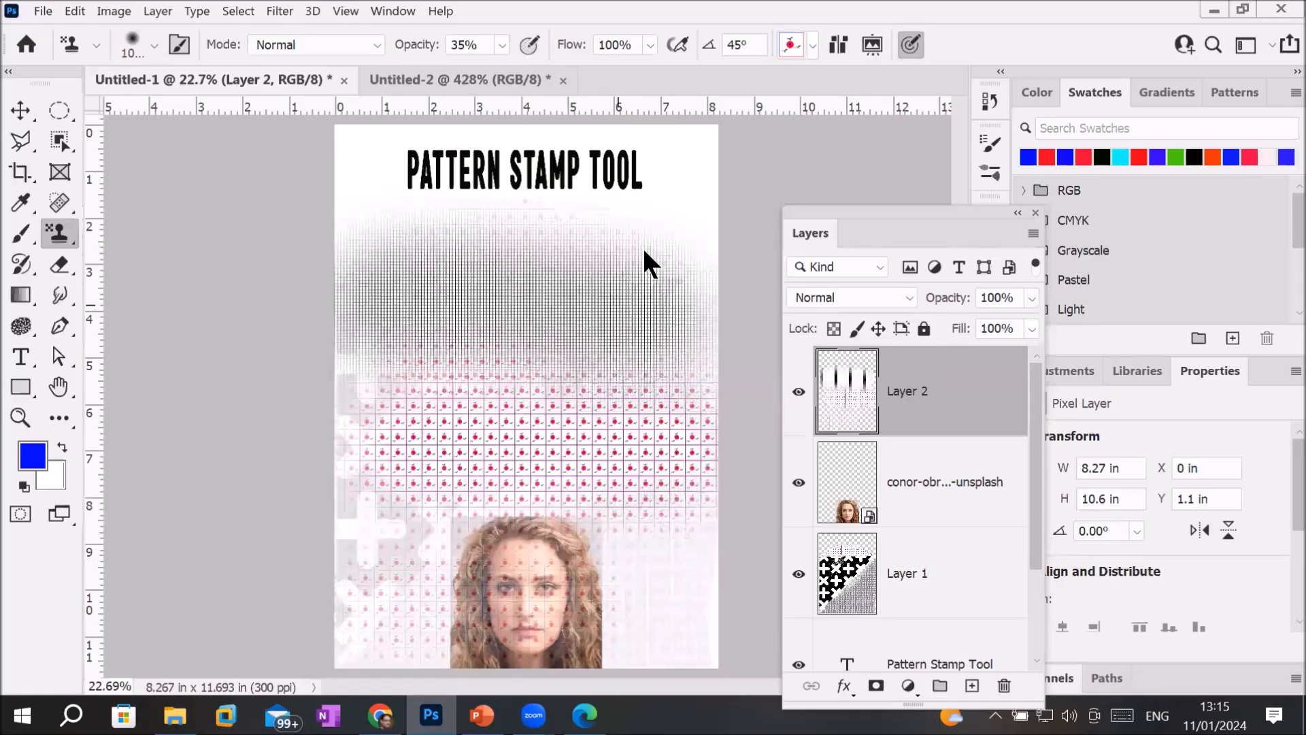
click(813, 45)
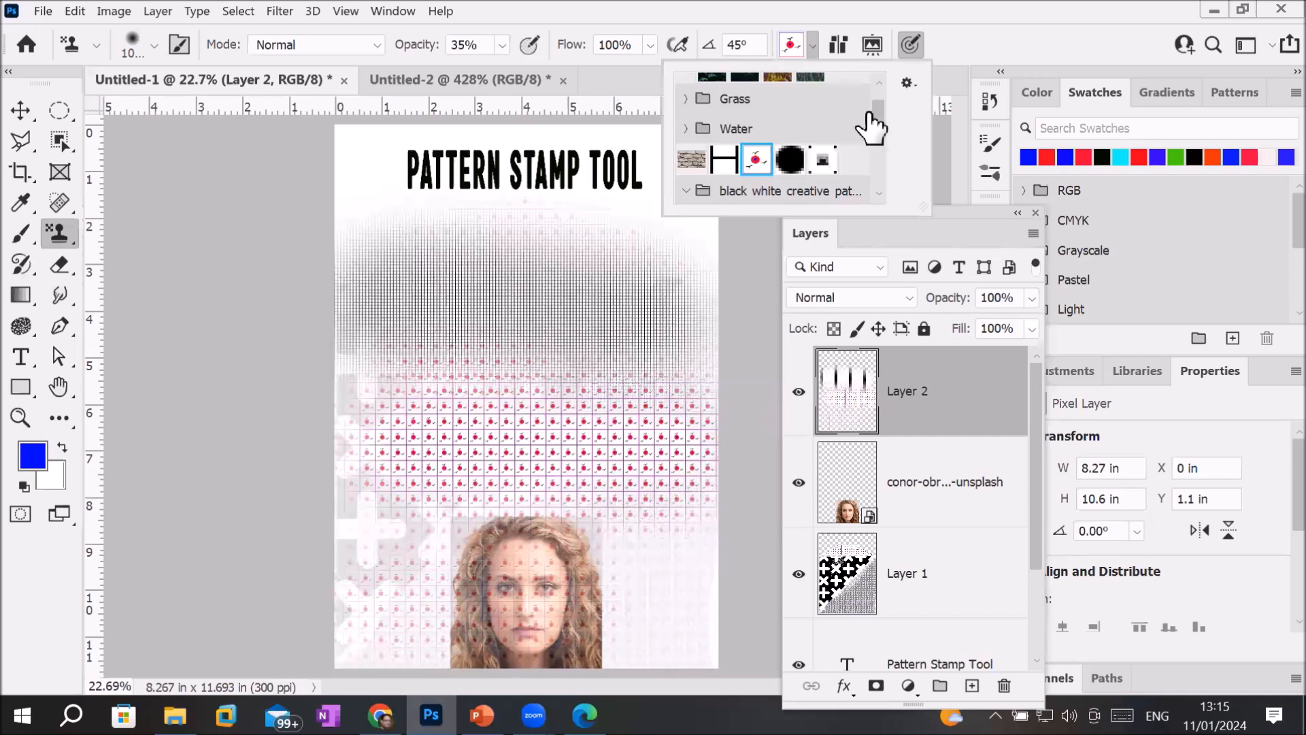
drag(877, 113, 891, 161)
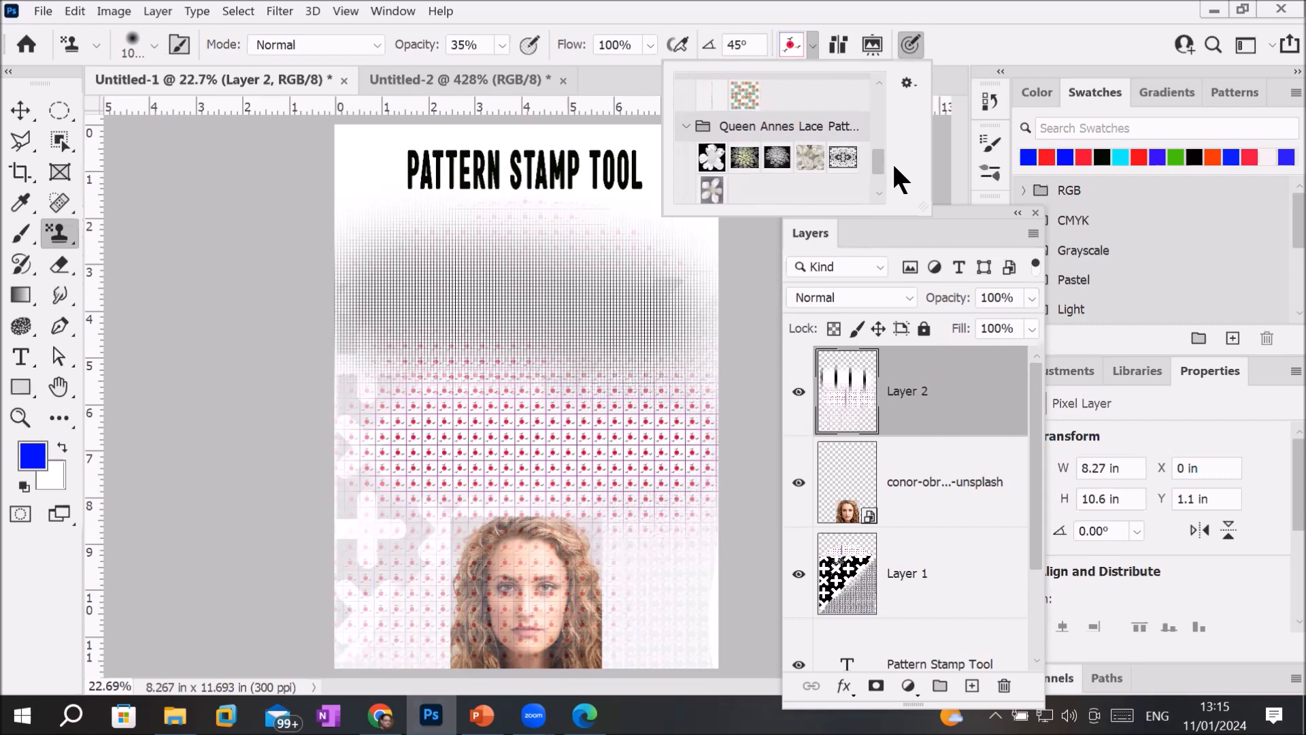
click(907, 83)
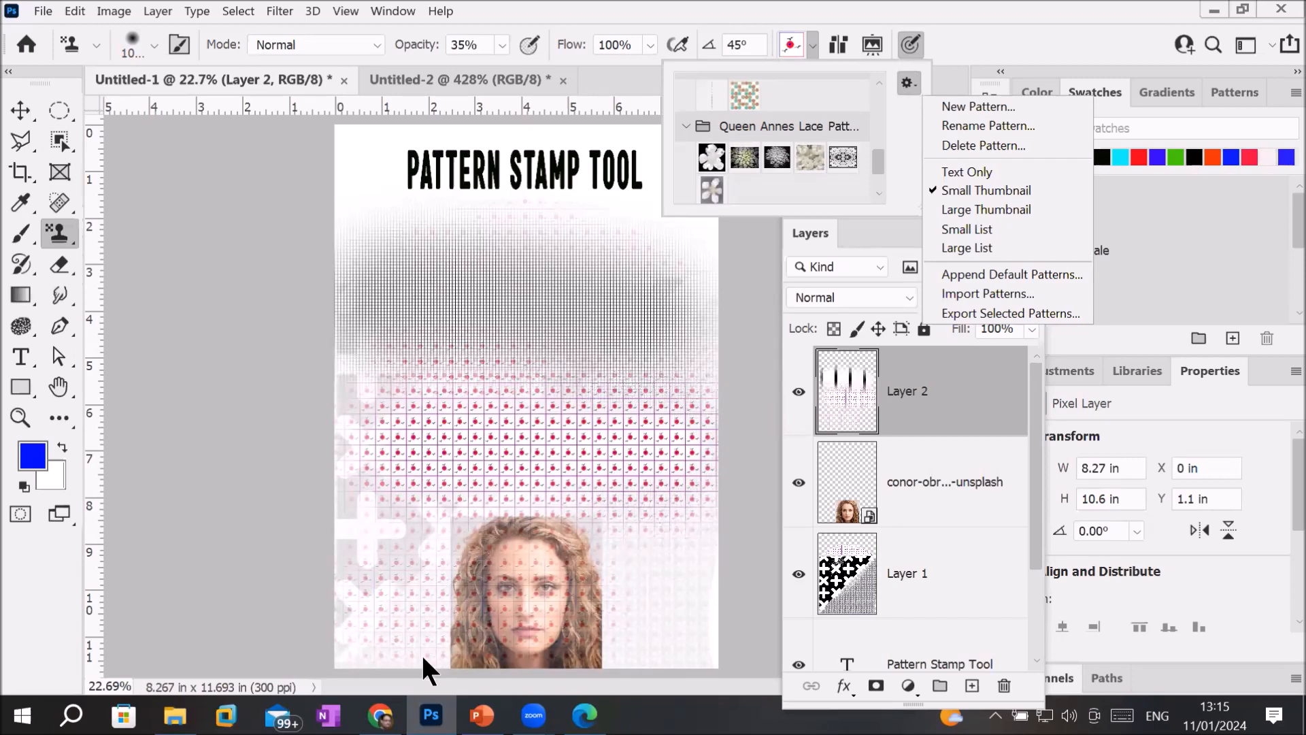
Step: Switch to the PowerPoint presentation, open slide 35's custom shapes link and close the page that it loads
click(380, 714)
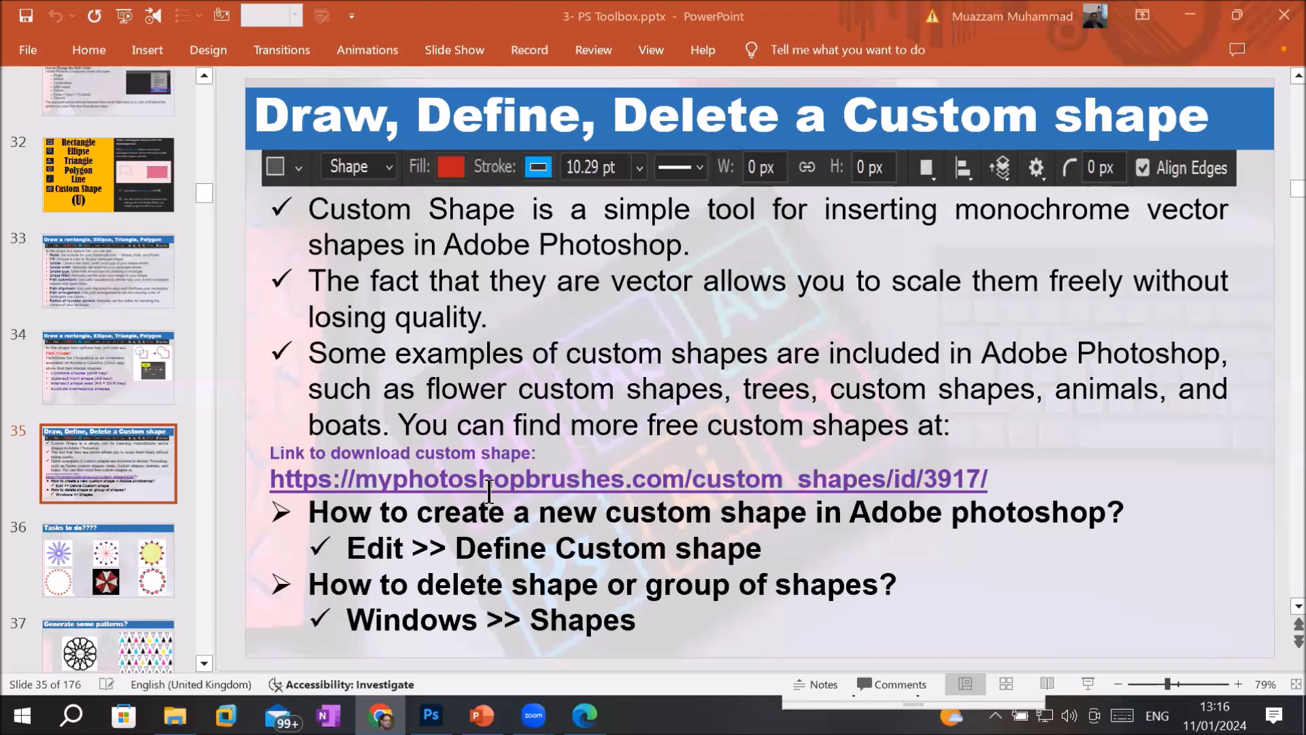
ctrl+click(510, 478)
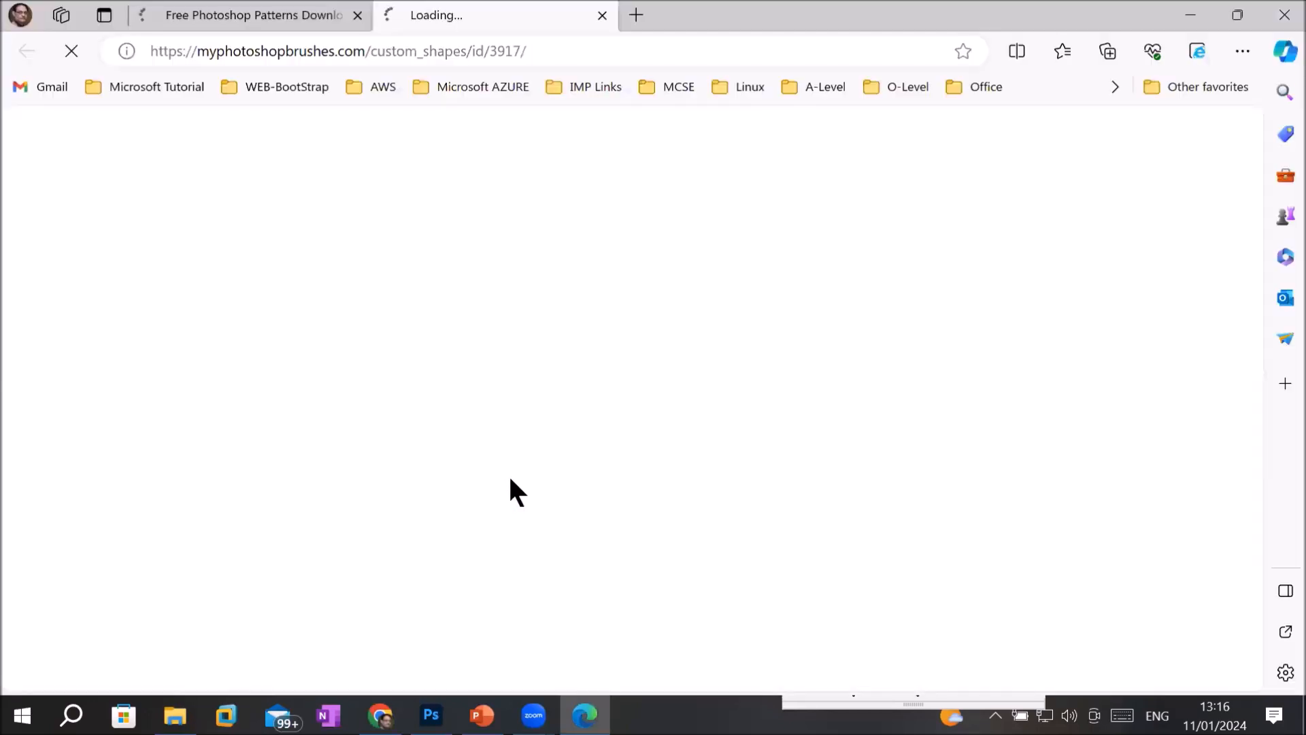
click(279, 11)
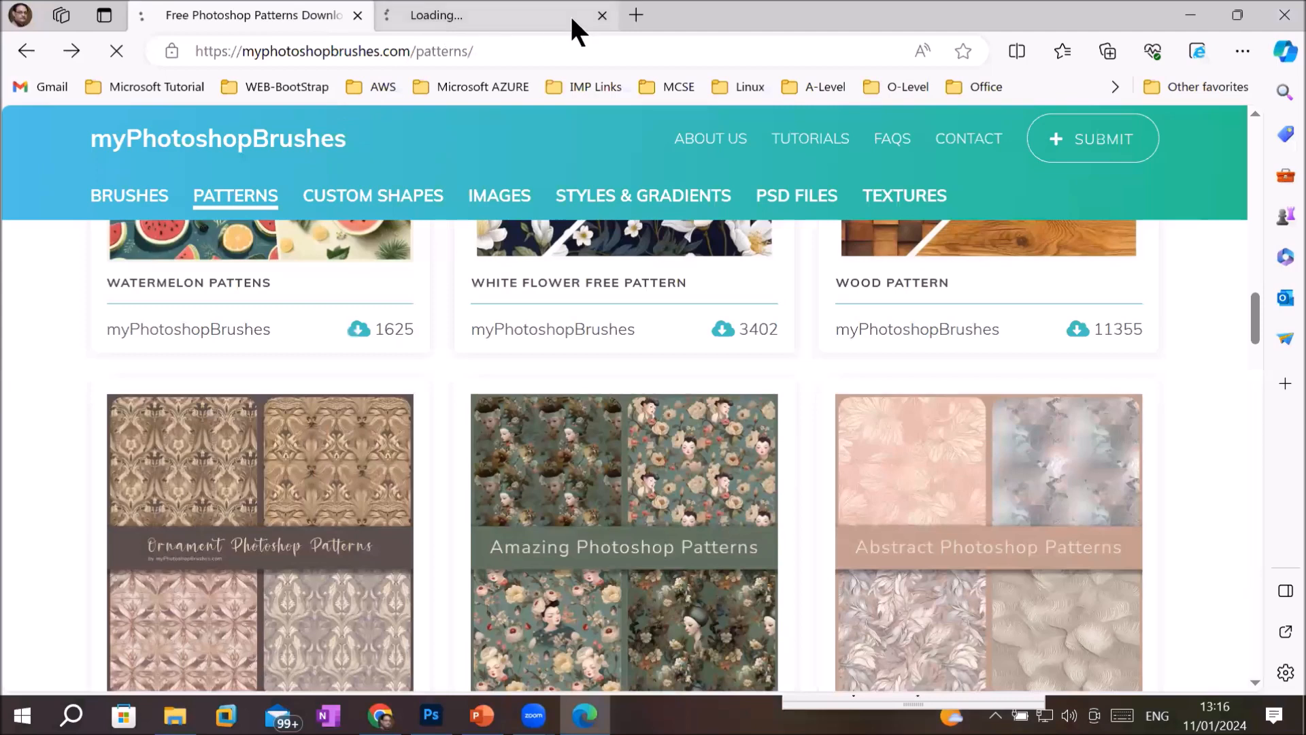
click(602, 15)
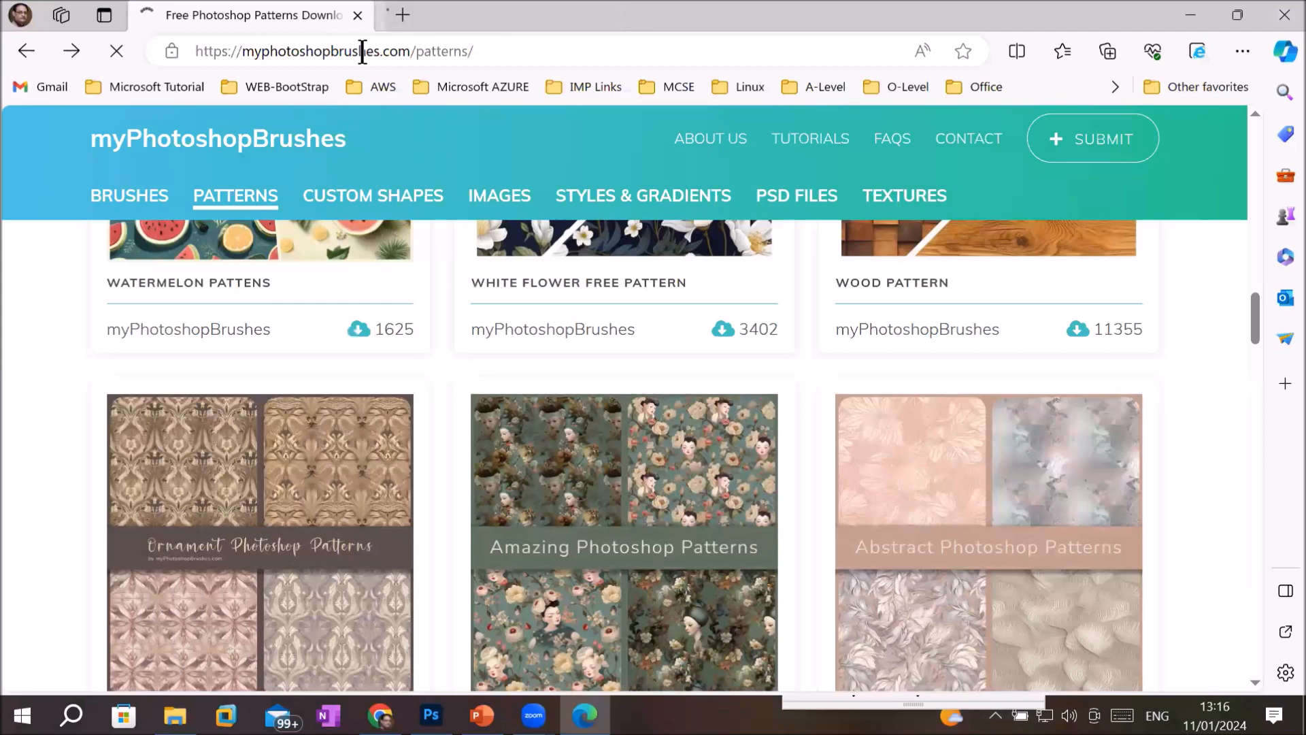
Step: Close the stalled patterns page and reopen the site's Patterns category by way of slide 35's custom shapes link
click(117, 44)
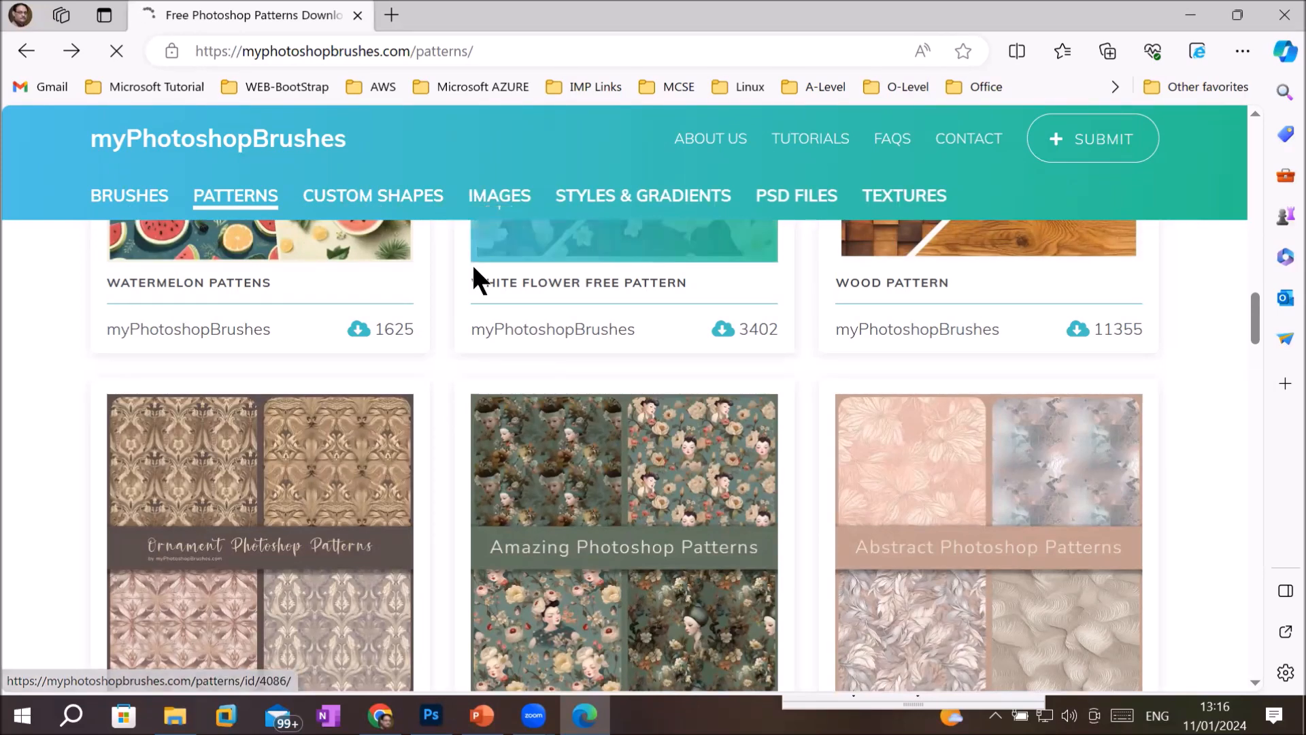
click(358, 15)
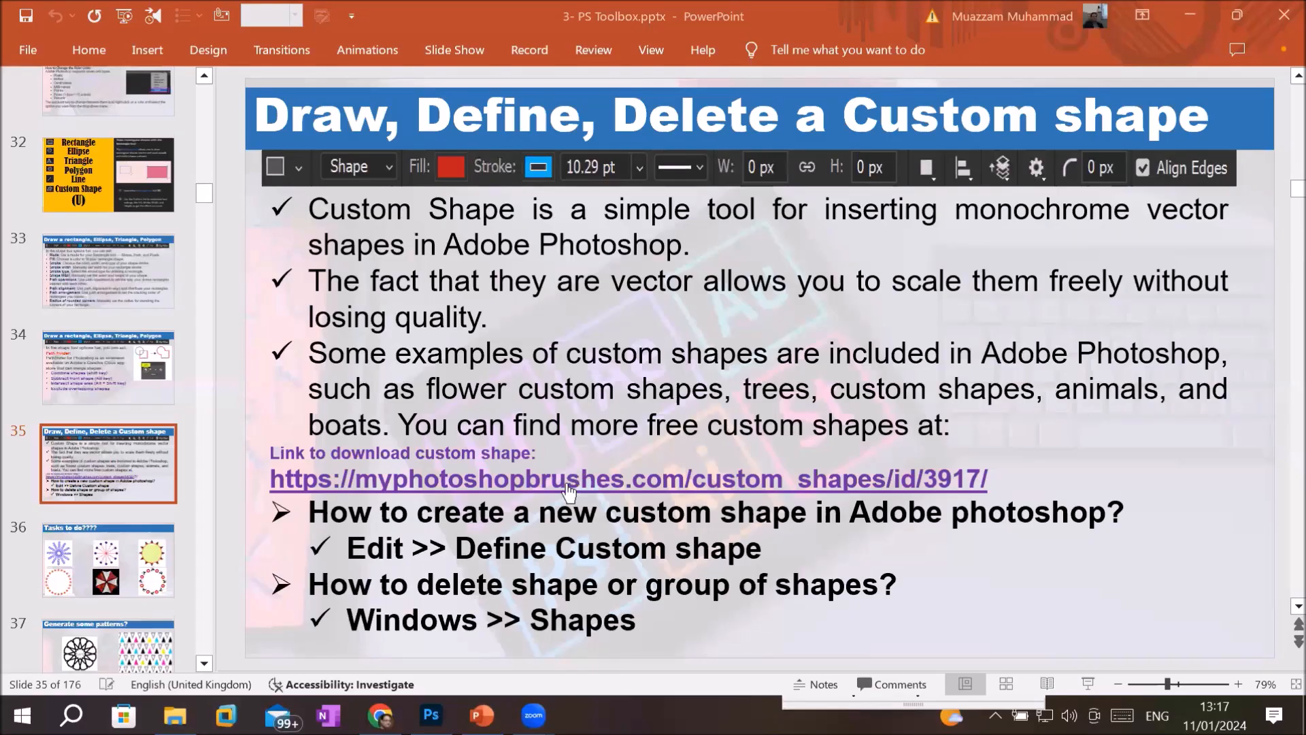
ctrl+click(566, 480)
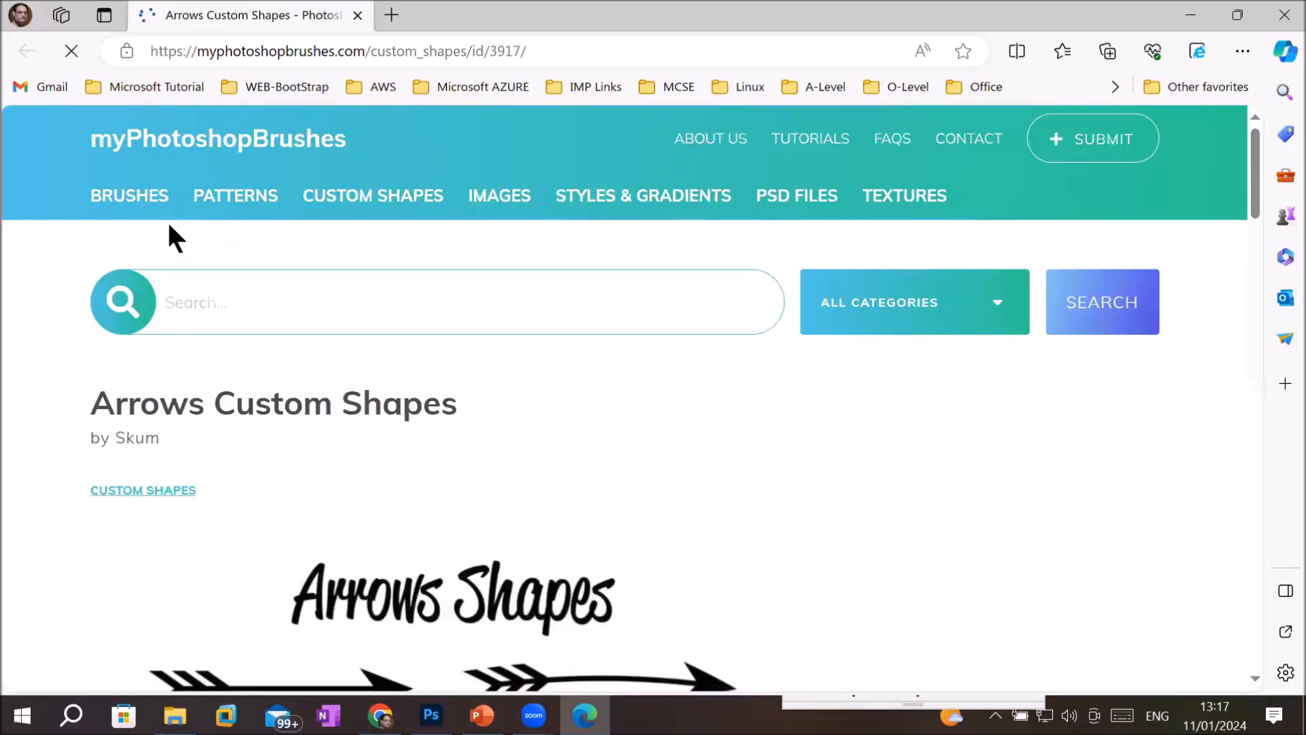
click(229, 197)
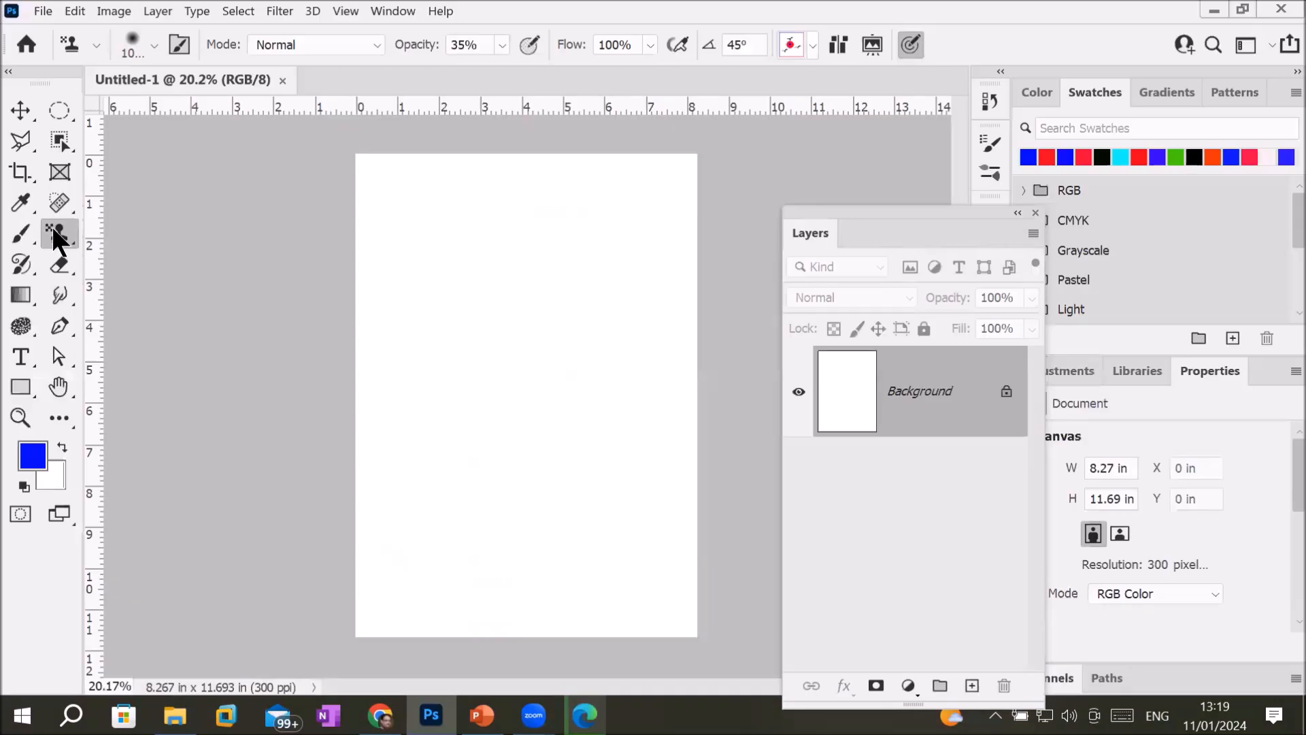
Step: Replace the Pattern Stamp Tool with the Clone Stamp Tool in the blank Untitled-1 document in Photoshop
right_click(52, 228)
click(165, 232)
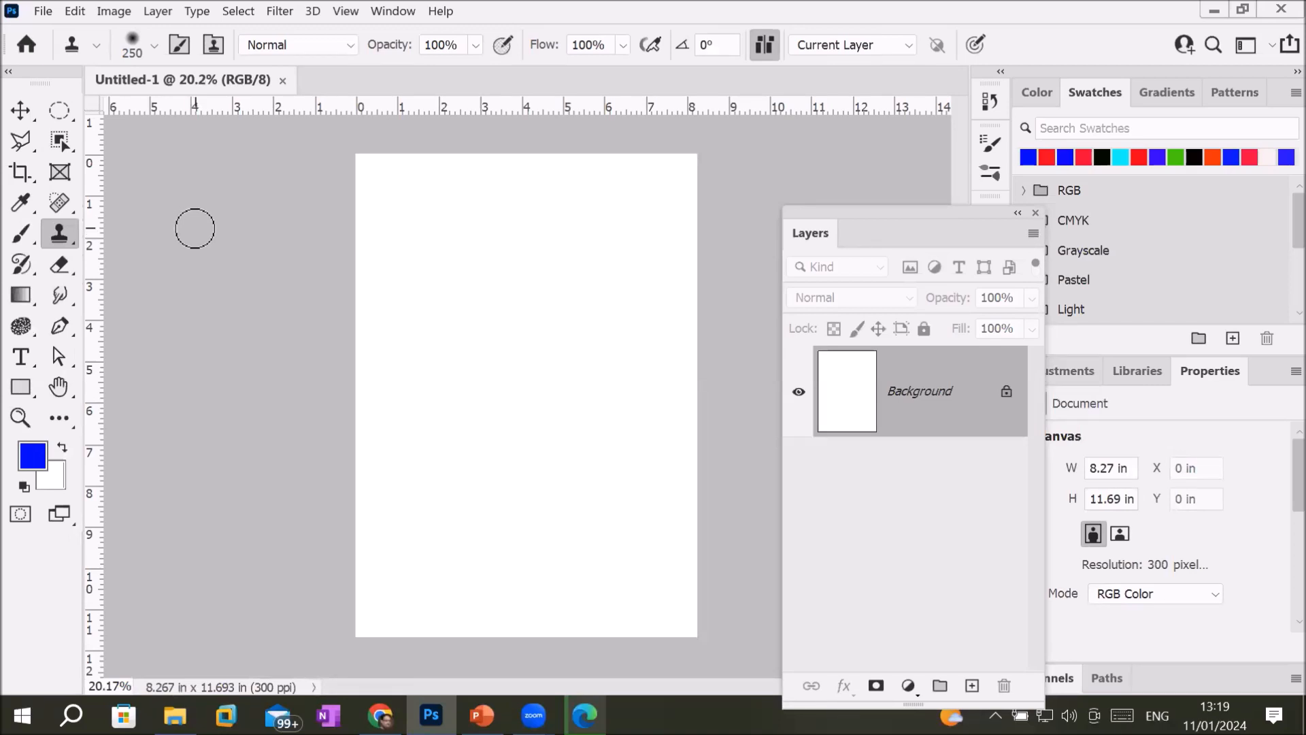
Step: Set the Clone Stamp Tool to sample from Current & Below
click(846, 41)
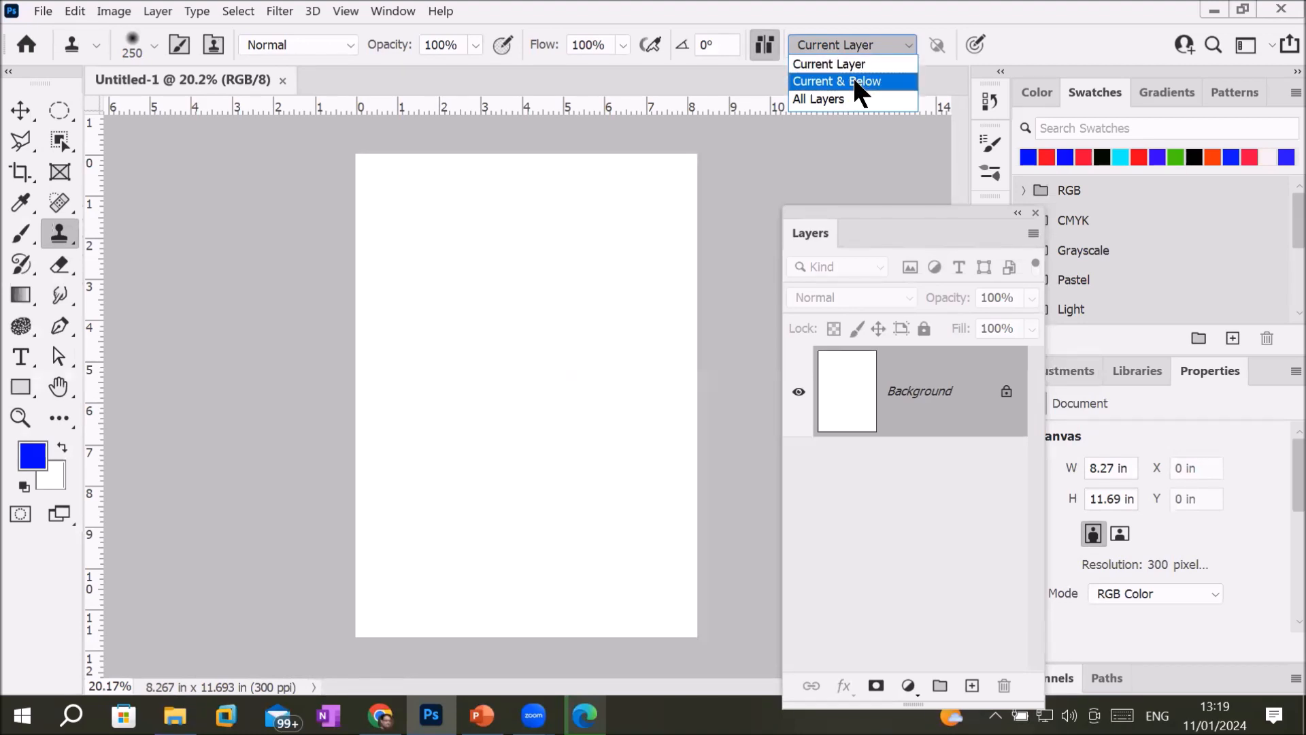
click(853, 80)
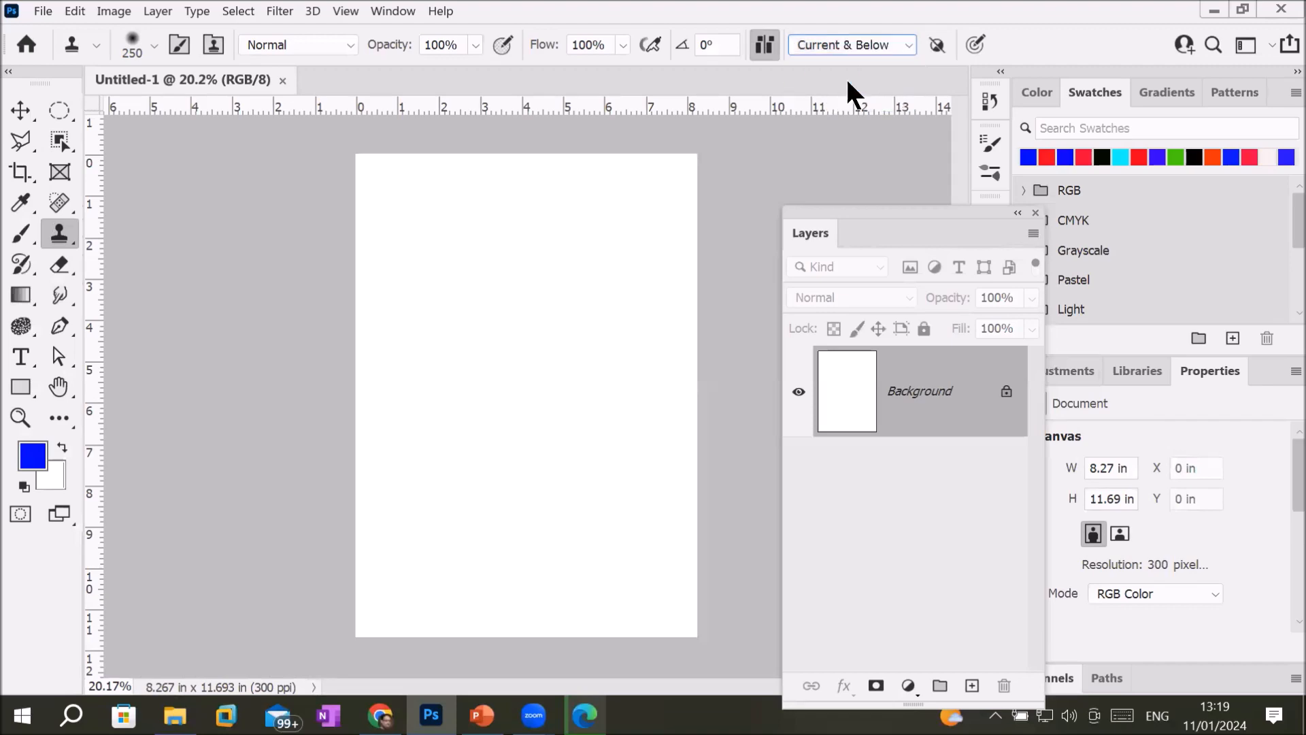
Step: Place the photo of the standing bride holding up her veil from D:\_Graphics\Images\Bride into the Untitled-1 document
click(175, 715)
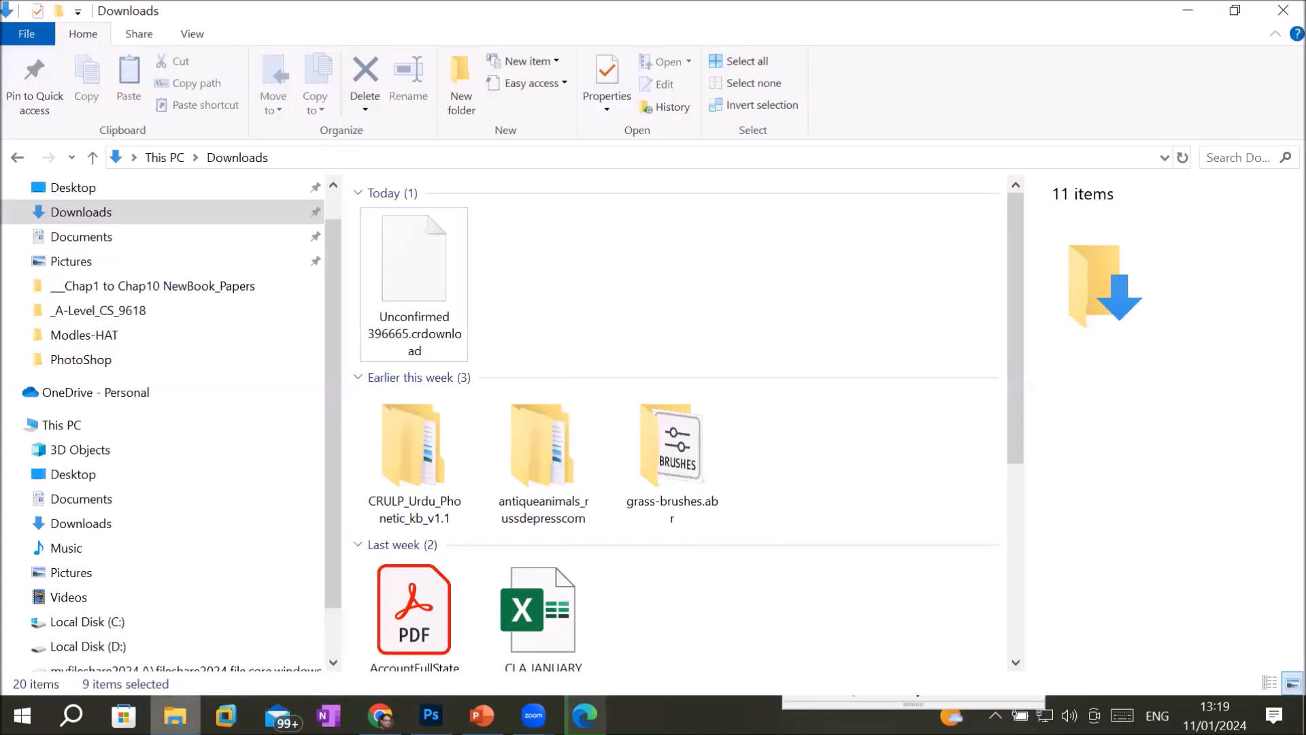
click(161, 155)
click(87, 646)
double_click(426, 283)
double_click(673, 408)
double_click(801, 242)
drag(856, 231, 539, 276)
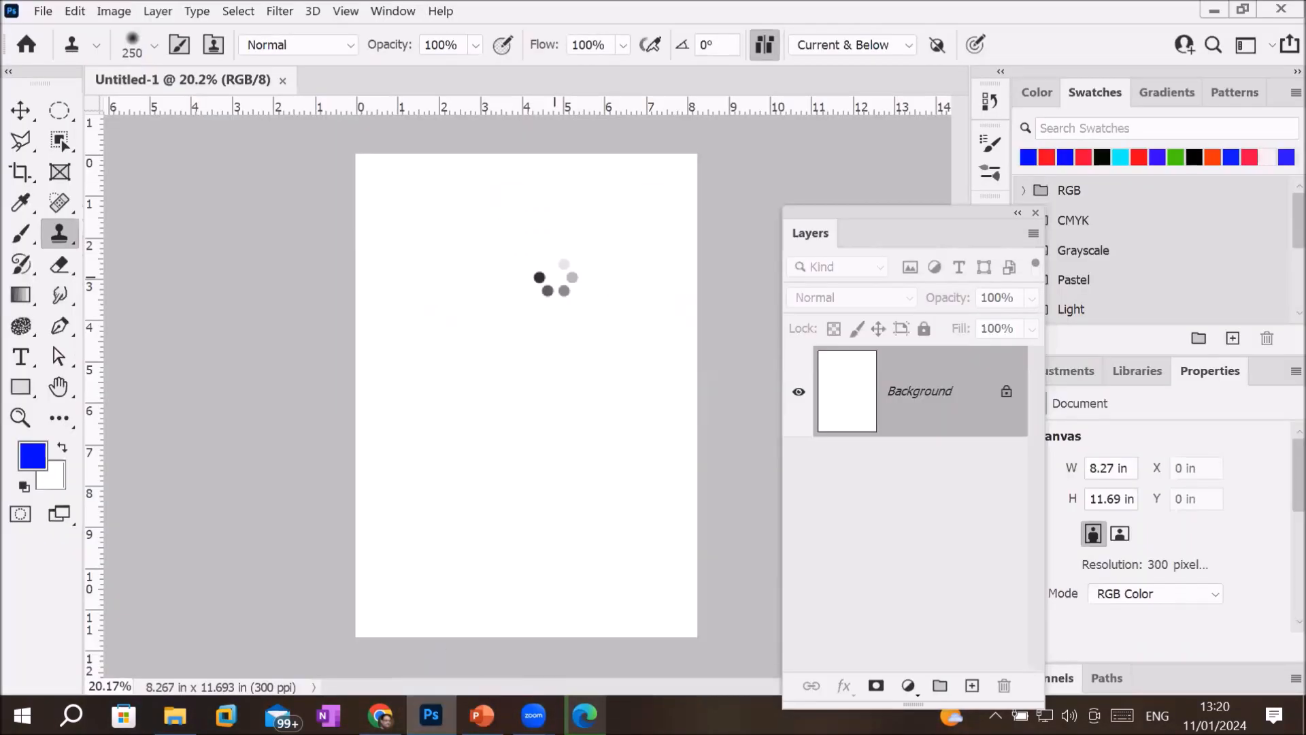
click(1081, 44)
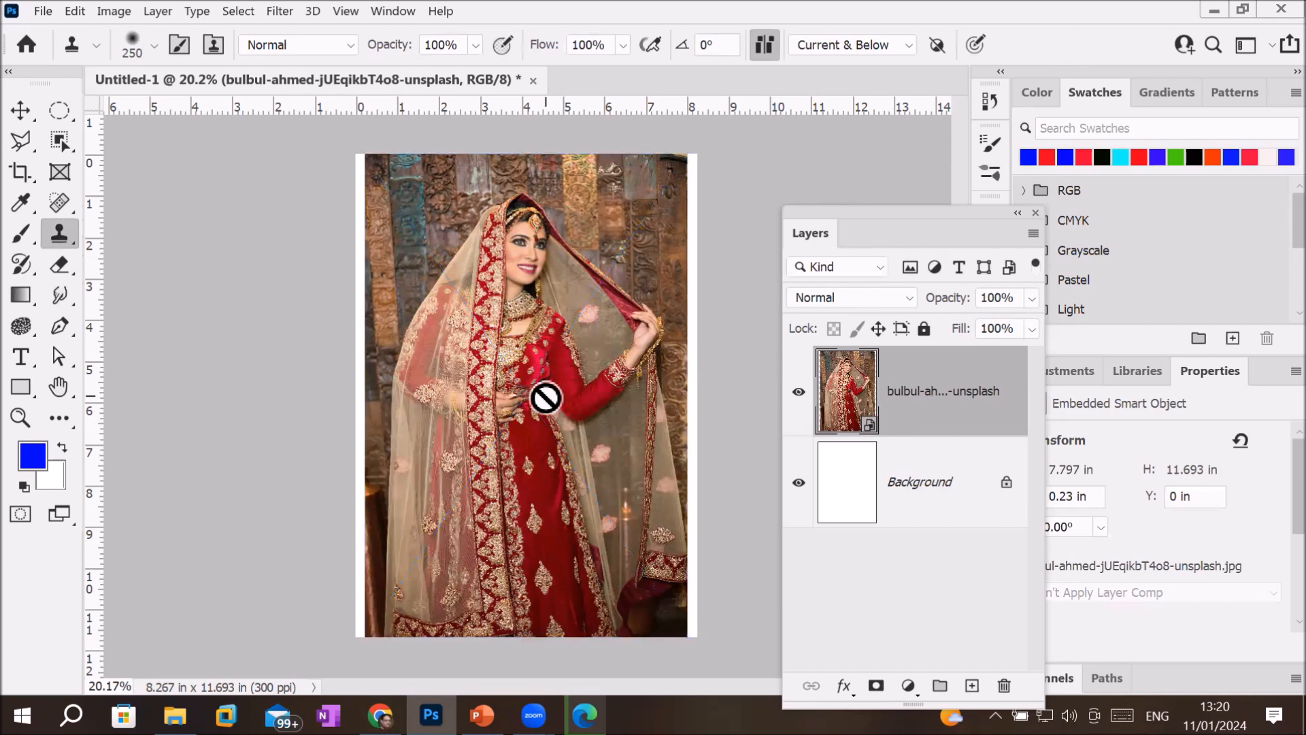
Step: Try to paint on the placed bride photo with the Clone Stamp Tool before defining a source point
click(52, 229)
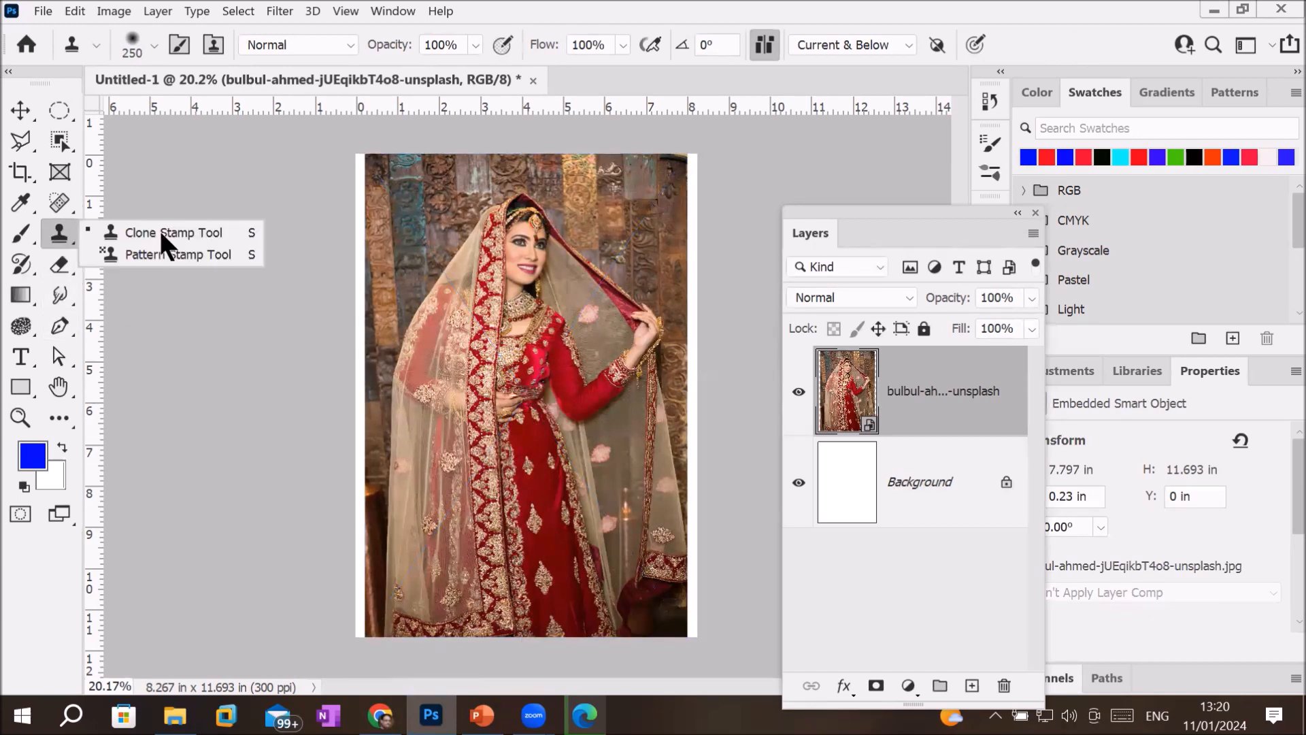
click(194, 233)
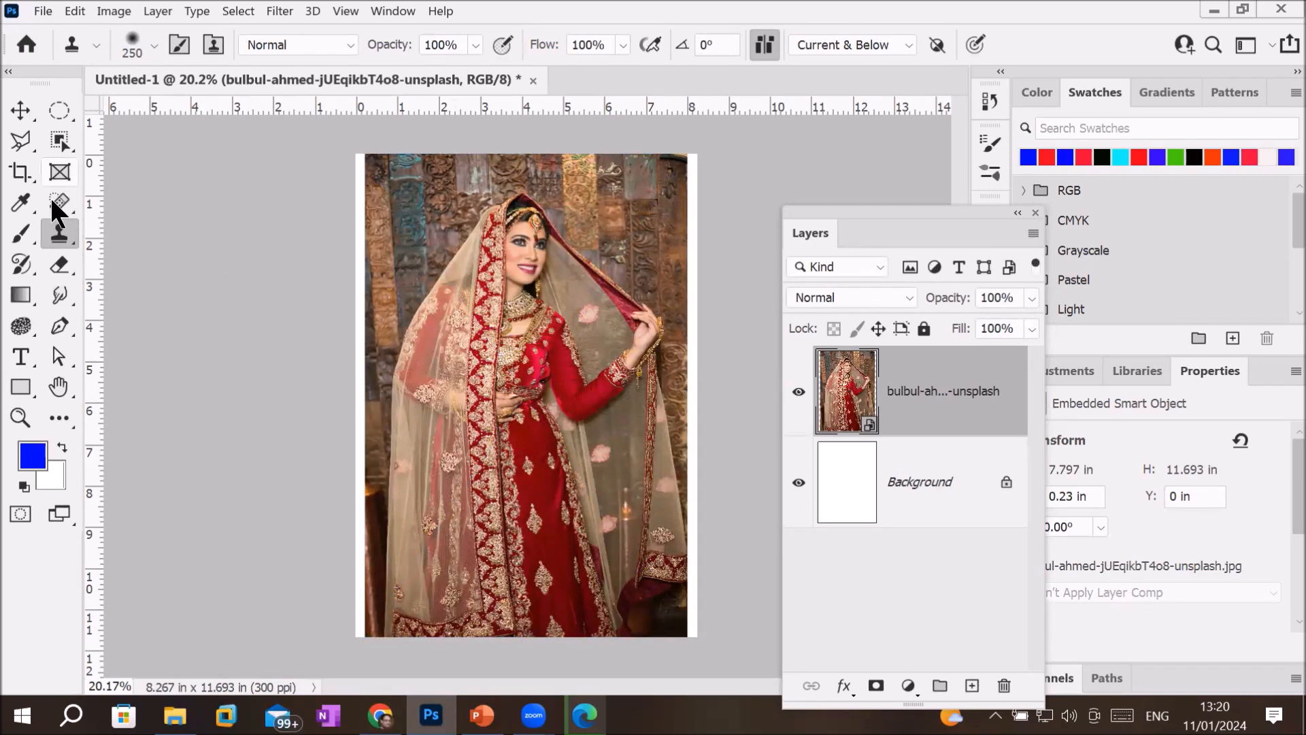
click(487, 289)
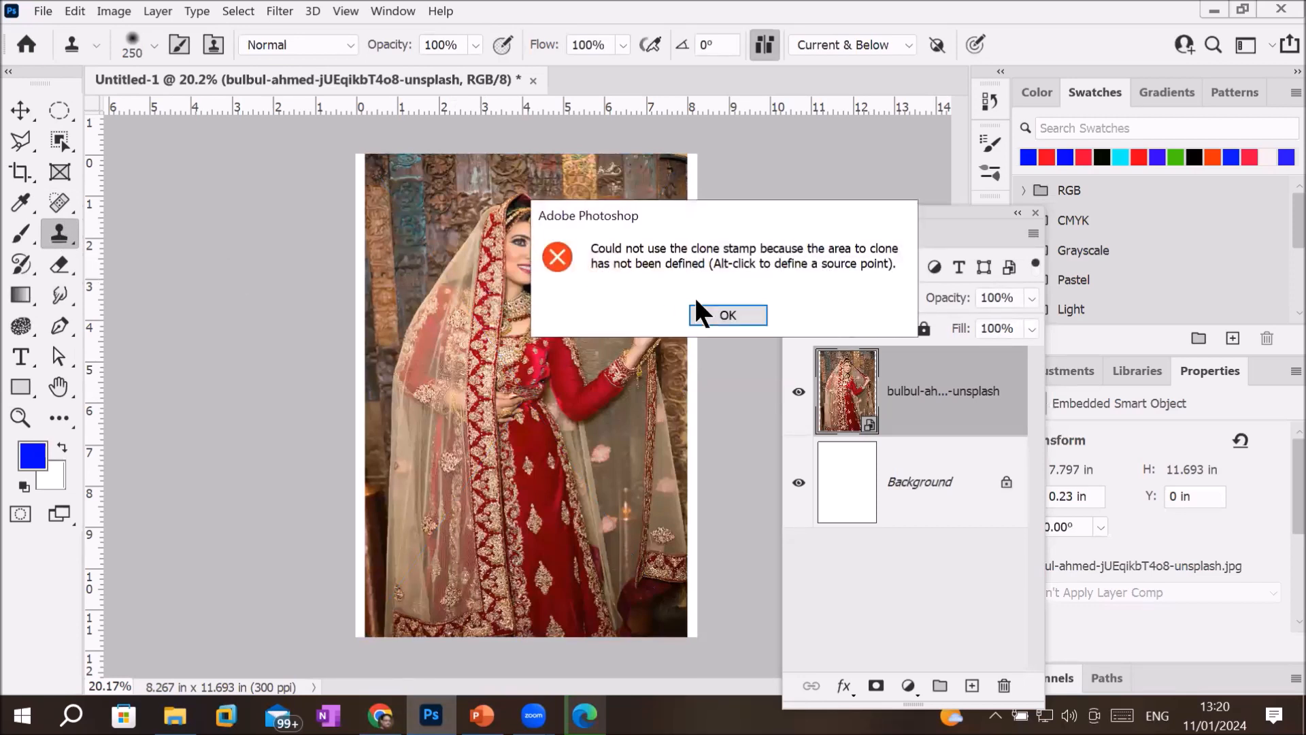
click(727, 317)
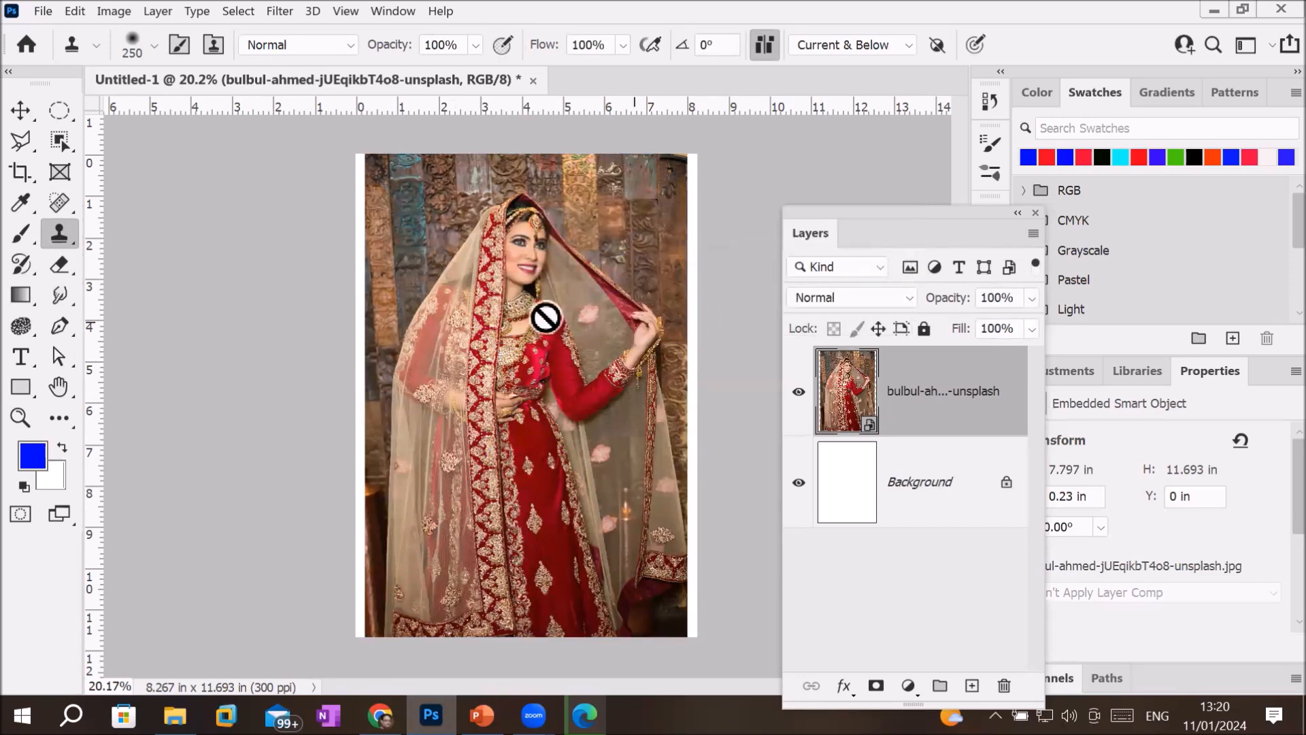
key(alt)
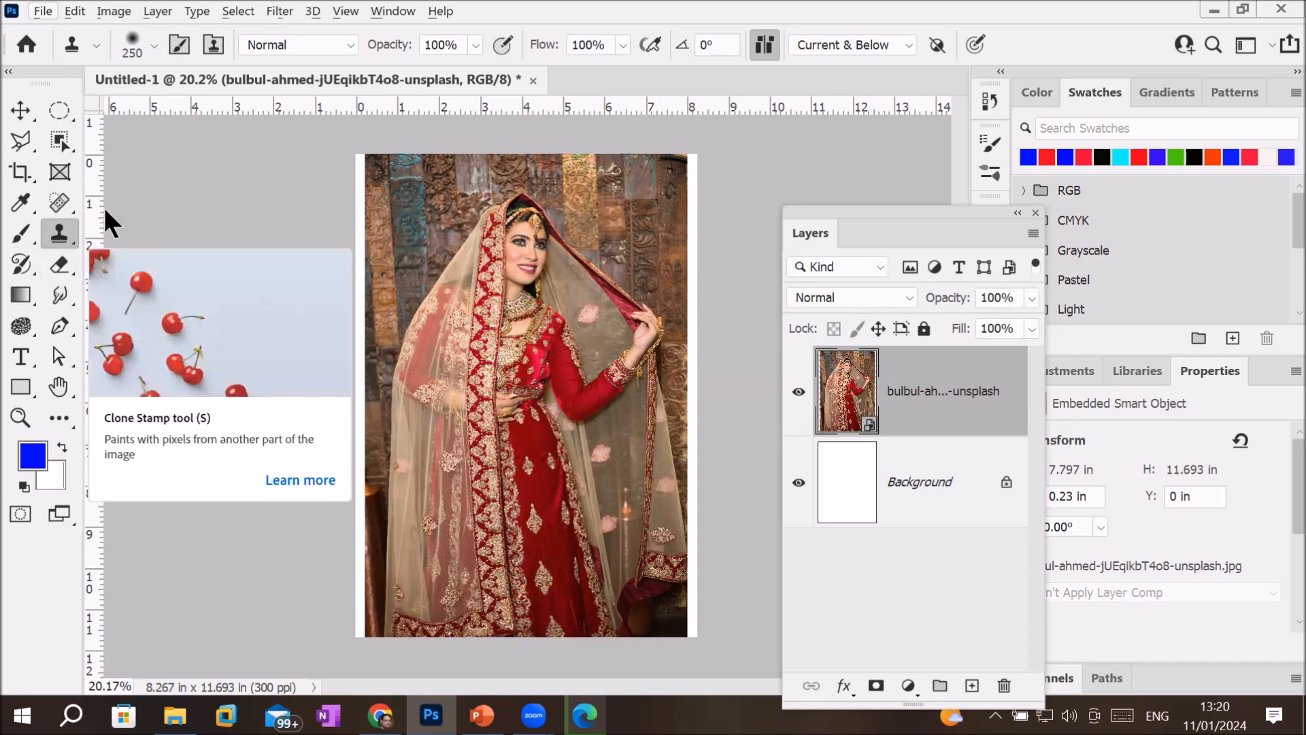
Step: Show the Clone Source settings beside the bride photo and make the first clone source slot active
click(393, 12)
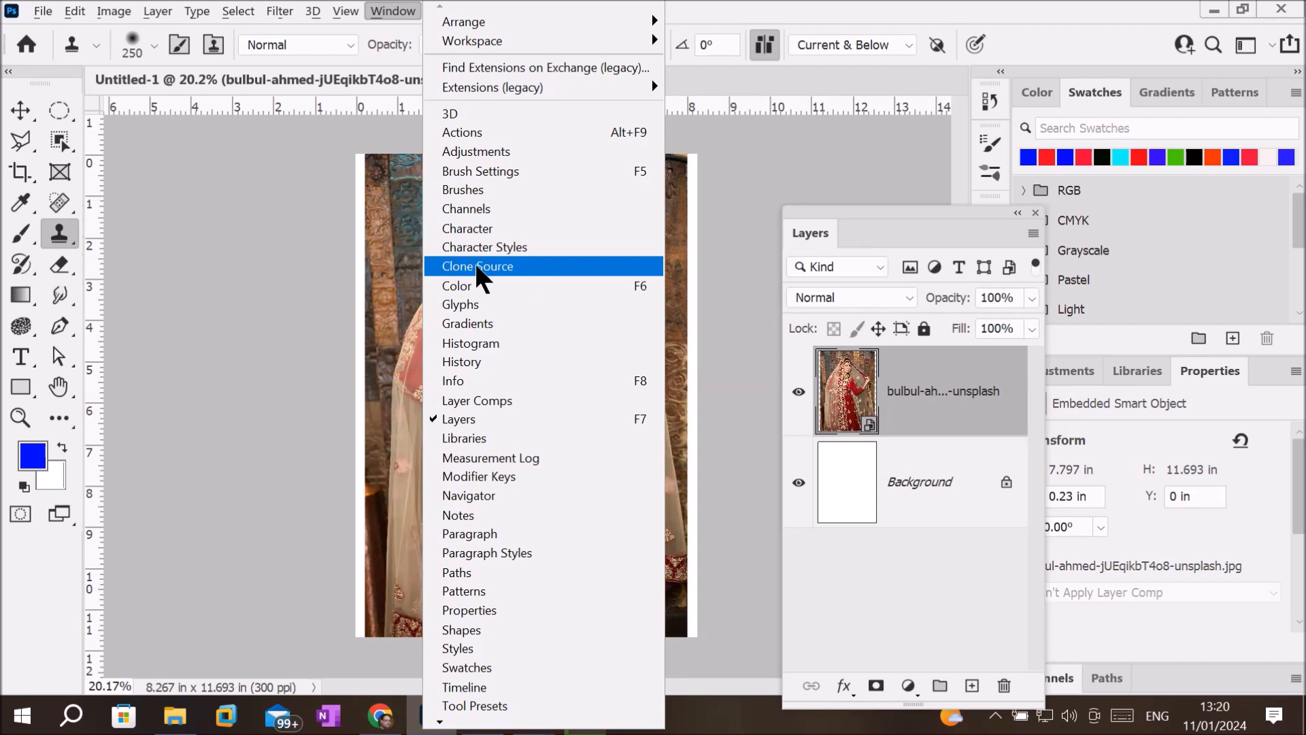
click(514, 266)
drag(803, 198, 828, 151)
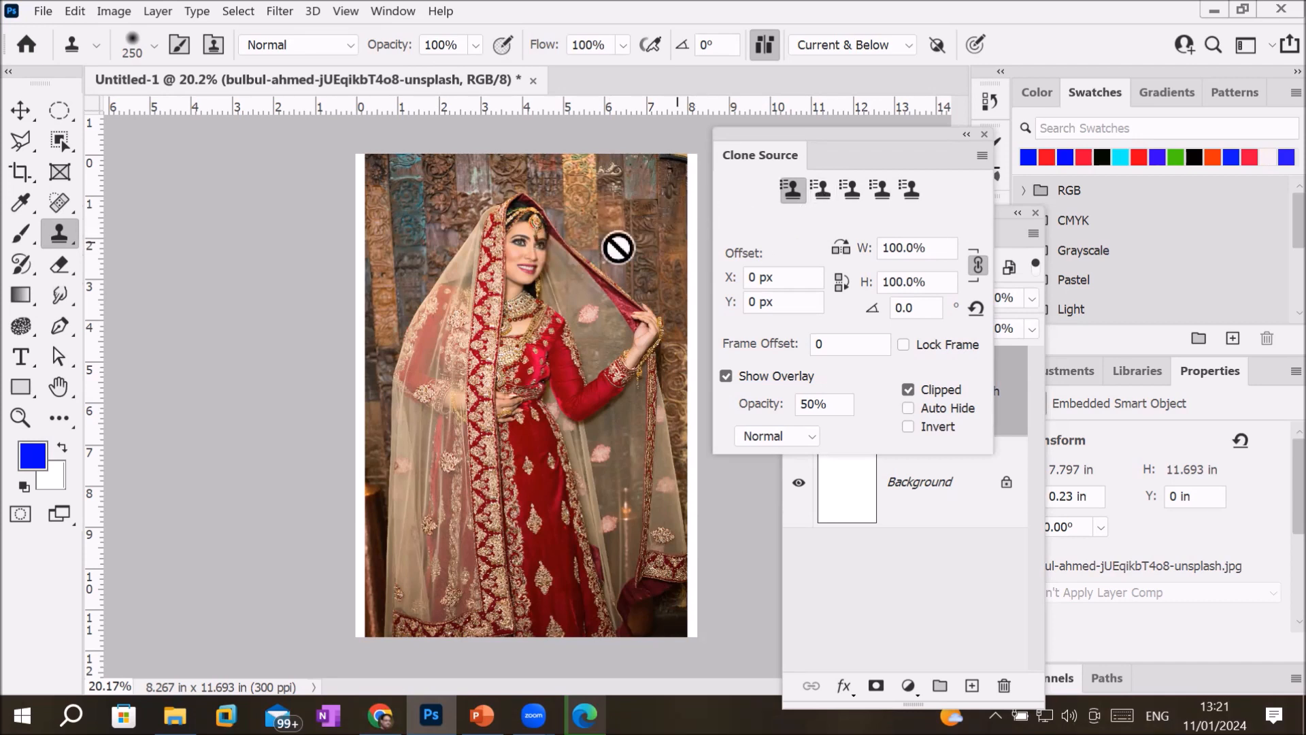
click(881, 188)
click(790, 188)
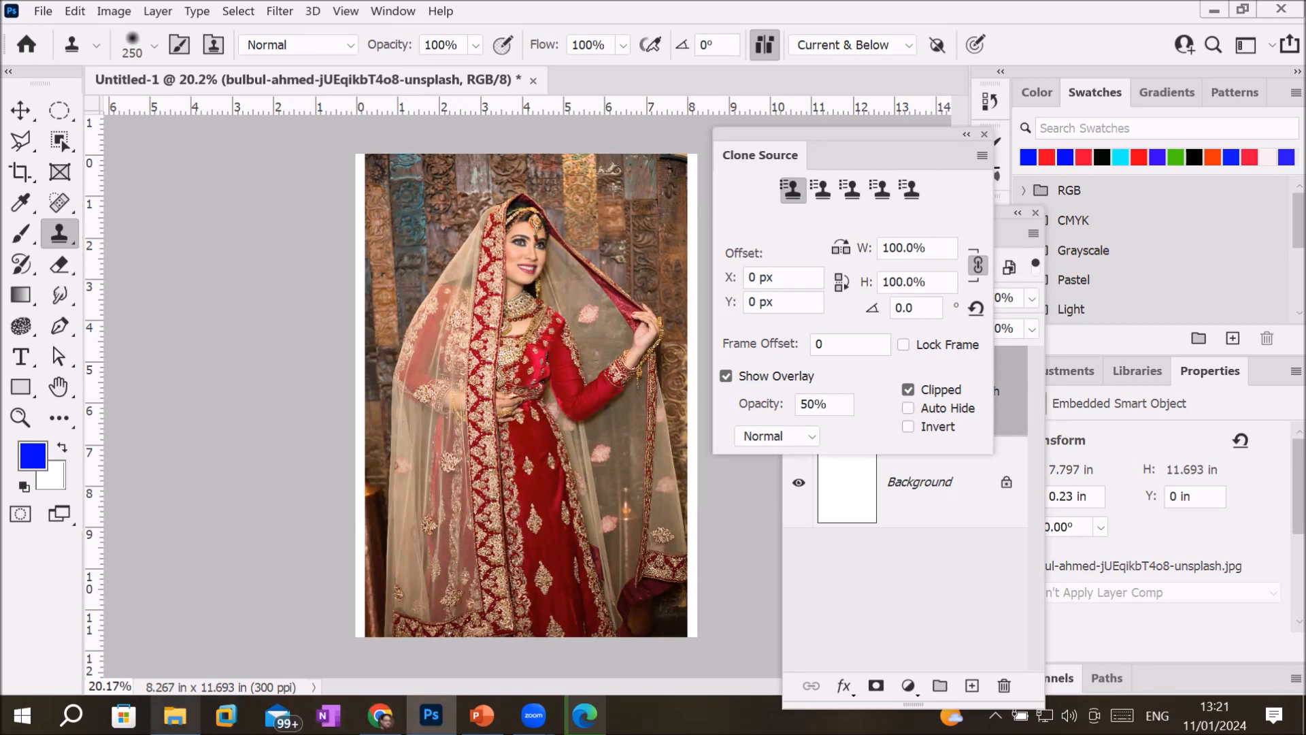
Step: Open the photos of the smiling bride in pink and the bride against a purple background as separate documents from the Bride folder
click(175, 714)
drag(517, 258, 591, 89)
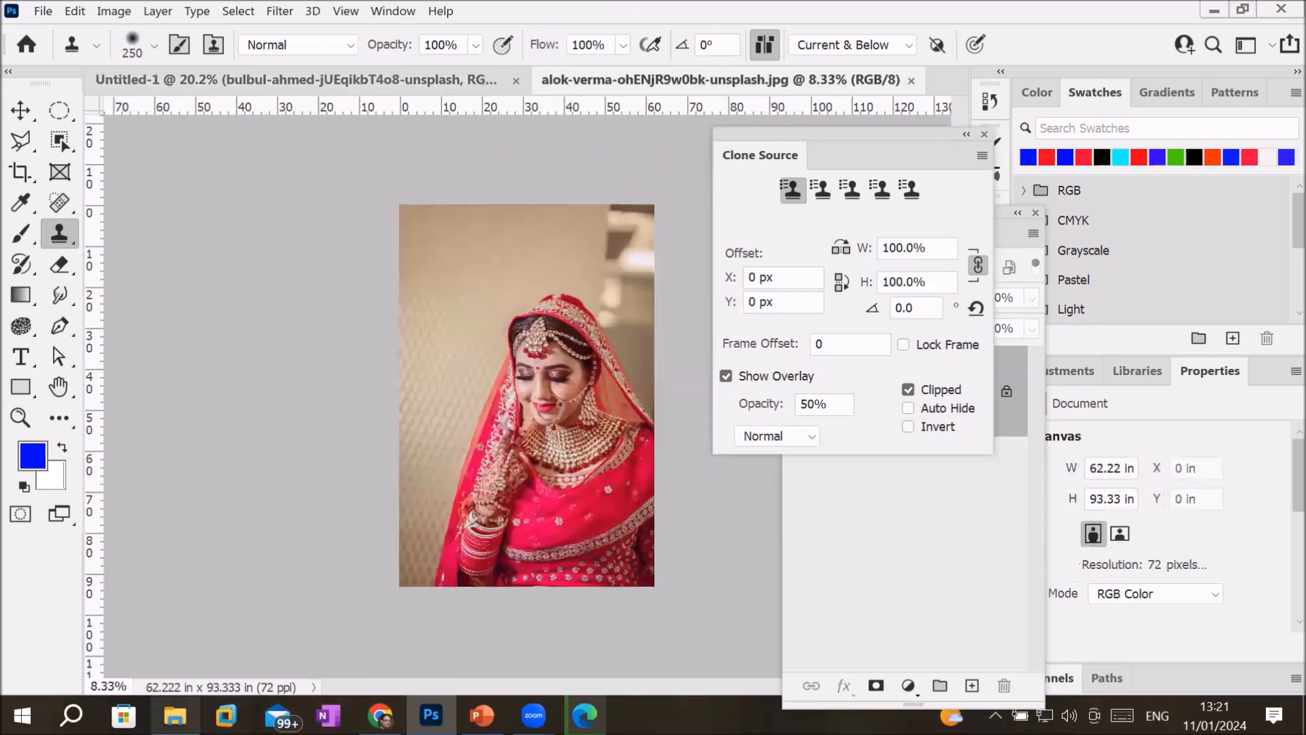
click(175, 714)
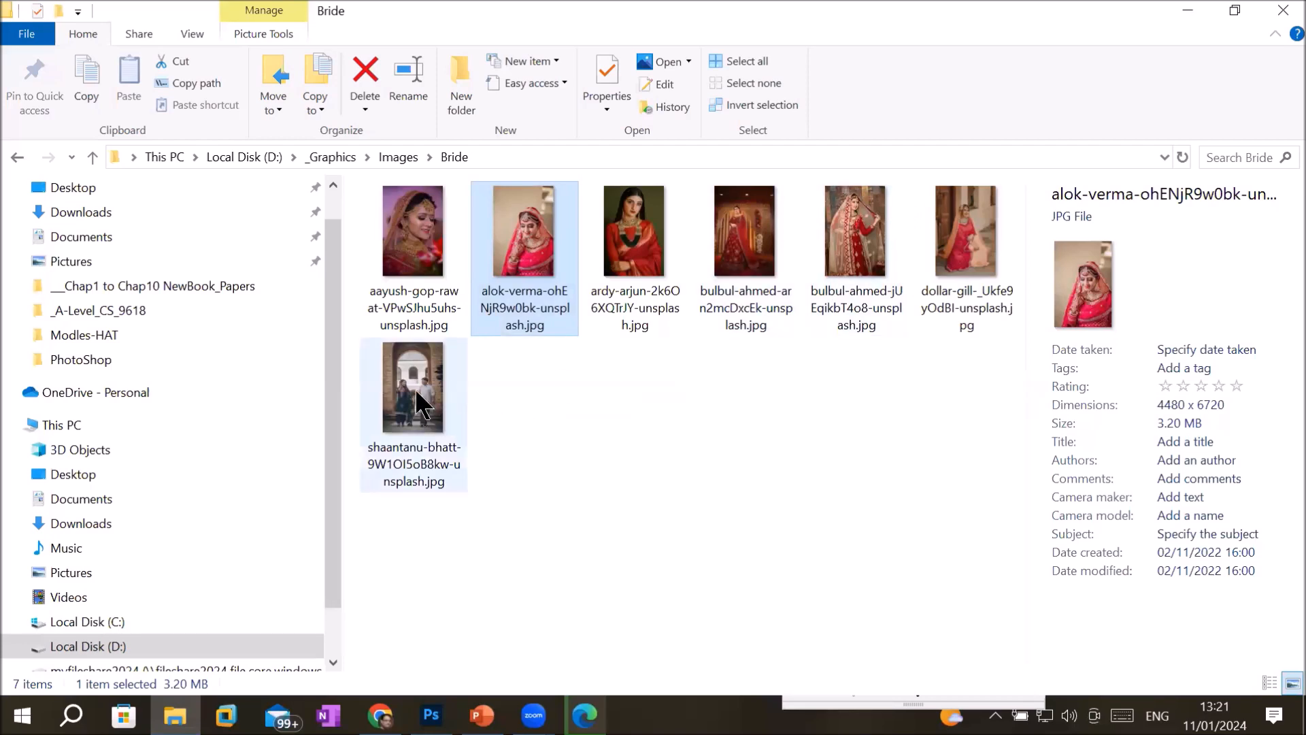
click(425, 223)
drag(424, 220, 940, 75)
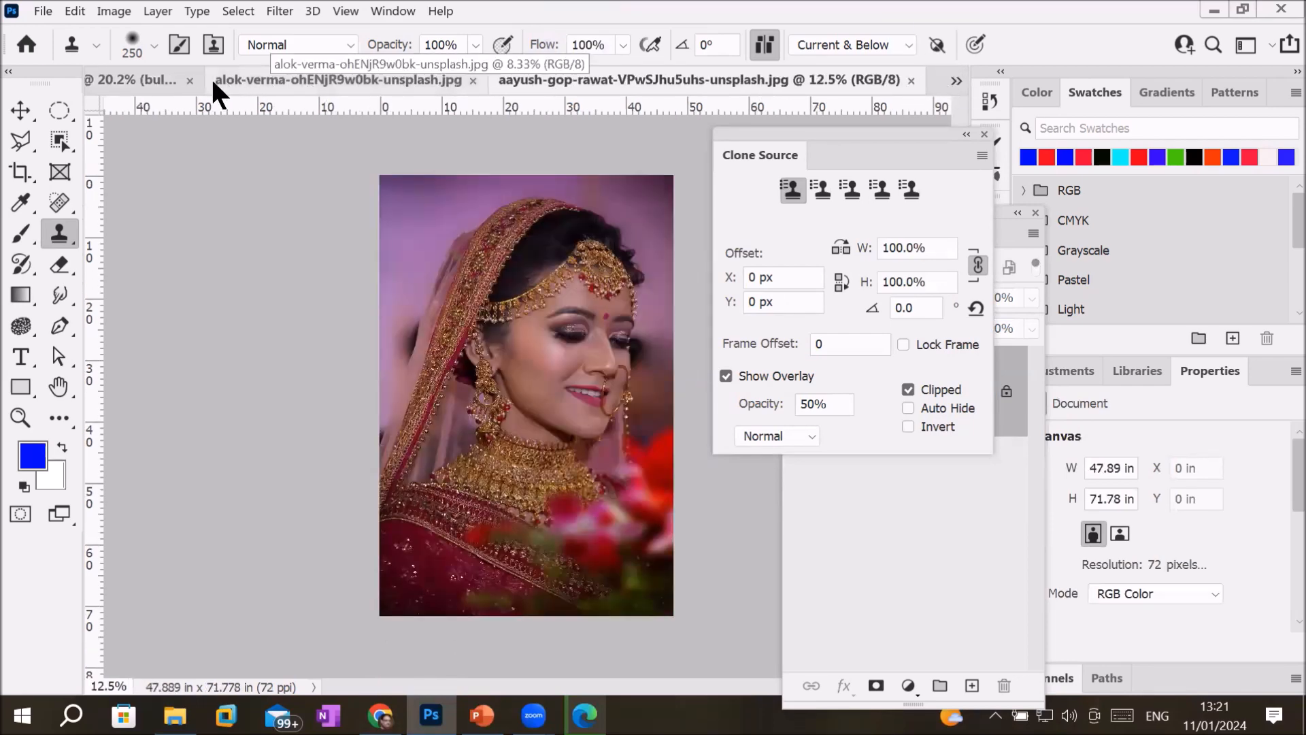
Step: Define the first clone source on the bride's face in the Untitled-1 document
click(134, 73)
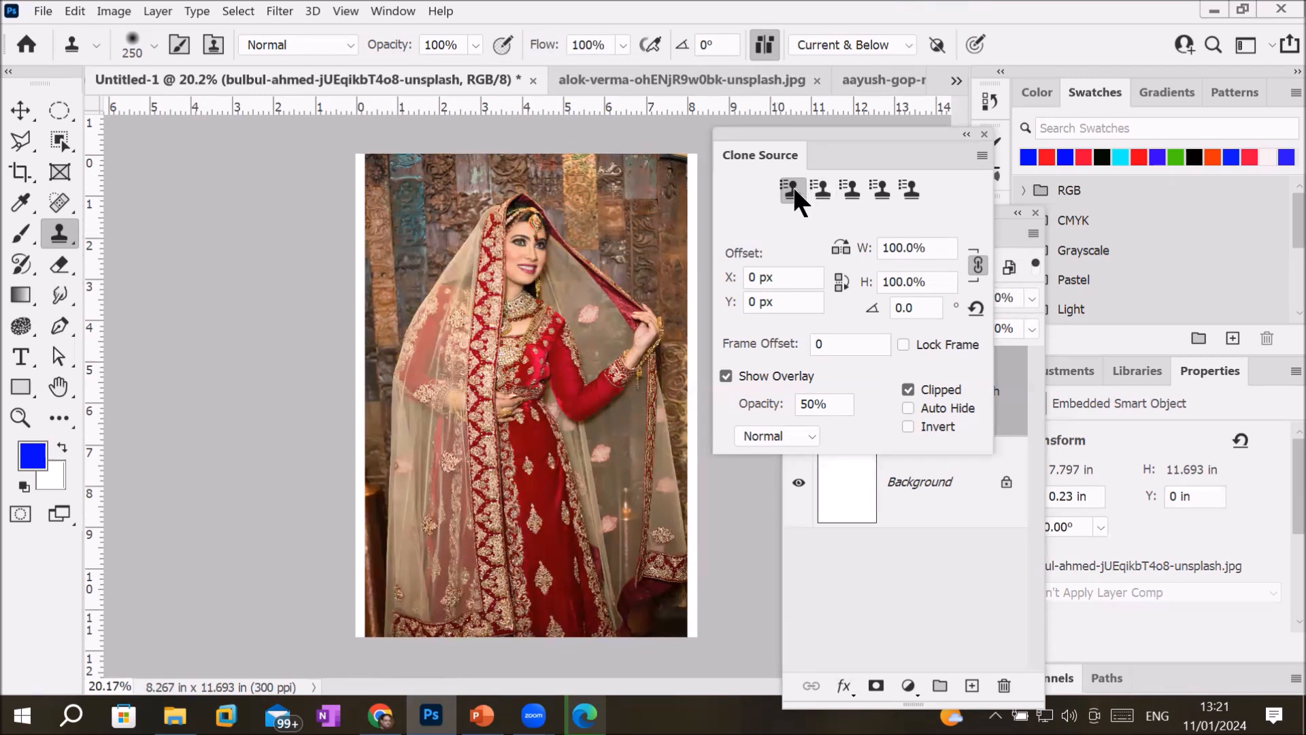
alt+click(522, 256)
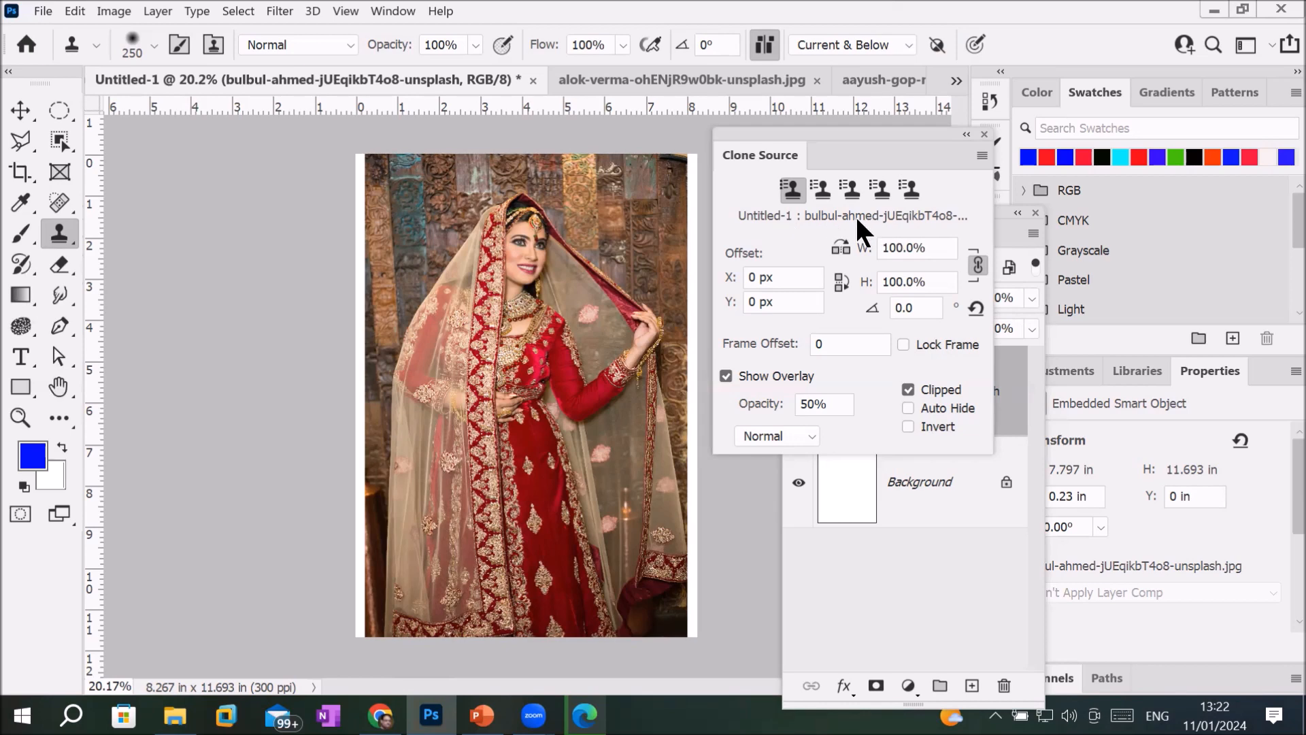
Step: In the pink-dressed bride's photo, enlarge the brush to cover her head and define the second clone source on her face
click(657, 78)
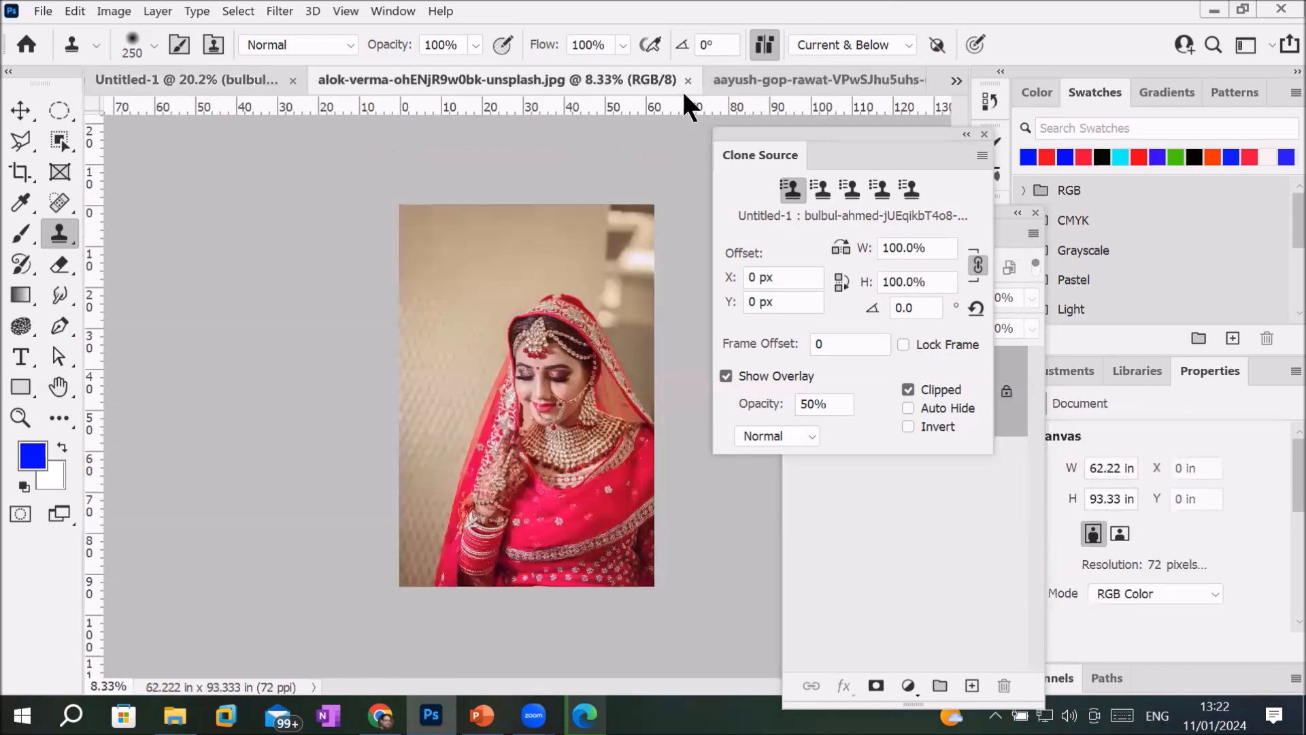
click(819, 188)
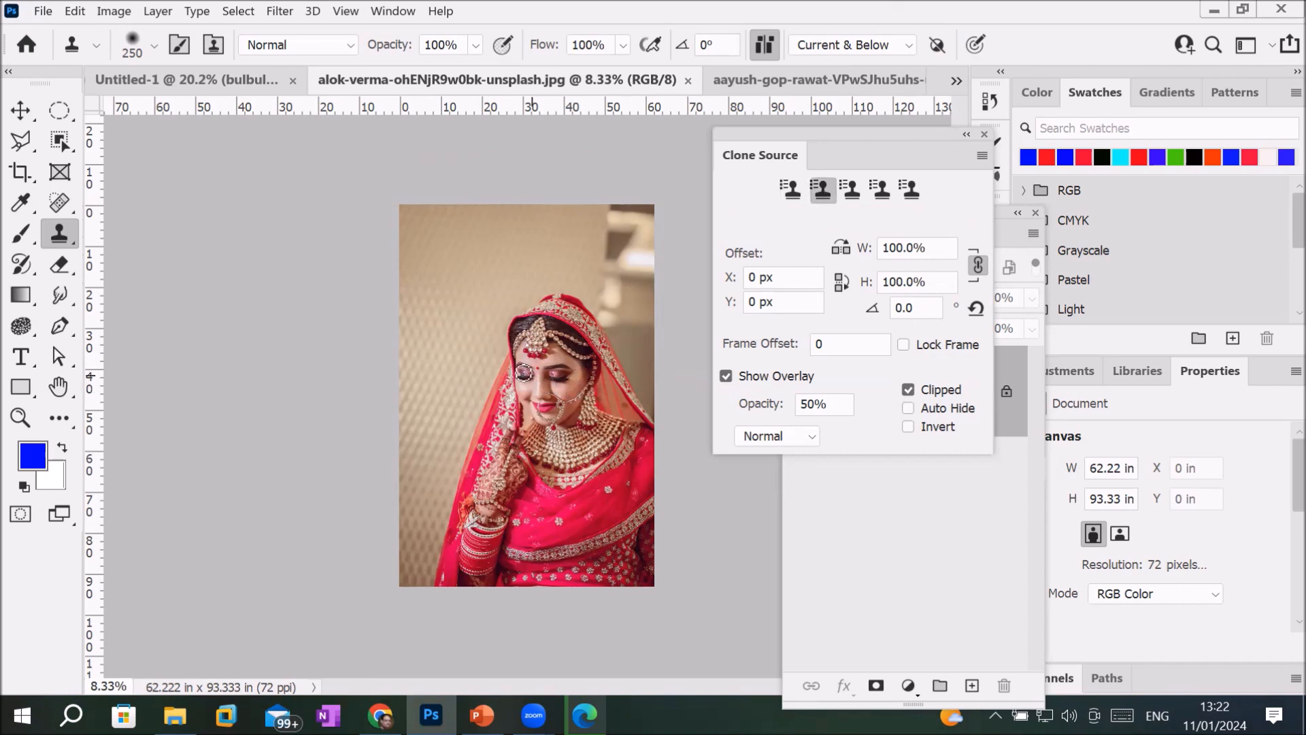
key(bracketright)
key(bracketright)
key(bracketright)
key(bracketright)
key(bracketright)
key(bracketright)
key(bracketright)
key(bracketright)
key(bracketright)
key(bracketright)
key(bracketright)
key(bracketright)
key(bracketright)
key(bracketright)
key(bracketright)
key(bracketright)
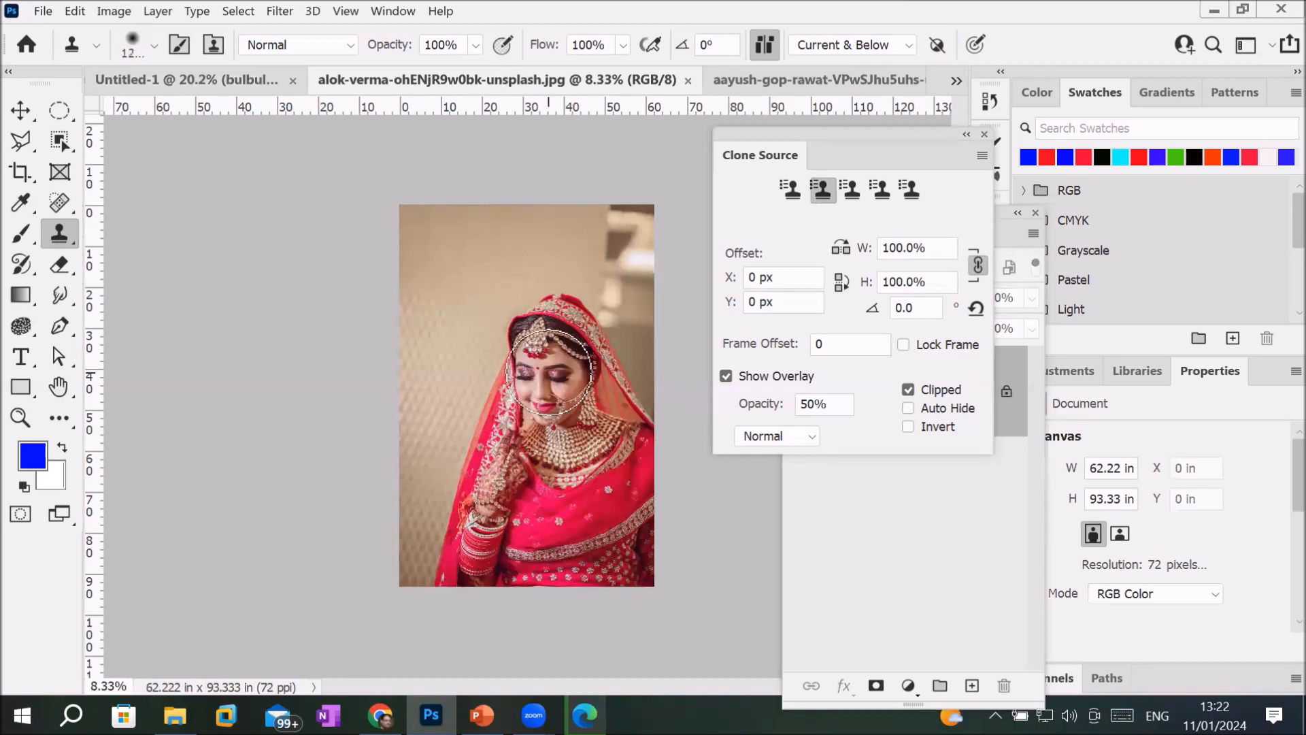
key(bracketright)
key(bracketright)
key(bracketright)
key(bracketright)
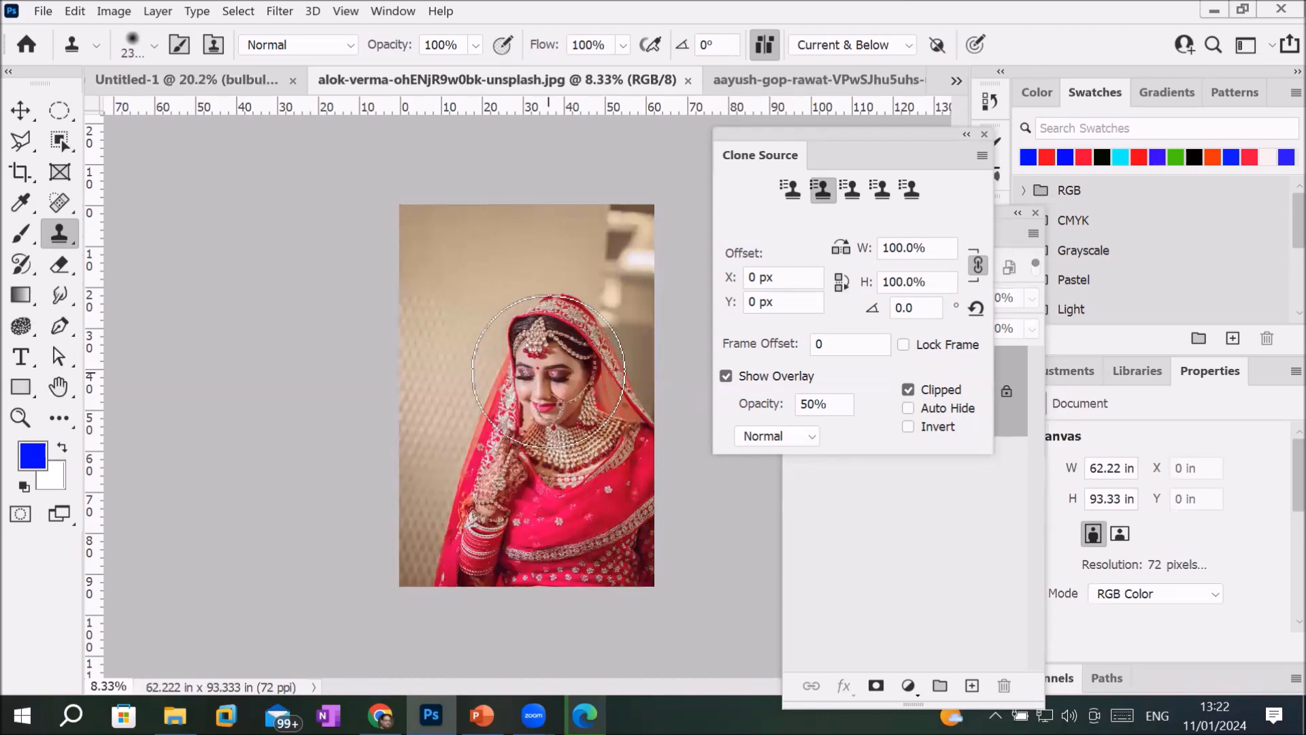
key(bracketright)
key(bracketright)
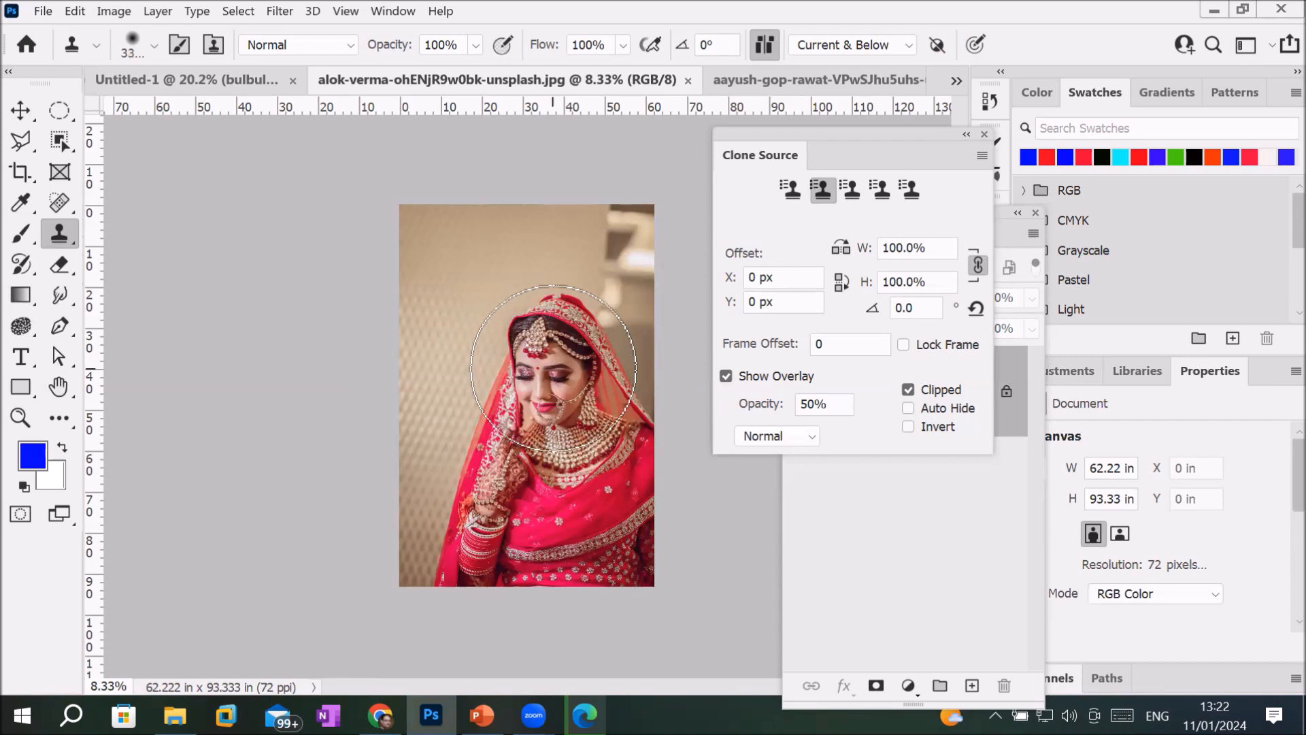
key(bracketright)
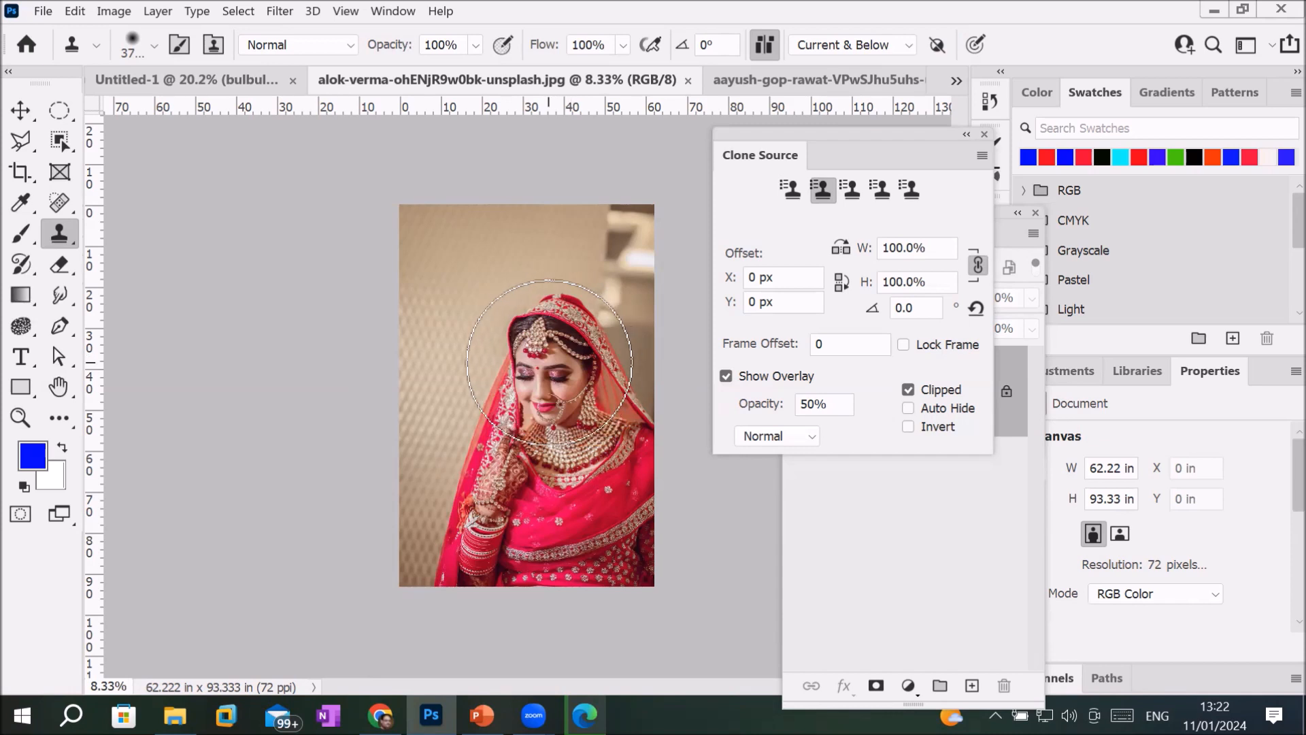
alt+click(549, 363)
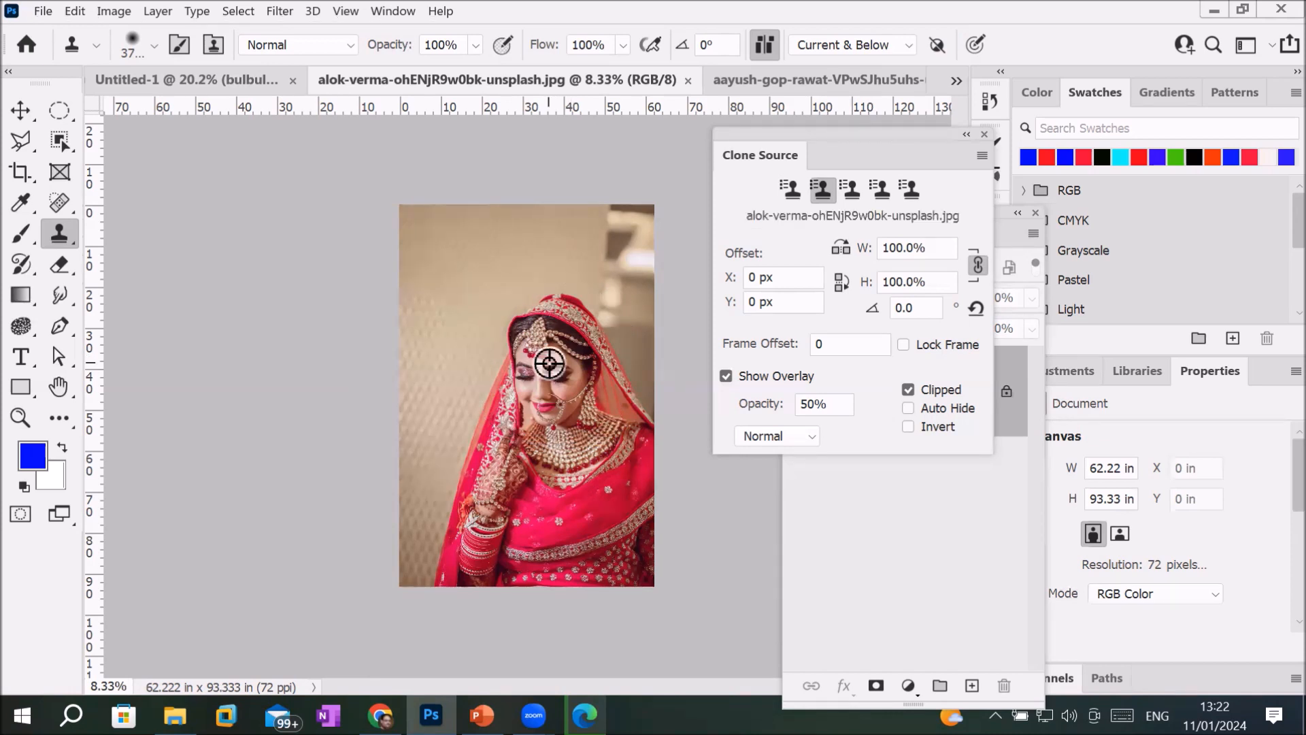
Step: Define the third clone source on the bride's face in the photo with the purple background
click(851, 187)
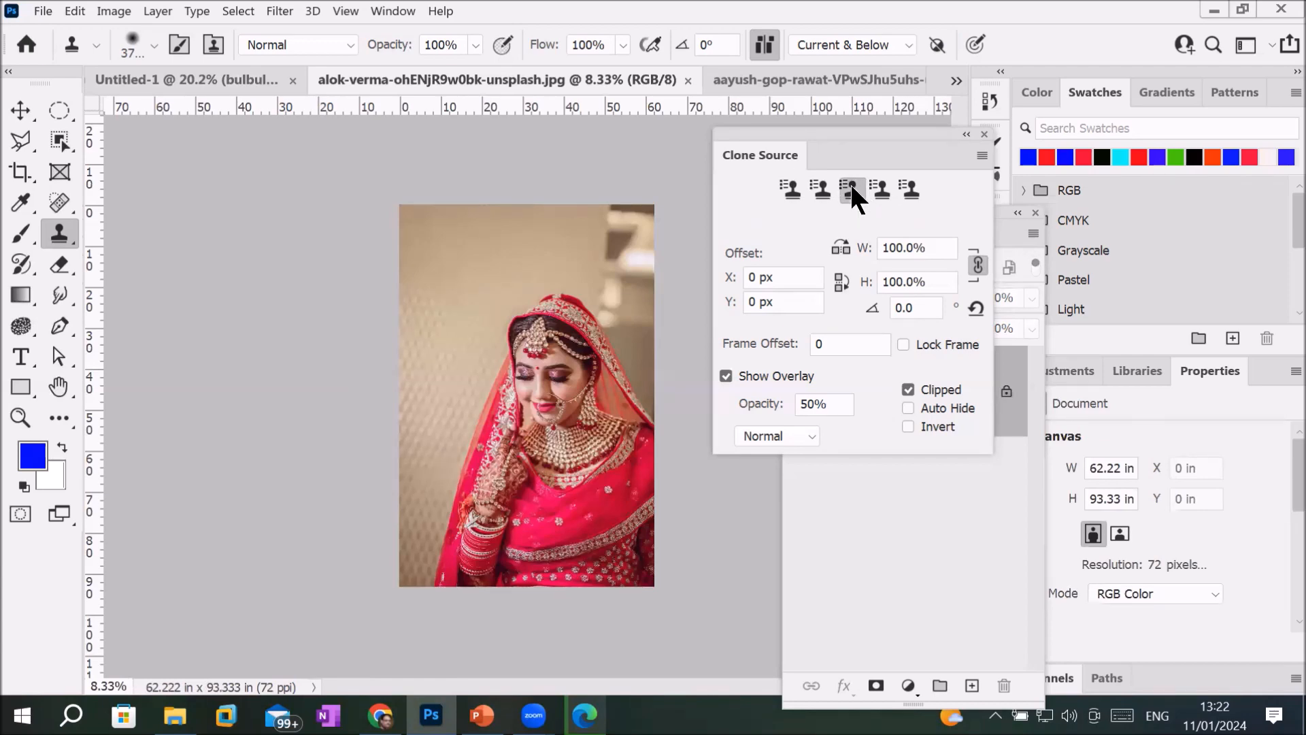
click(785, 81)
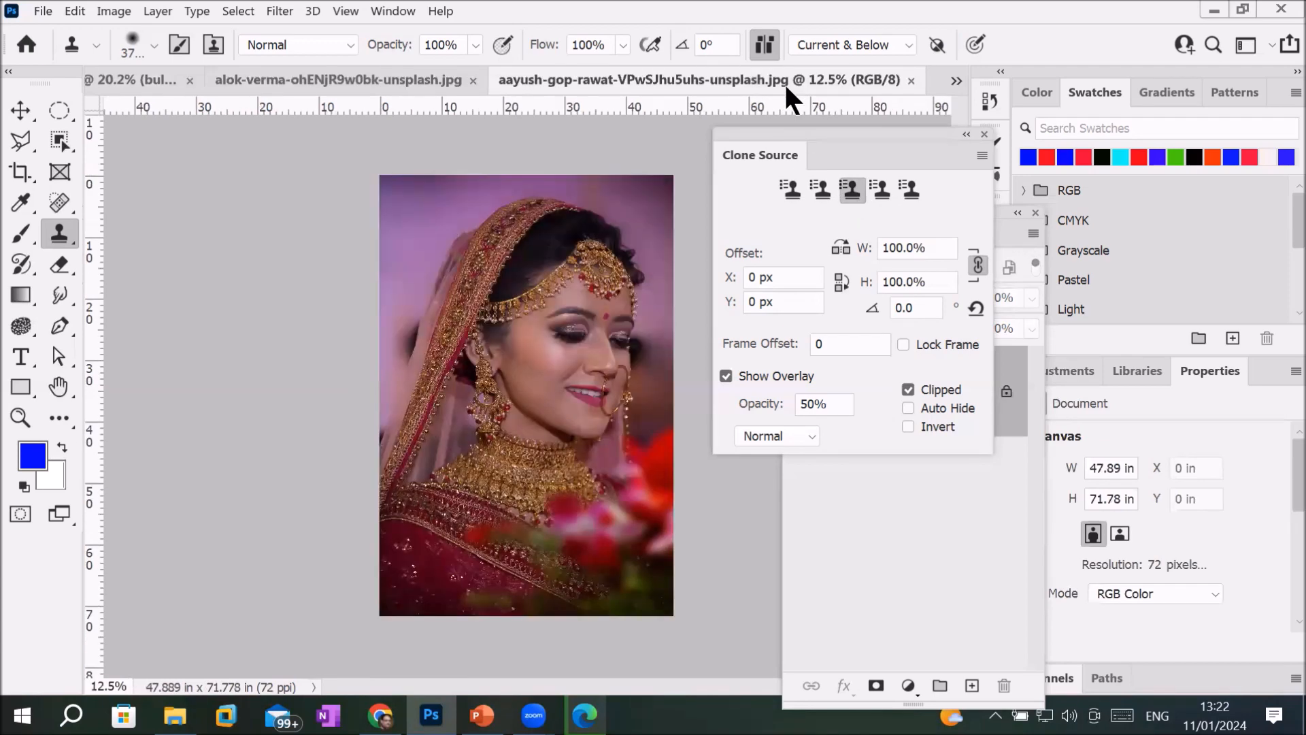
alt+click(553, 316)
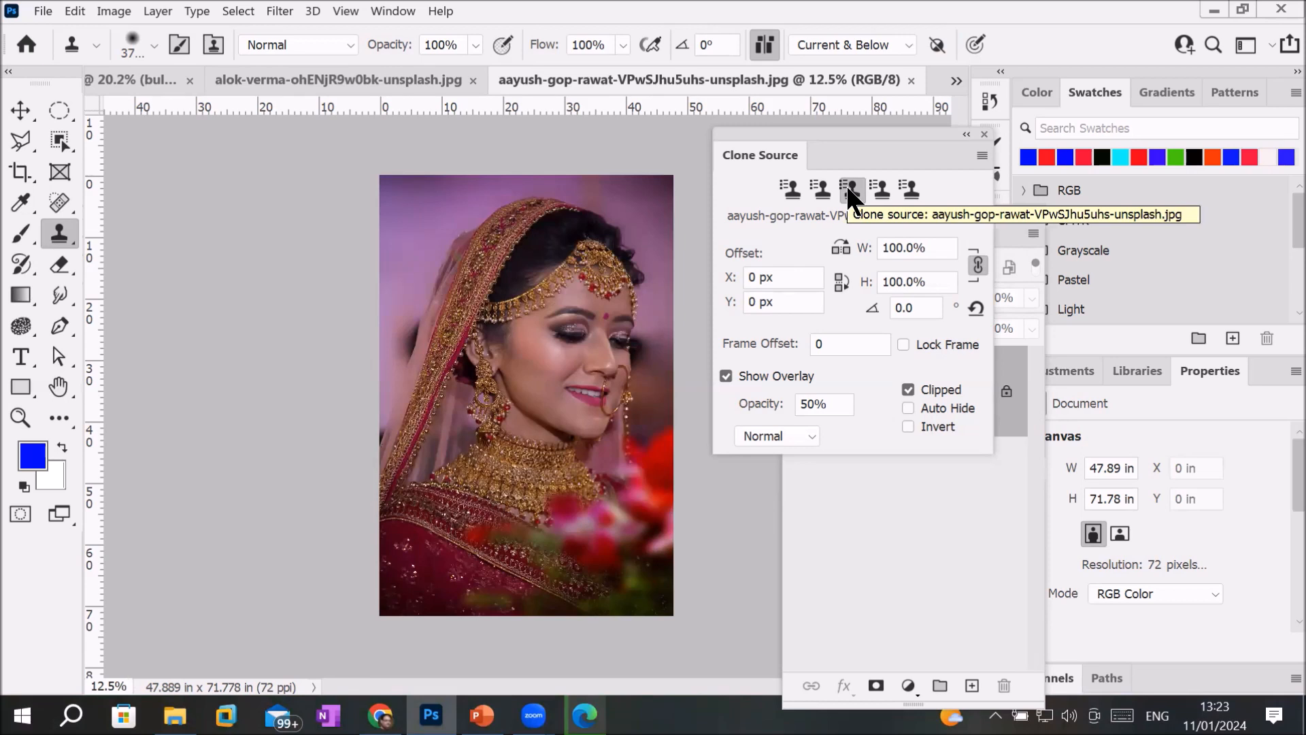
Step: Check which image each of the first three clone sources holds and look at the two remaining slots
click(789, 187)
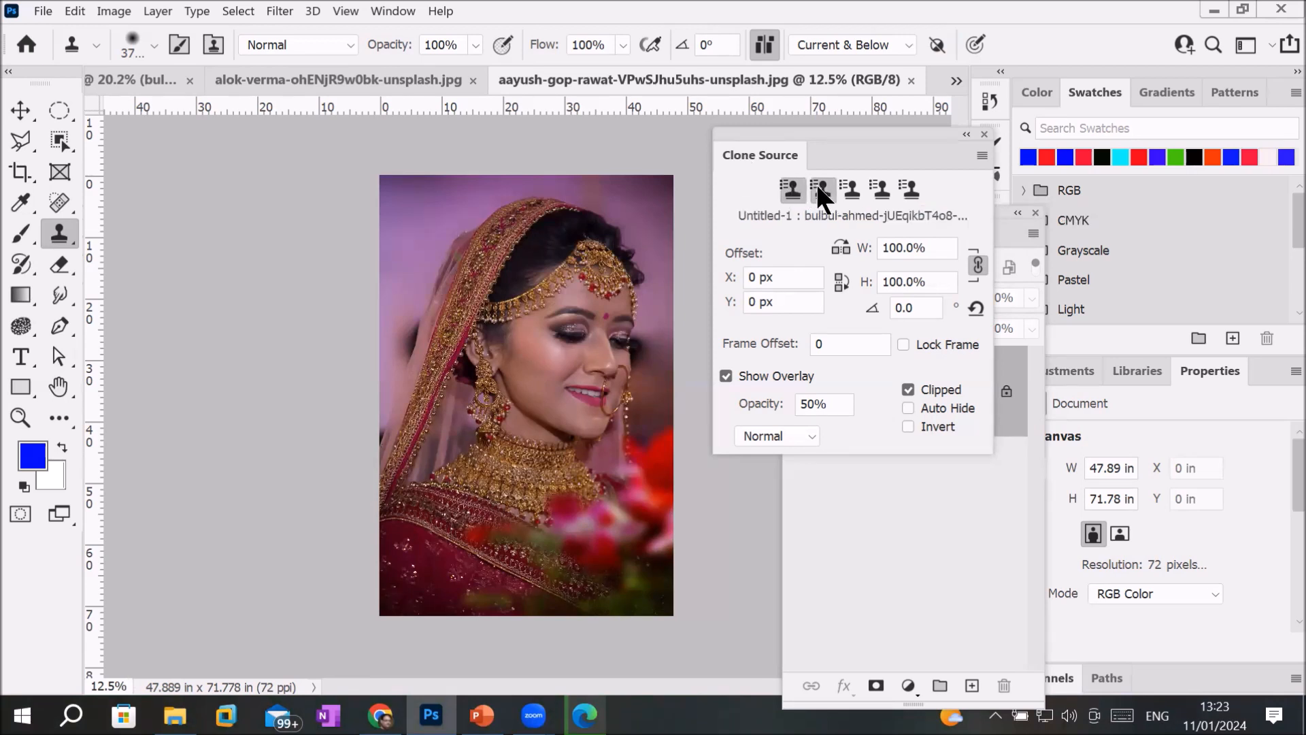
click(819, 186)
click(851, 191)
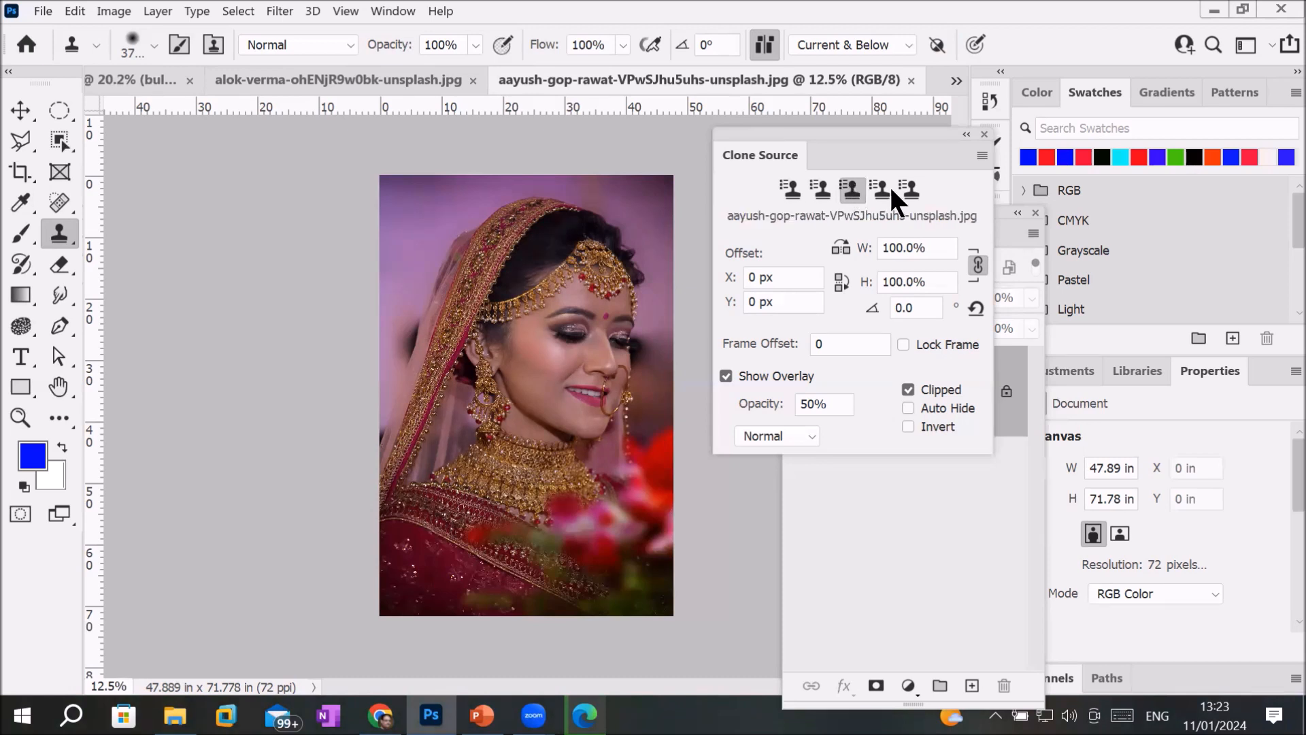
click(880, 188)
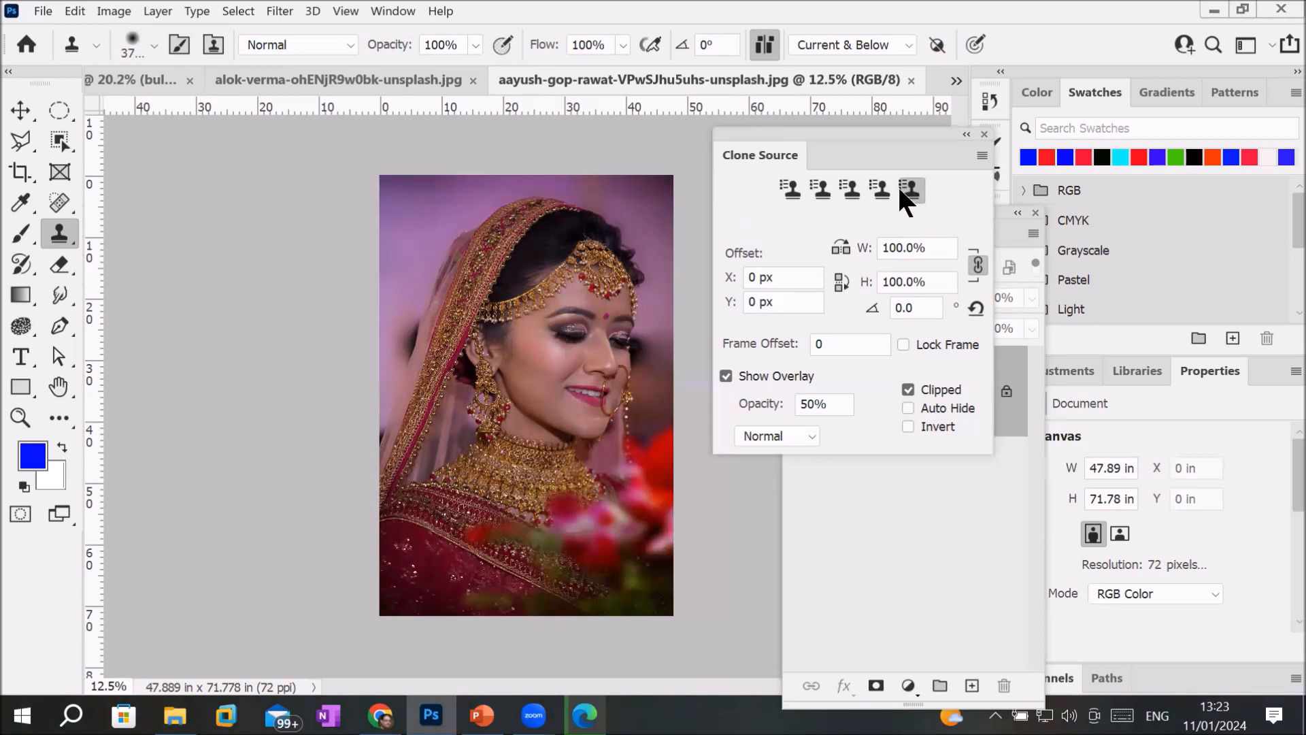
click(879, 184)
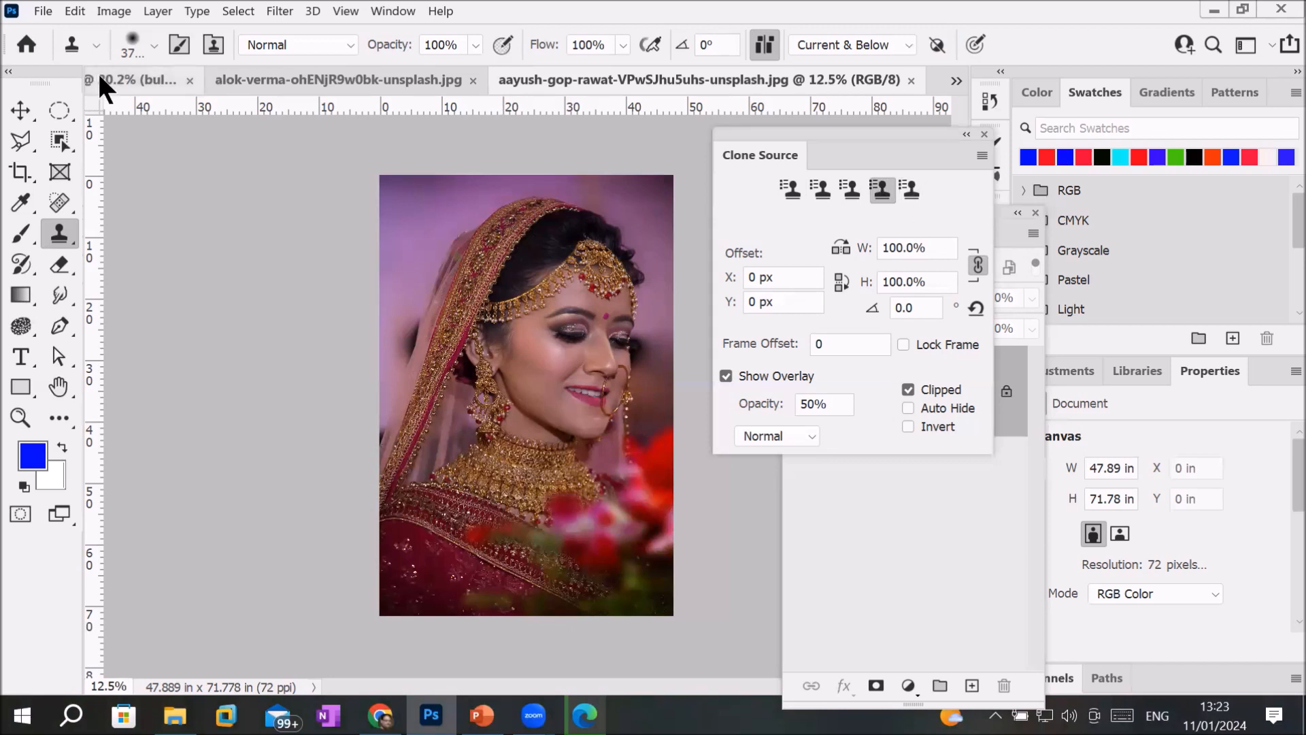
Step: Create a new landscape A4 document, 297 x 210 mm at 300 ppi with a white background
click(38, 13)
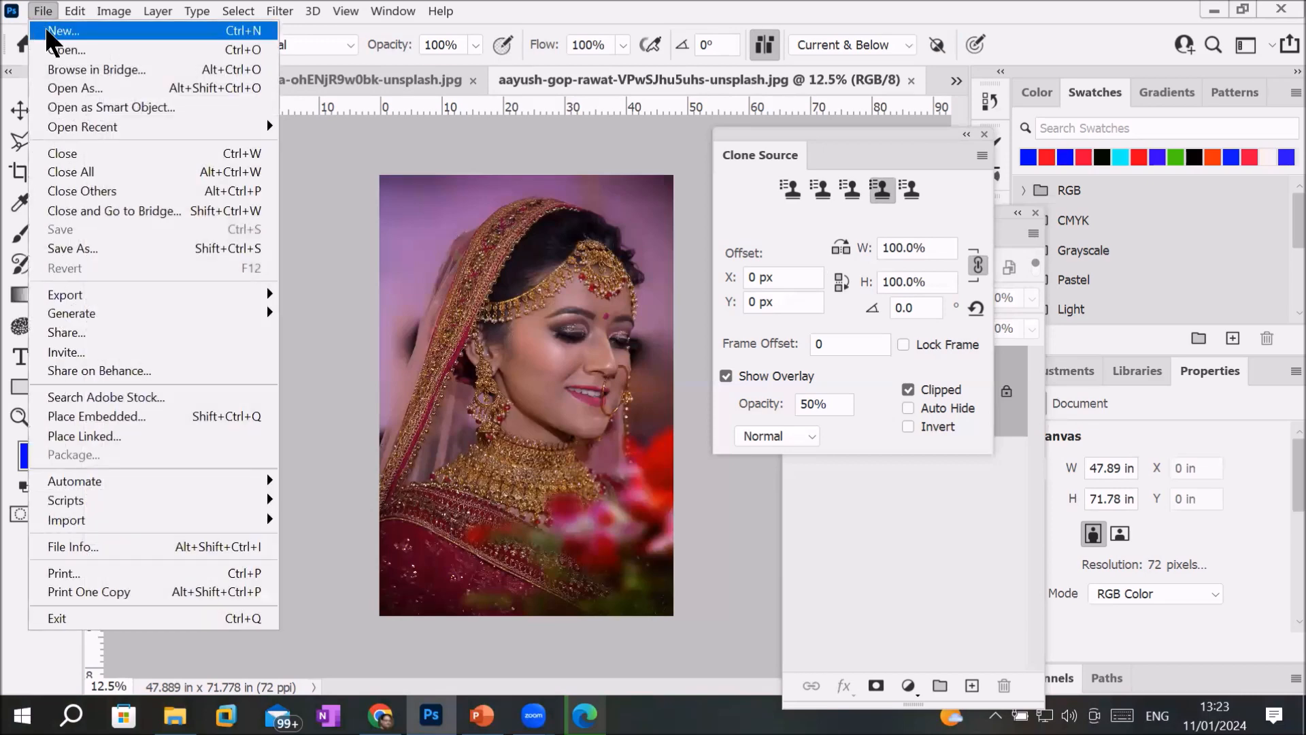
click(44, 30)
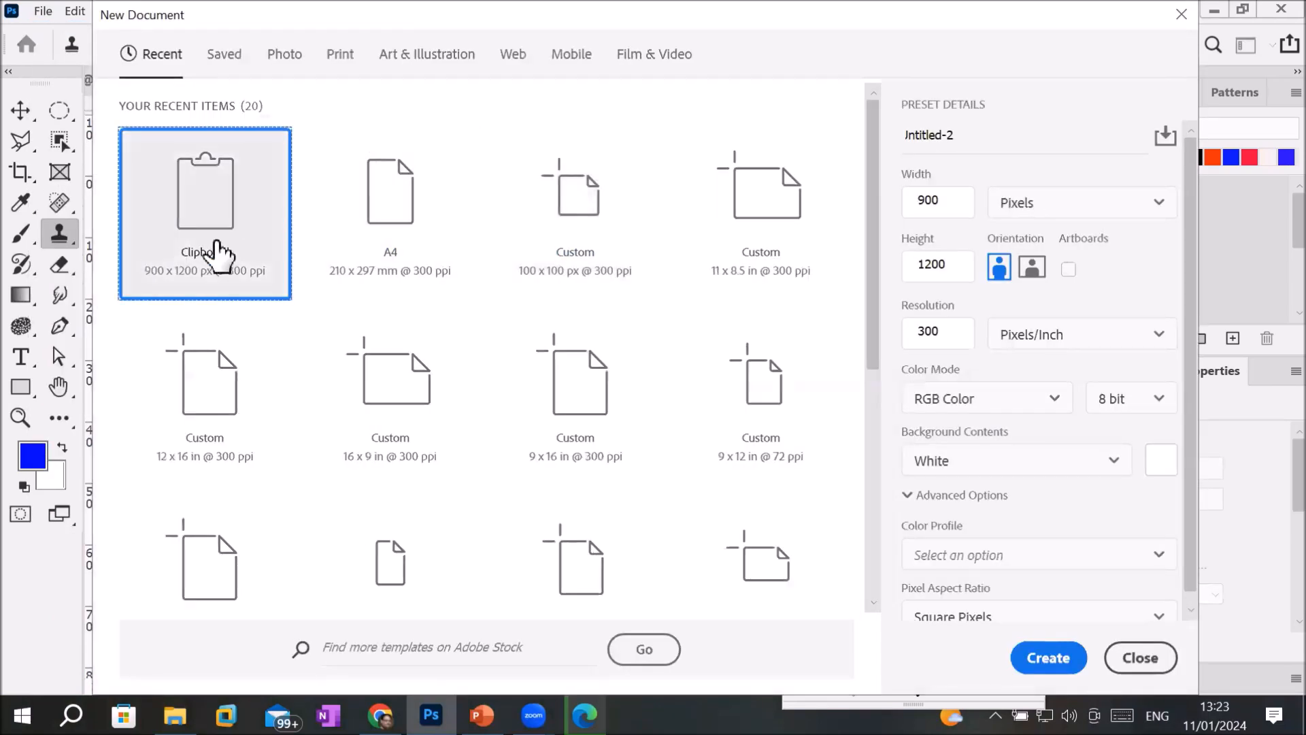
click(402, 219)
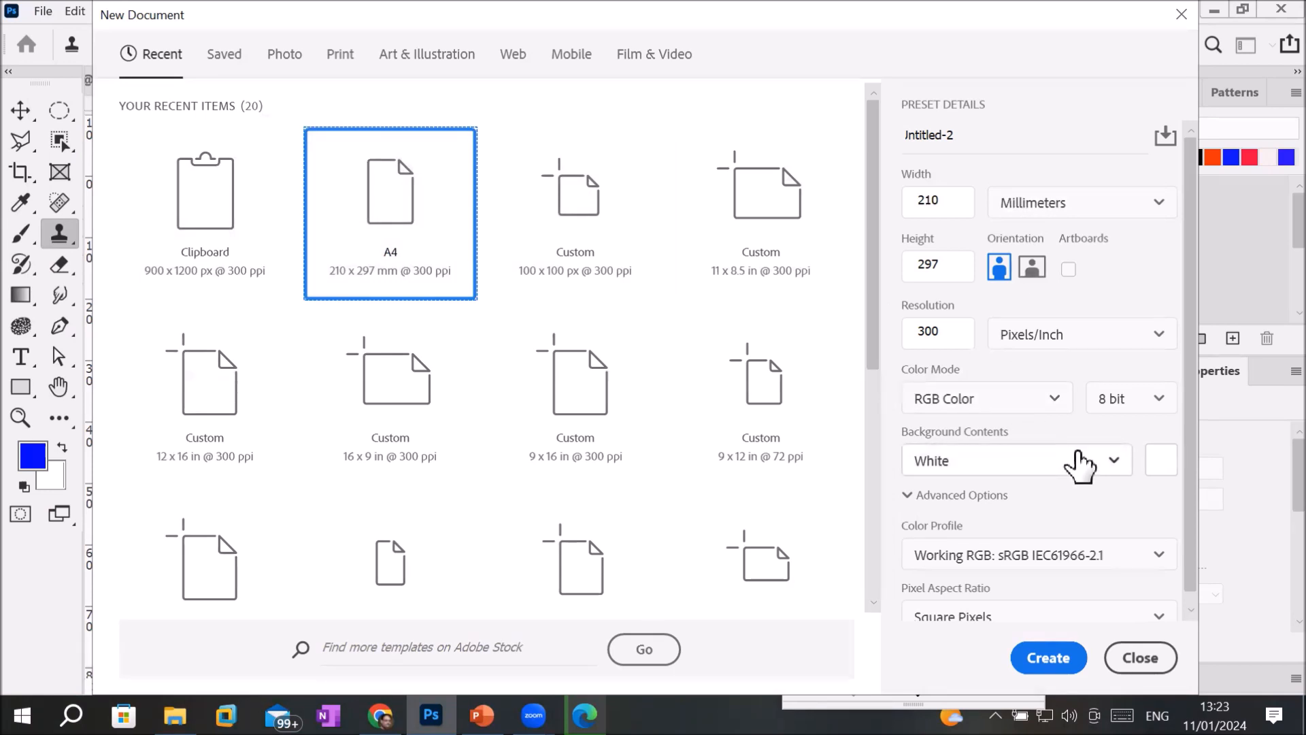
click(1031, 269)
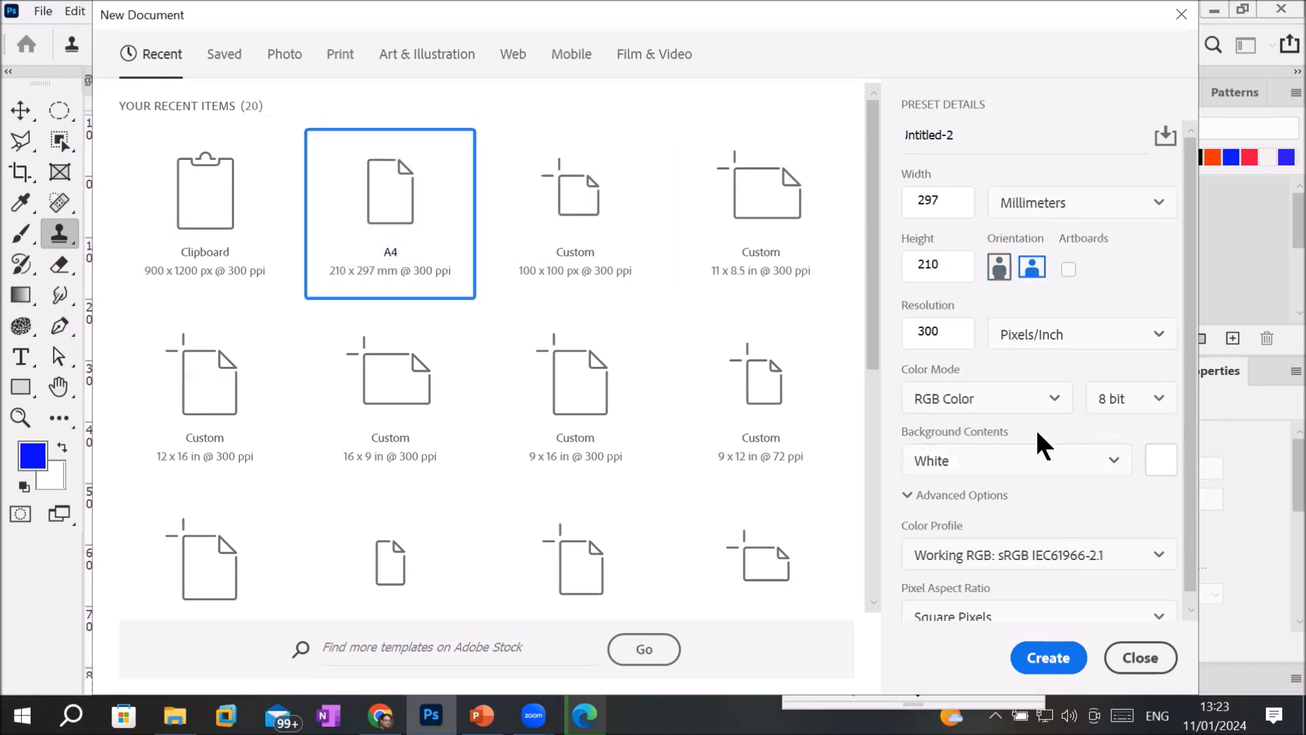
click(1037, 661)
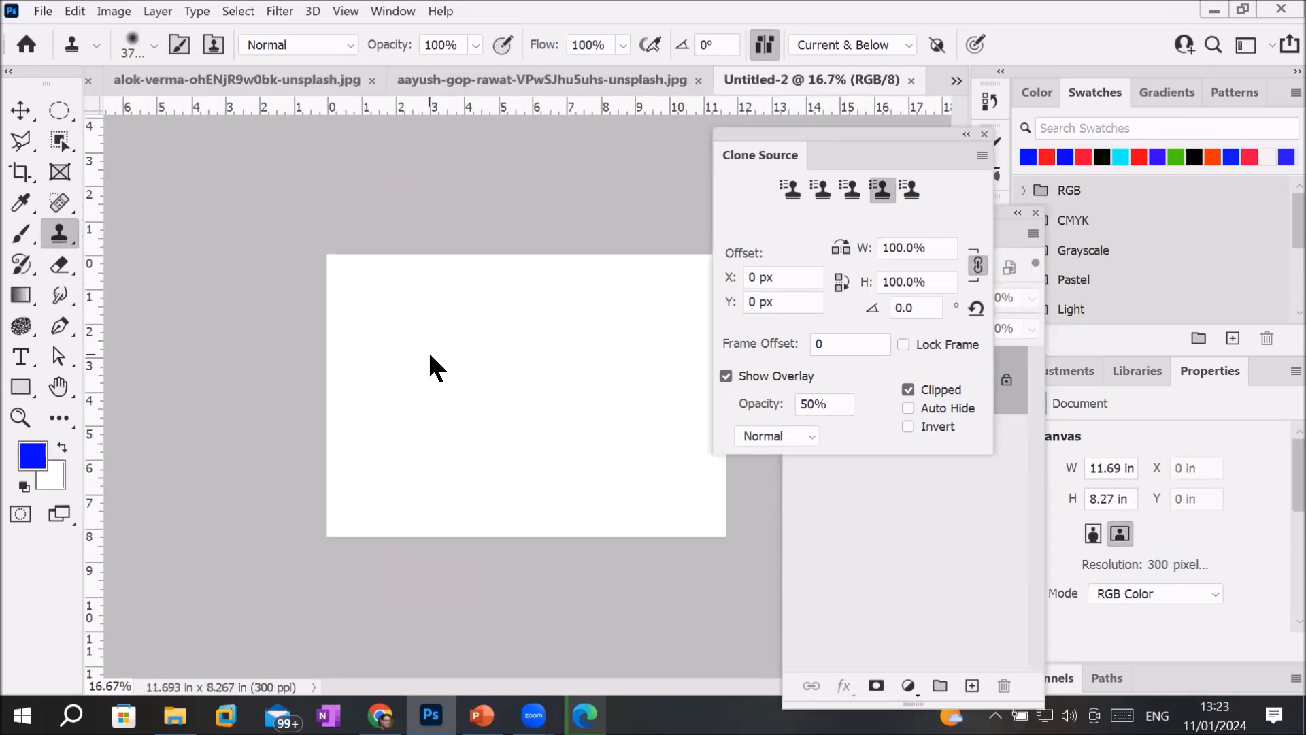
Step: Preview the first three clone sources over the blank page and stamp the third source's bride face onto its left side
click(788, 184)
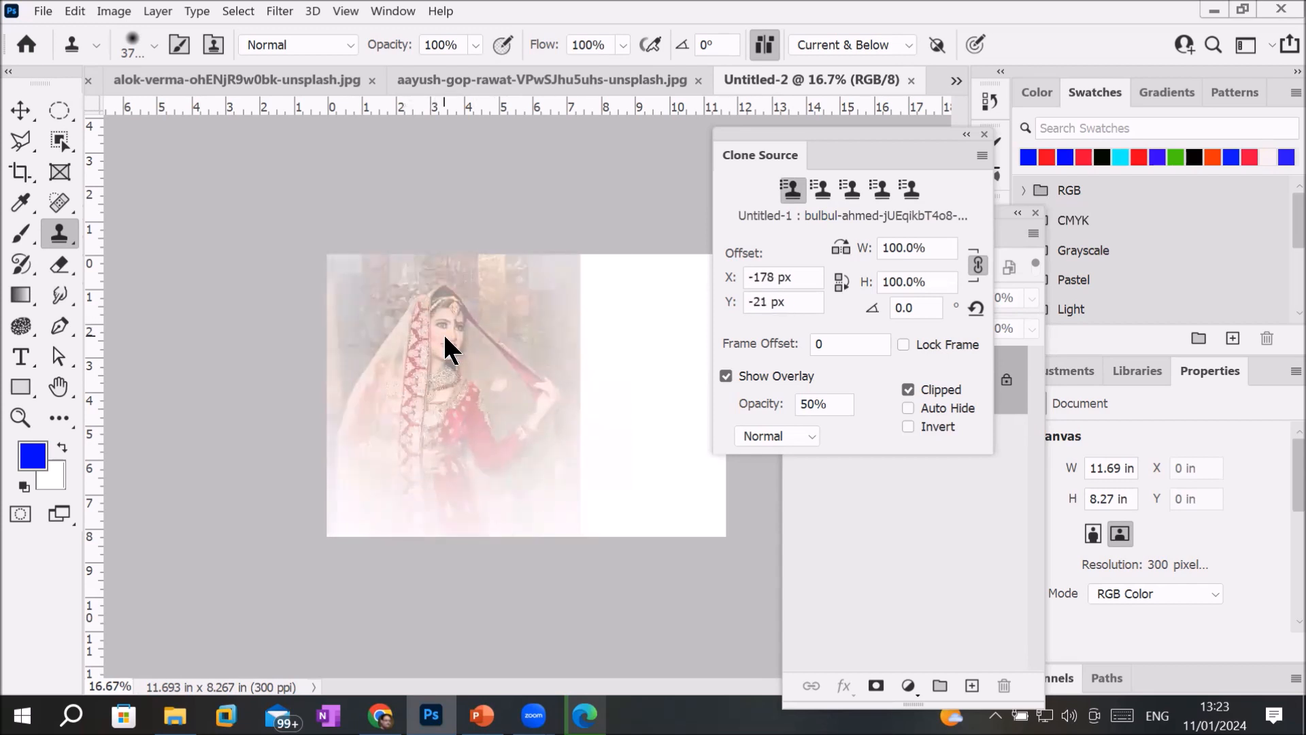
click(822, 189)
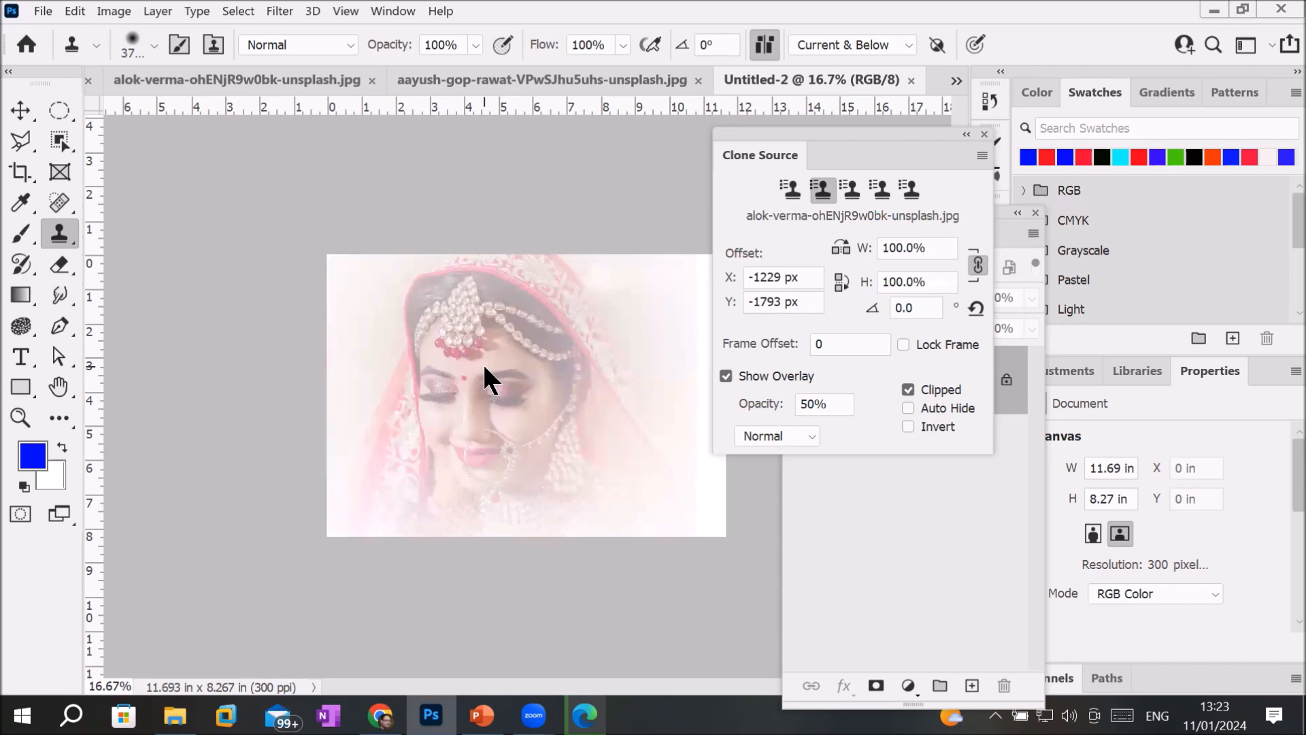
click(850, 190)
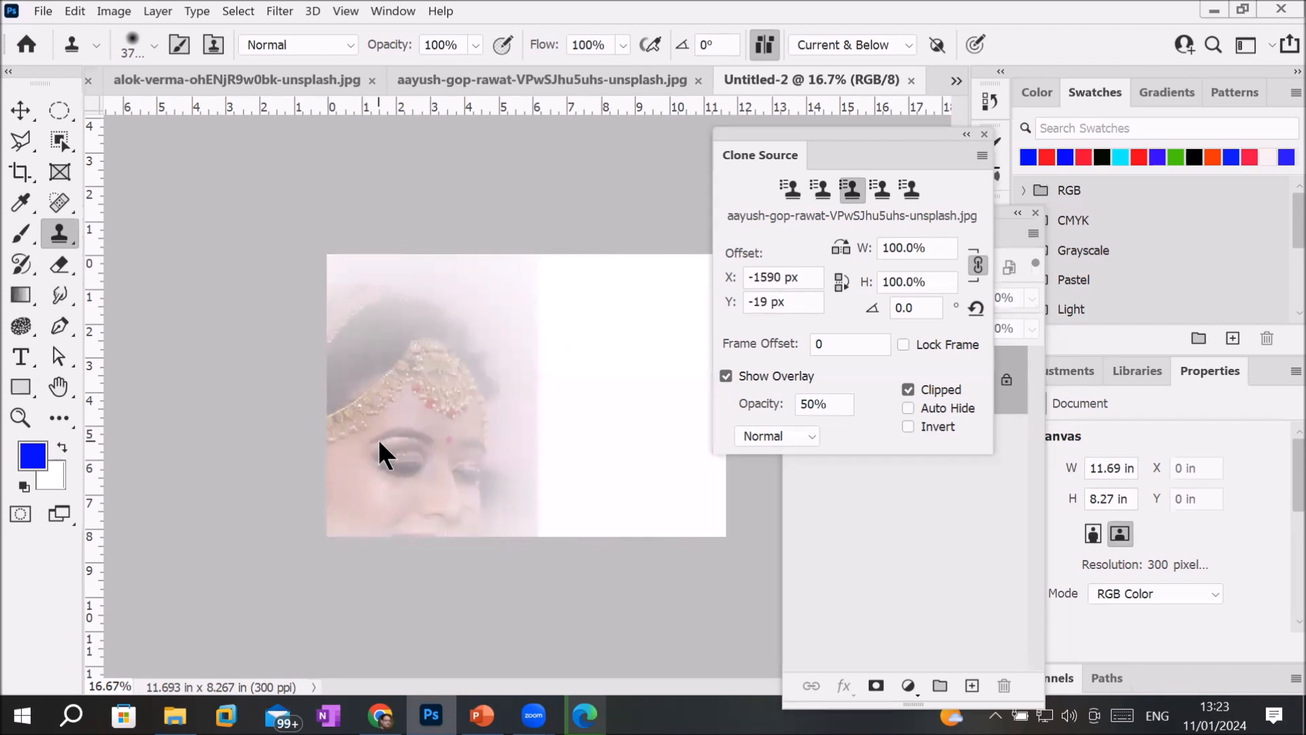
click(378, 442)
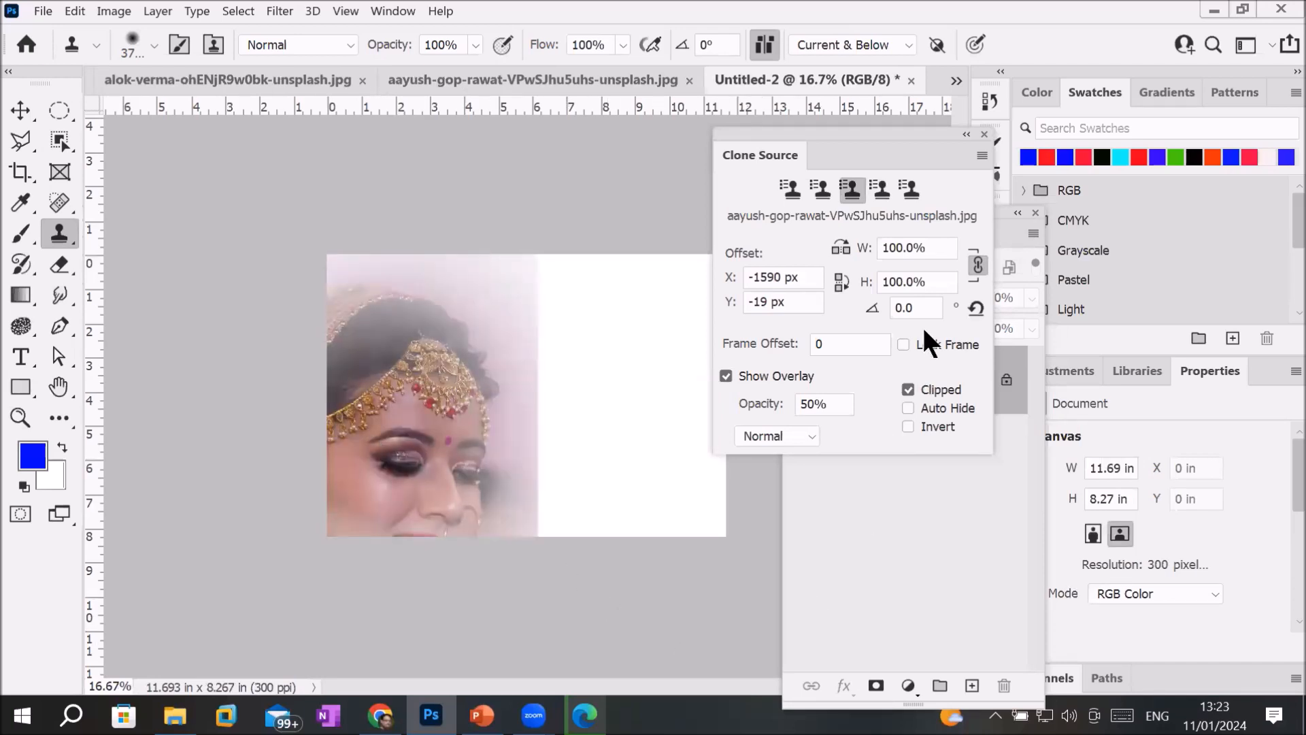
Step: Switch to the second clone source and gradually raise the overlay opacity to 71%
click(817, 188)
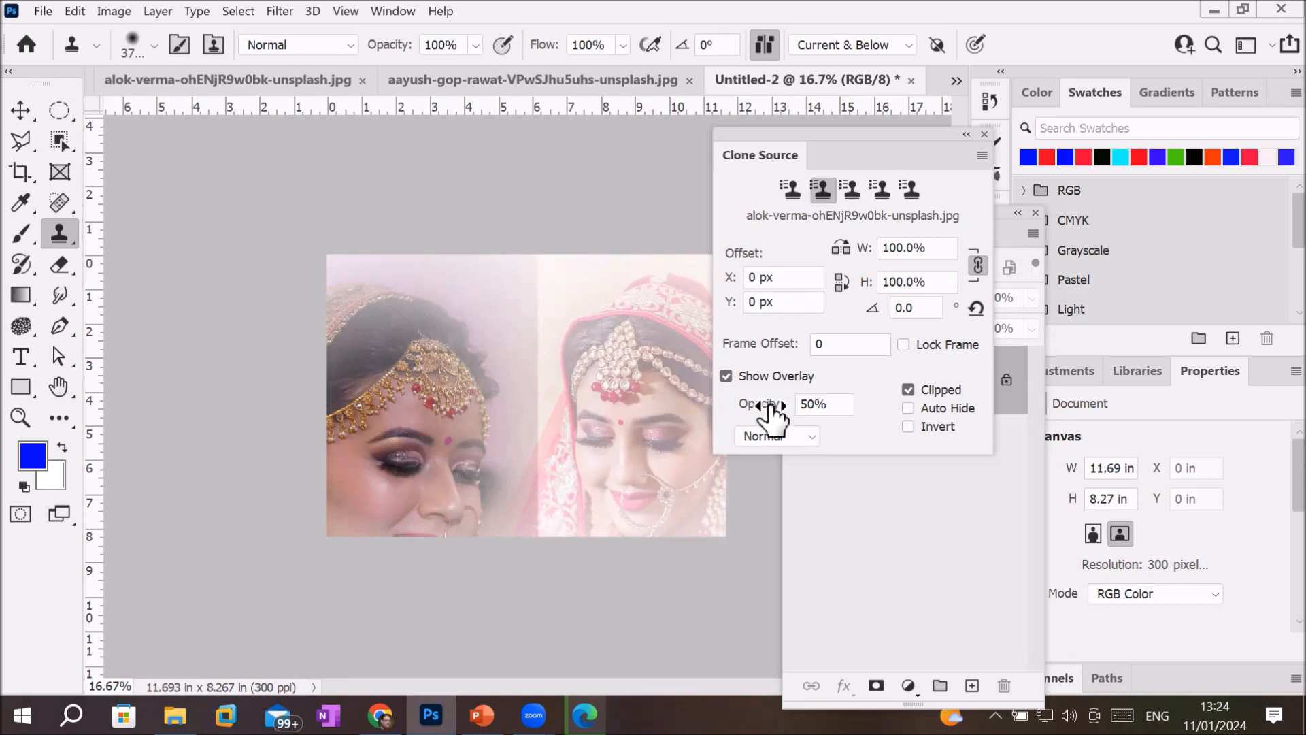
drag(831, 404, 794, 403)
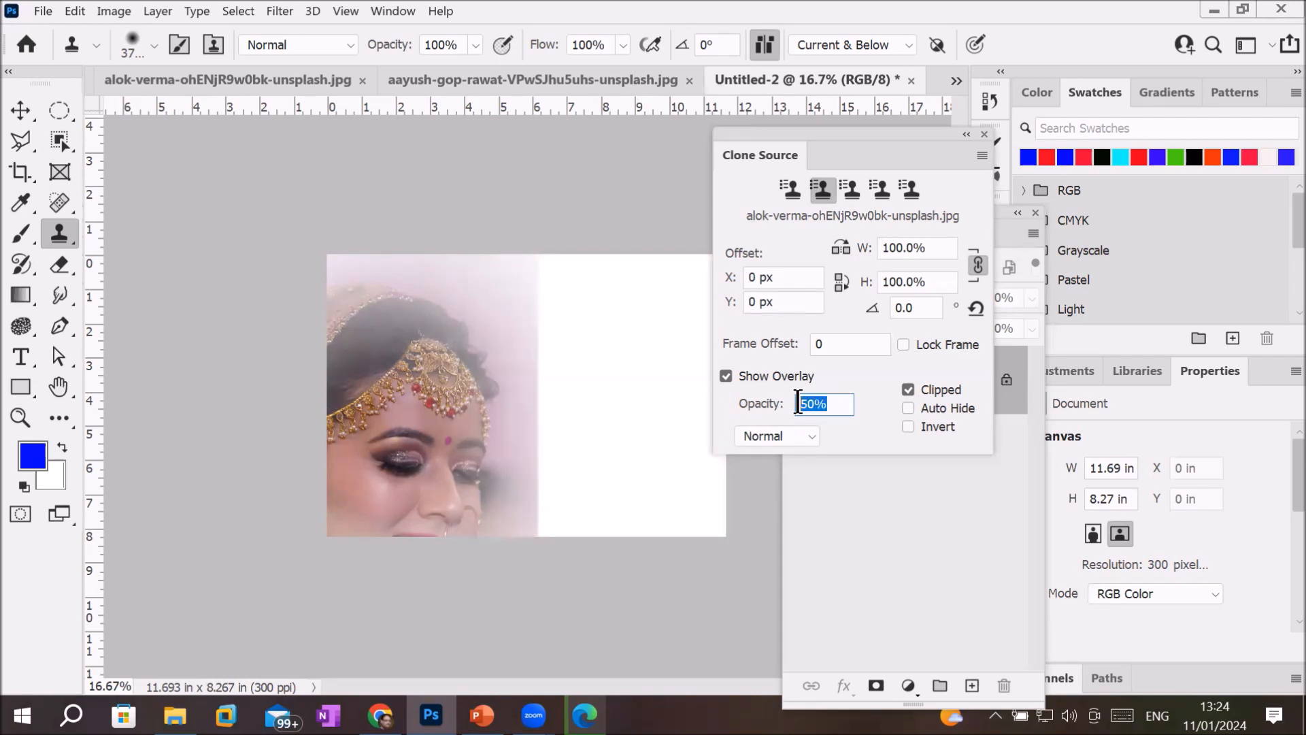
key(Up)
key(Up)
key(Up)
key(Up)
key(Up)
key(Up)
key(Up)
key(Up)
key(Up)
key(Up)
key(Up)
key(Up)
key(Up)
key(Up)
key(Up)
key(Up)
key(Up)
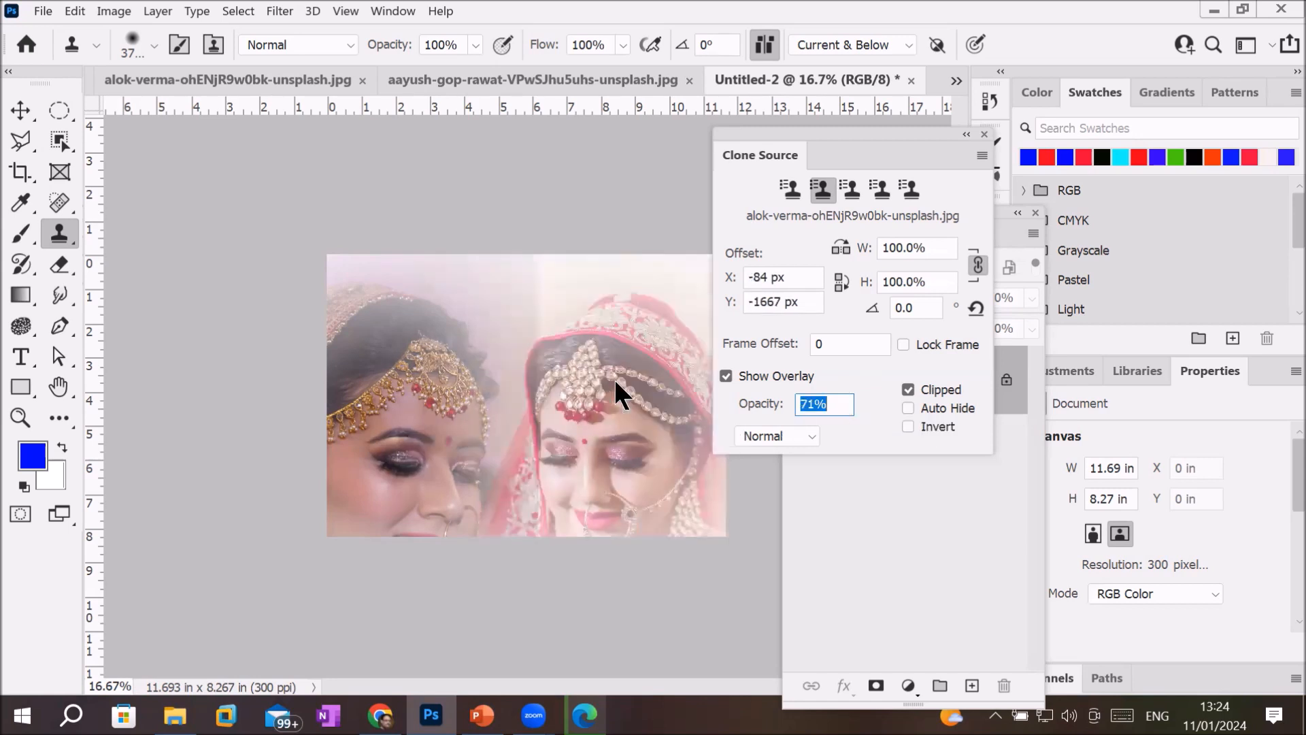
Step: Set the clone source overlay opacity to 100%
click(809, 404)
double_click(809, 404)
text(100)
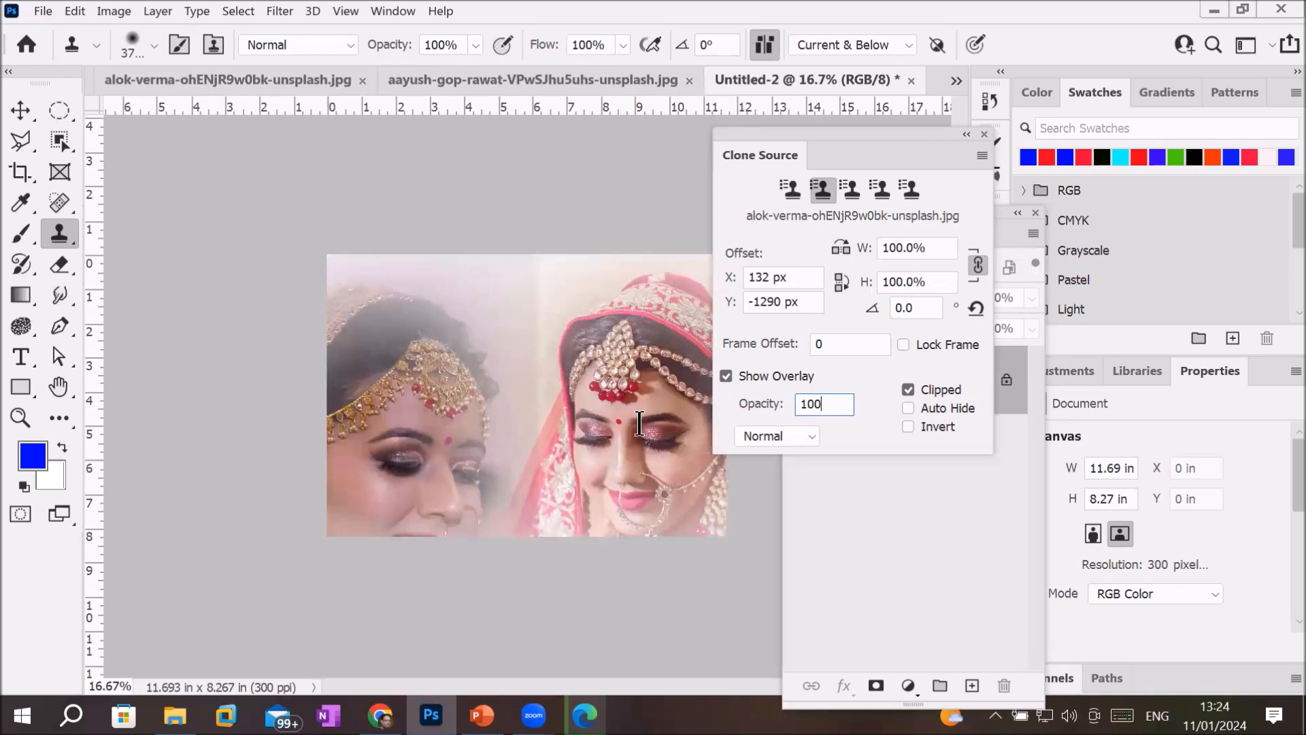
key(Return)
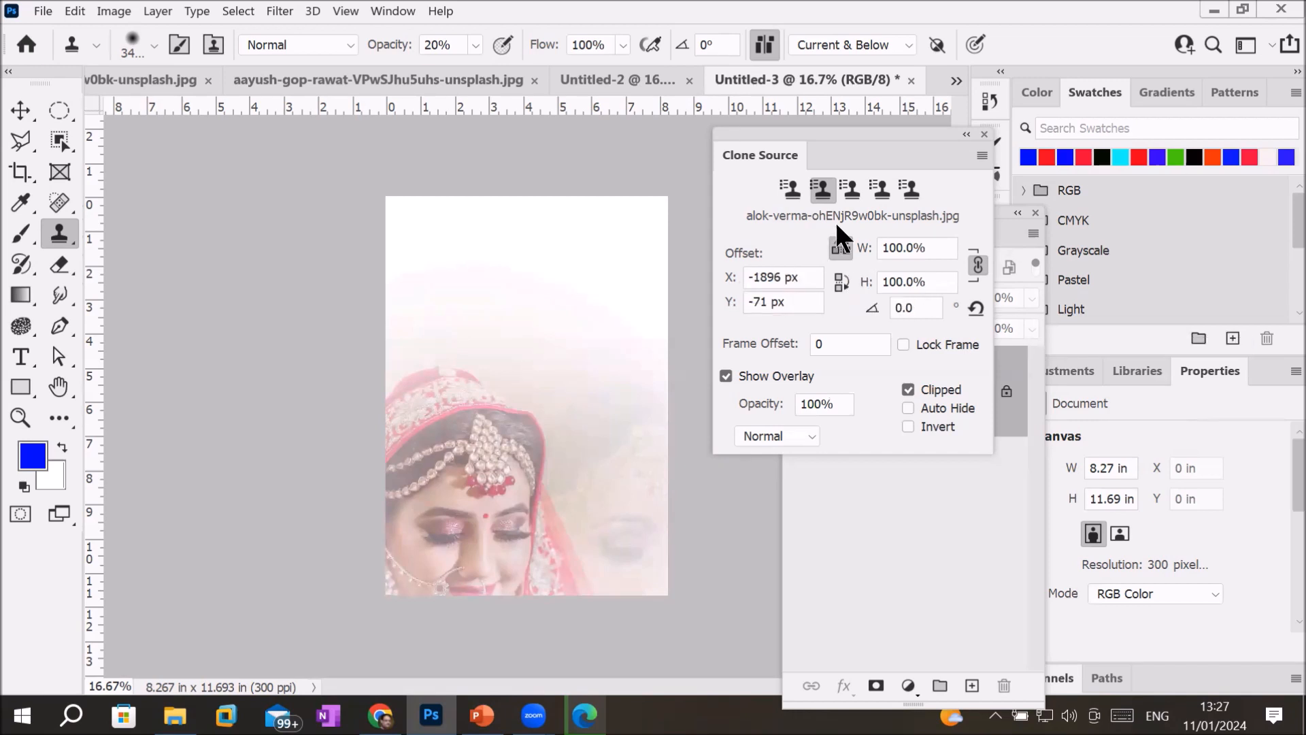
Step: In Untitled-3, stamp the horizontally flipped second clone source over the upper and middle parts of the page
click(577, 267)
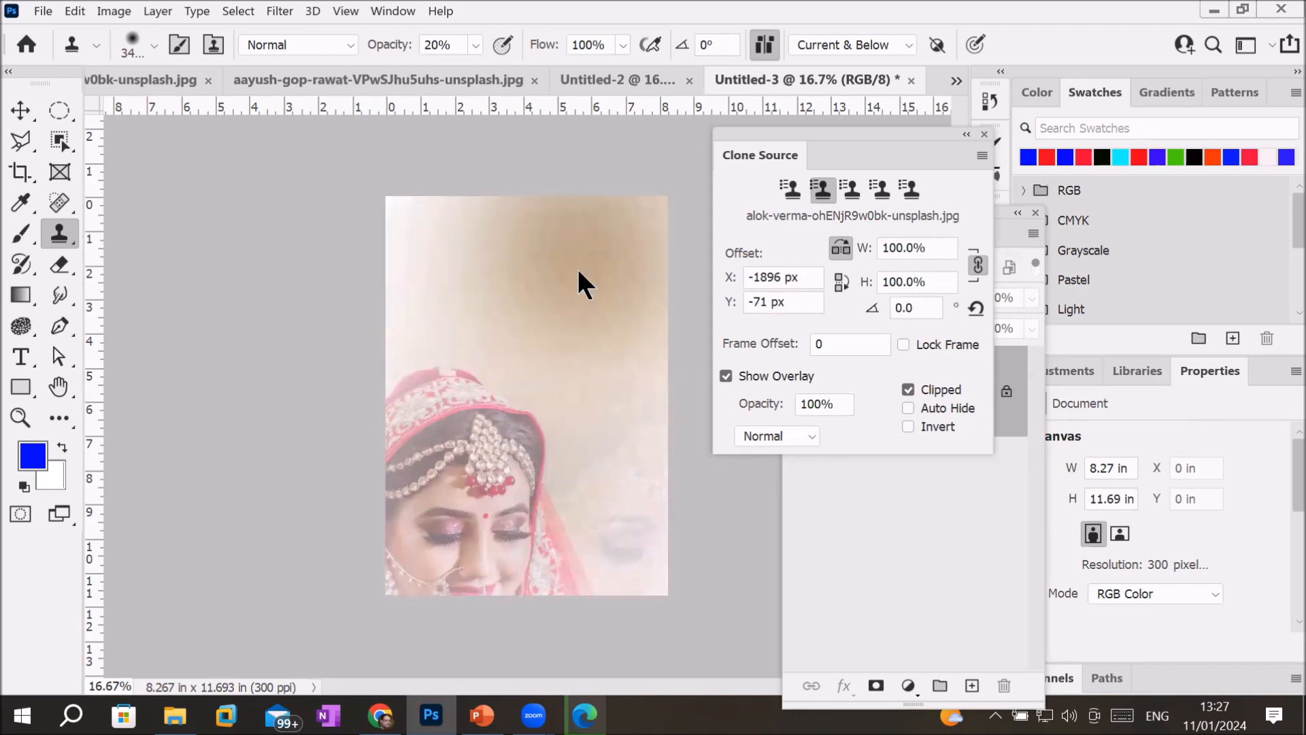
click(499, 314)
click(551, 394)
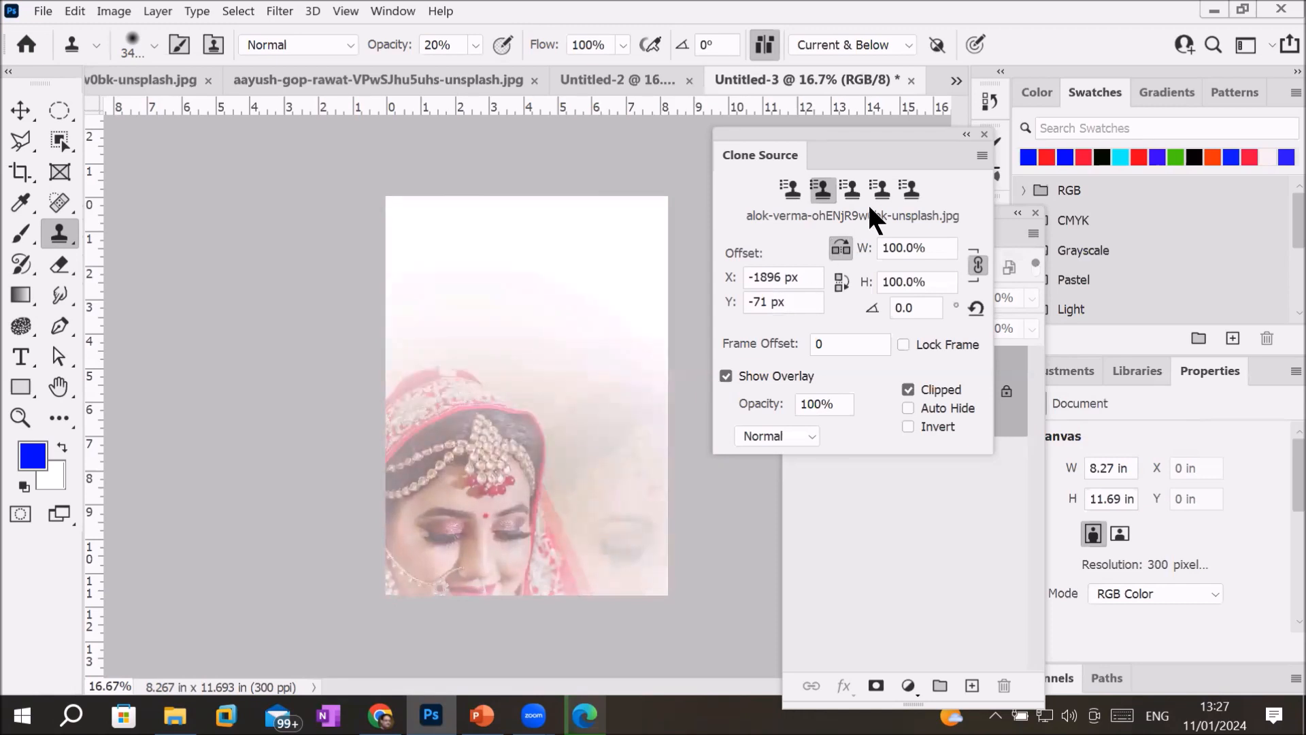
Step: Switch to the third clone source and blend its bride's face into the lower part of the Untitled-3 page
click(848, 190)
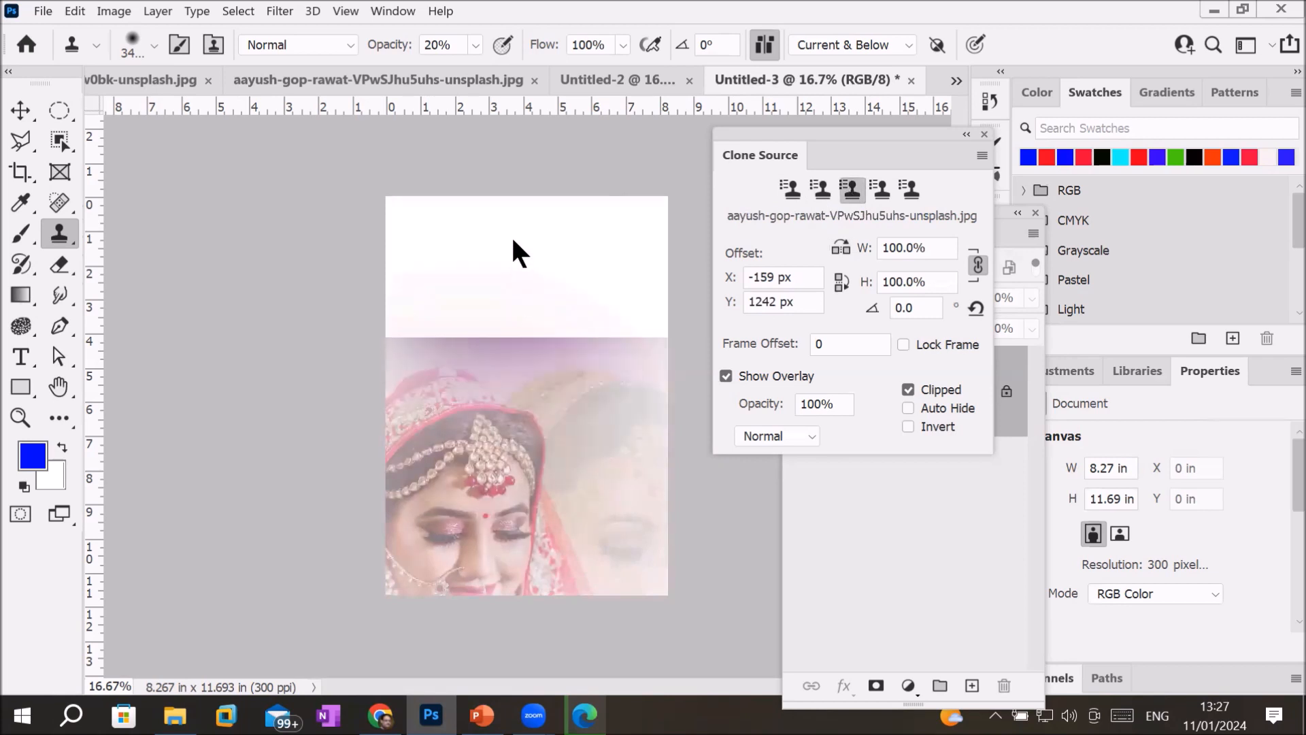
alt+click(541, 514)
click(540, 520)
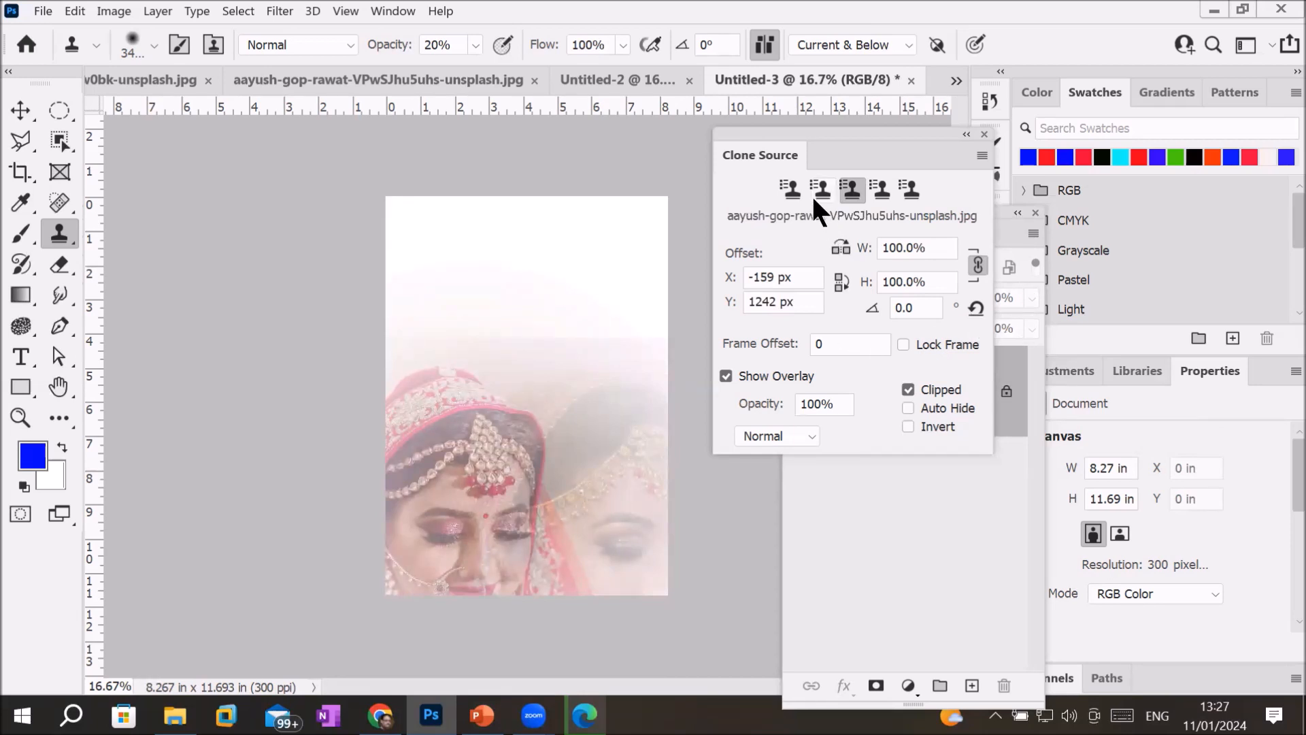
Step: Look through the other open documents and close Untitled-2 without saving it
click(600, 80)
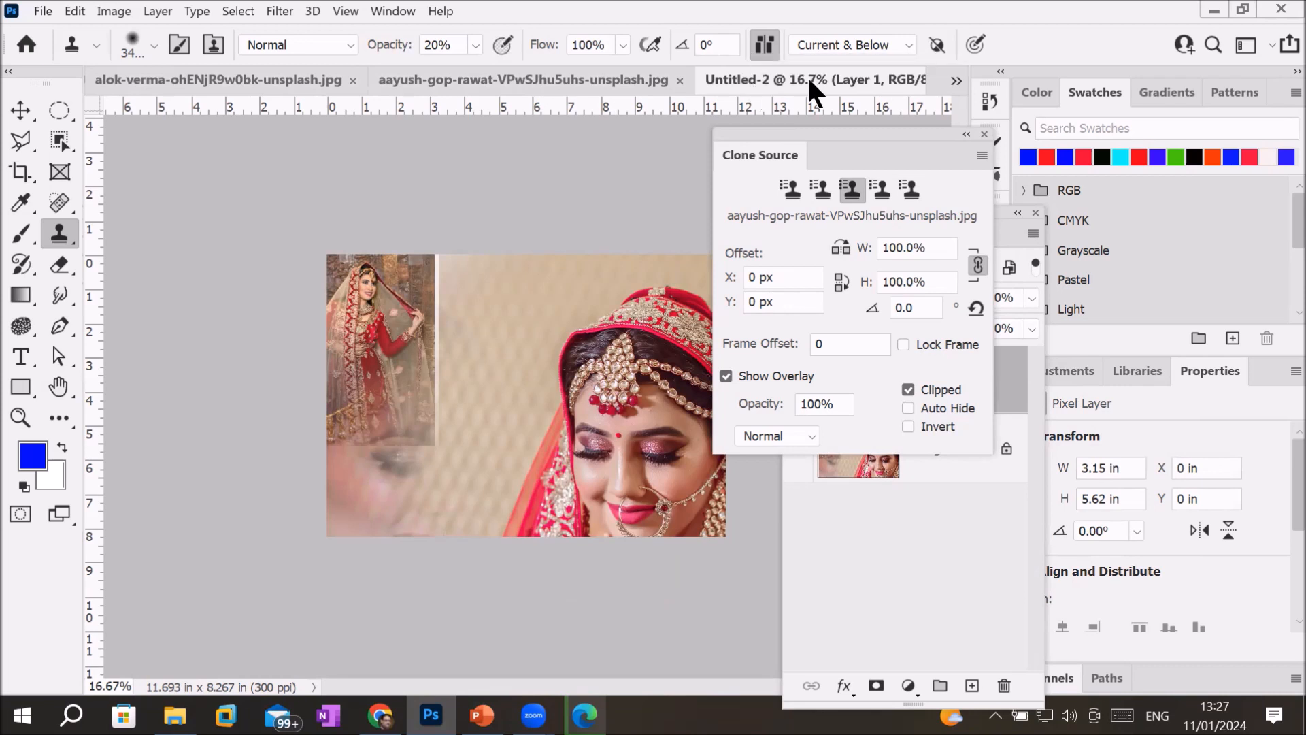
click(226, 81)
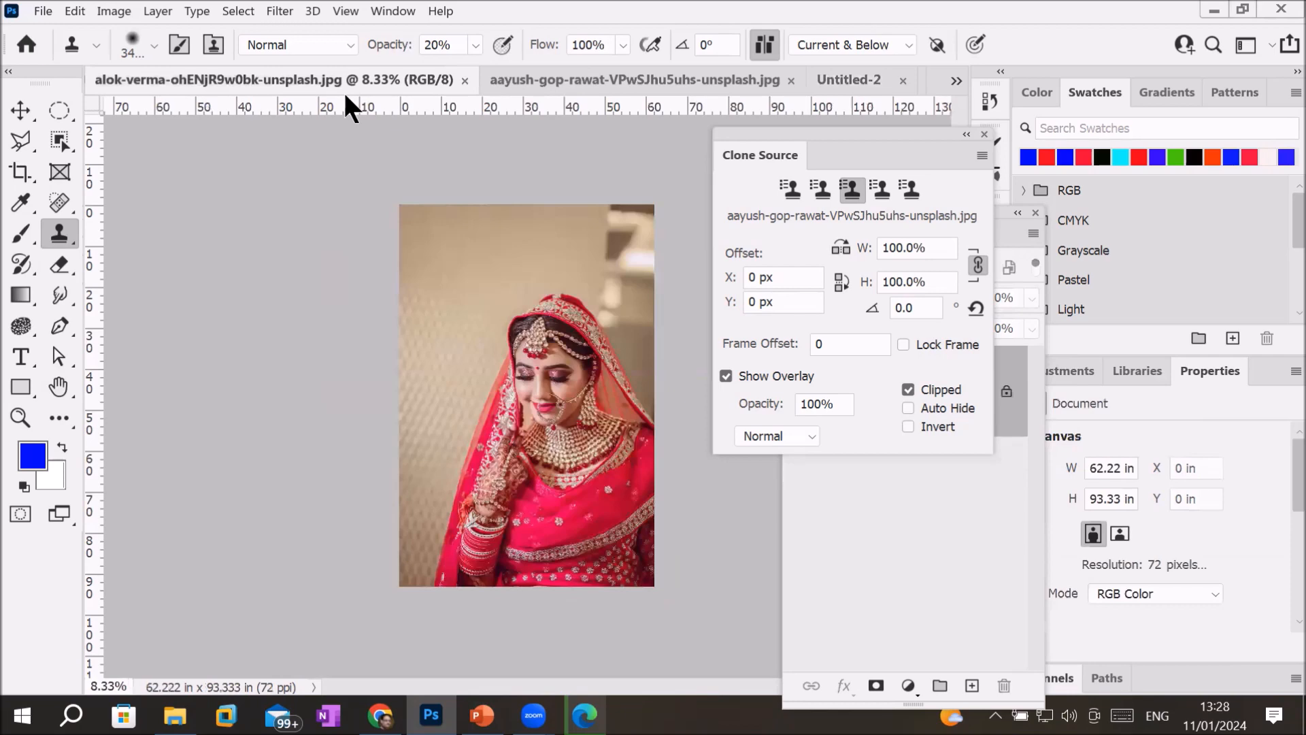
click(545, 79)
click(851, 79)
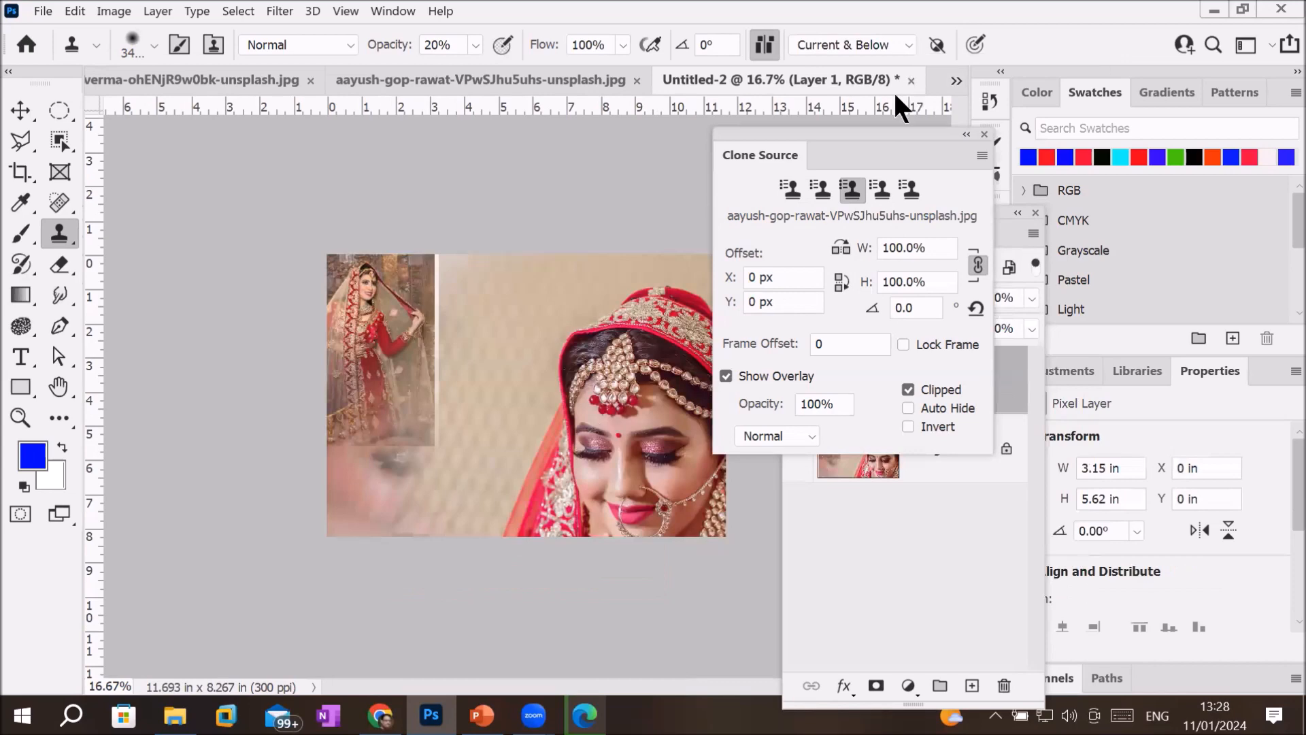
click(910, 80)
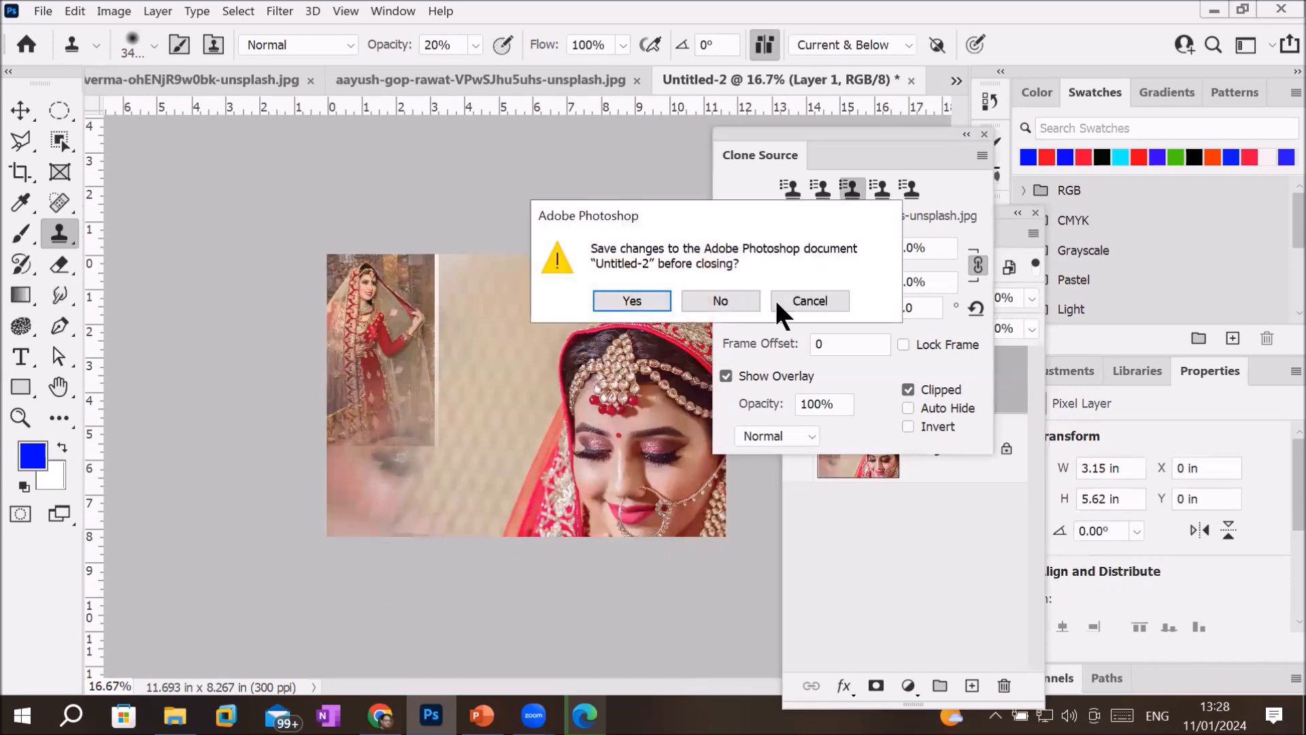
click(730, 301)
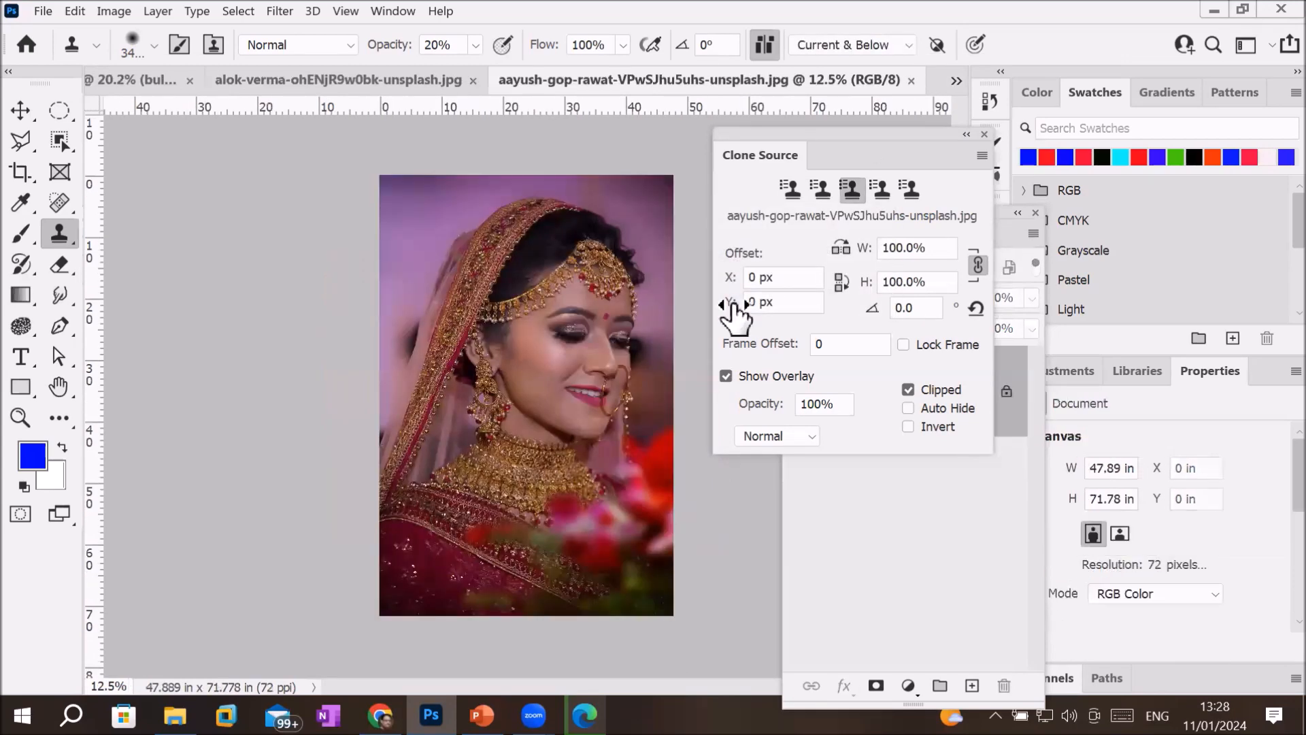
Step: Close the Untitled-1 document without saving, checking which images the first three clone sources hold before and after
click(783, 189)
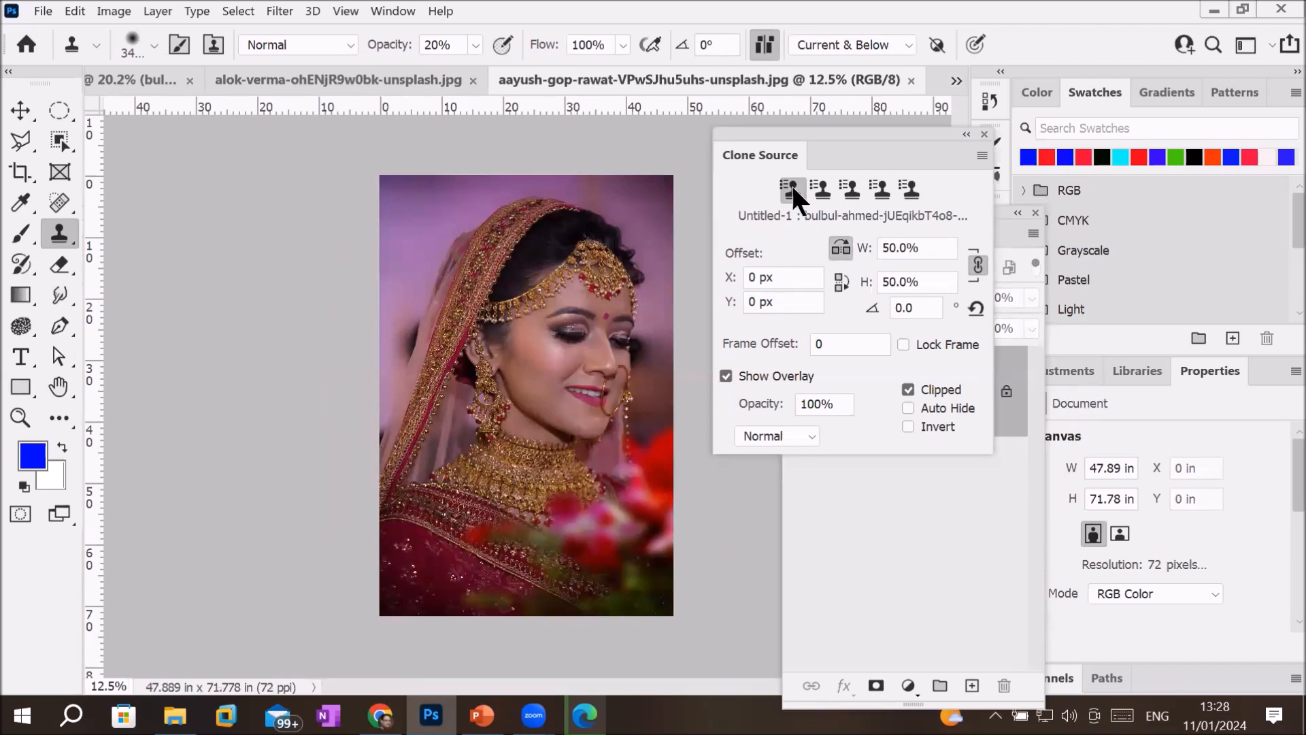
click(821, 188)
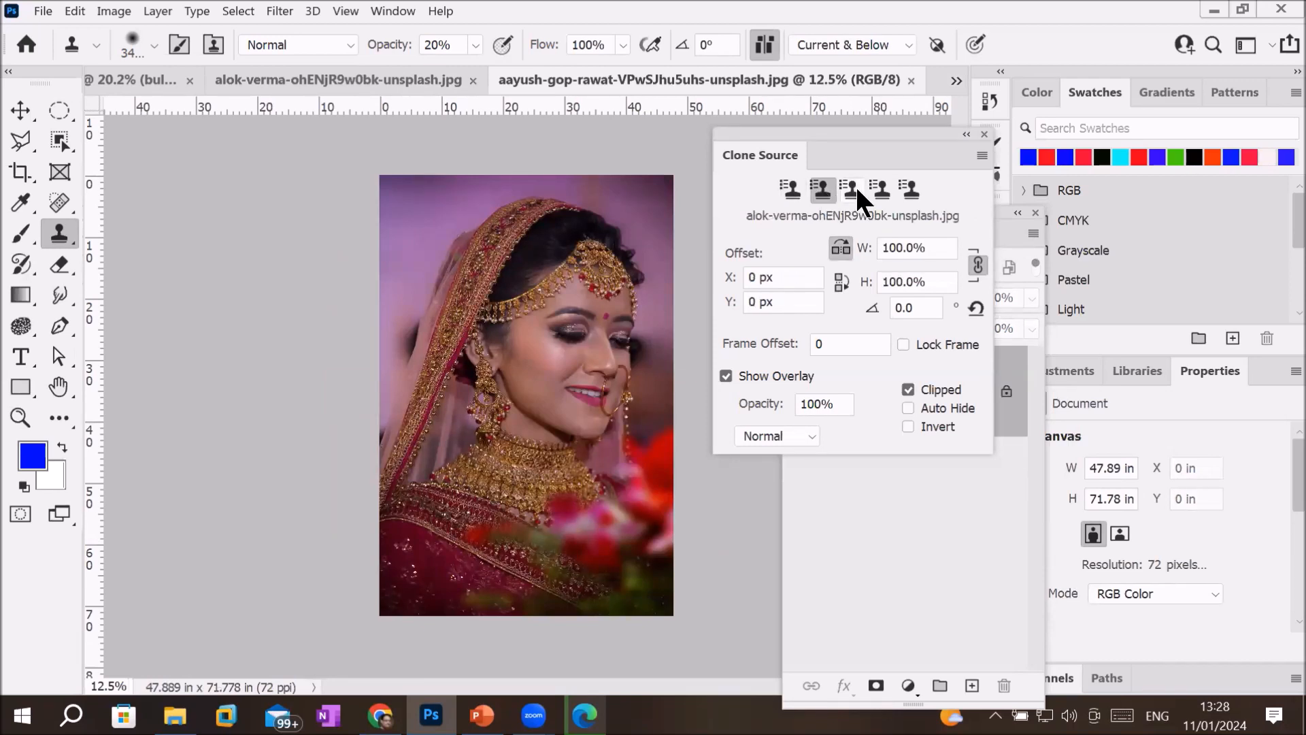
click(856, 189)
click(789, 189)
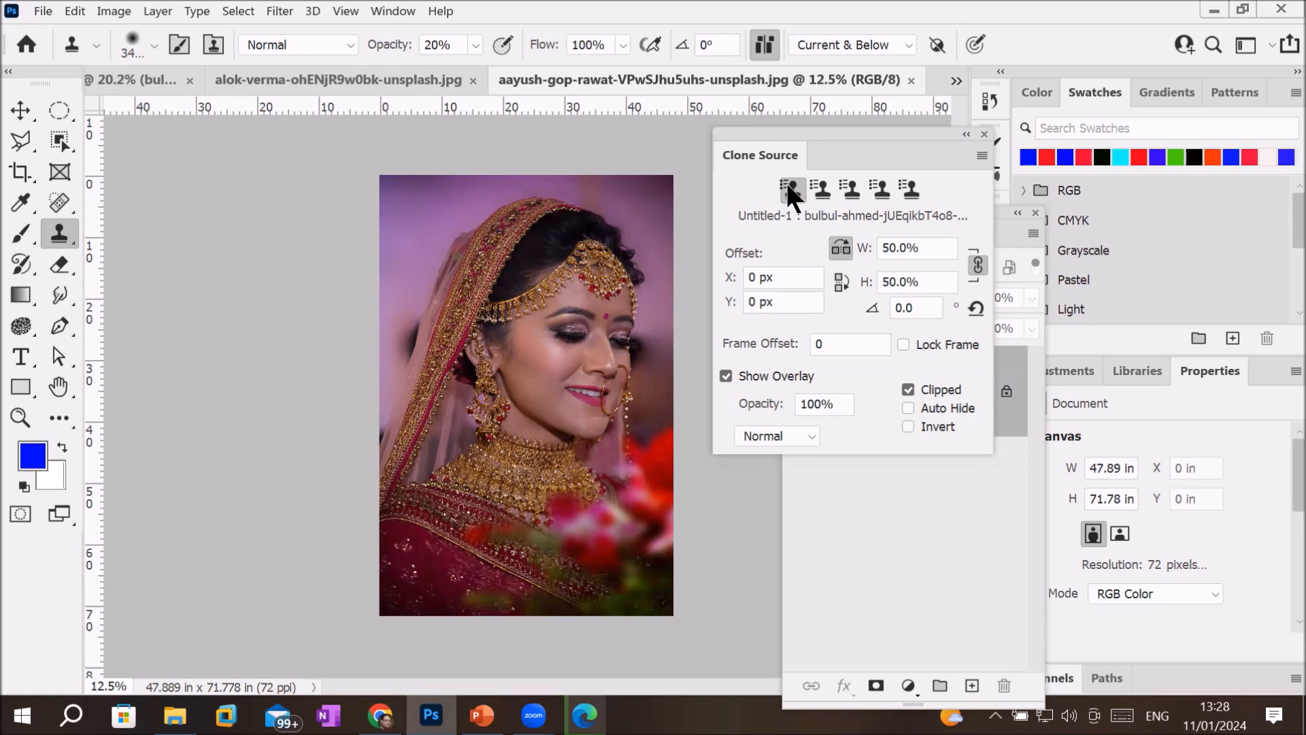
click(124, 79)
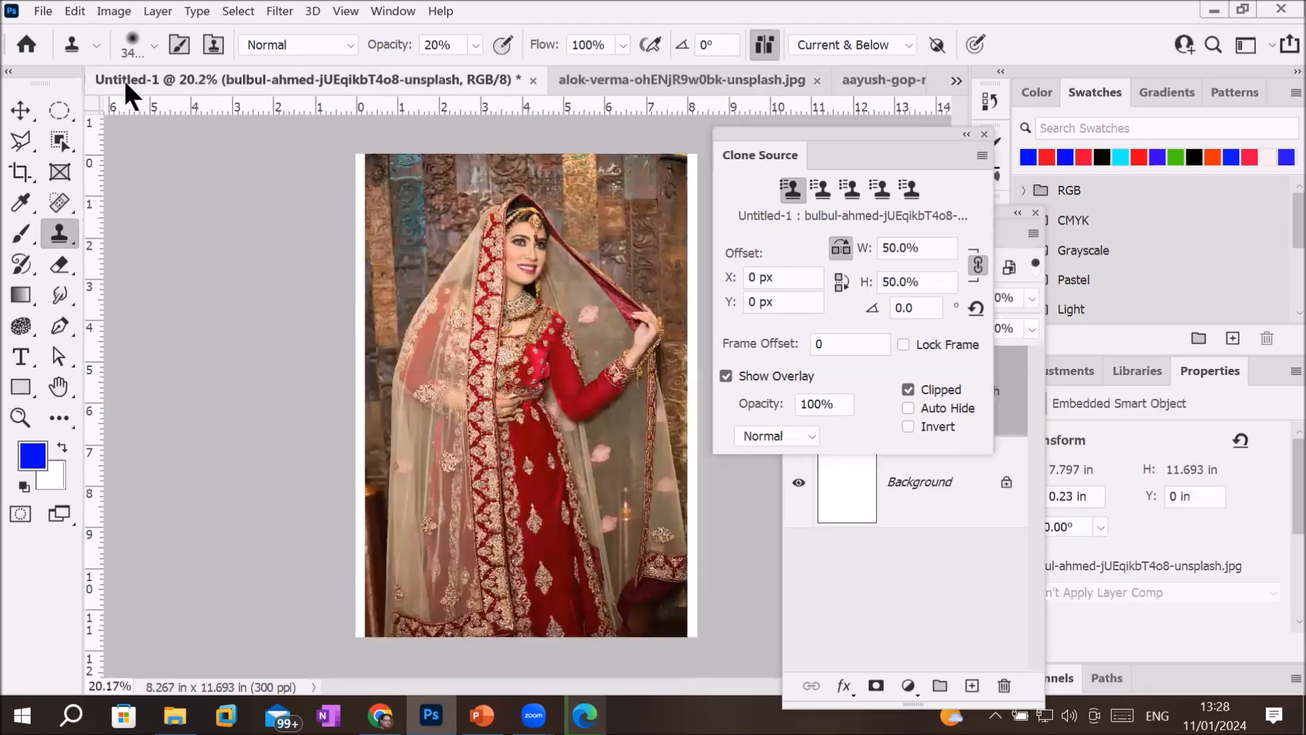
click(532, 78)
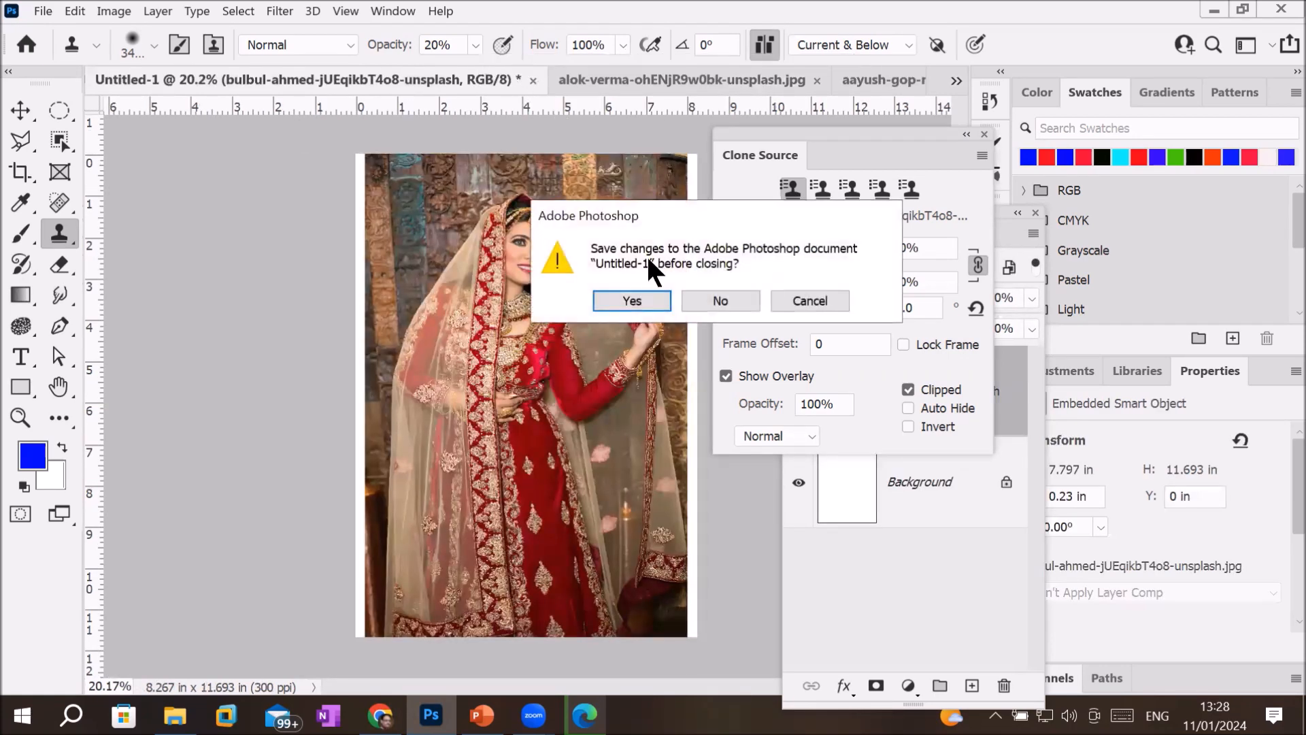
click(713, 299)
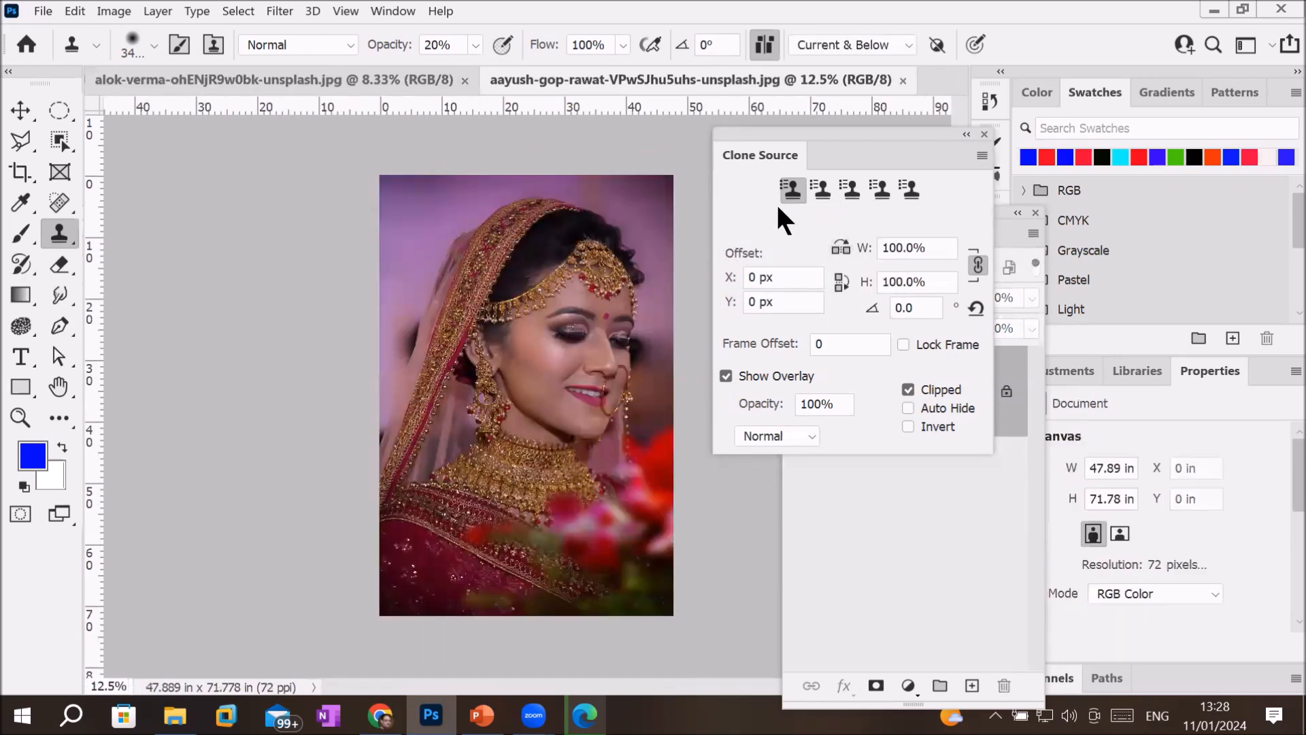
click(825, 190)
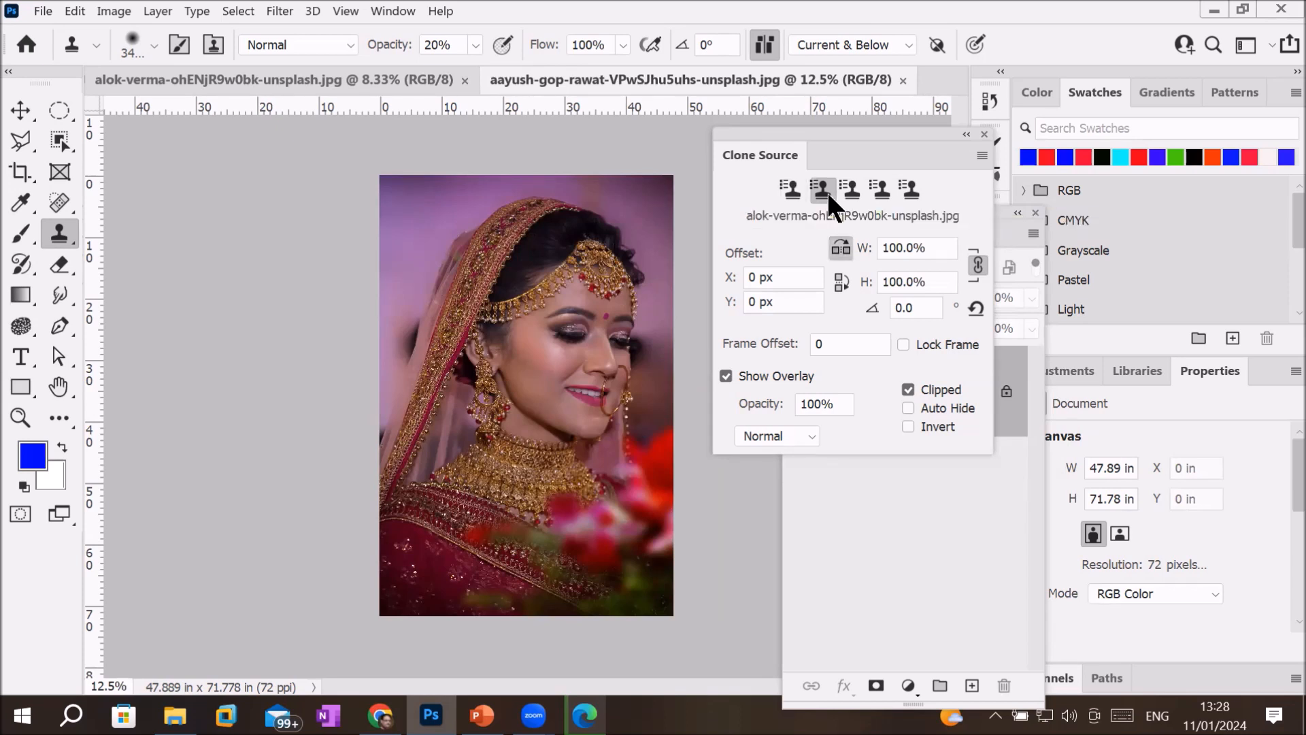
click(850, 190)
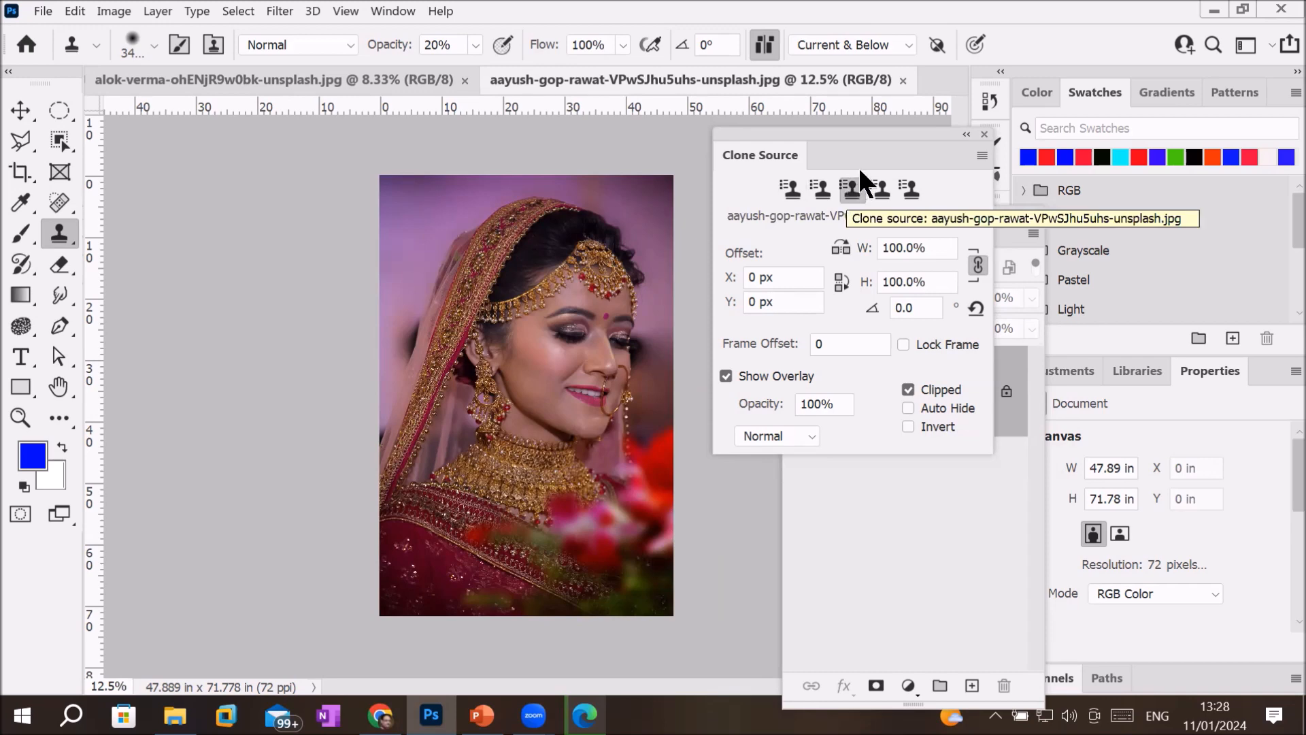
Step: Create a new portrait document from the A4 preset, 210 x 297 mm at 300 ppi
click(43, 11)
click(58, 31)
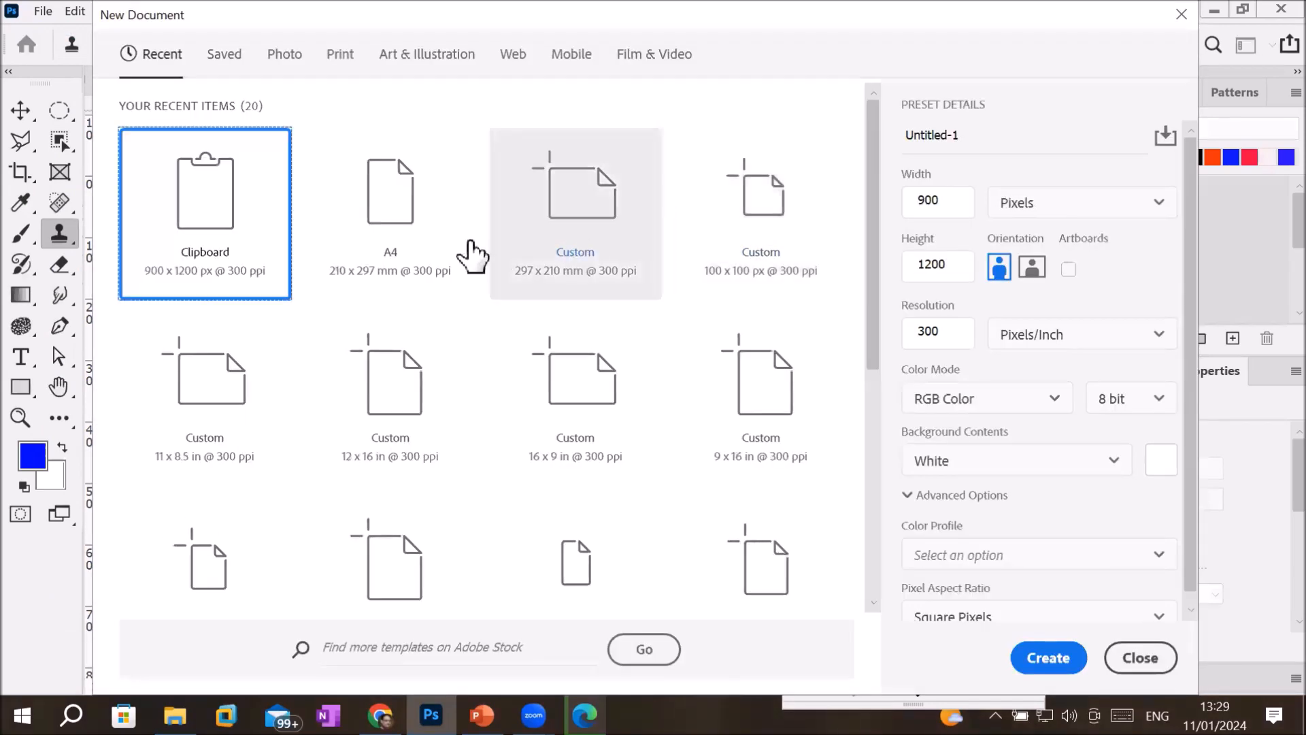
double_click(400, 258)
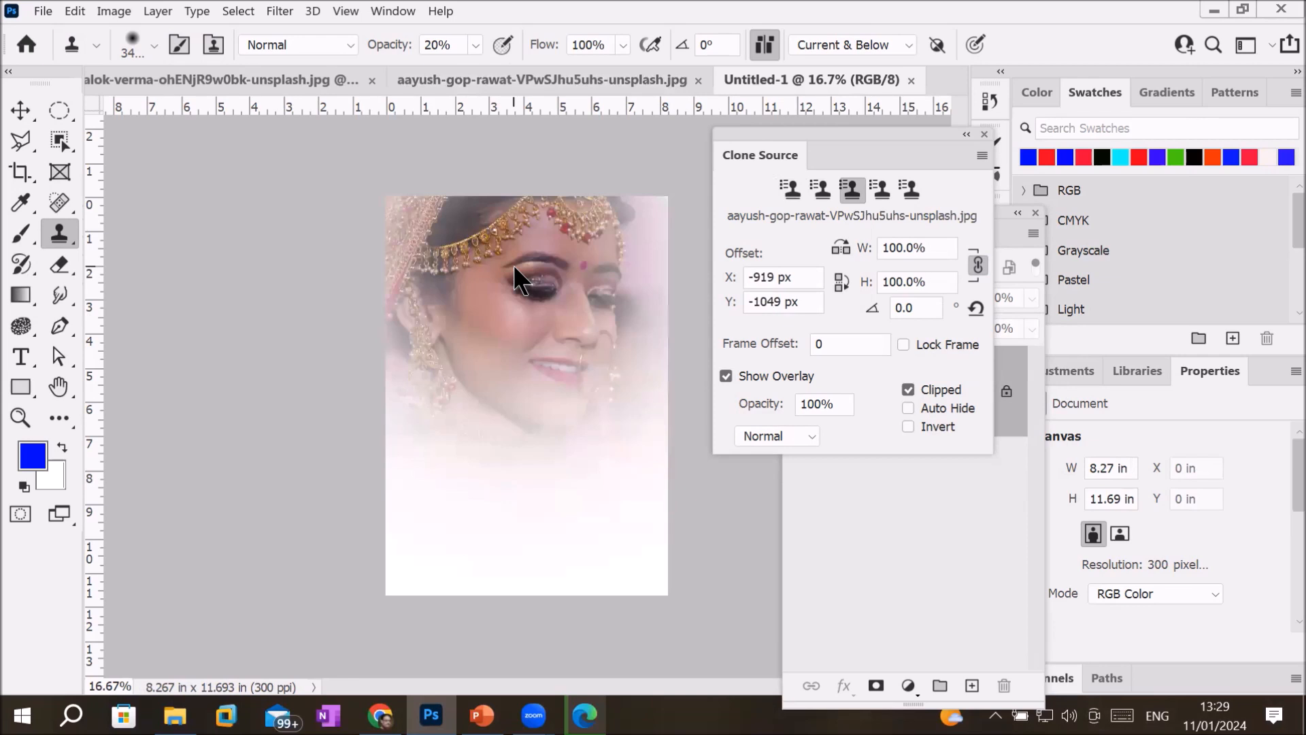
Step: Blend the third clone source's face into the upper part of the page and the second source's bride into the lower part
click(490, 281)
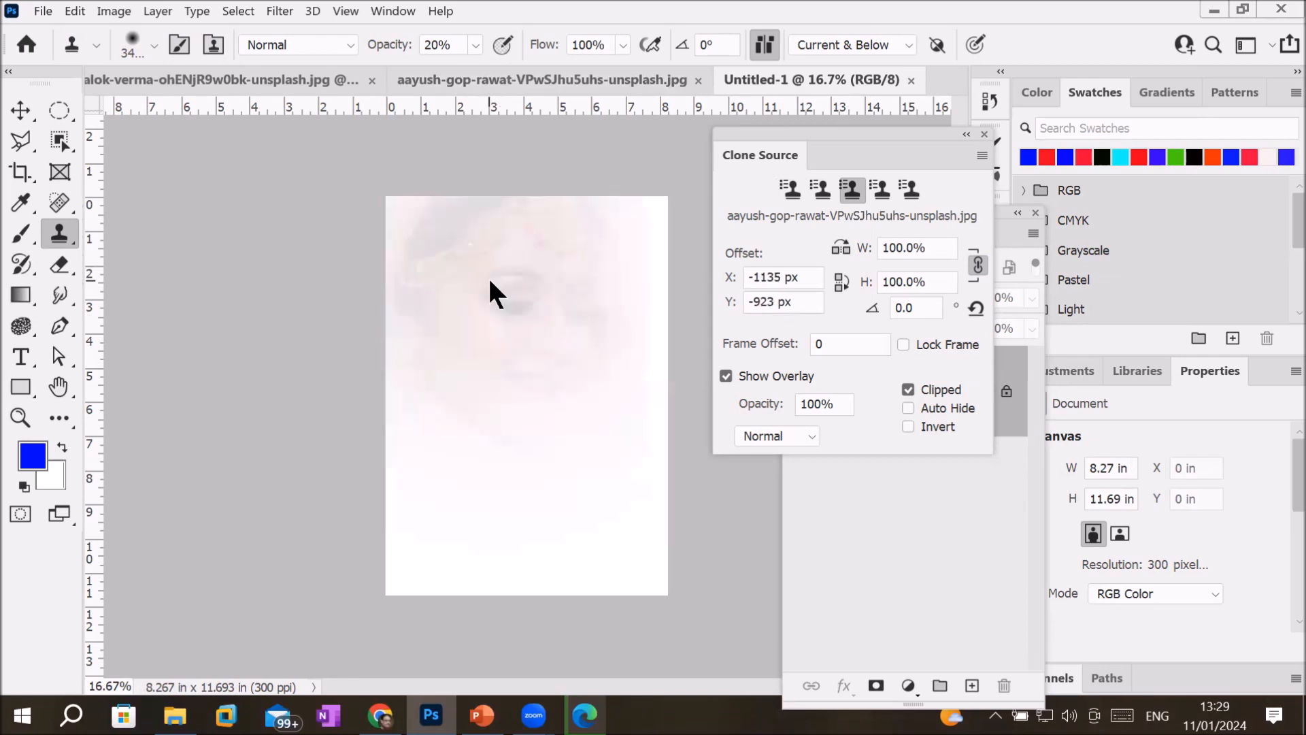
click(829, 188)
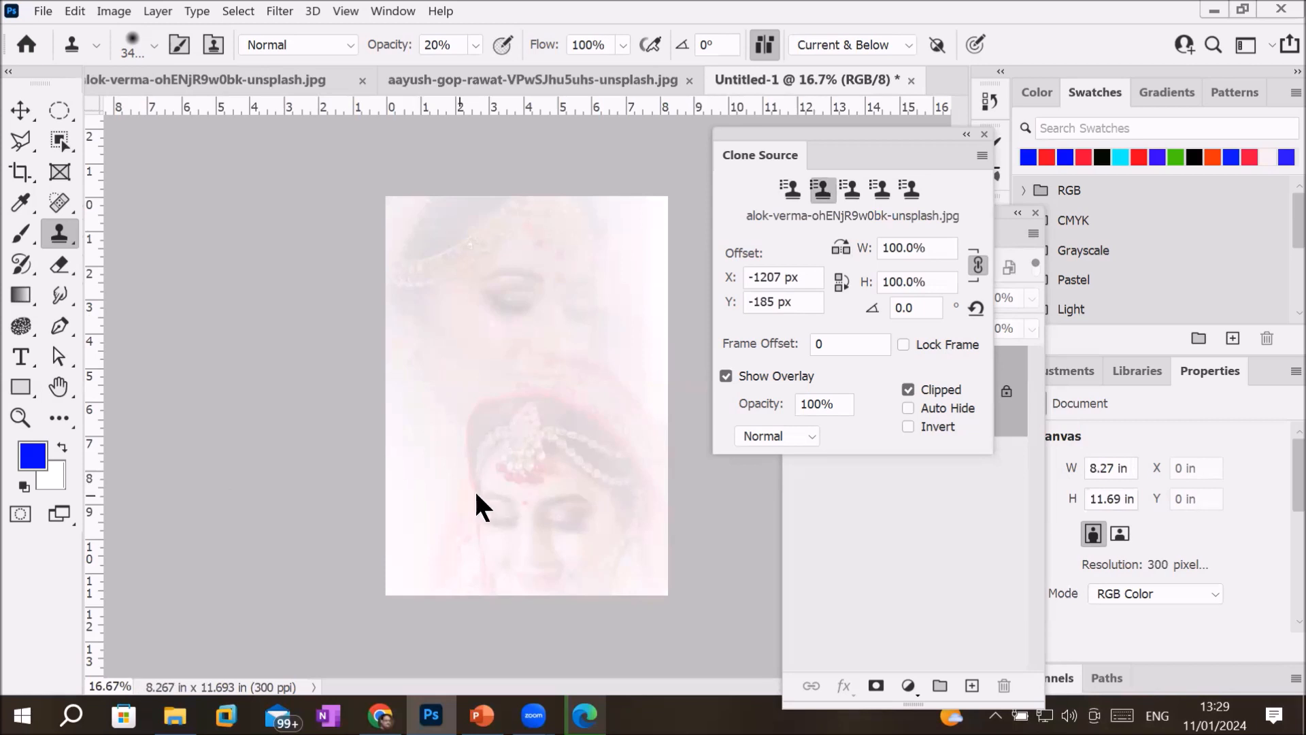
click(526, 481)
click(626, 417)
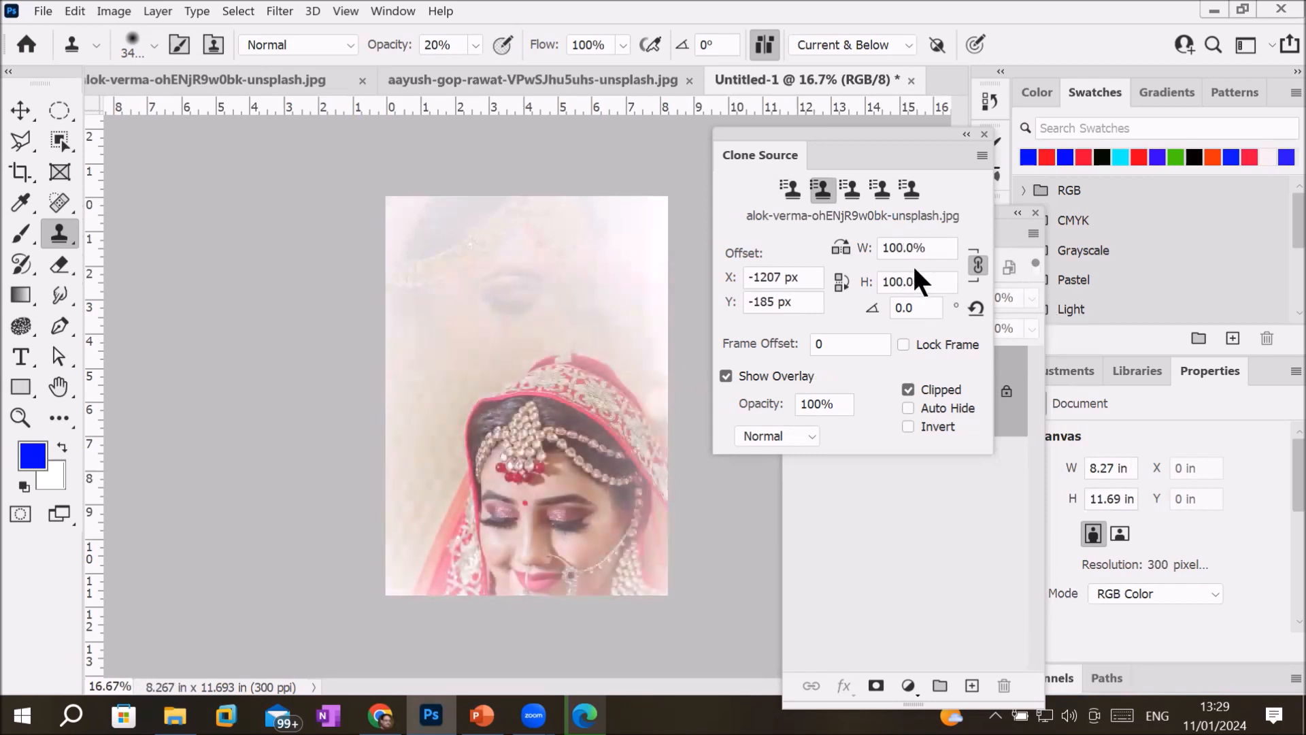
Step: Scale the second clone source to 50% width and height
click(944, 242)
text(/2)
click(932, 286)
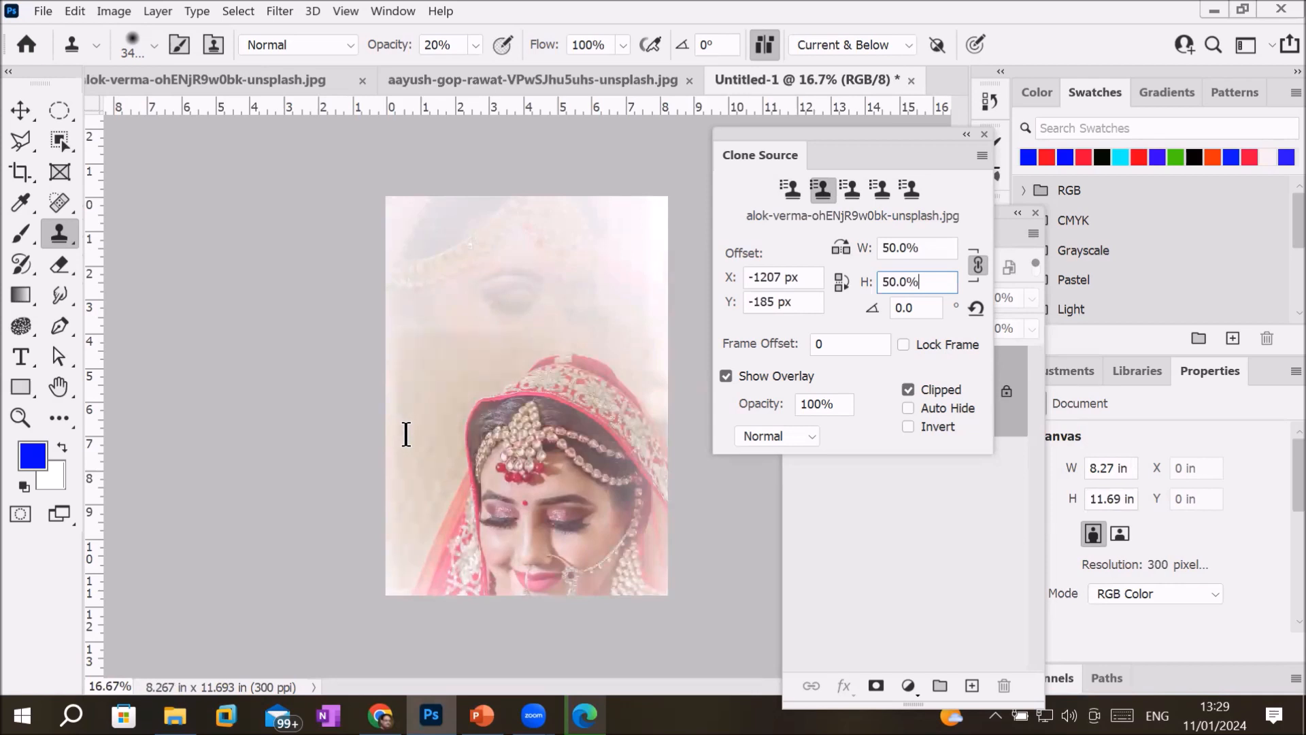
key(Return)
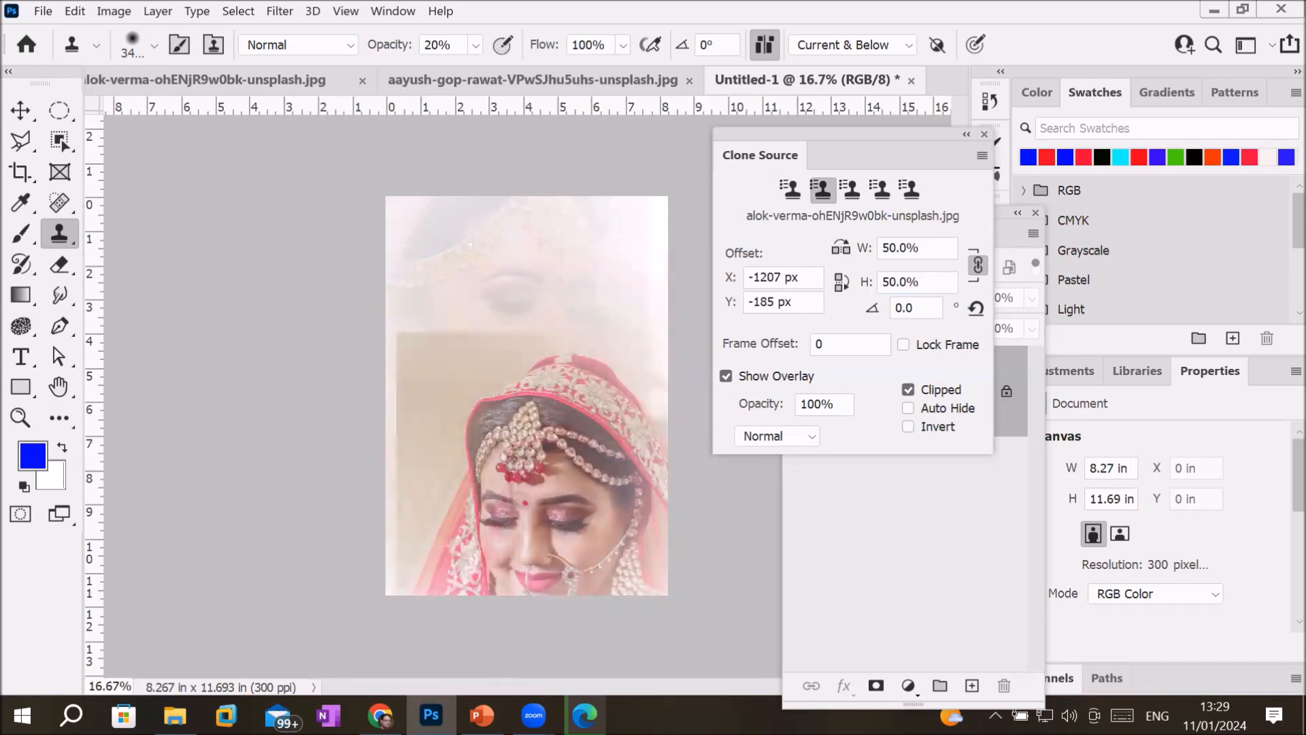
Step: Show the Clone Stamp and Pattern Stamp Tool slide in PowerPoint, view the Bride folder in File Explorer, and return to Photoshop
click(481, 714)
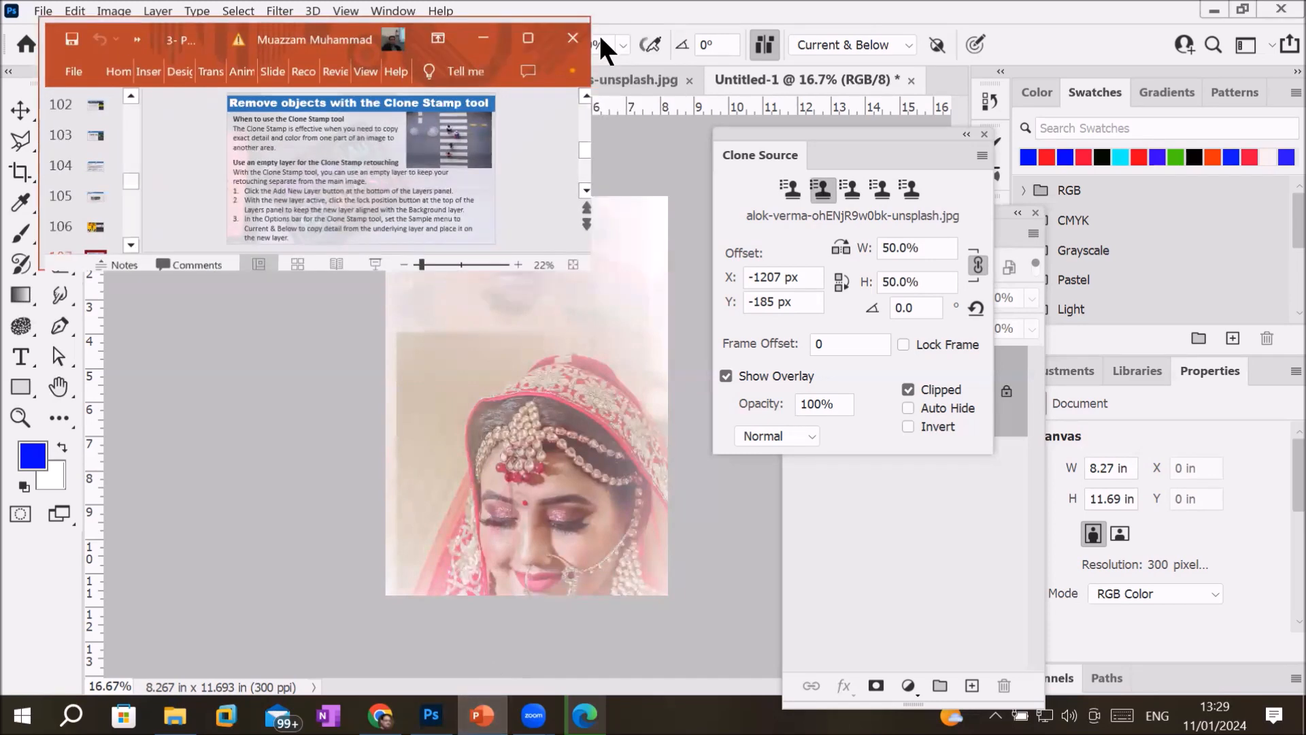
click(602, 40)
click(76, 507)
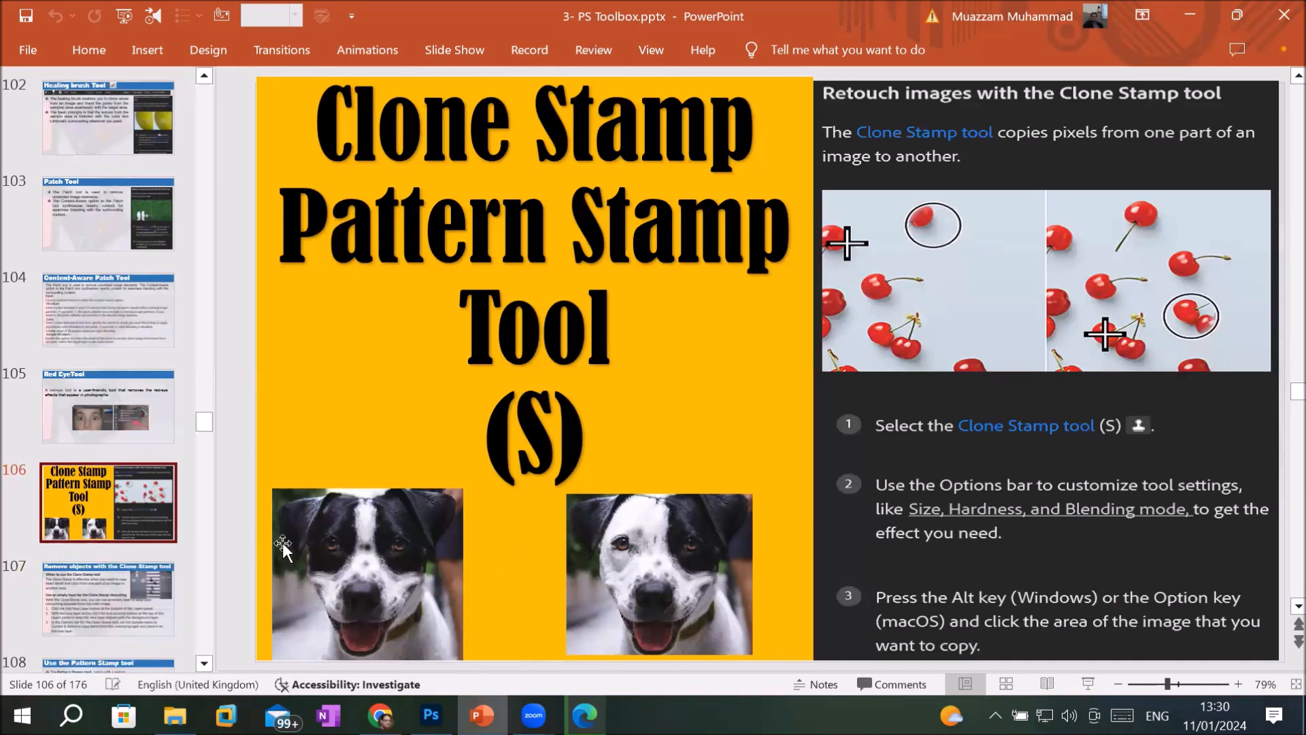
click(175, 714)
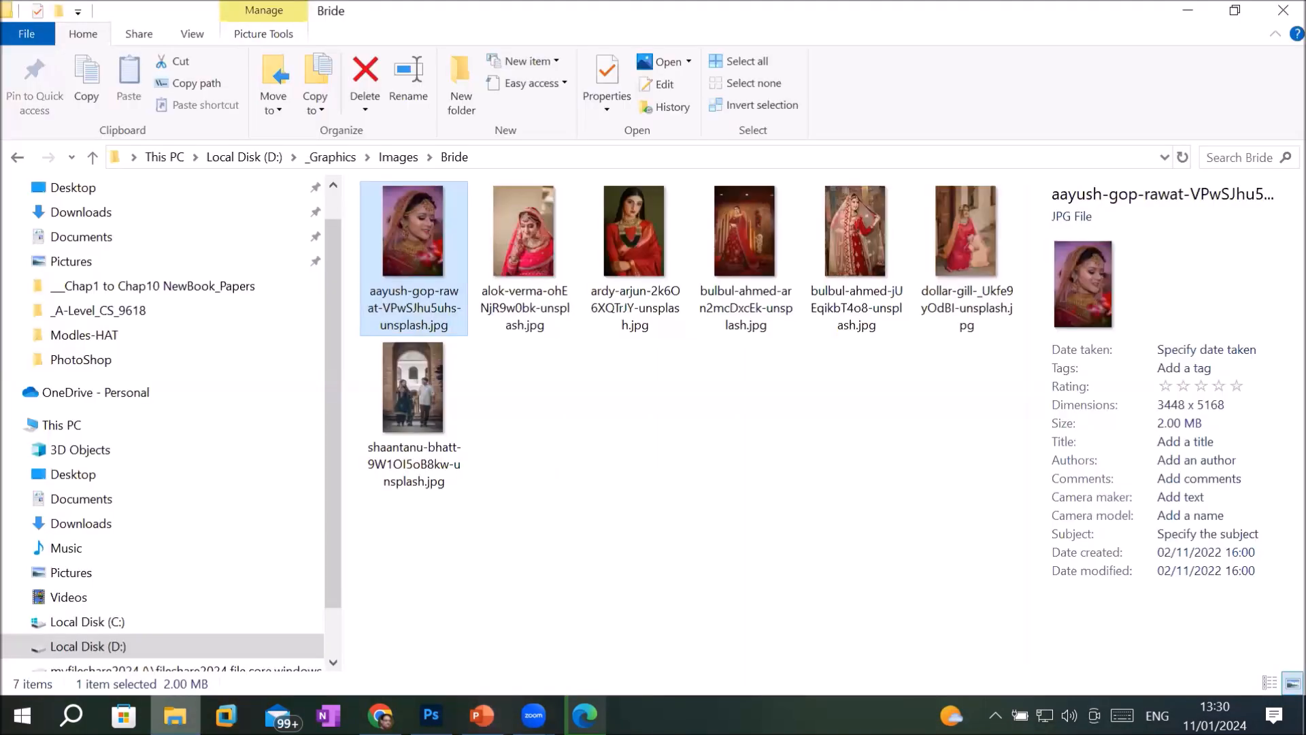
key(alt+Tab)
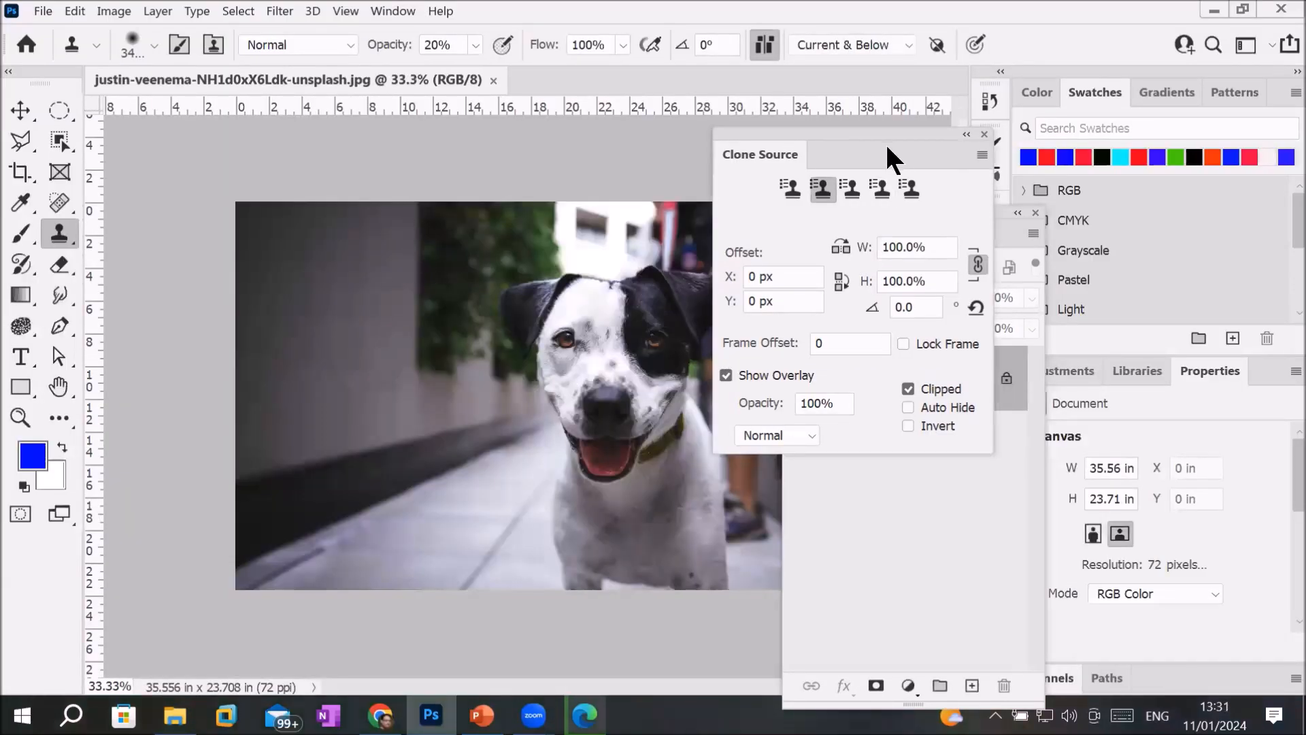
Step: Reduce the clone brush size and move the Clone Source panel away from the dog in the photo
key(bracketleft)
key(bracketleft)
key(bracketleft)
key(bracketleft)
key(bracketleft)
mouse_move(892, 140)
mouse_down()
mouse_move(933, 140)
mouse_move(955, 162)
mouse_move(910, 219)
mouse_move(886, 299)
mouse_move(426, 307)
mouse_move(251, 275)
mouse_move(248, 319)
mouse_up()
Step: Switch to the Healing Brush Tool and sample the black fur on the dog's forehead as the second clone source
click(47, 206)
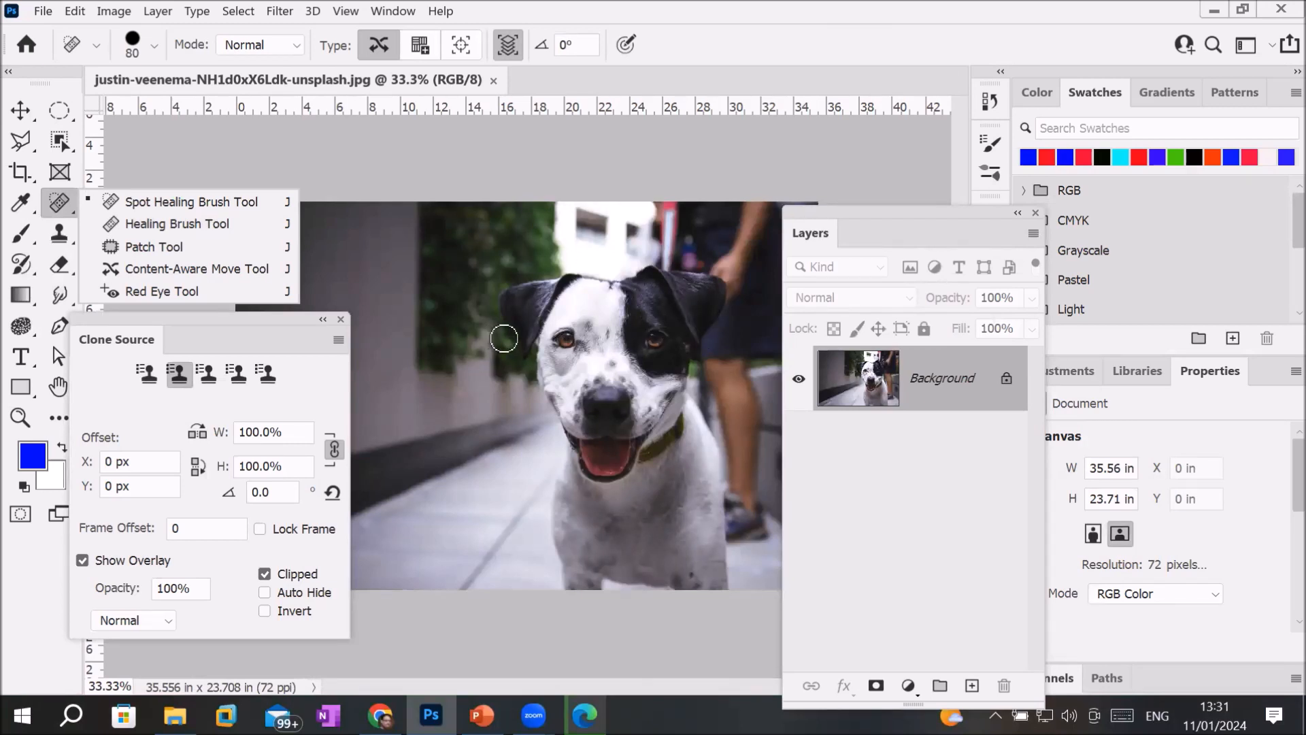
click(149, 225)
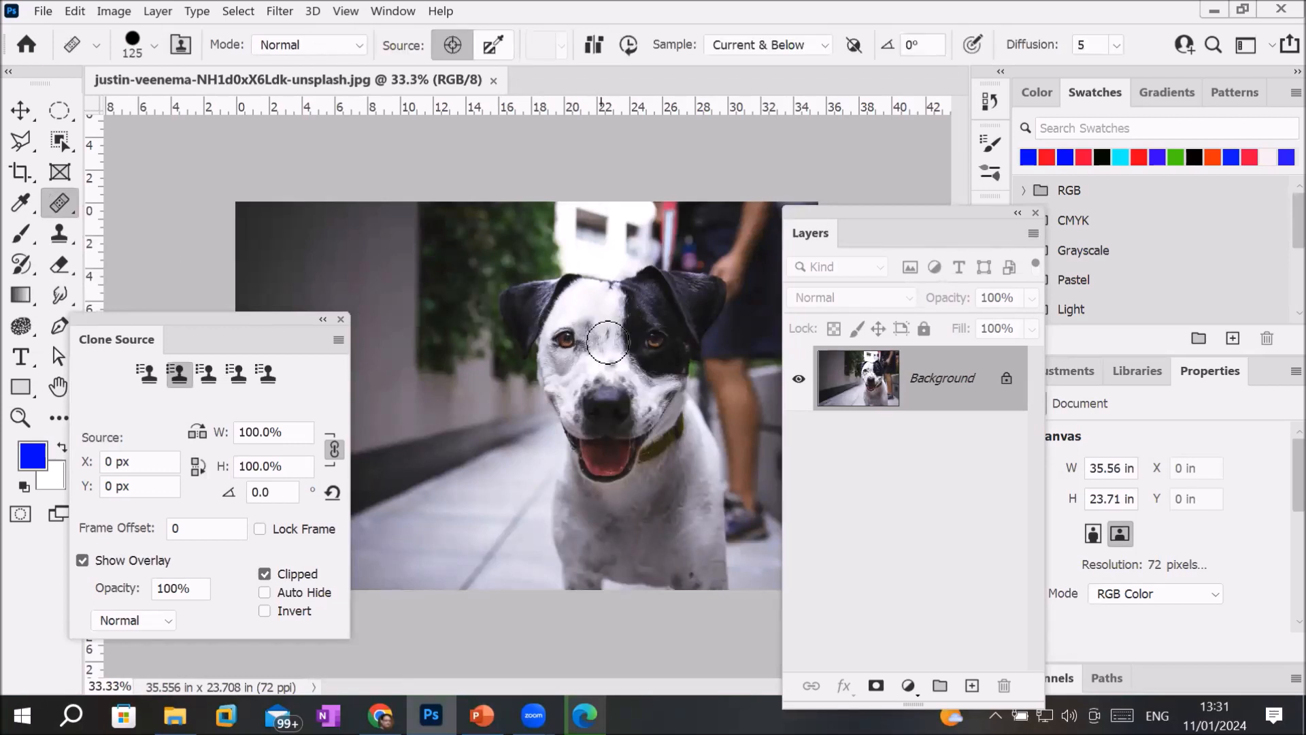
alt+click(639, 295)
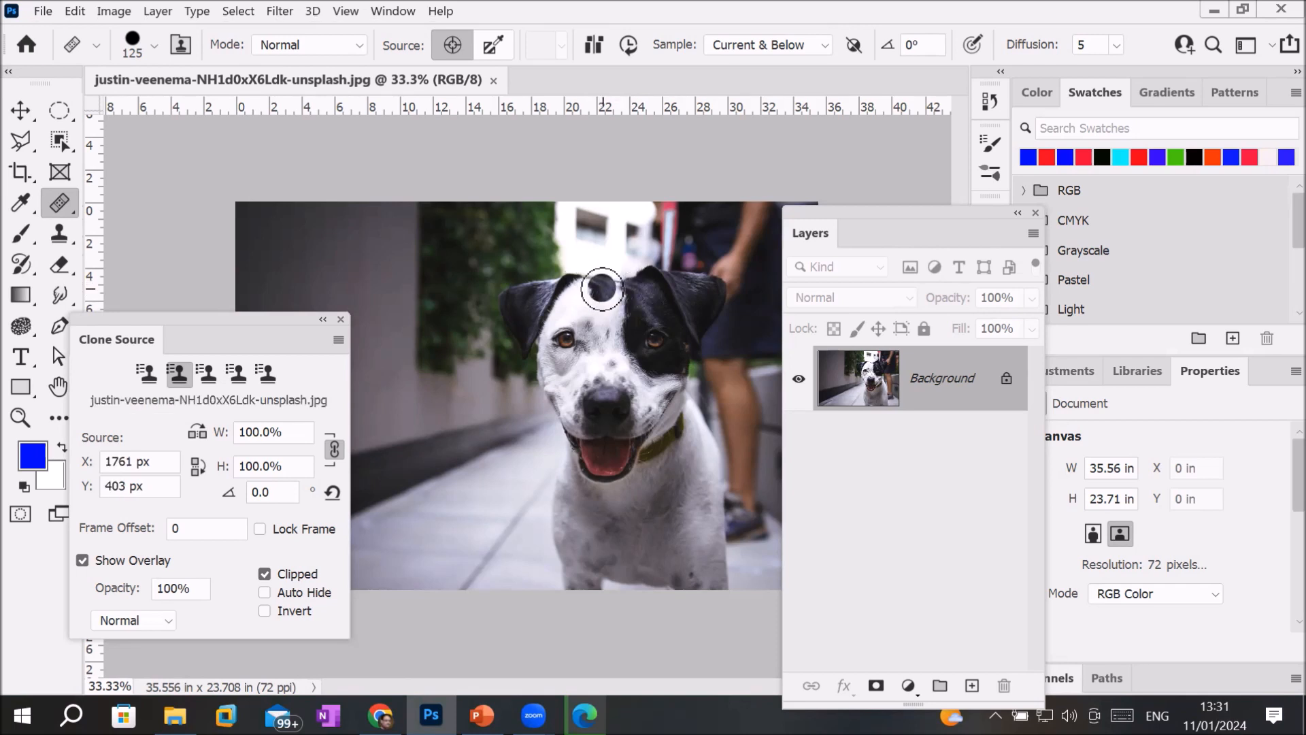
Step: Try healing the white half of the dog's face from the sampled fur and undo the strokes
mouse_move(600, 289)
mouse_down()
mouse_move(594, 344)
mouse_move(609, 296)
mouse_move(588, 324)
mouse_move(574, 300)
mouse_move(562, 338)
mouse_move(596, 303)
mouse_move(570, 355)
mouse_move(599, 336)
mouse_move(602, 315)
mouse_move(549, 366)
mouse_move(580, 334)
mouse_move(557, 375)
mouse_move(596, 342)
mouse_move(567, 370)
mouse_move(590, 341)
mouse_move(570, 322)
mouse_move(572, 301)
mouse_move(598, 297)
mouse_move(556, 345)
mouse_up()
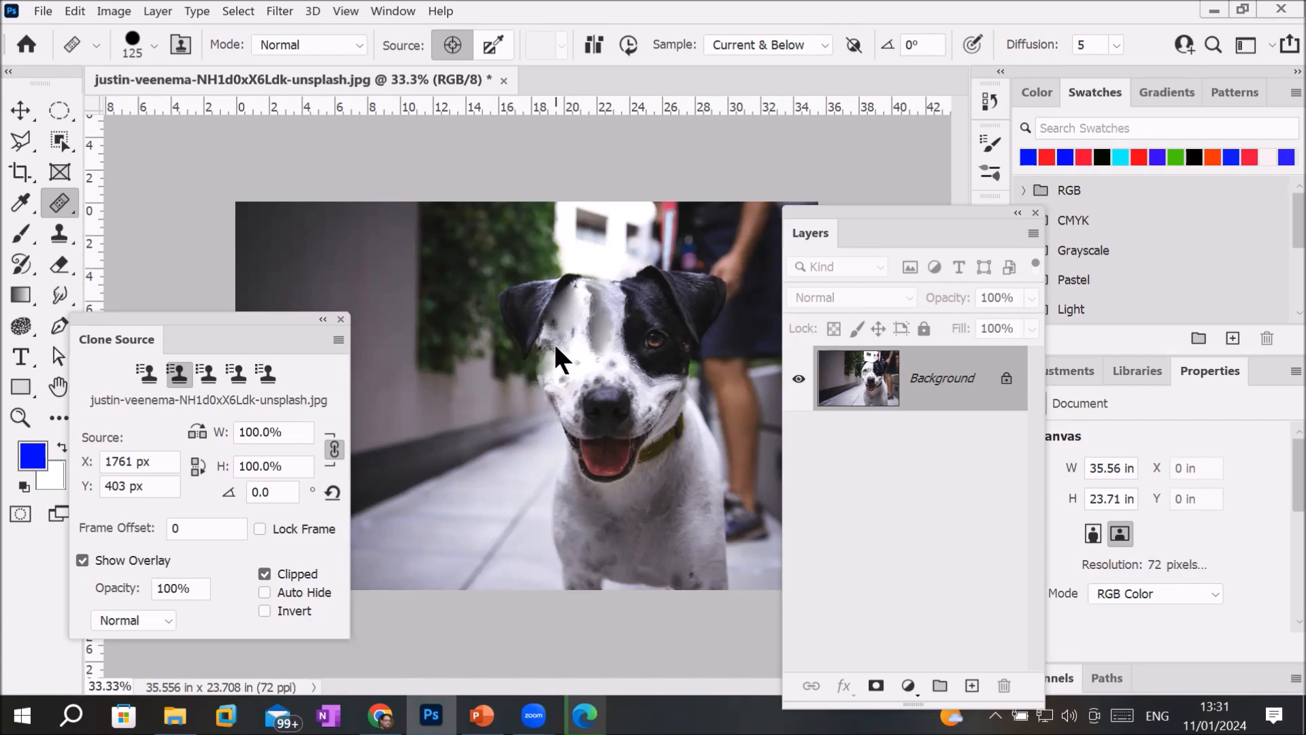
key(ctrl+z)
key(ctrl+z)
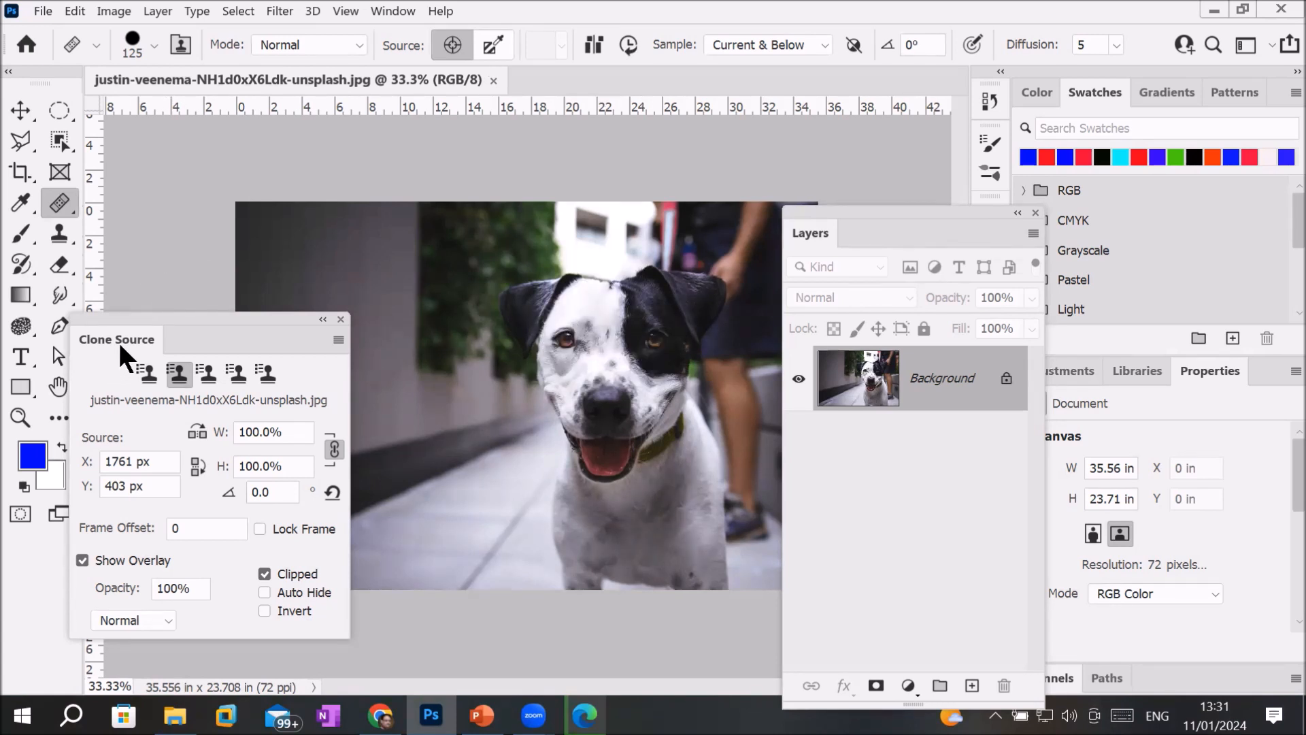
Step: Sample the top of the dog's head as the first clone source and heal a copy of its face onto the pavement
click(146, 373)
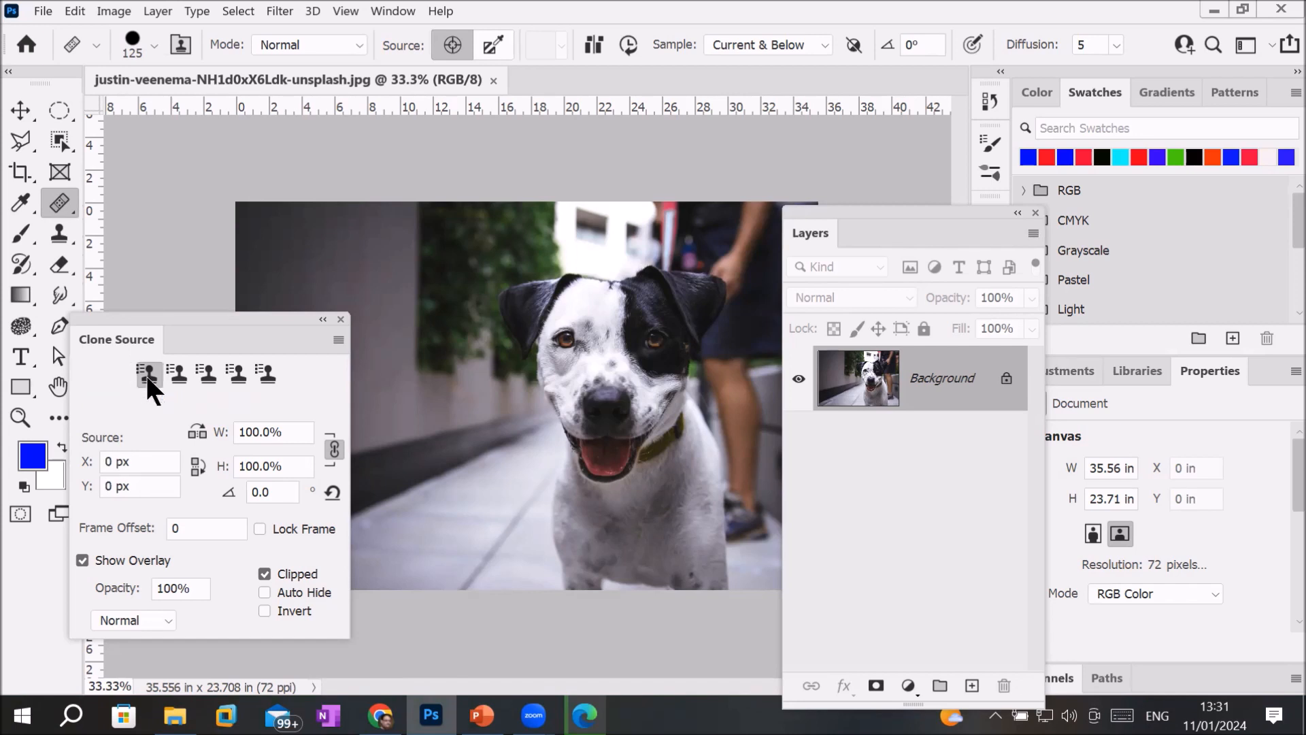
alt+click(635, 285)
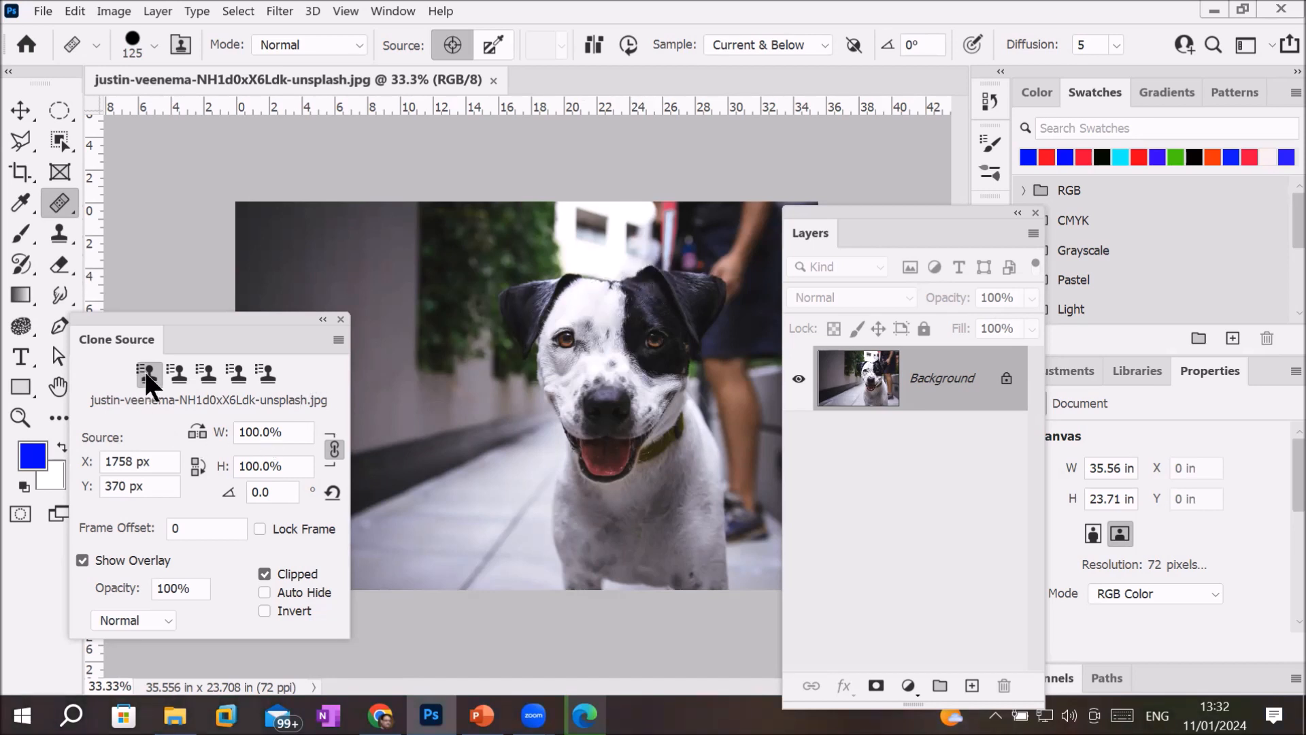
click(430, 418)
mouse_move(420, 452)
mouse_down()
mouse_move(448, 466)
mouse_move(440, 484)
mouse_move(445, 440)
mouse_move(426, 499)
mouse_move(435, 534)
mouse_move(449, 532)
mouse_move(437, 555)
mouse_move(443, 573)
mouse_move(468, 568)
mouse_move(457, 454)
mouse_move(414, 454)
mouse_move(404, 477)
mouse_move(404, 455)
mouse_move(396, 498)
mouse_move(391, 470)
mouse_move(409, 526)
mouse_move(360, 562)
mouse_move(323, 554)
mouse_move(356, 501)
mouse_move(413, 491)
mouse_move(335, 512)
mouse_move(355, 501)
mouse_move(415, 556)
mouse_move(378, 550)
mouse_move(353, 580)
mouse_move(397, 549)
mouse_move(327, 562)
mouse_move(467, 552)
mouse_up()
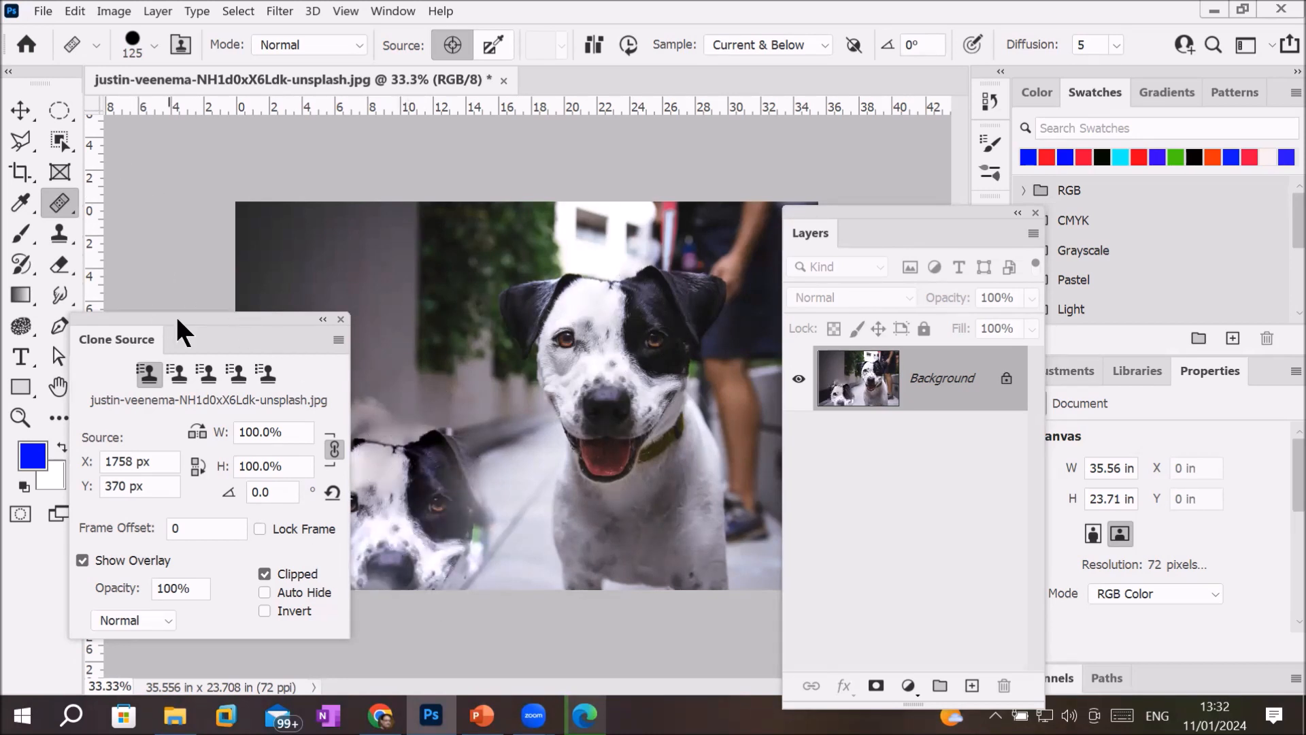
Step: Move the Clone Source panel aside, heal a dark patch onto the background with the second source, and undo the healing strokes
drag(180, 324, 129, 192)
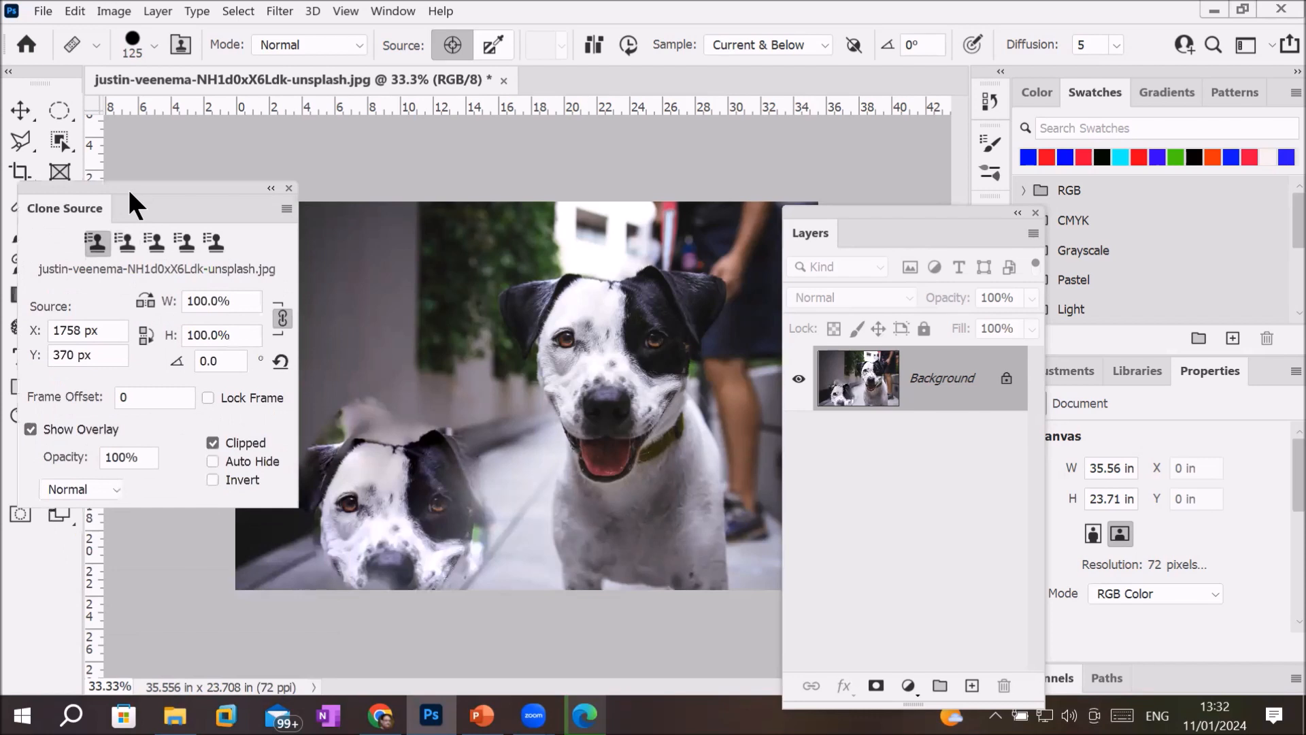
click(126, 241)
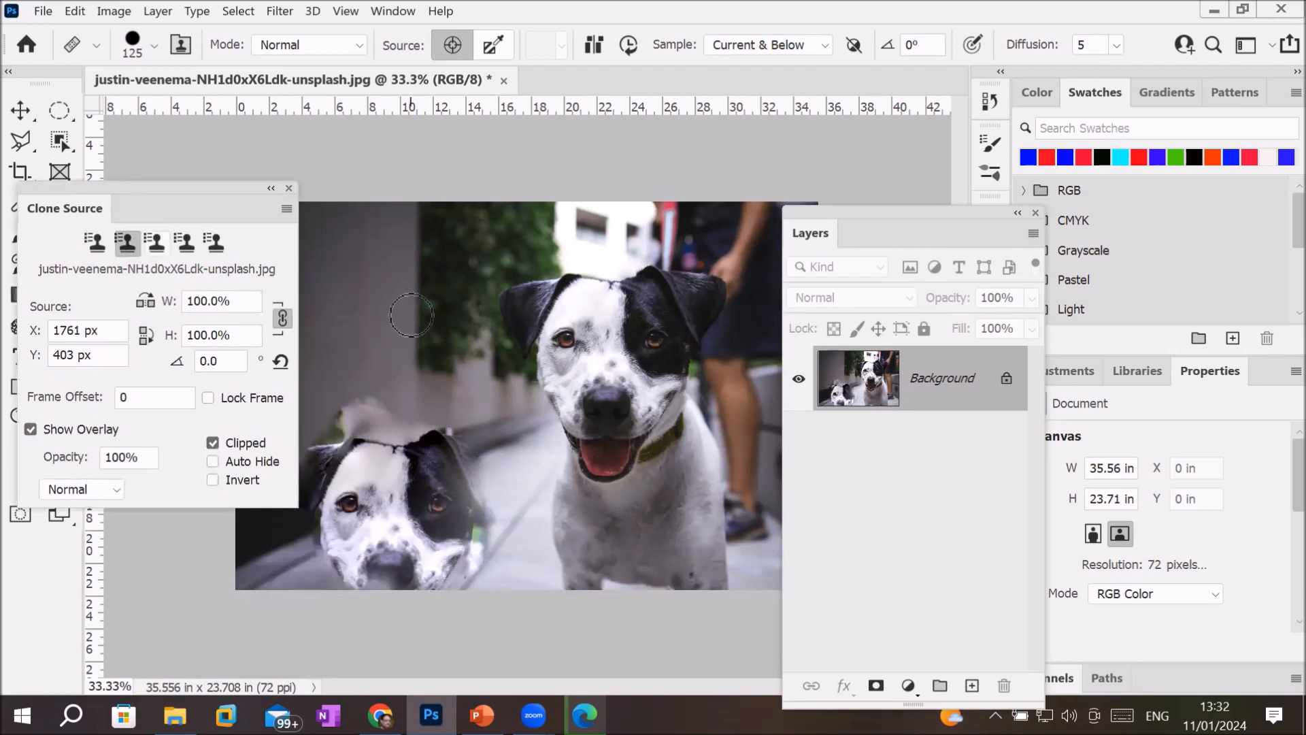
mouse_move(427, 251)
mouse_down()
mouse_move(409, 304)
mouse_move(426, 315)
mouse_move(432, 256)
mouse_up()
click(154, 242)
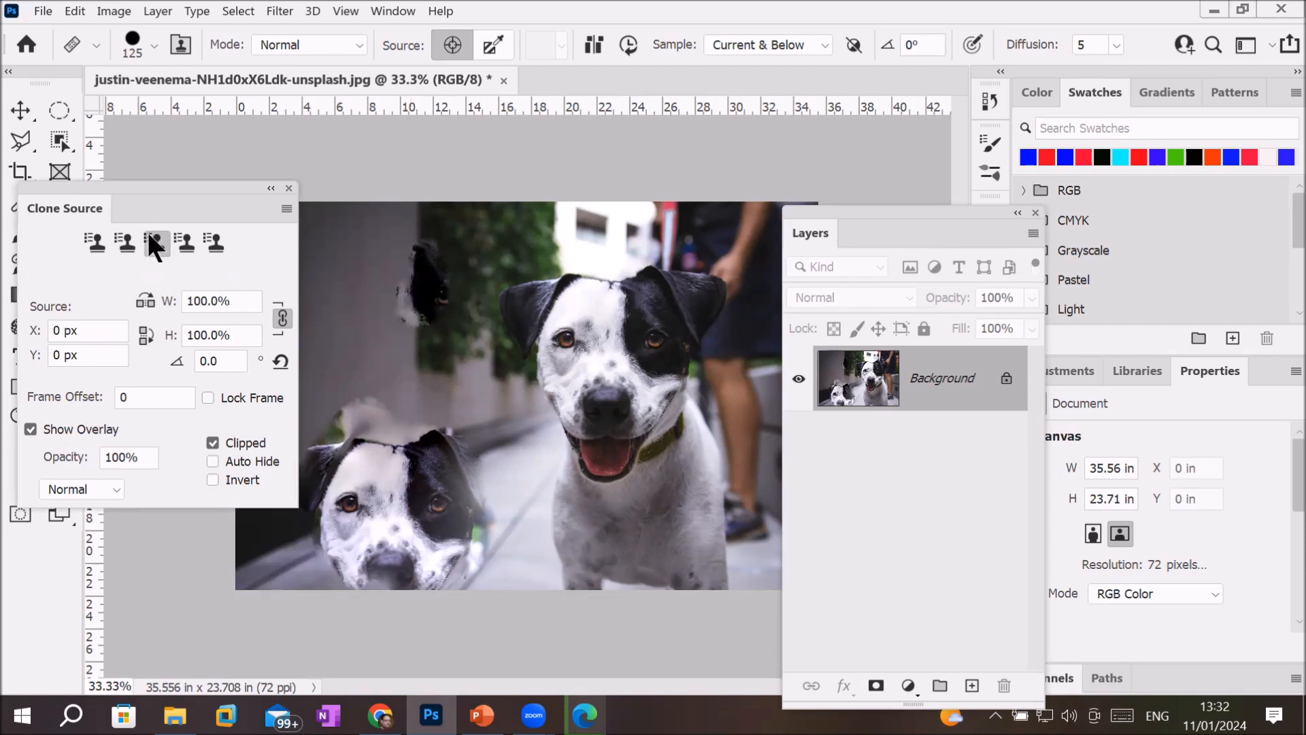
click(121, 241)
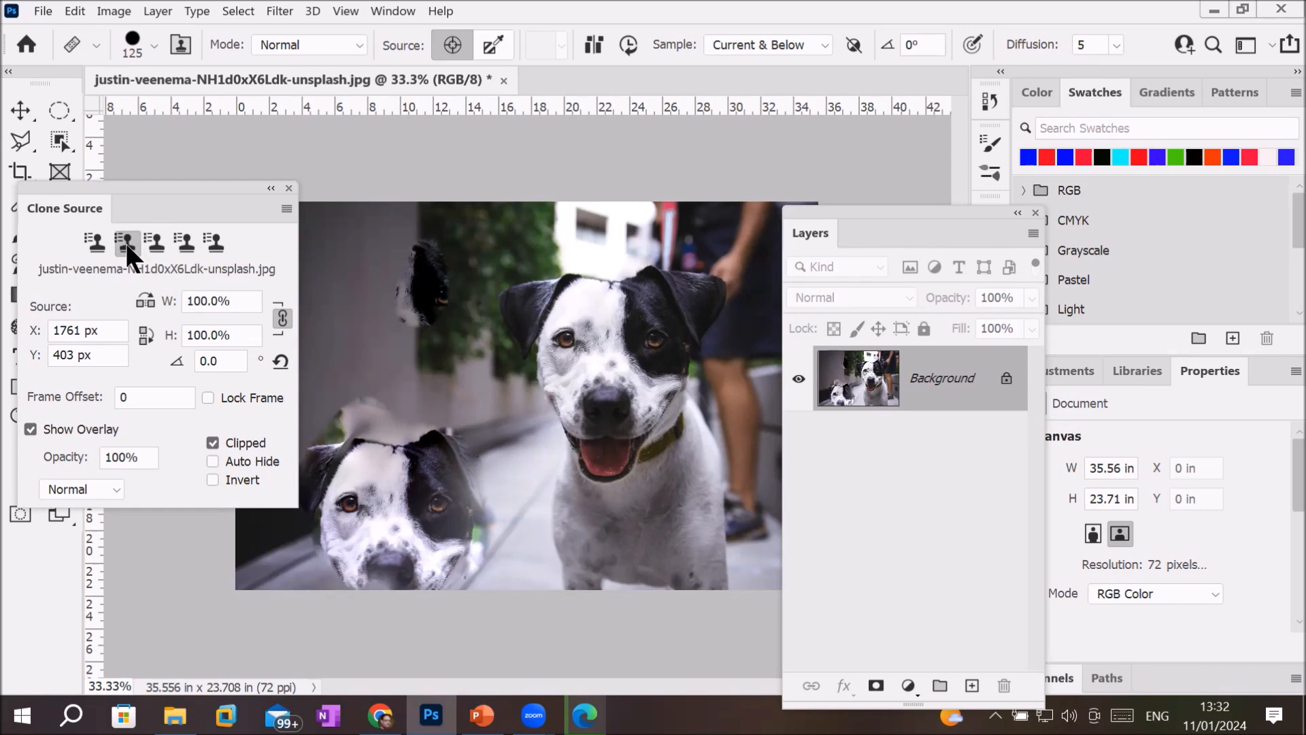
key(ctrl+z)
key(ctrl+z)
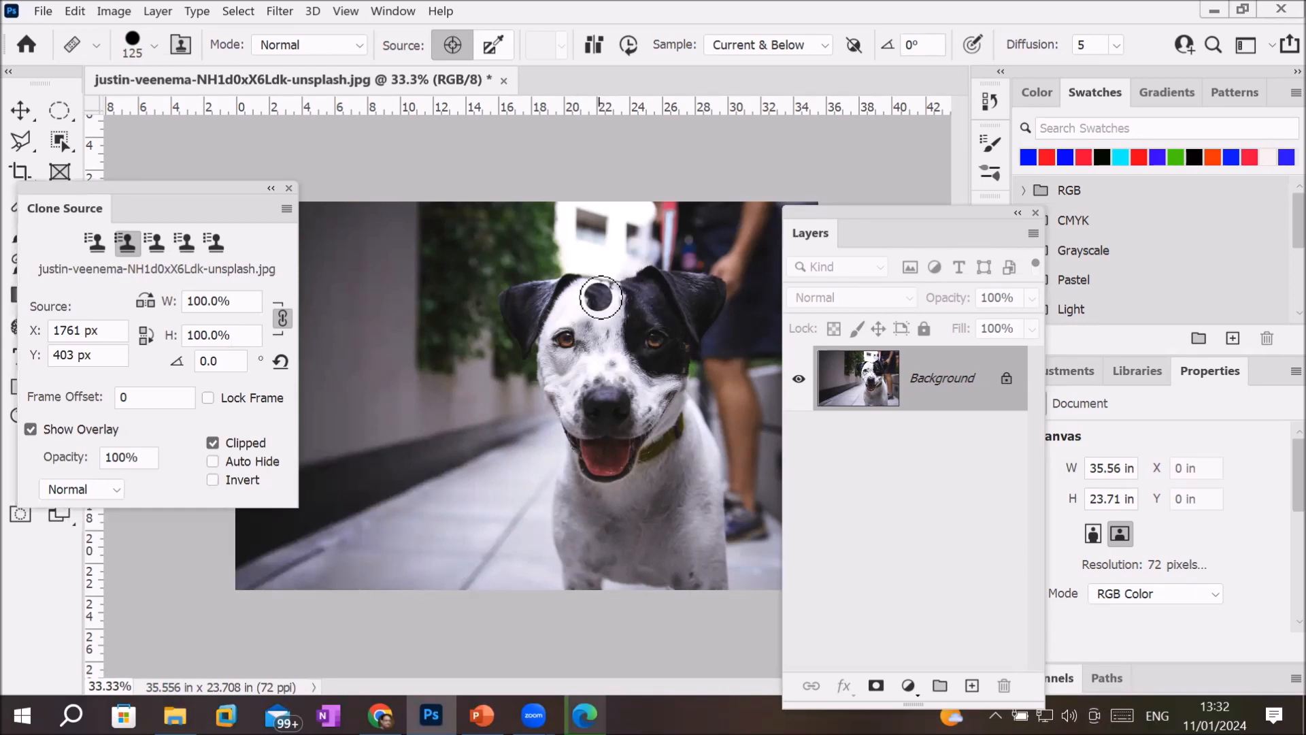
Step: Flip the second clone source horizontally and heal the black ear and eye patch onto the white half of the dog's face
click(606, 294)
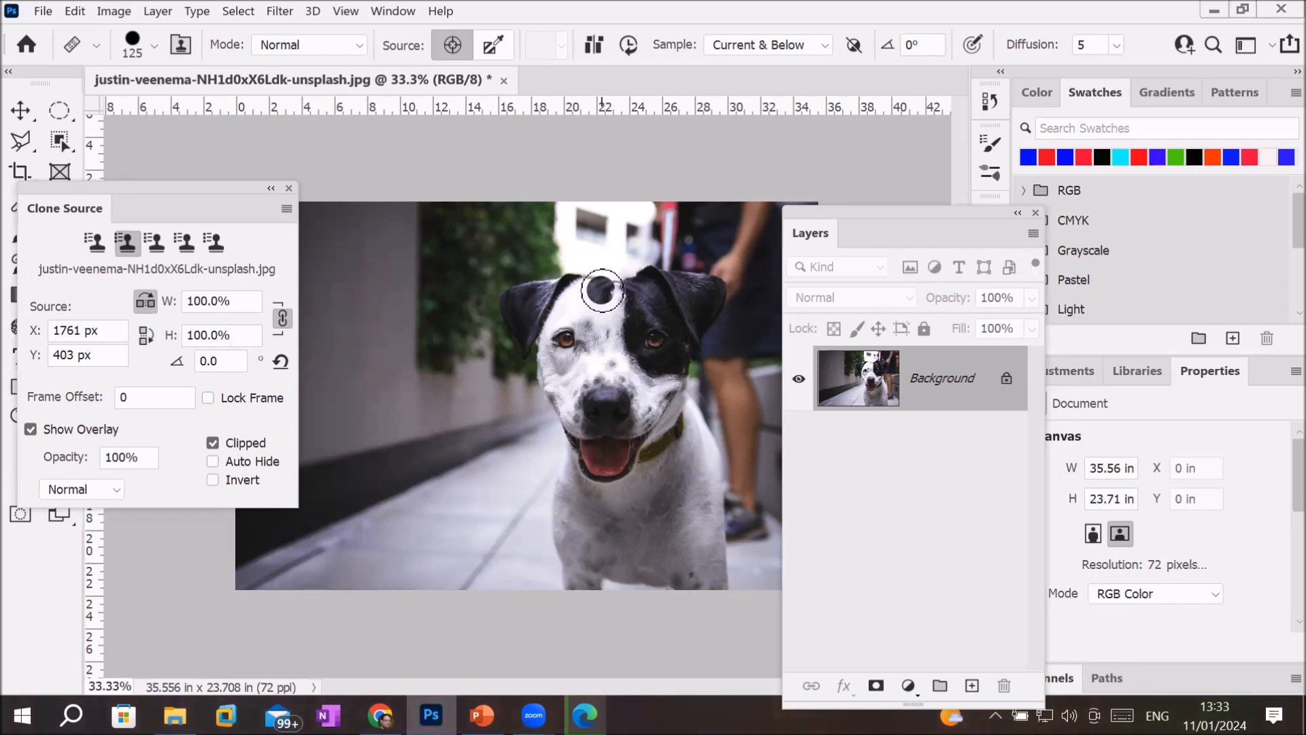
mouse_move(597, 291)
mouse_down()
mouse_move(596, 344)
mouse_move(598, 303)
mouse_move(557, 368)
mouse_move(591, 298)
mouse_move(549, 338)
mouse_move(597, 277)
mouse_move(517, 319)
mouse_move(500, 344)
mouse_move(535, 295)
mouse_up()
mouse_move(549, 345)
mouse_down()
mouse_move(577, 357)
mouse_move(544, 382)
mouse_move(597, 332)
mouse_move(546, 344)
mouse_up()
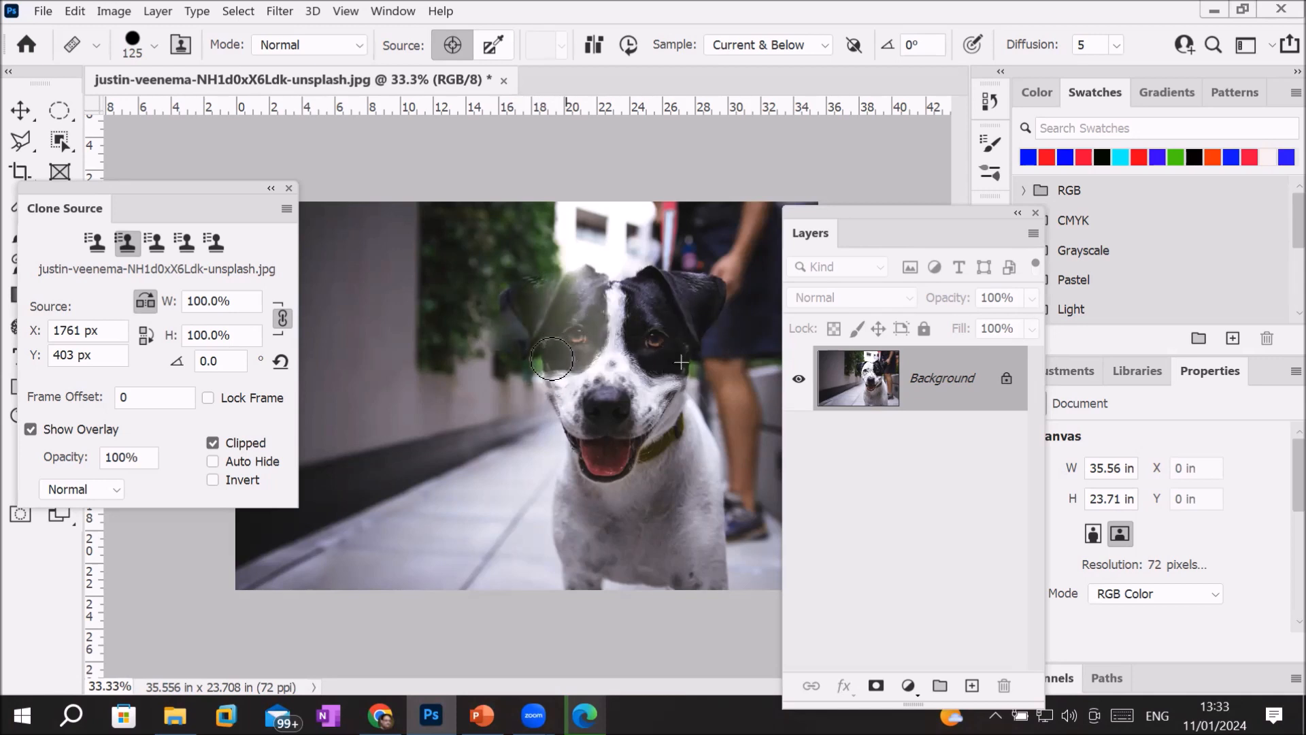
mouse_move(572, 264)
mouse_down()
mouse_move(584, 292)
mouse_move(565, 283)
mouse_move(605, 281)
mouse_move(579, 272)
mouse_move(564, 320)
mouse_up()
mouse_move(562, 376)
mouse_down()
mouse_move(589, 348)
mouse_move(564, 341)
mouse_move(601, 313)
mouse_move(602, 266)
mouse_move(555, 317)
mouse_move(549, 282)
mouse_move(515, 351)
mouse_move(519, 296)
mouse_move(506, 305)
mouse_move(522, 266)
mouse_move(572, 289)
mouse_move(561, 270)
mouse_move(574, 272)
mouse_move(538, 284)
mouse_move(551, 262)
mouse_move(588, 272)
mouse_move(577, 328)
mouse_move(591, 284)
mouse_move(562, 338)
mouse_move(585, 326)
mouse_move(559, 368)
mouse_move(580, 349)
mouse_move(597, 280)
mouse_move(595, 323)
mouse_up()
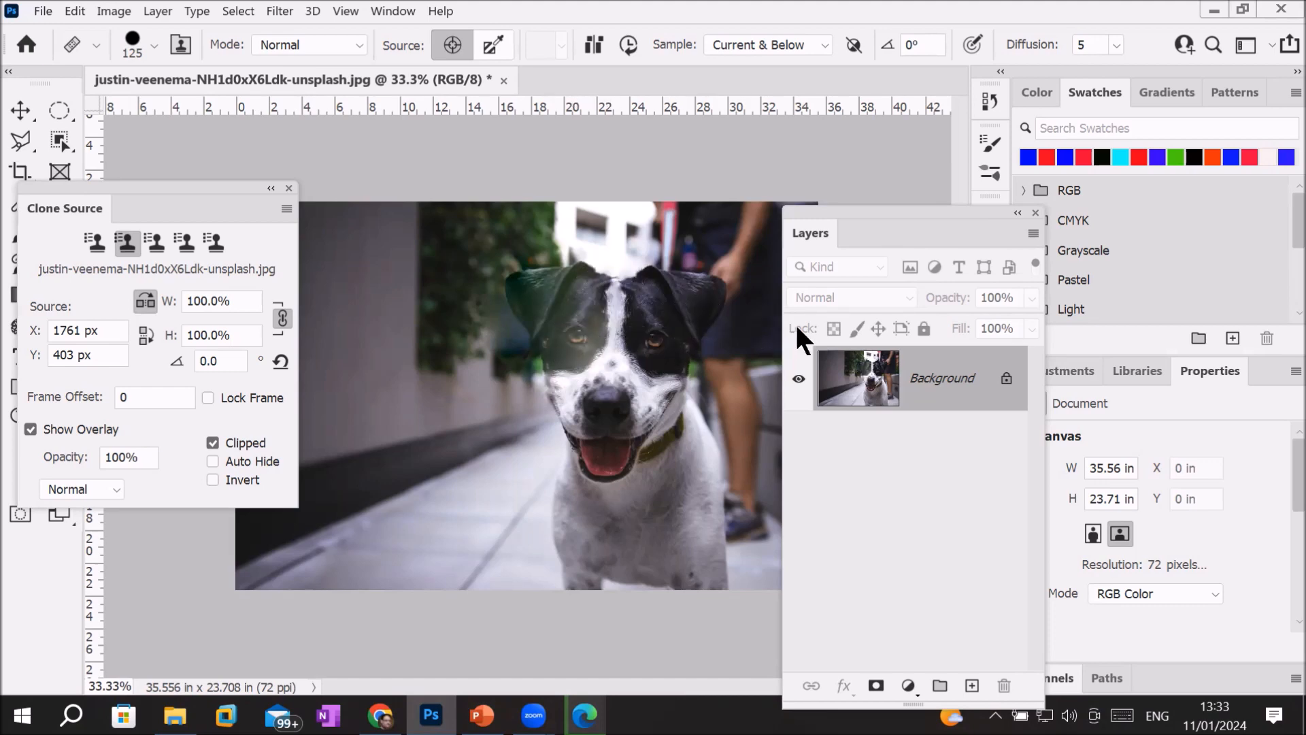
scroll(726, 345, up, 2)
scroll(786, 300, down, 1)
scroll(758, 222, up, 5)
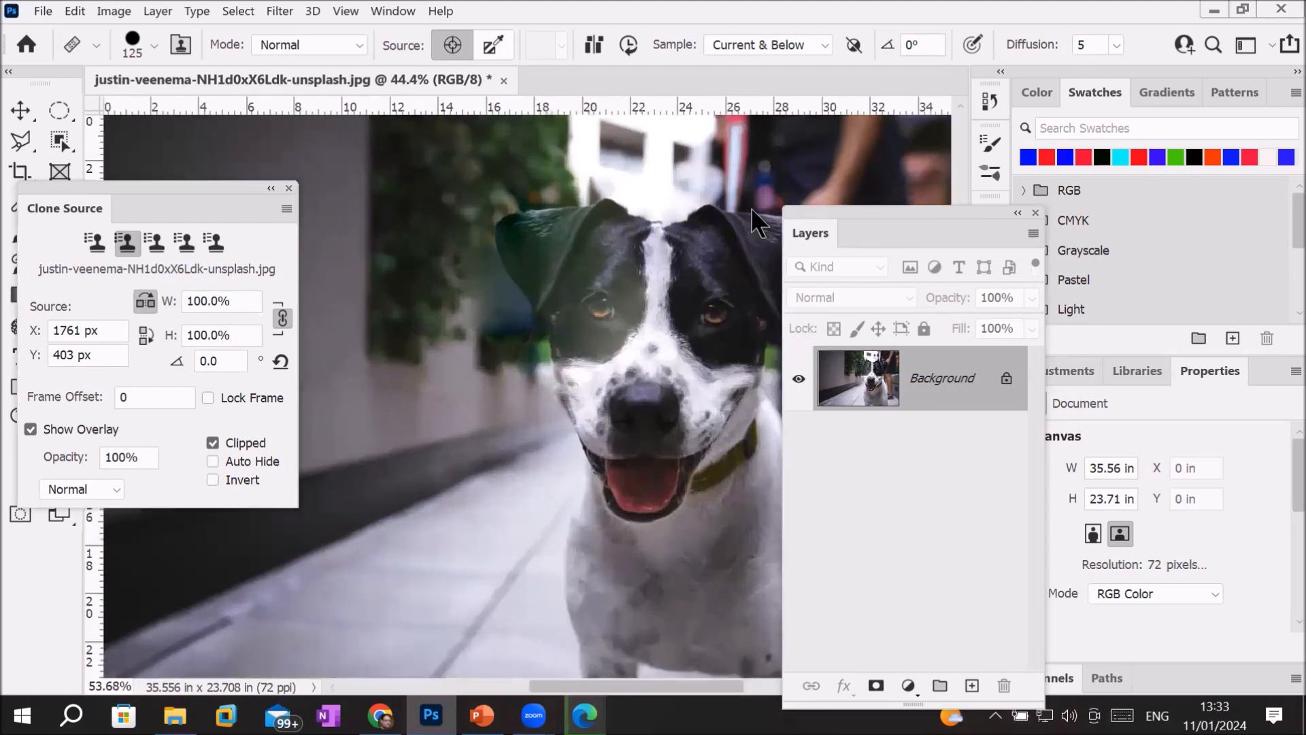
scroll(800, 195, up, 1)
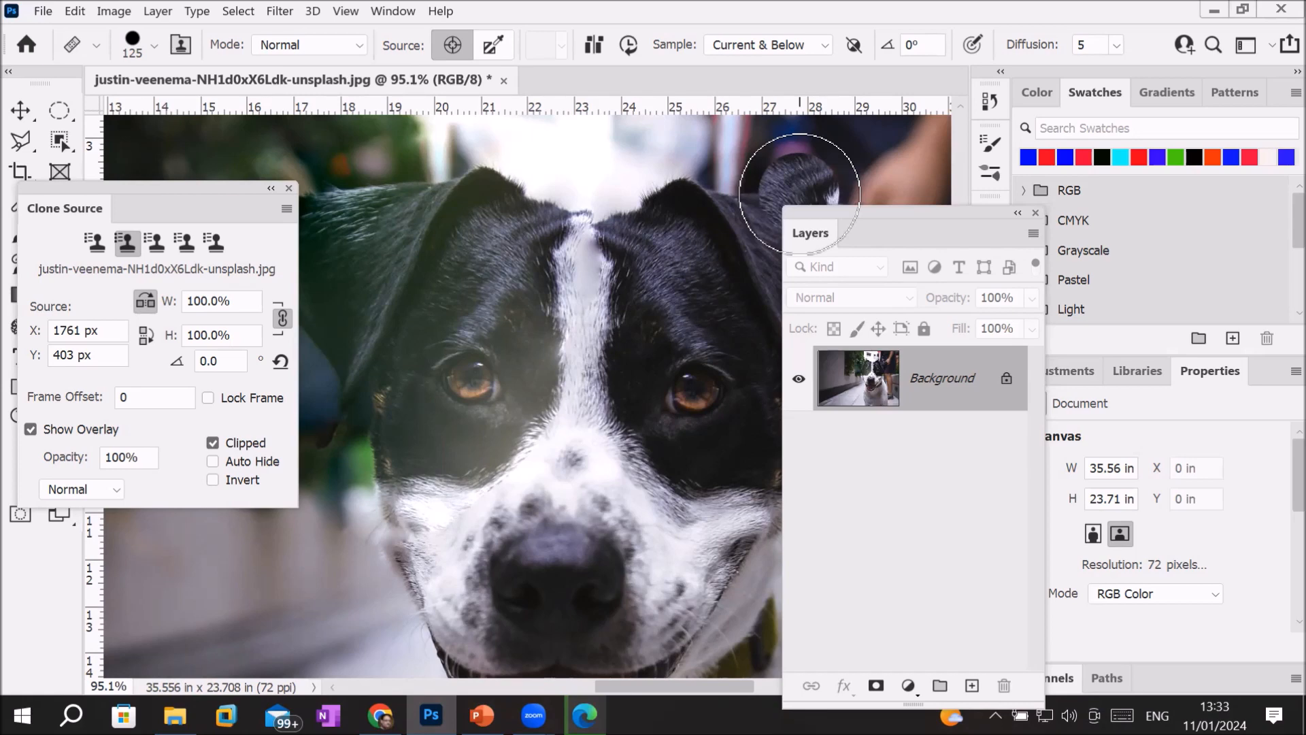
scroll(537, 268, down, 6)
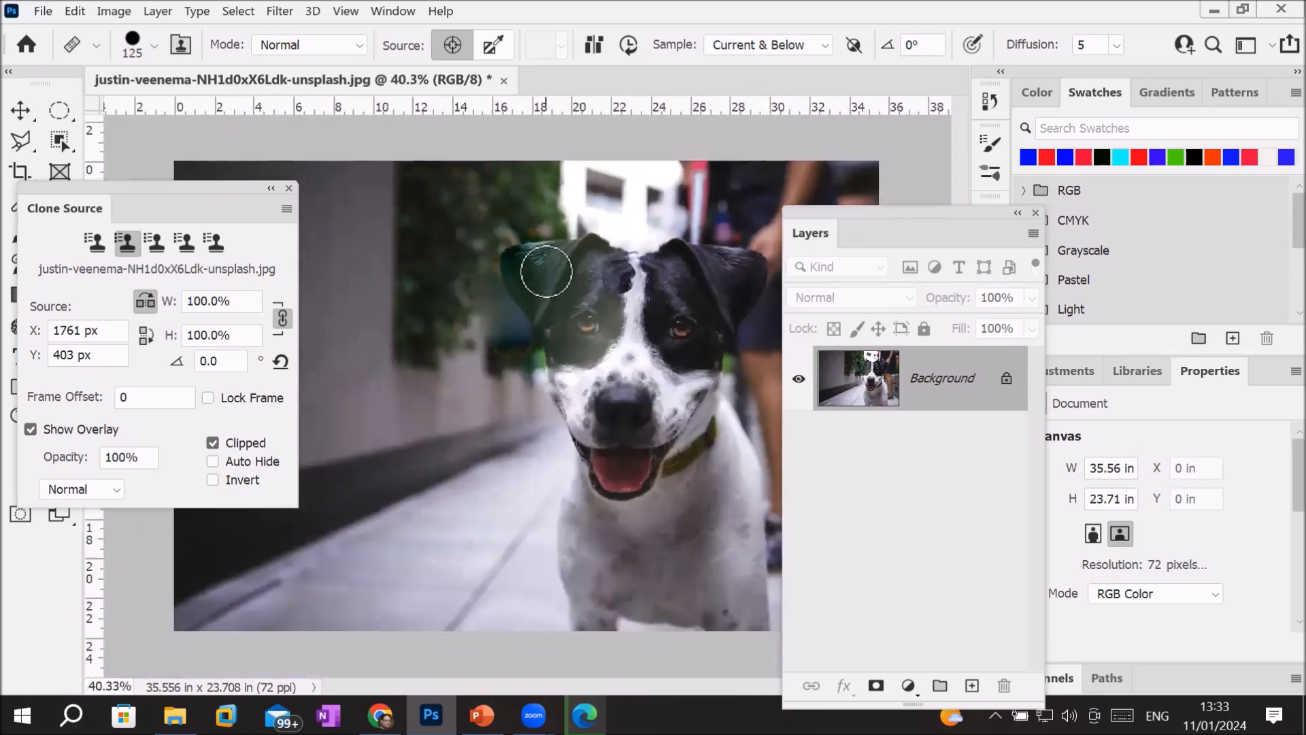
scroll(544, 272, down, 1)
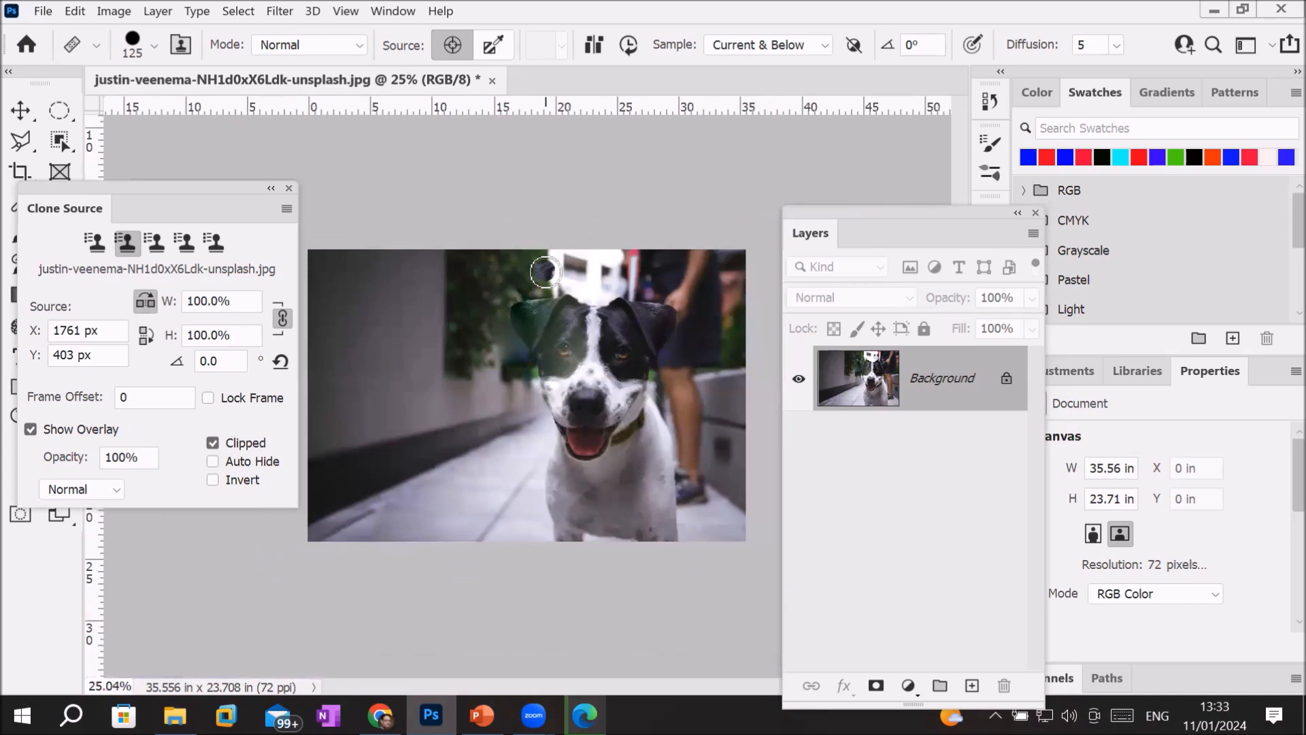
Step: Turn off the second clone source's horizontal flip and flip it vertically instead
click(143, 302)
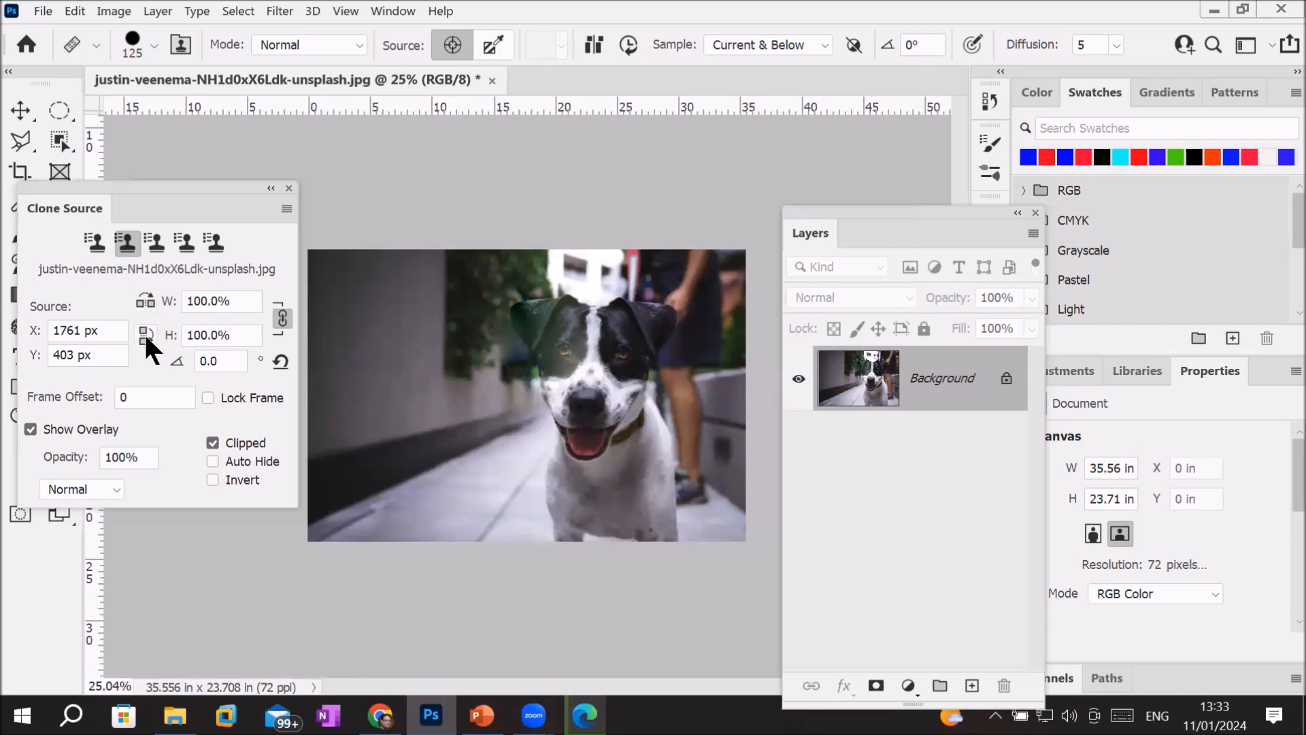
click(144, 332)
Step: Heal an upside-down copy of the dog's head onto the wall and pavement beside it, and undo those strokes
mouse_move(364, 455)
mouse_down()
mouse_move(414, 439)
mouse_move(432, 407)
mouse_move(380, 457)
mouse_move(416, 382)
mouse_move(418, 478)
mouse_move(384, 466)
mouse_move(395, 401)
mouse_move(354, 365)
mouse_move(384, 361)
mouse_move(425, 409)
mouse_move(414, 481)
mouse_move(368, 478)
mouse_move(362, 381)
mouse_move(333, 419)
mouse_move(360, 340)
mouse_move(322, 317)
mouse_move(337, 363)
mouse_move(316, 514)
mouse_move(366, 512)
mouse_move(311, 509)
mouse_move(377, 301)
mouse_move(359, 251)
mouse_move(373, 441)
mouse_move(360, 508)
mouse_move(375, 525)
mouse_move(354, 448)
mouse_move(328, 549)
mouse_move(423, 490)
mouse_move(441, 407)
mouse_move(357, 357)
mouse_move(359, 347)
mouse_move(407, 439)
mouse_move(377, 251)
mouse_move(386, 379)
mouse_move(411, 413)
mouse_move(455, 591)
mouse_up()
key(ctrl+z)
key(ctrl+z)
key(ctrl+z)
key(ctrl+z)
key(ctrl+z)
key(ctrl+z)
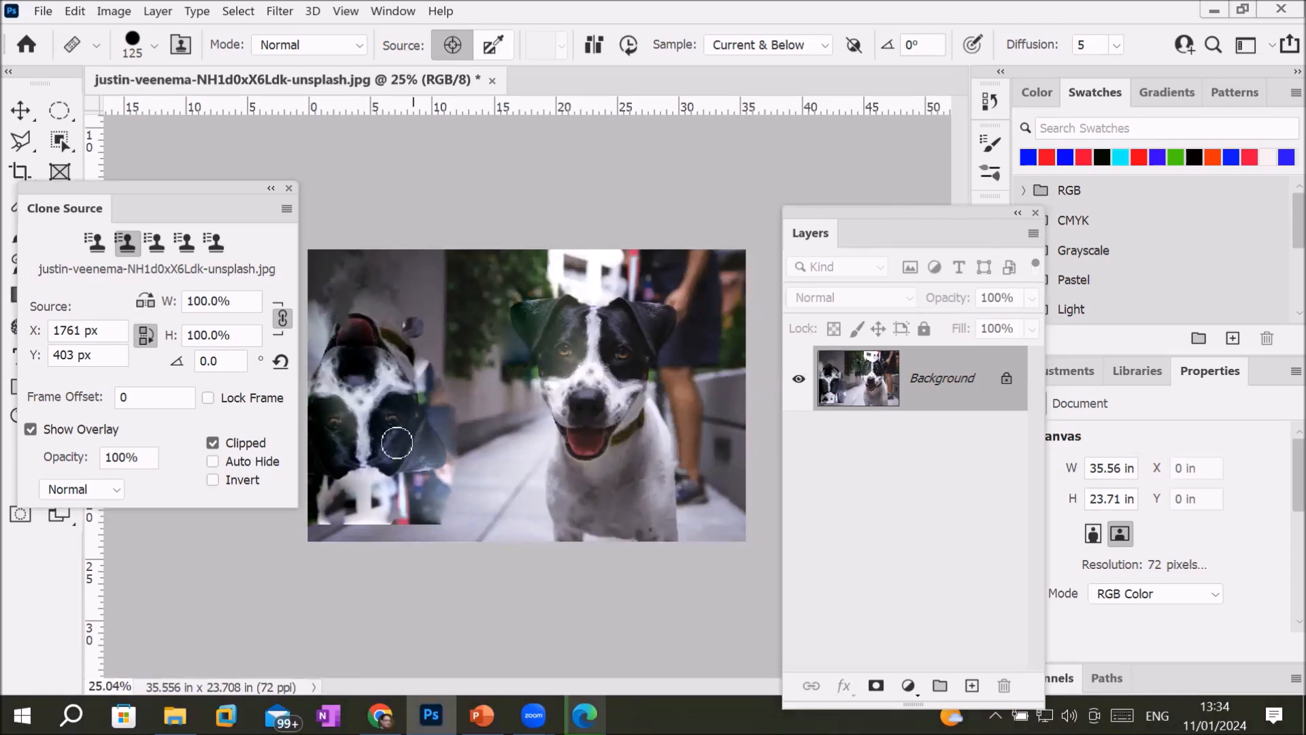
key(ctrl+z)
key(ctrl+z)
key(ctrl+z)
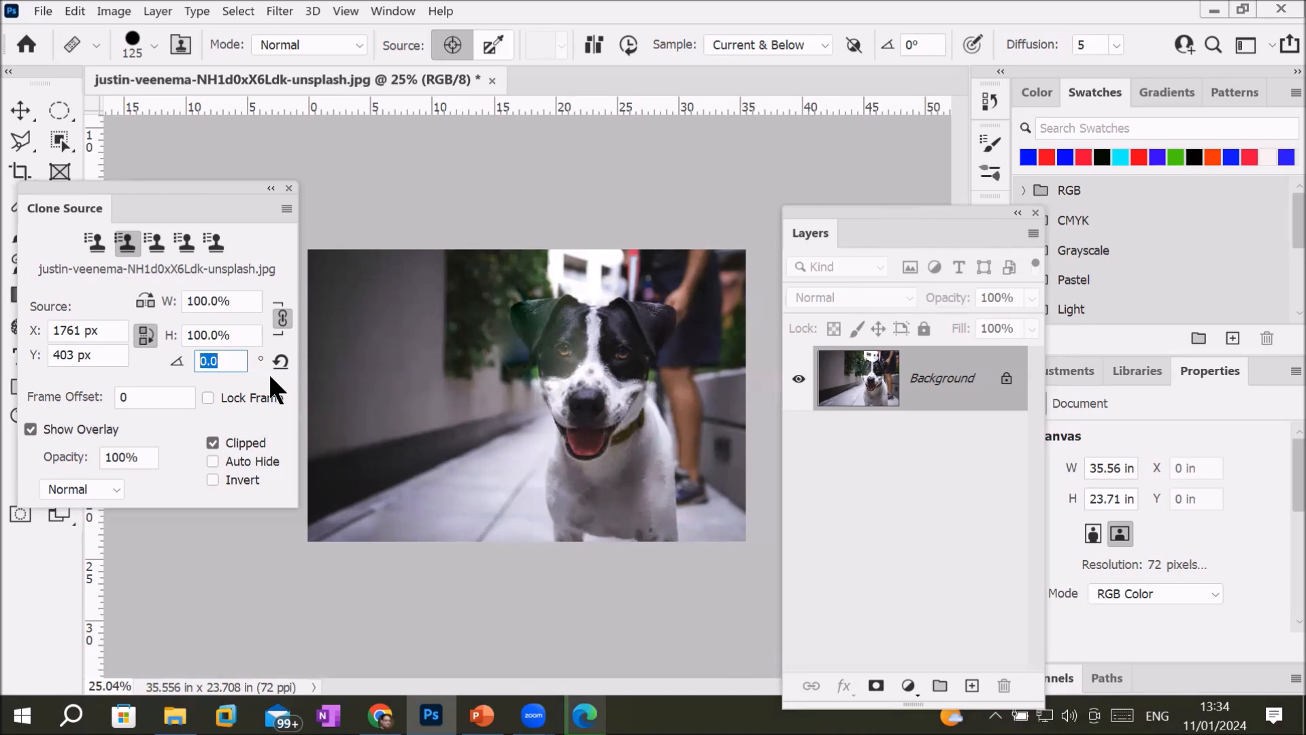
Step: Rotate the second clone source by 15° and scale its width and height to 25%
text(15)
key(Return)
click(231, 301)
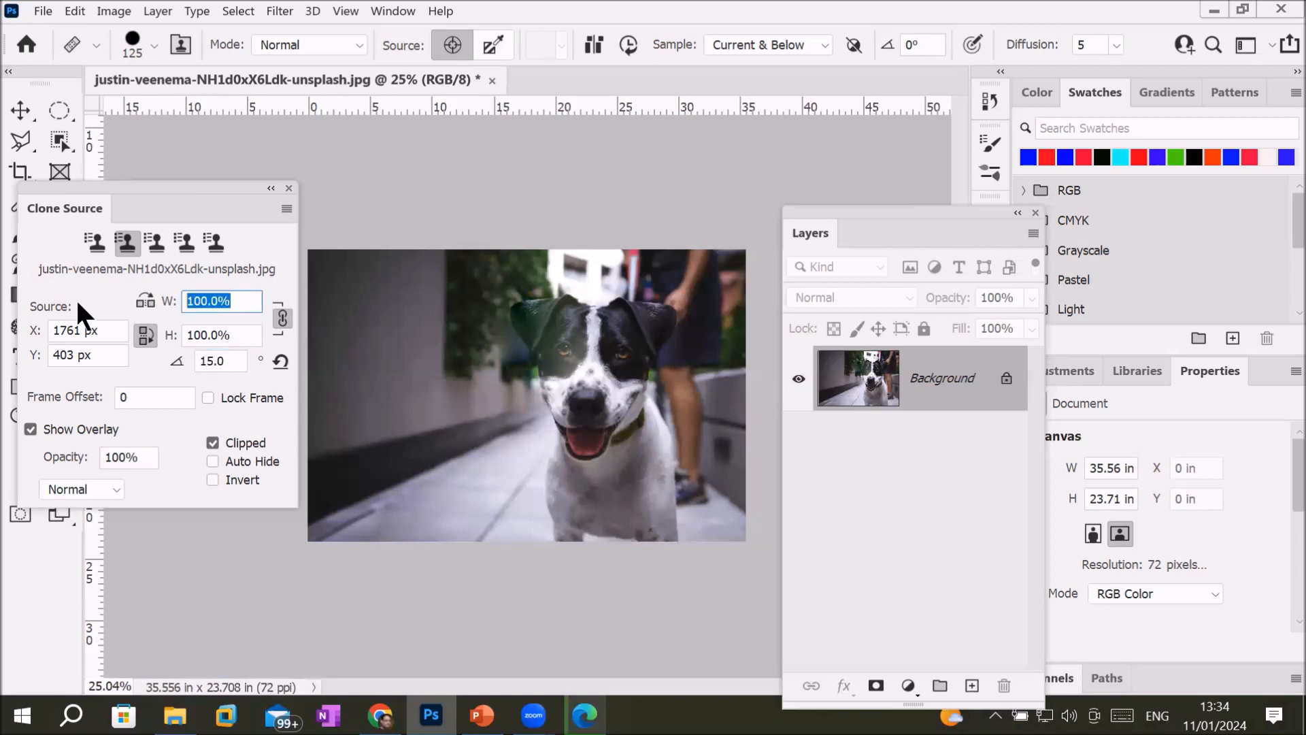
text(25)
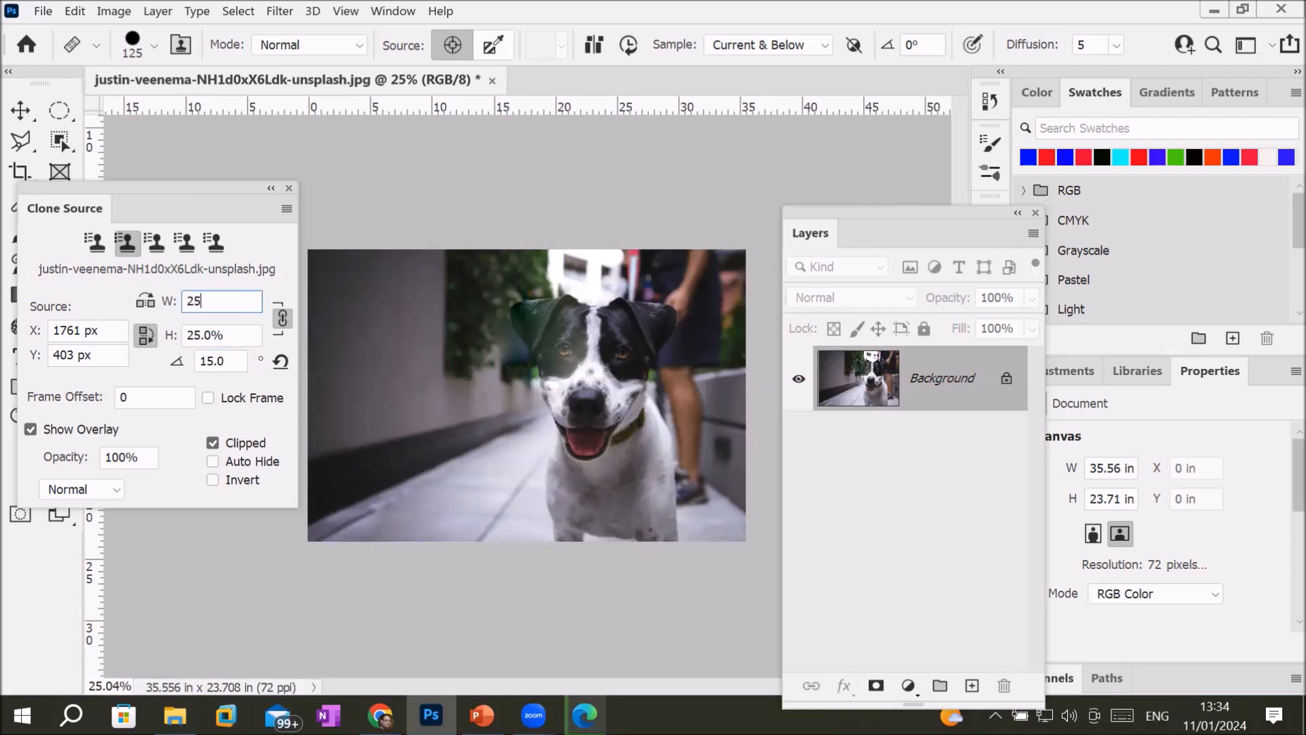
click(228, 328)
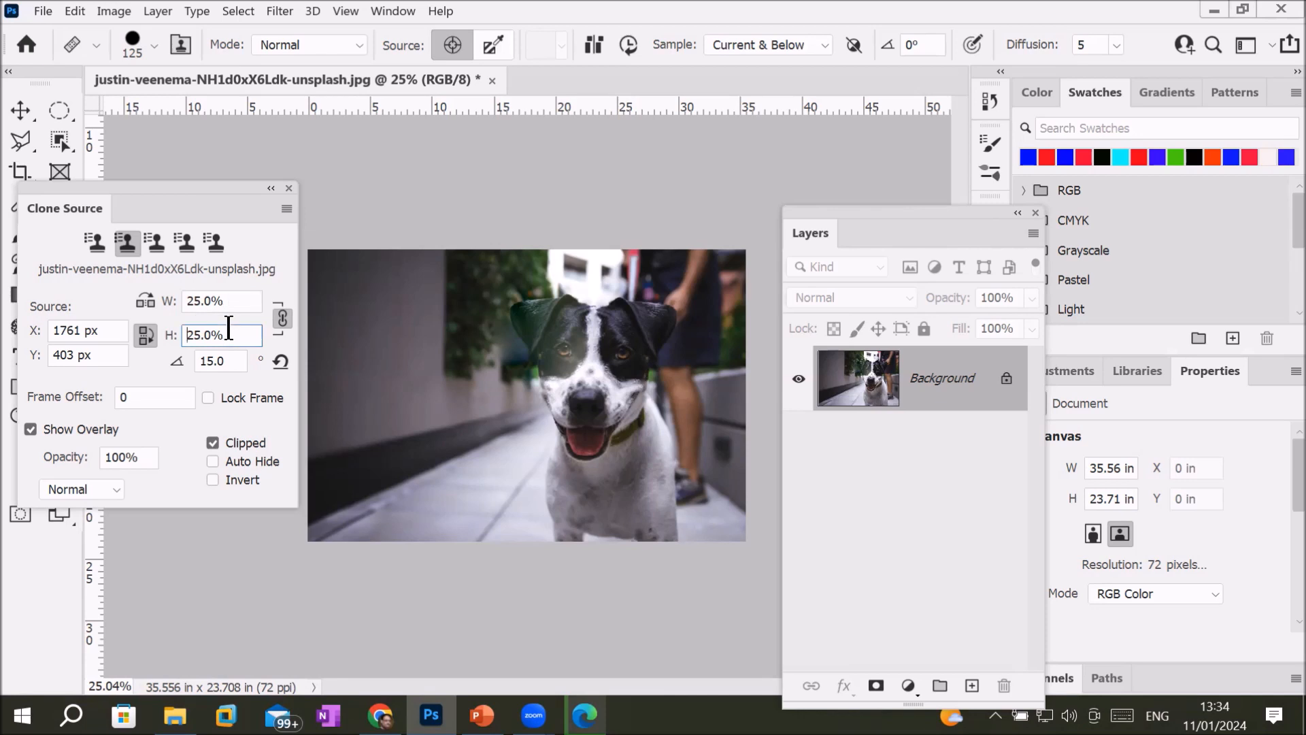
Step: Heal small tilted copies of the dog photo onto the wall, turning off the source's vertical flip before painting the lower one
mouse_move(386, 296)
mouse_down()
mouse_move(345, 283)
mouse_move(351, 308)
mouse_move(374, 308)
mouse_move(398, 272)
mouse_move(362, 260)
mouse_move(356, 274)
mouse_move(386, 259)
mouse_up()
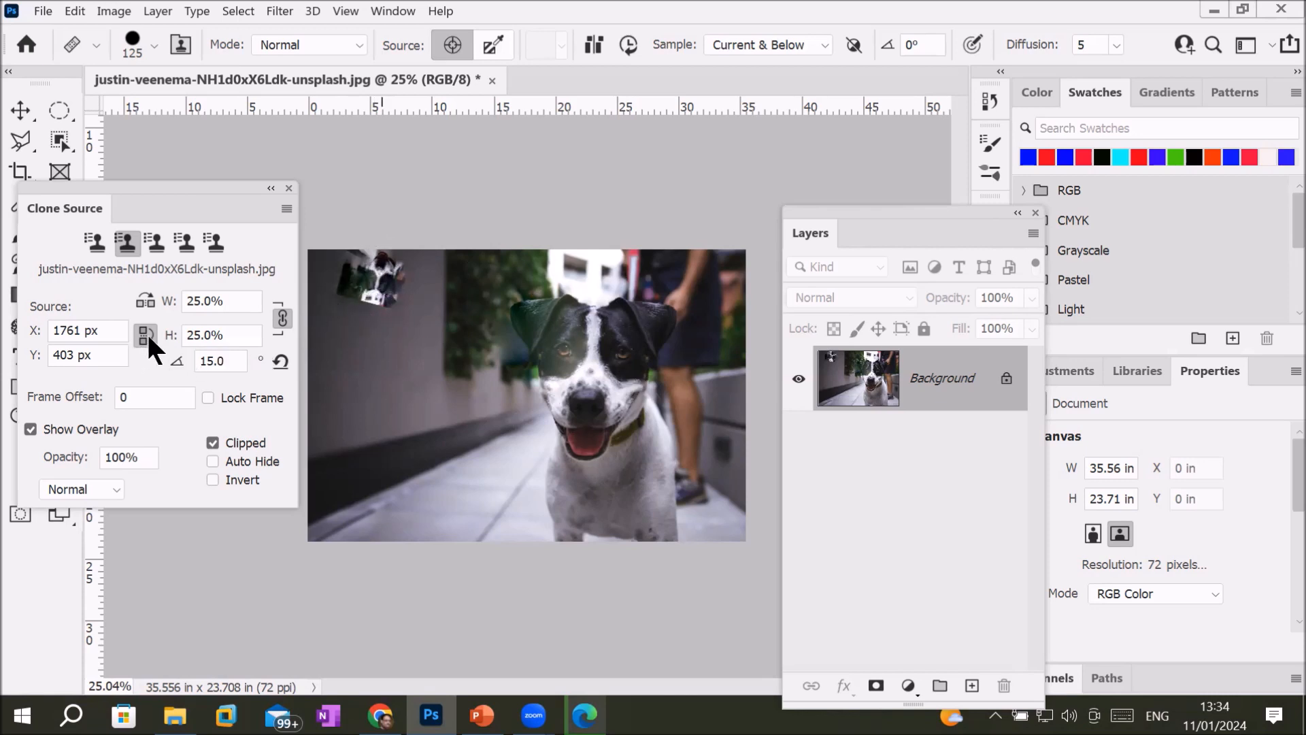
mouse_move(383, 376)
mouse_down()
mouse_move(372, 393)
mouse_move(412, 368)
mouse_move(408, 408)
mouse_move(384, 374)
mouse_move(338, 398)
mouse_move(353, 381)
mouse_move(364, 408)
mouse_move(367, 362)
mouse_move(376, 372)
mouse_move(361, 383)
mouse_move(392, 386)
mouse_move(404, 409)
mouse_move(427, 371)
mouse_up()
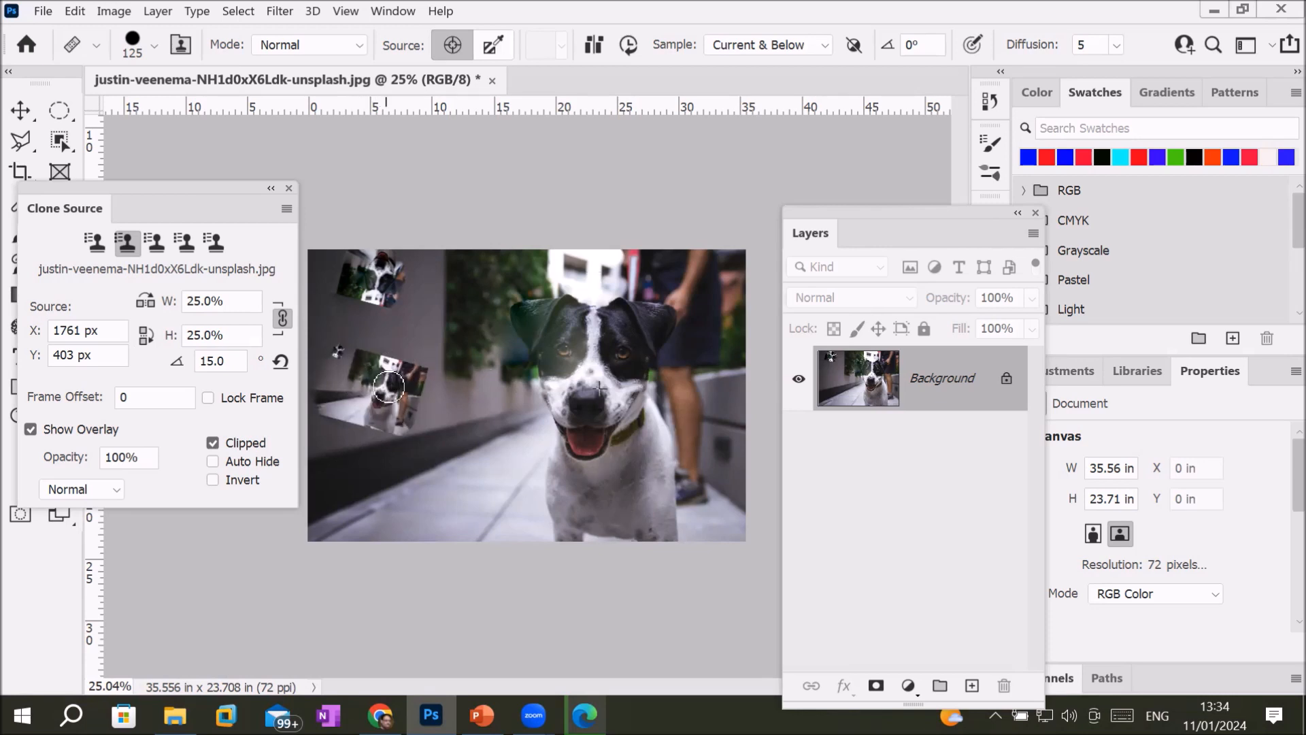
scroll(389, 387, up, 3)
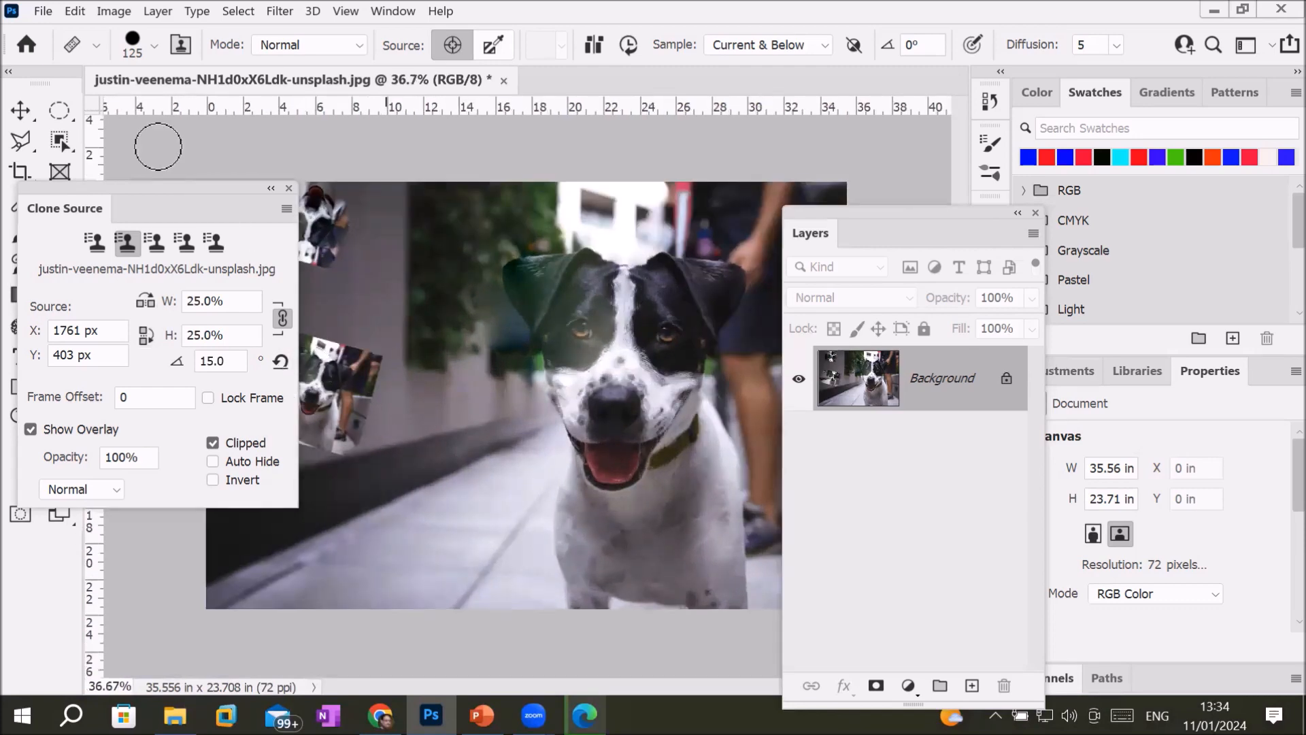
mouse_move(231, 198)
mouse_down()
mouse_move(240, 217)
mouse_move(664, 467)
mouse_up()
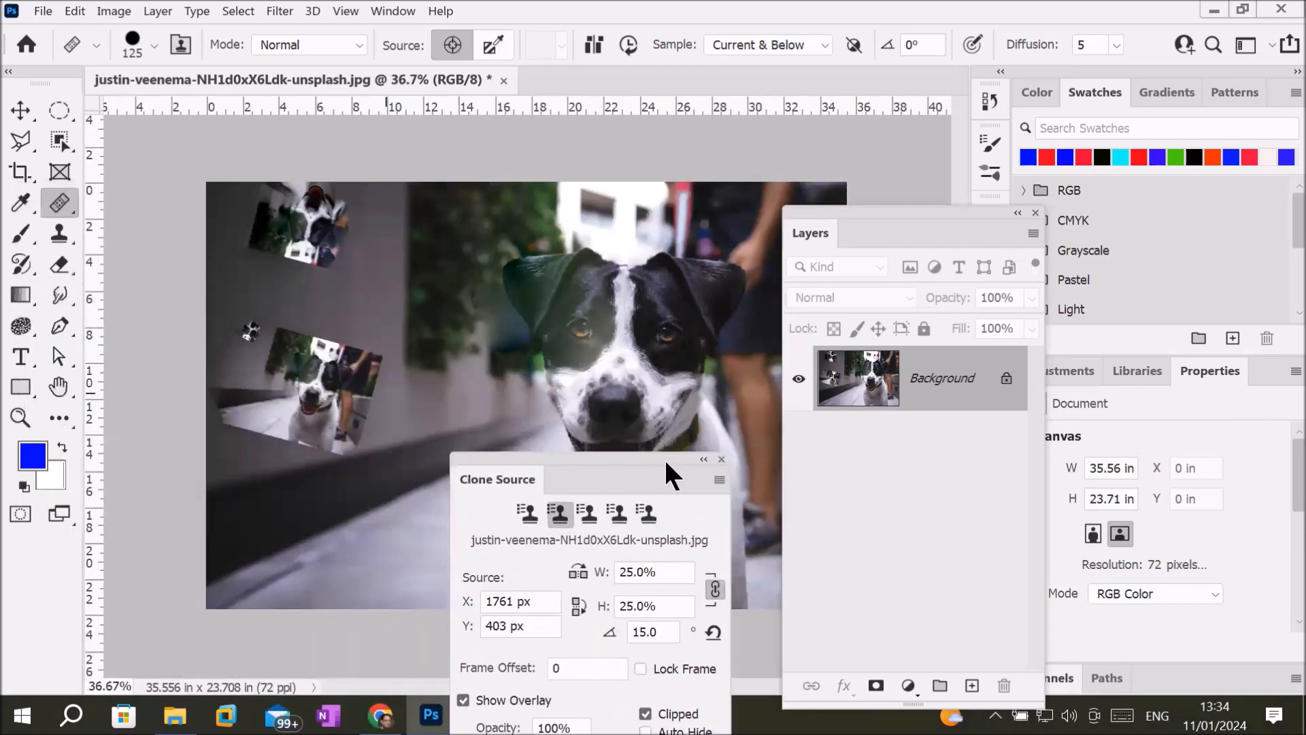
scroll(258, 404, up, 8)
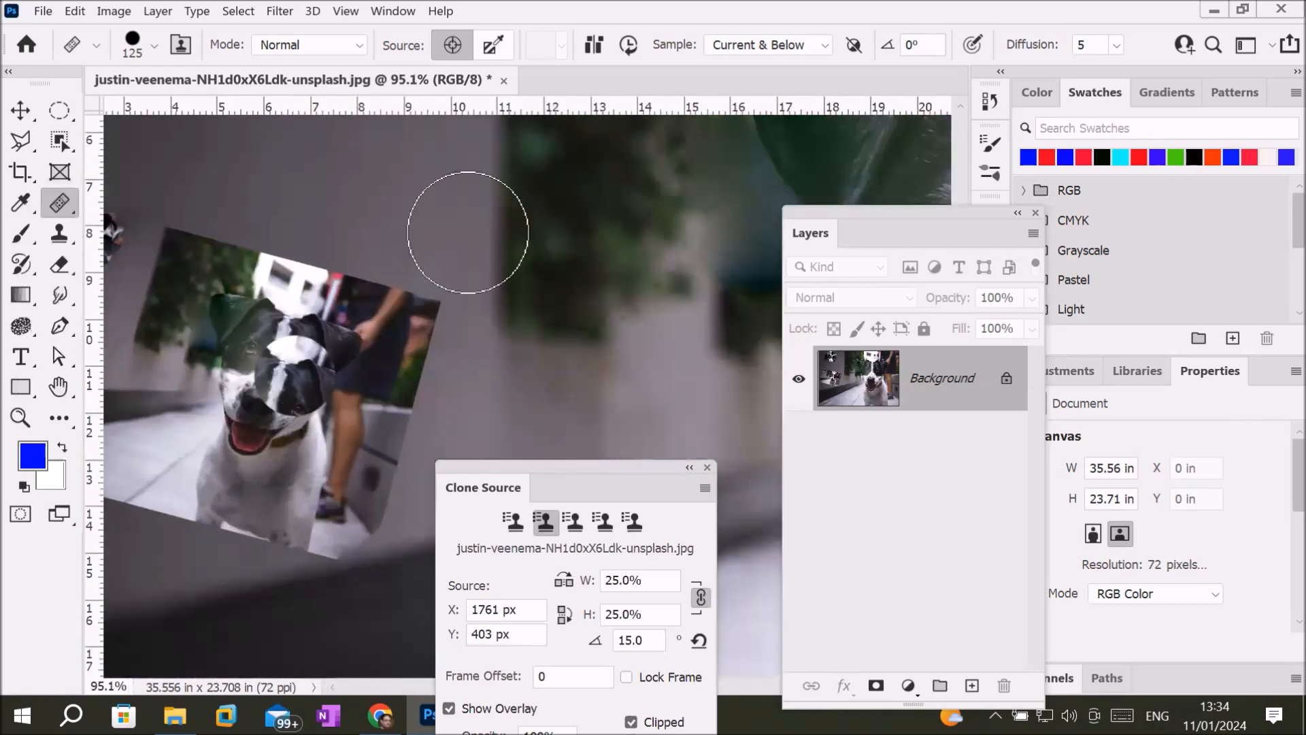
Step: Create a new blank A4 document, 210 x 297 mm at 300 ppi, from the recent presets
click(42, 10)
click(65, 29)
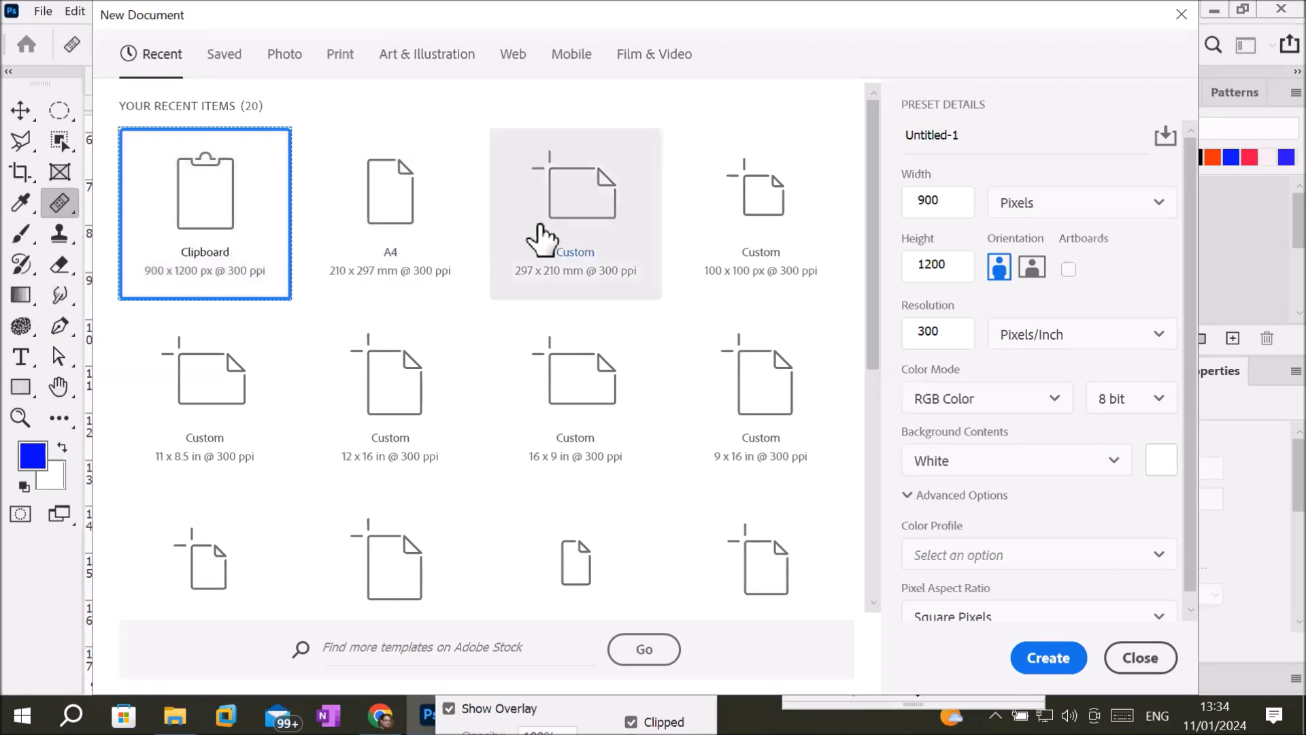
click(422, 239)
double_click(422, 239)
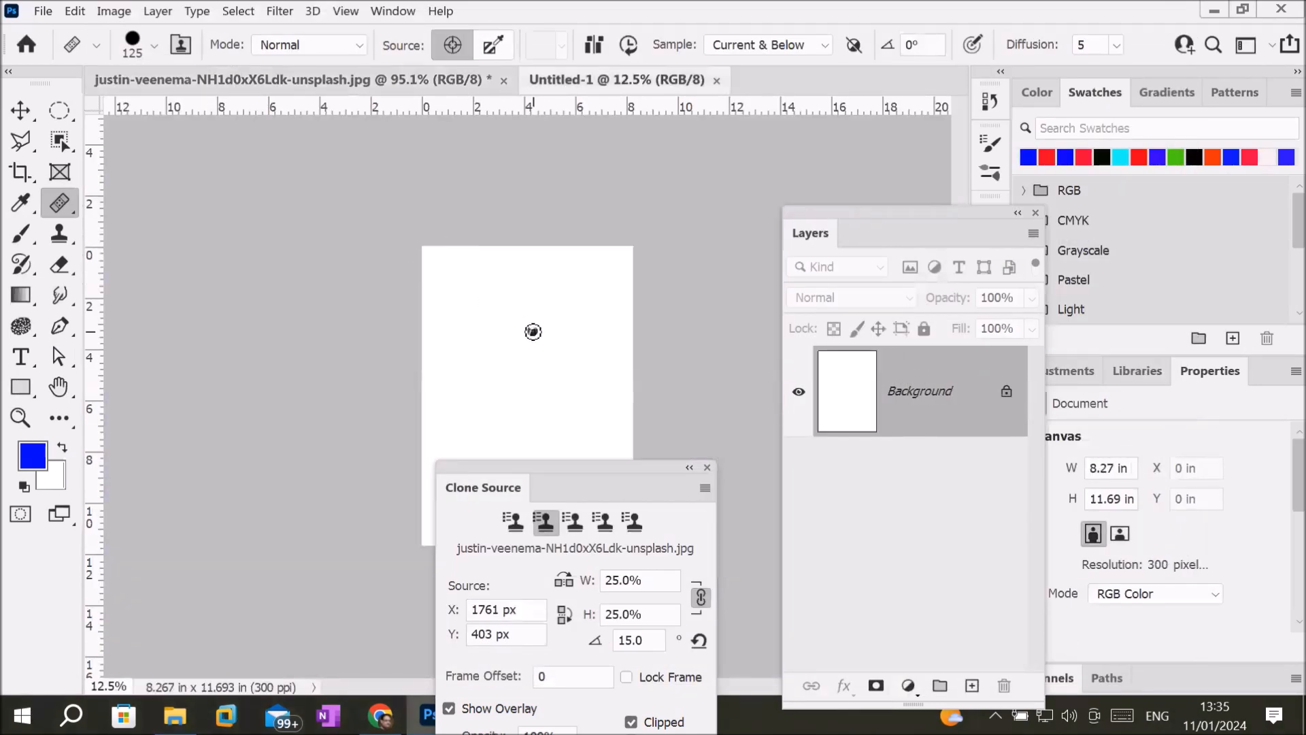
Step: Enlarge the healing brush until it covers the whole tilted photo, and stamp one copy in the middle of the page's upper half
key(bracketright)
key(bracketright)
key(bracketright)
key(bracketright)
key(bracketright)
key(bracketright)
key(bracketright)
key(bracketright)
key(bracketright)
key(bracketright)
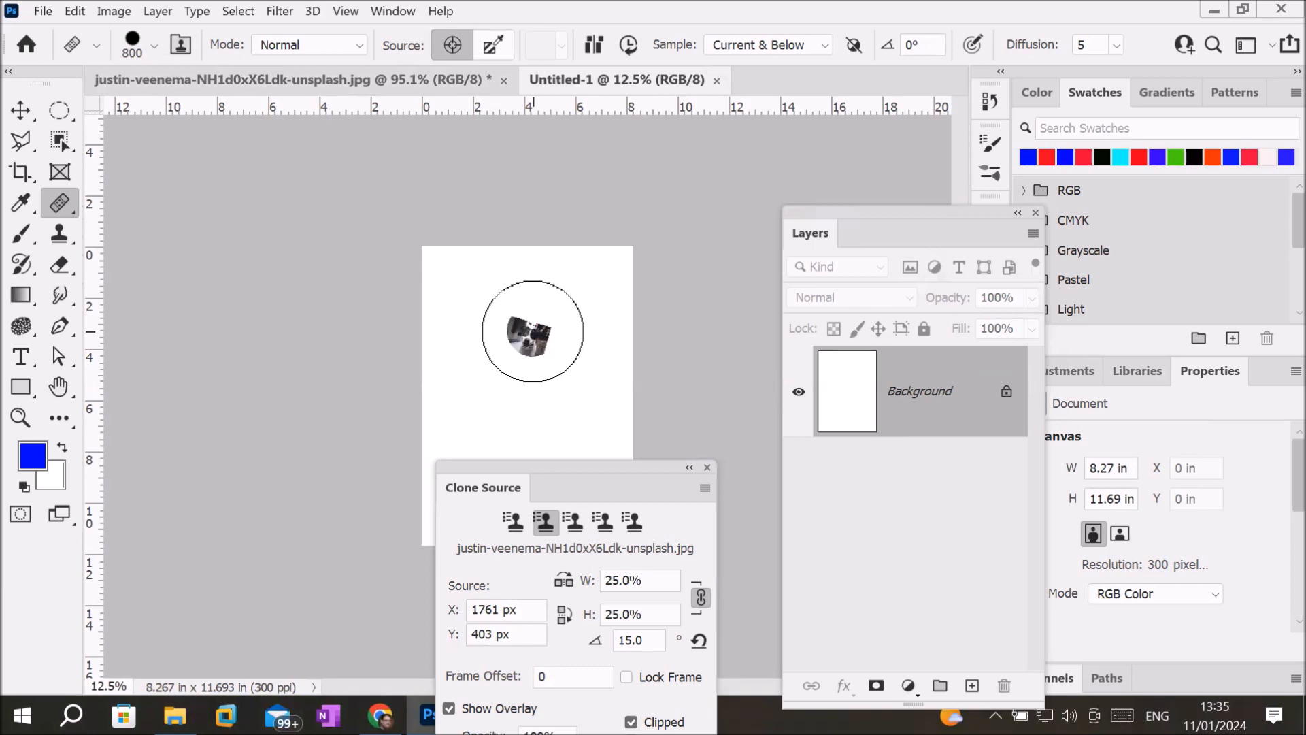
key(bracketright)
key(bracketright)
key(bracketright)
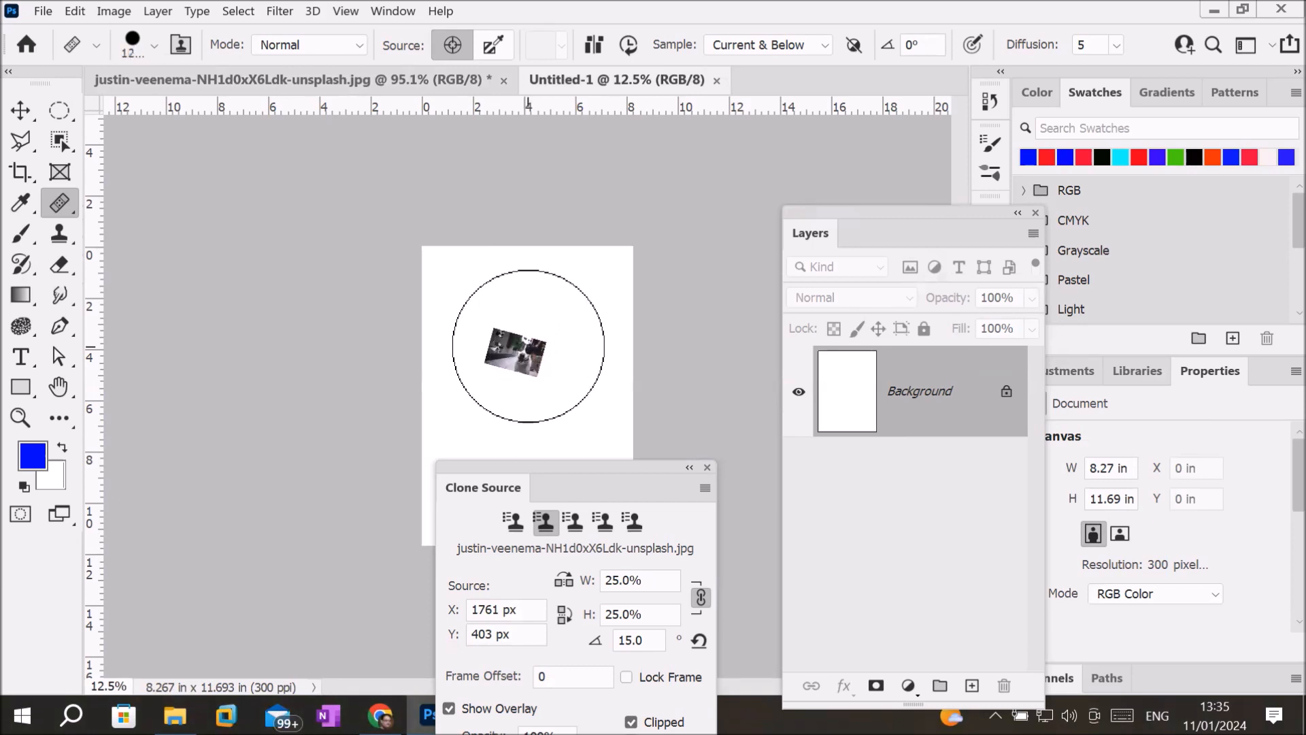
click(555, 361)
scroll(583, 350, down, 1)
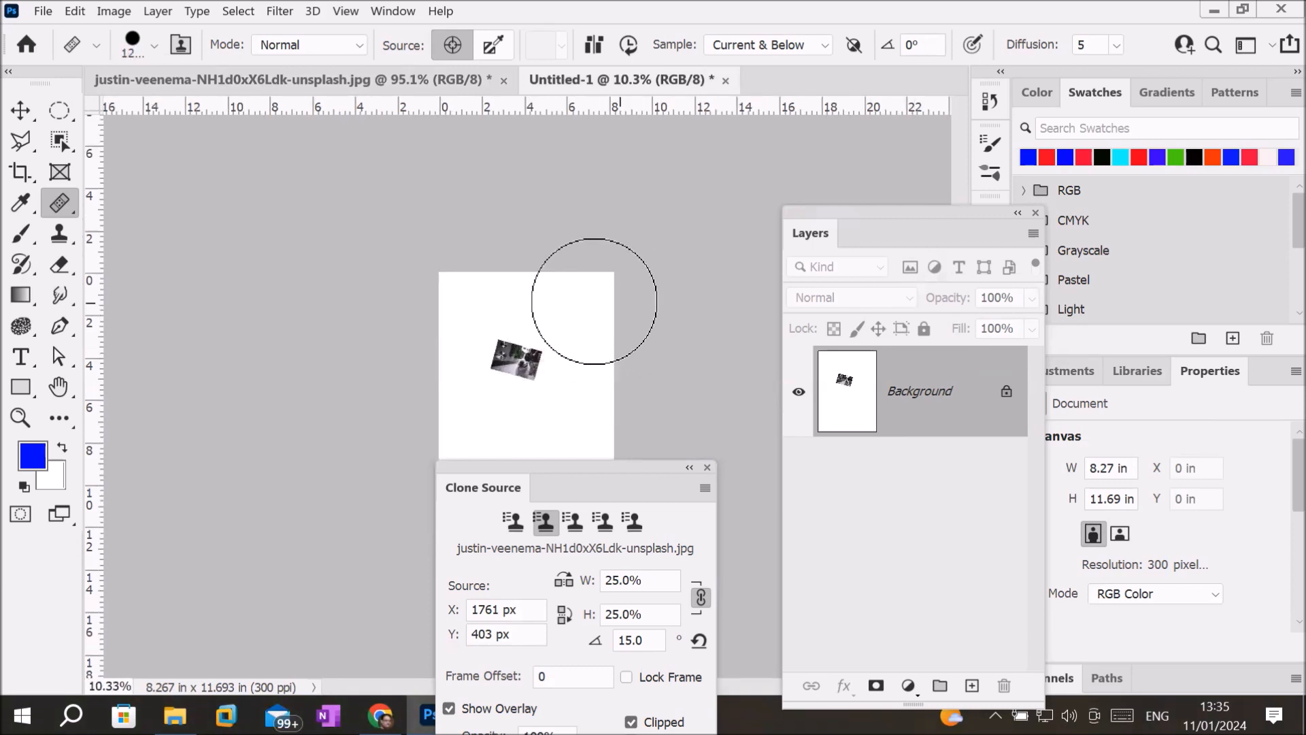
Step: Stamp more tilted copies of the dog photo across the blank page, spaced apart from its upper edge down to the lower half
click(580, 303)
click(583, 383)
scroll(583, 383, down, 1)
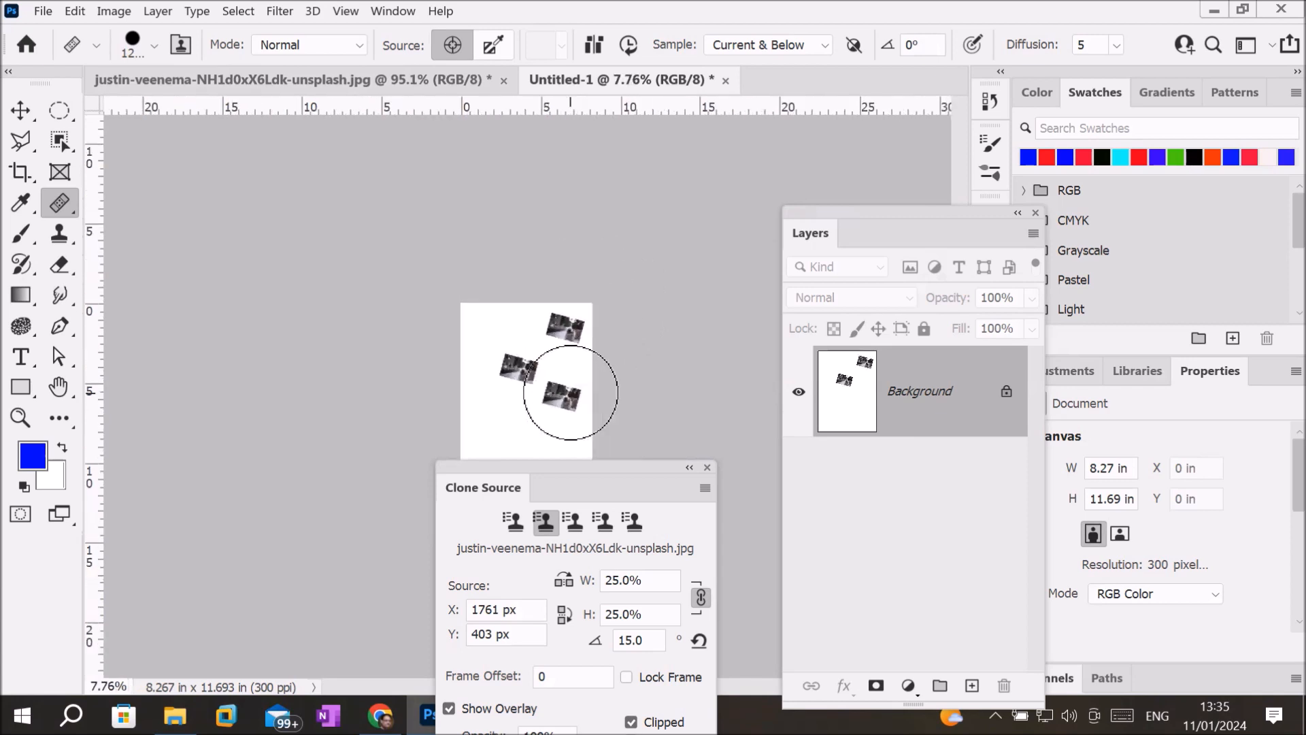
click(514, 425)
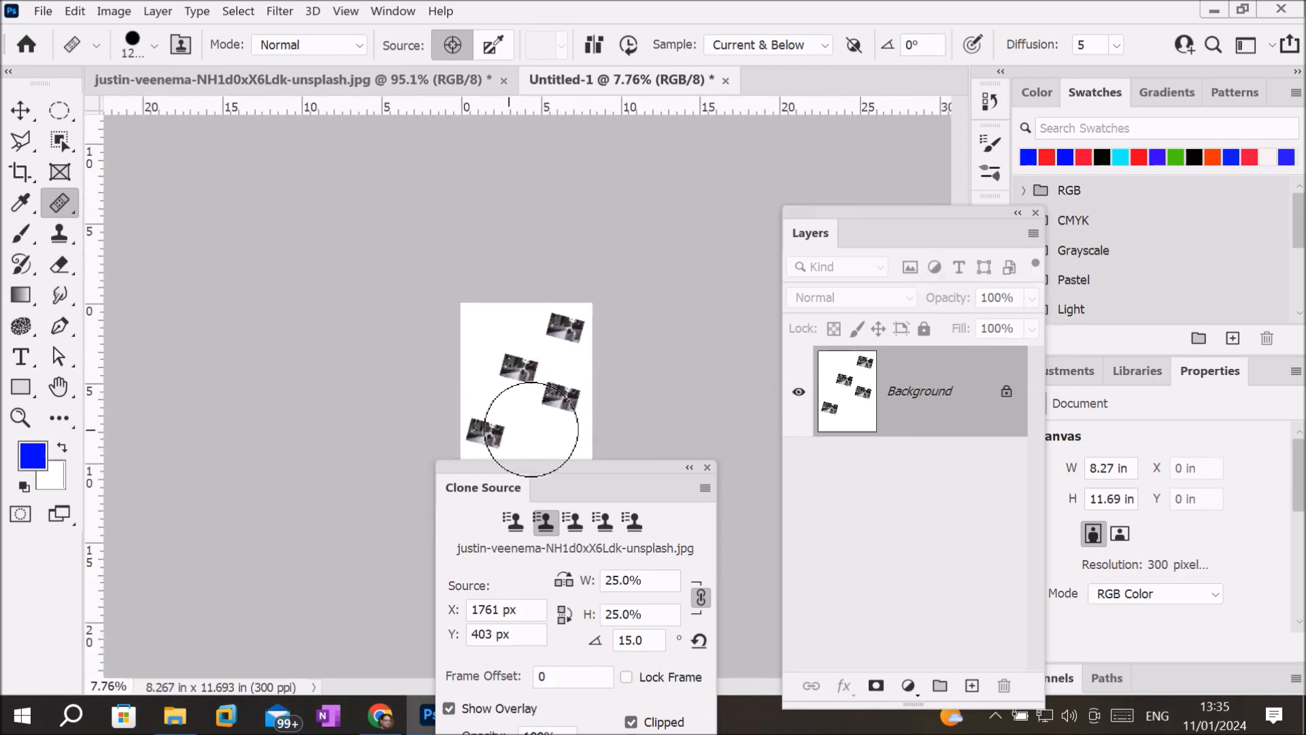
click(545, 431)
click(487, 396)
click(495, 334)
click(528, 299)
scroll(576, 359, down, 2)
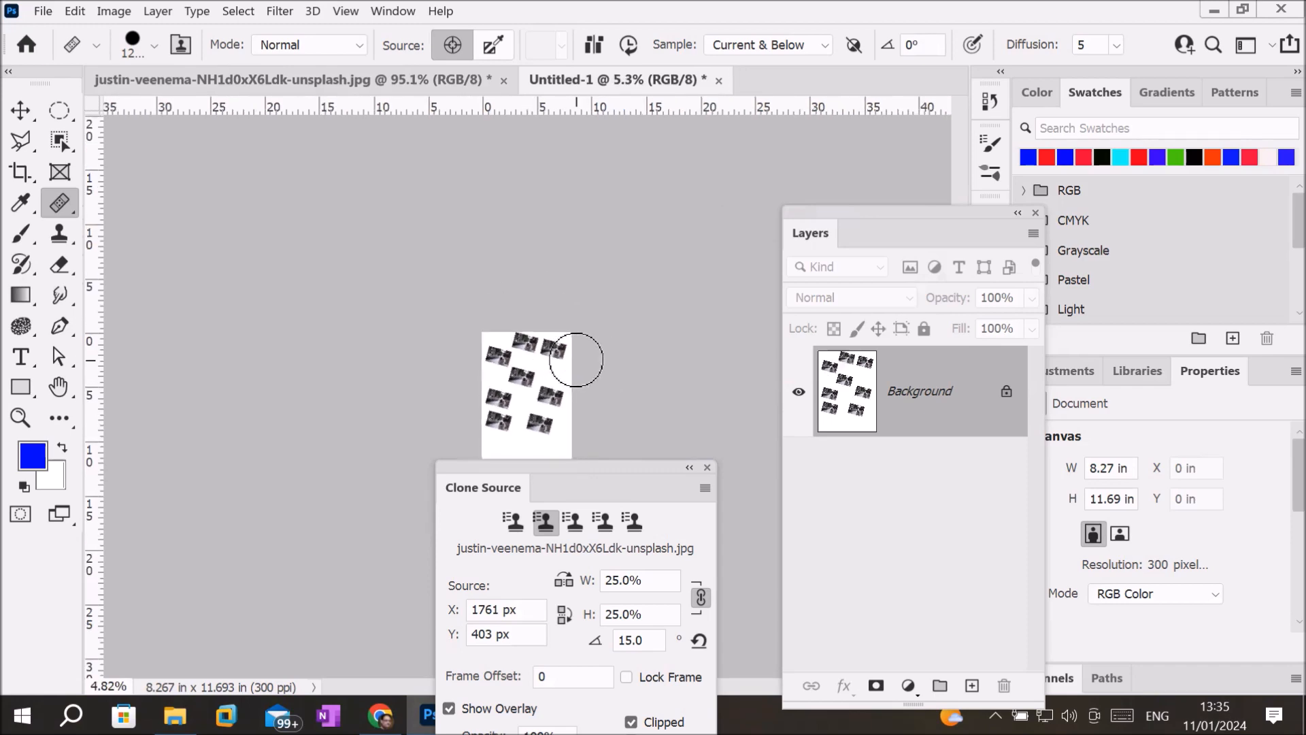
click(521, 439)
scroll(522, 429, up, 1)
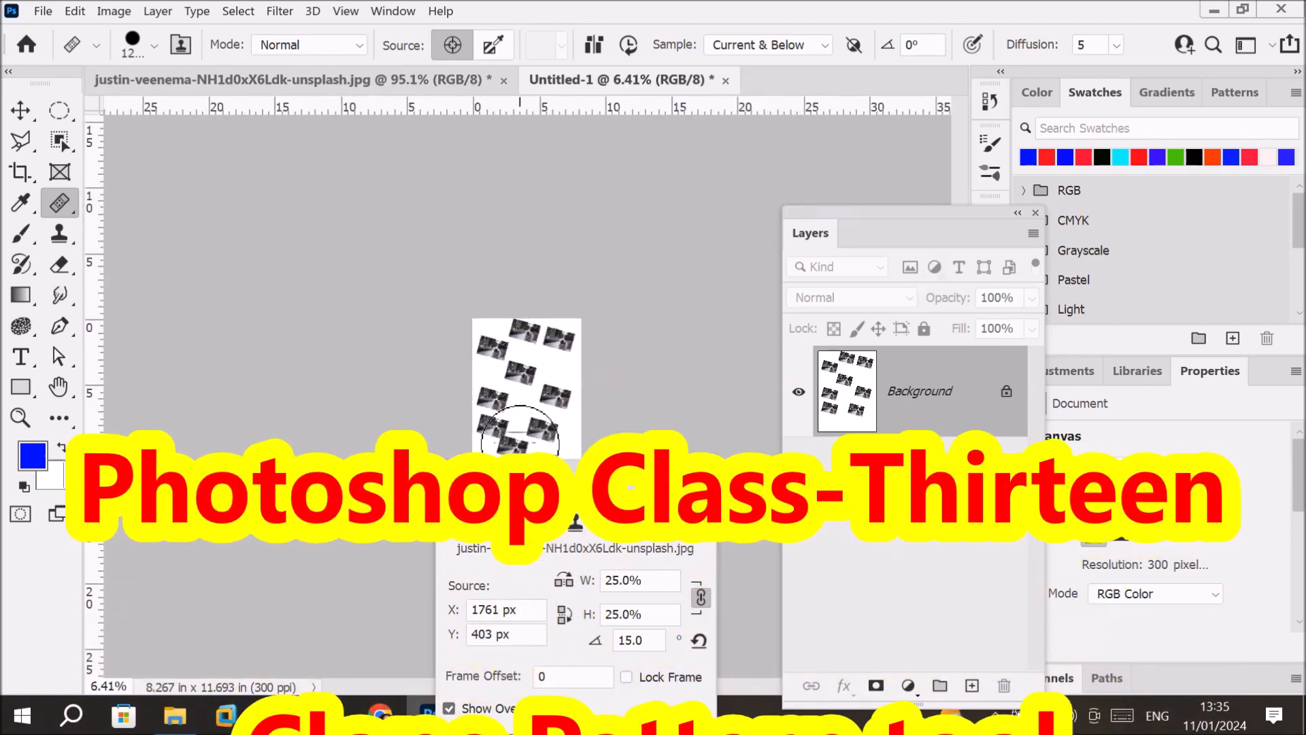
Step: Move the Clone Source settings off the lower page and stamp further photo copies near its lower-right corner and right edge
mouse_move(563, 466)
mouse_down()
mouse_move(271, 237)
mouse_move(264, 208)
mouse_up()
scroll(580, 342, up, 5)
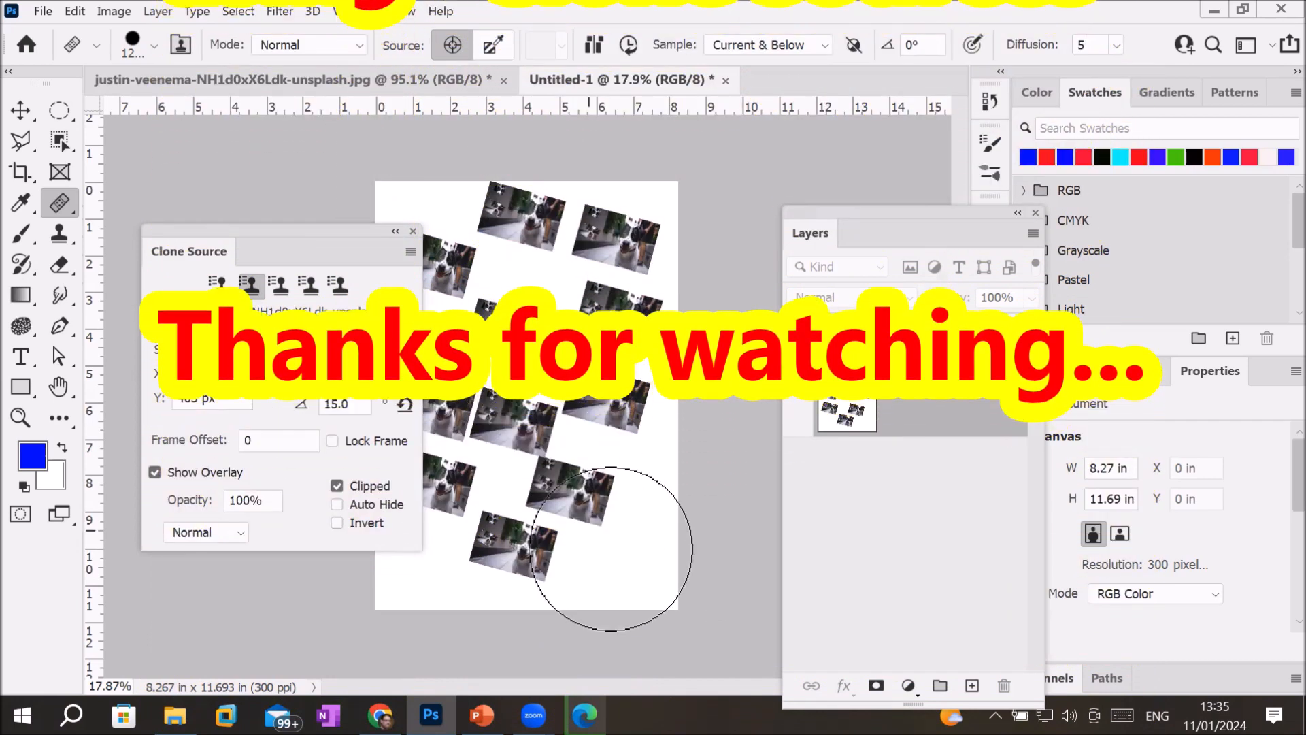
click(618, 572)
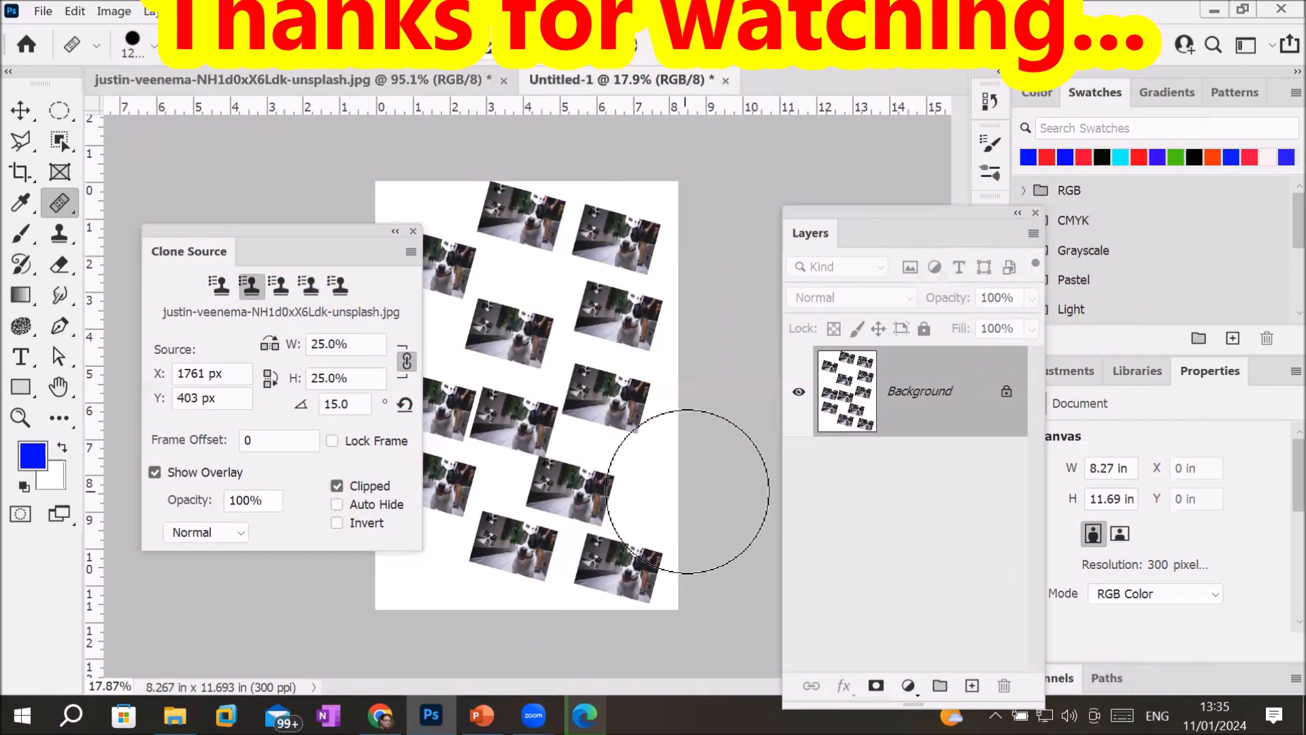
click(650, 489)
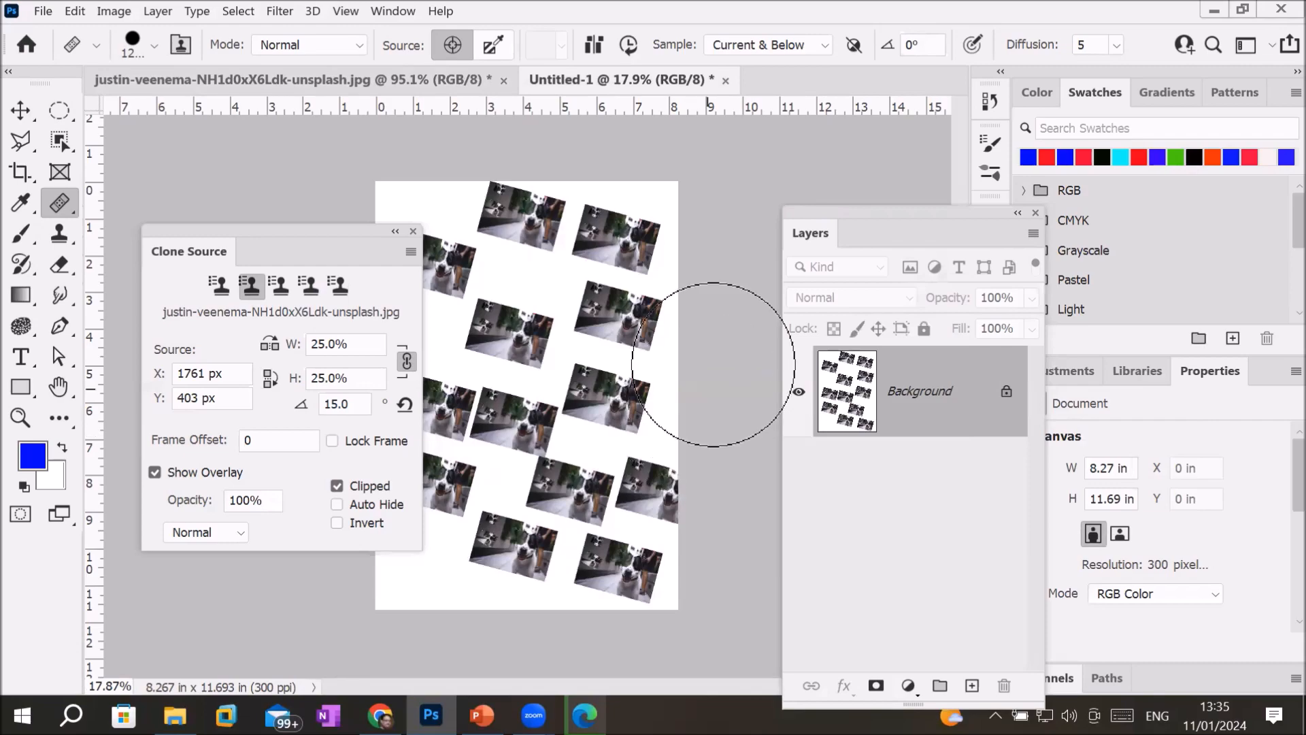